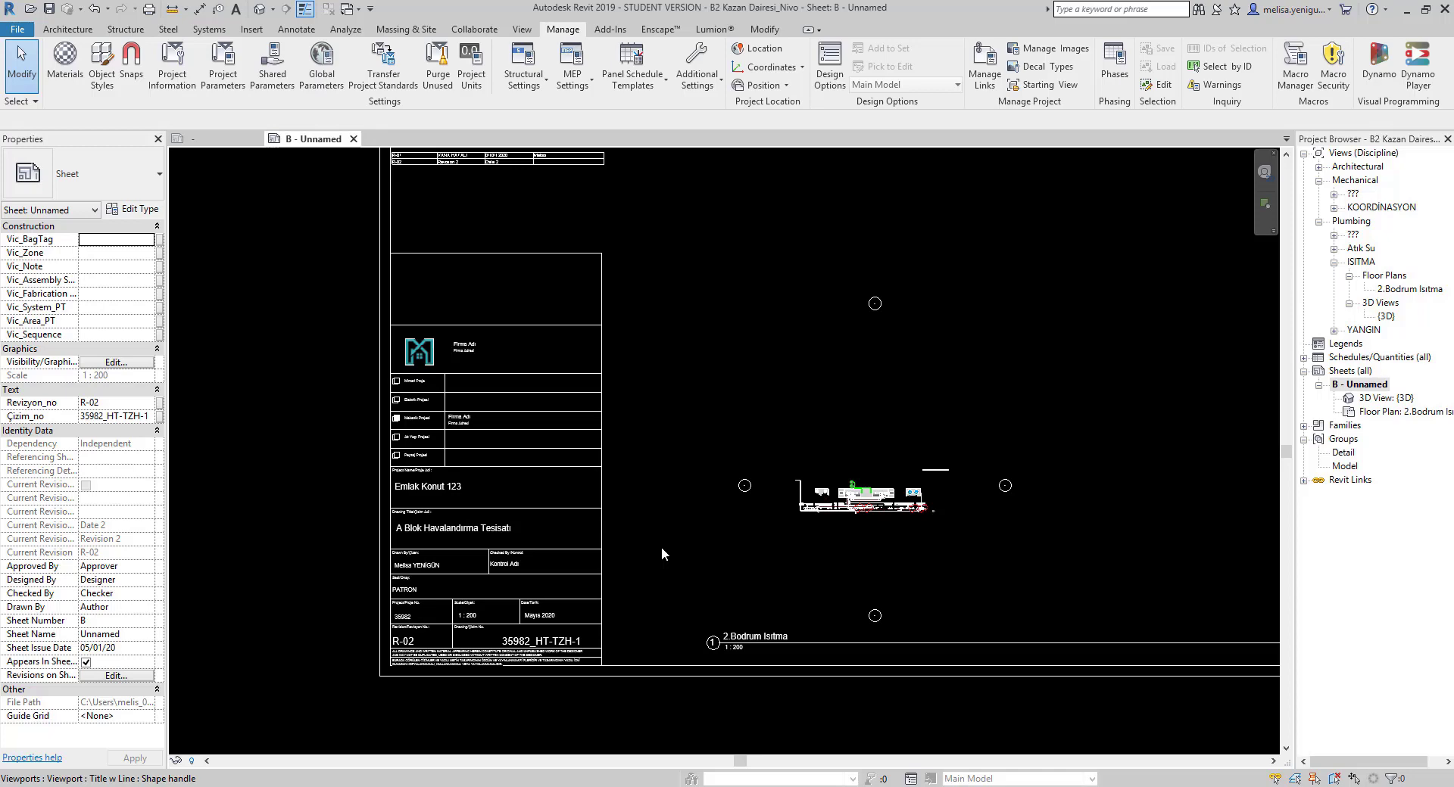
- Pan and zoom so the whole sheet and its 3D viewport are centered in view
{"action": "scroll", "coordinate": [735, 561], "scroll_direction": "down", "scroll_amount": 2}
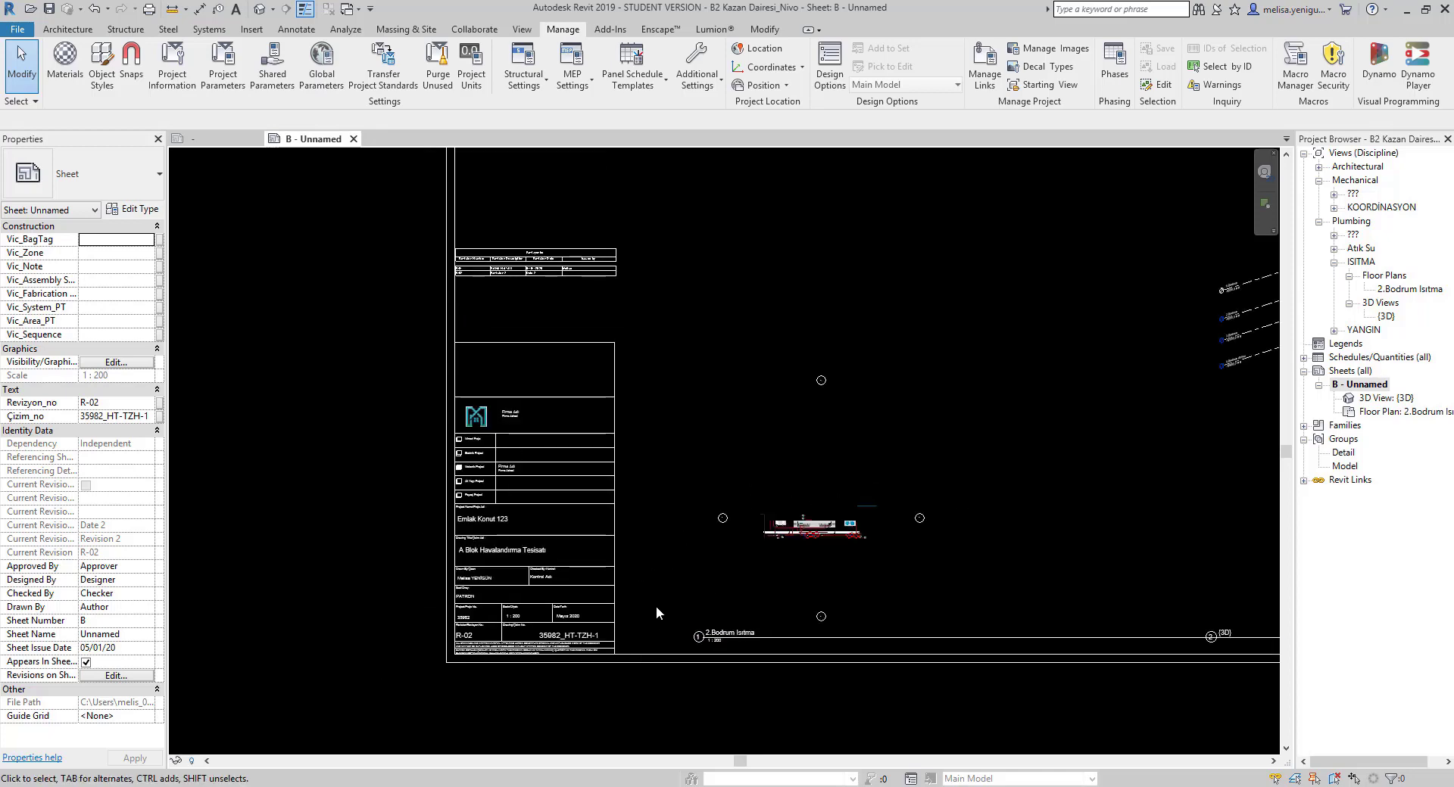
{"action": "scroll", "coordinate": [656, 606], "scroll_direction": "down", "scroll_amount": 2}
{"action": "middle_click_drag", "start_coordinate": [734, 585], "coordinate": [623, 577]}
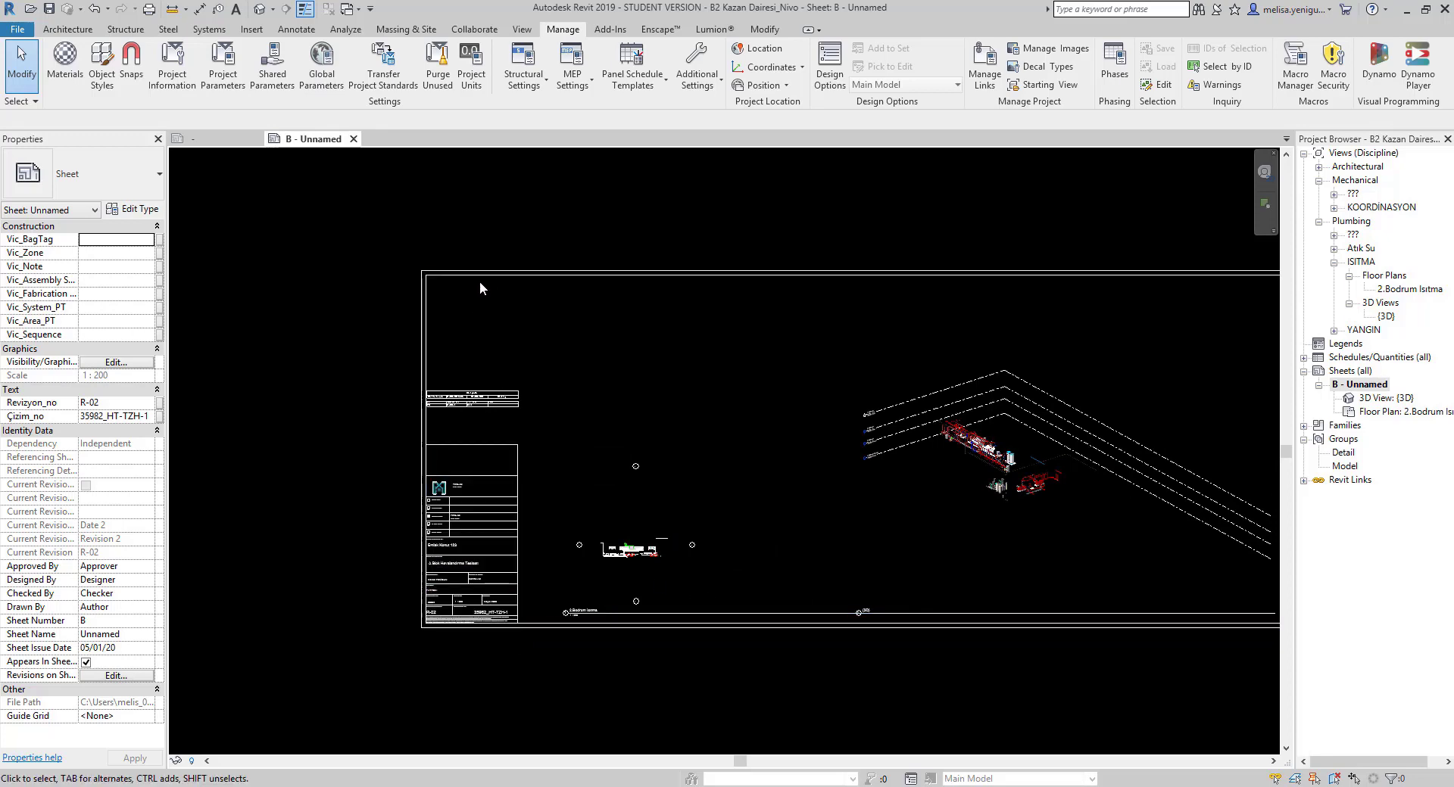
{"action": "scroll", "coordinate": [501, 458], "scroll_direction": "up", "scroll_amount": 3}
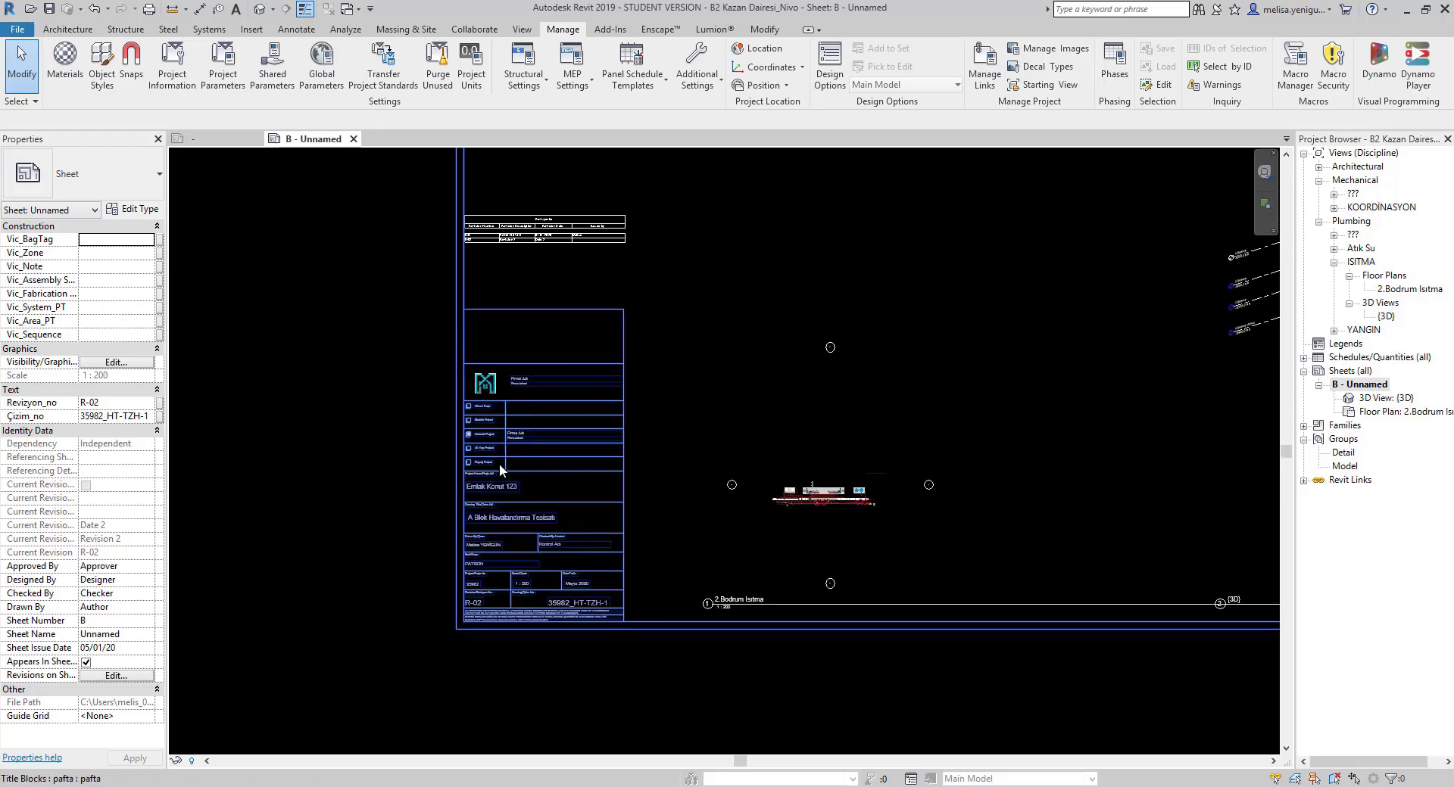
{"action": "scroll", "coordinate": [500, 485], "scroll_direction": "up", "scroll_amount": 2}
{"action": "scroll", "coordinate": [499, 500], "scroll_direction": "up", "scroll_amount": 2}
{"action": "scroll", "coordinate": [530, 460], "scroll_direction": "up", "scroll_amount": 2}
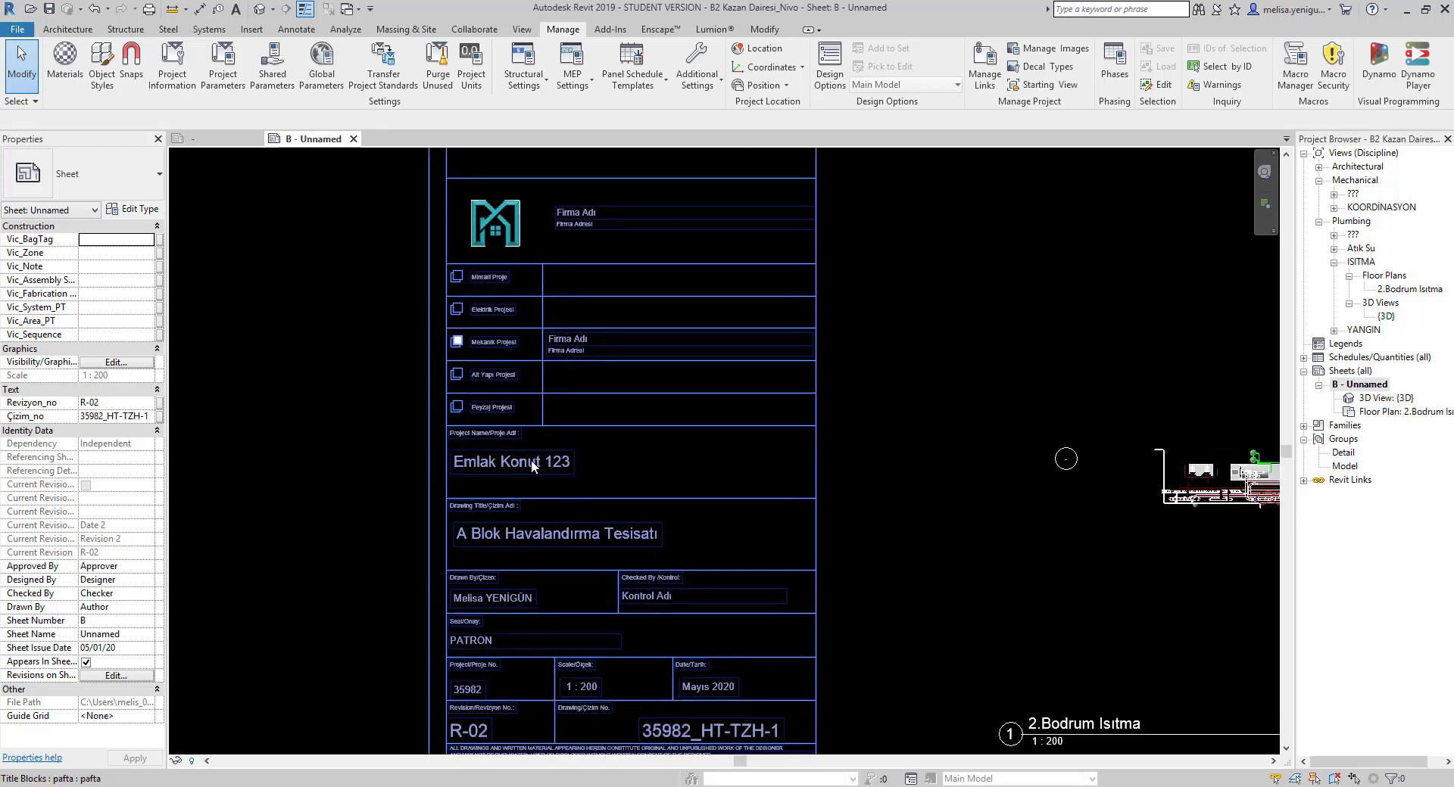
{"action": "scroll", "coordinate": [530, 460], "scroll_direction": "down", "scroll_amount": 1}
{"action": "scroll", "coordinate": [523, 429], "scroll_direction": "down", "scroll_amount": 2}
{"action": "scroll", "coordinate": [310, 485], "scroll_direction": "down", "scroll_amount": 2}
{"action": "scroll", "coordinate": [430, 502], "scroll_direction": "down", "scroll_amount": 2}
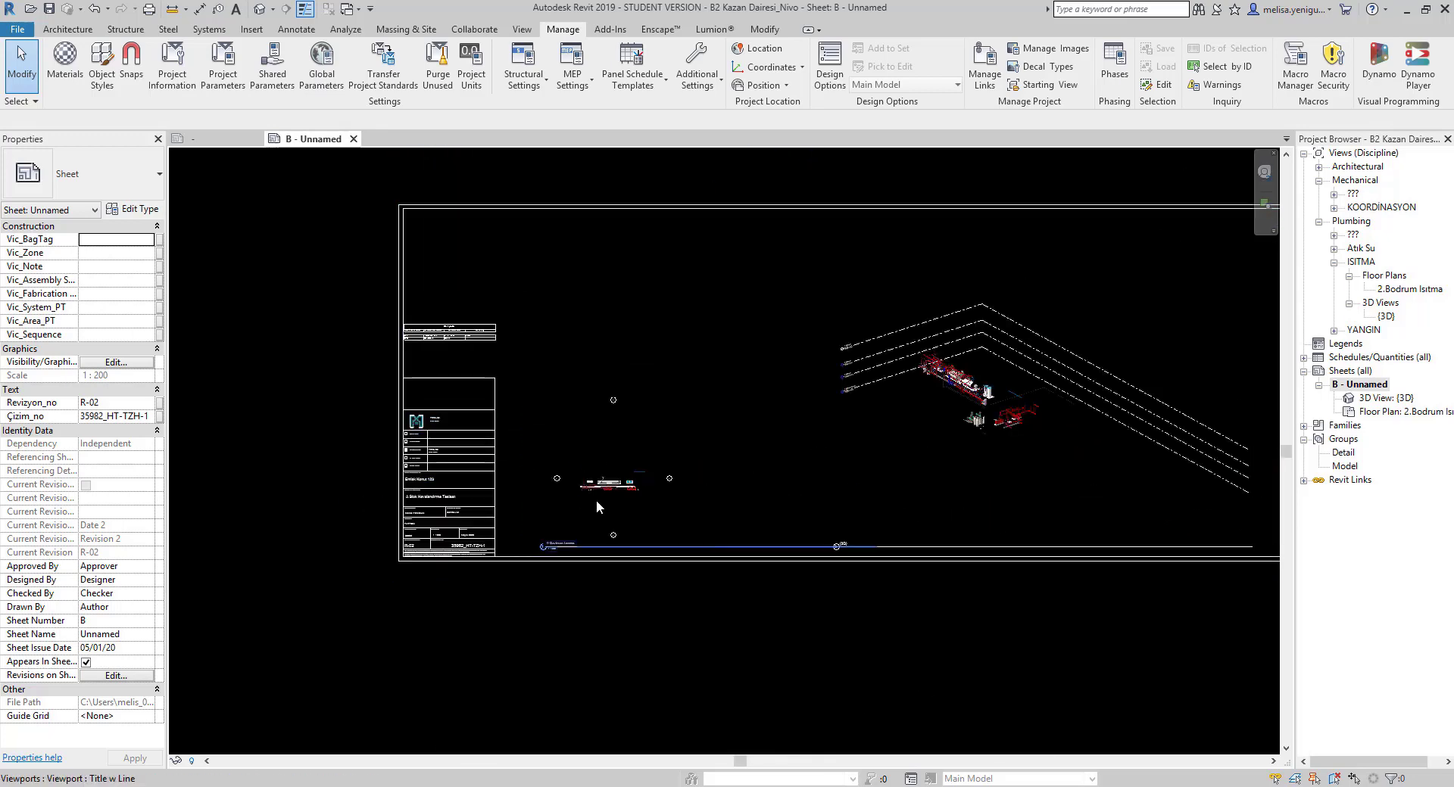
{"action": "middle_click_drag", "start_coordinate": [1004, 431], "coordinate": [844, 428]}
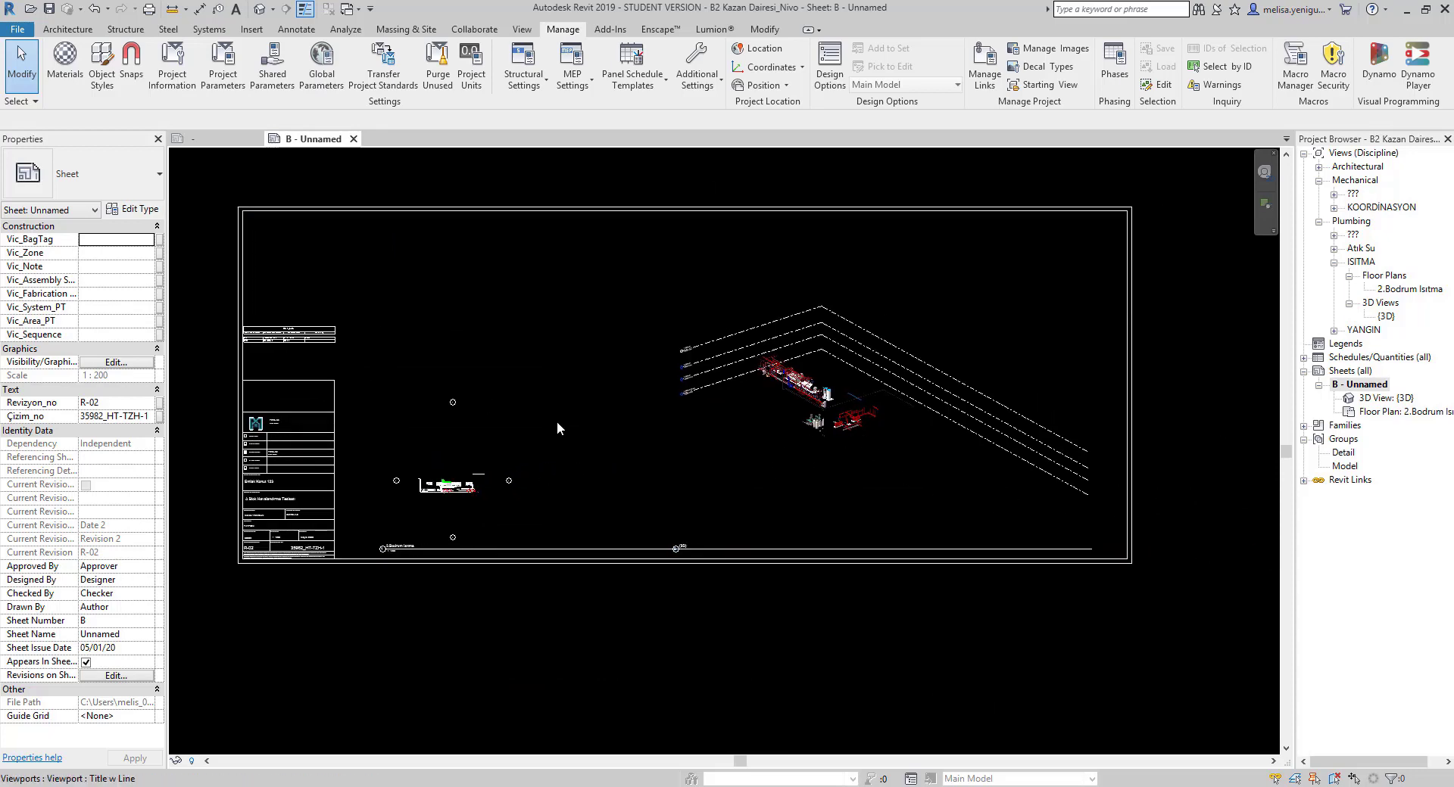
- Select the pafta title block and check its Pafta Genişlik and Pafta Uzunluk values
{"action": "left_click", "coordinate": [366, 207]}
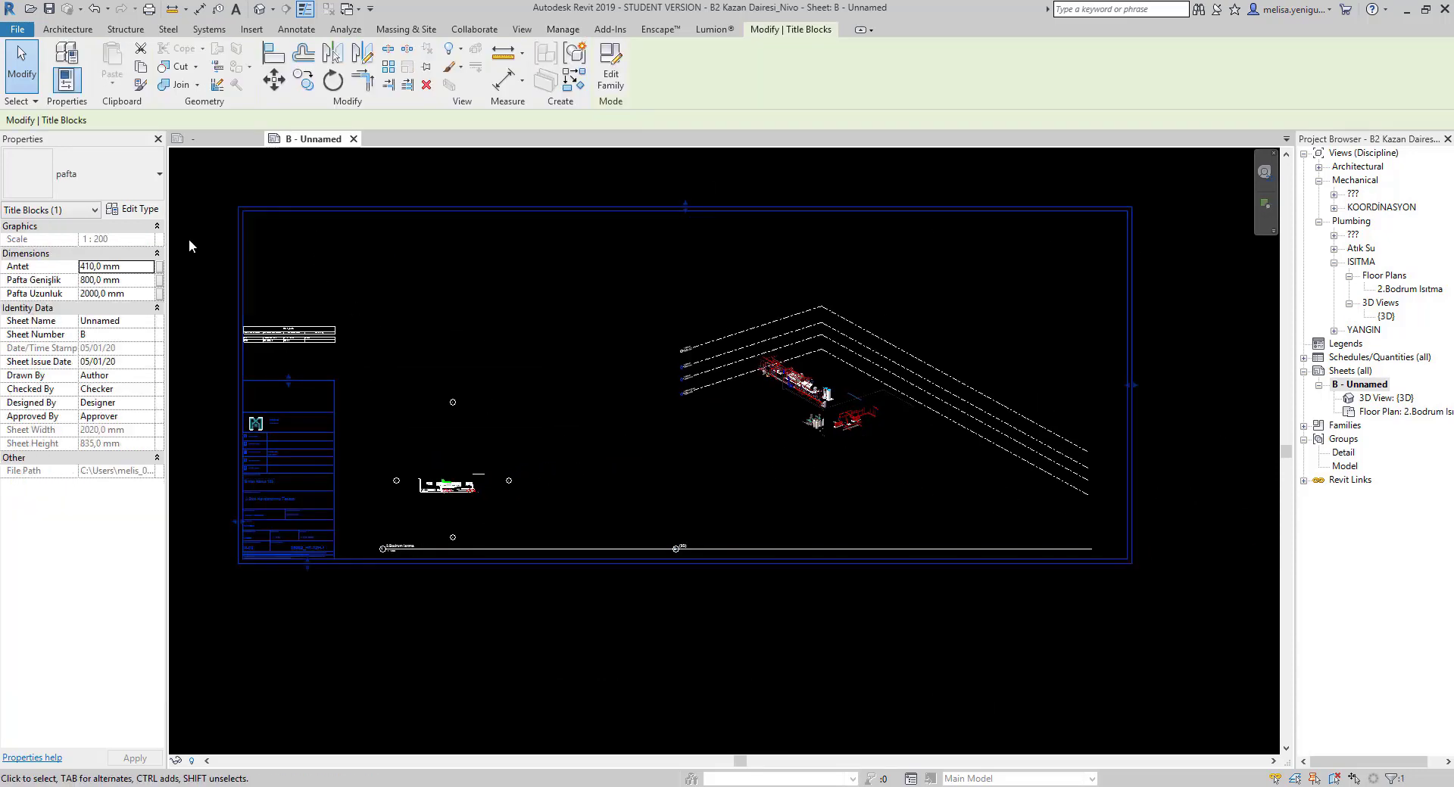
{"action": "left_click", "coordinate": [121, 280]}
{"action": "left_click", "coordinate": [61, 286]}
{"action": "left_click", "coordinate": [82, 295]}
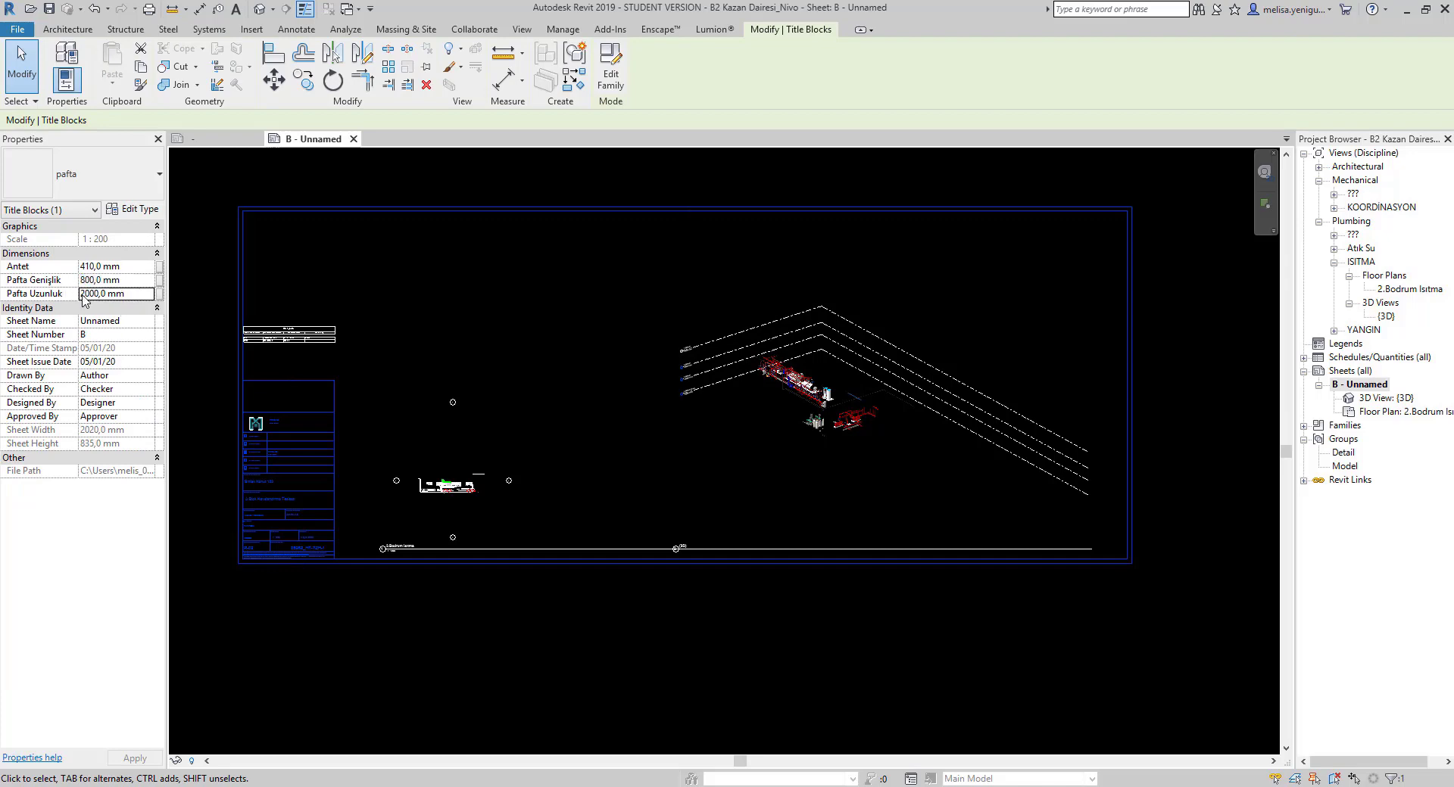
{"action": "left_click", "coordinate": [402, 328]}
{"action": "middle_click_drag", "start_coordinate": [297, 447], "coordinate": [551, 433]}
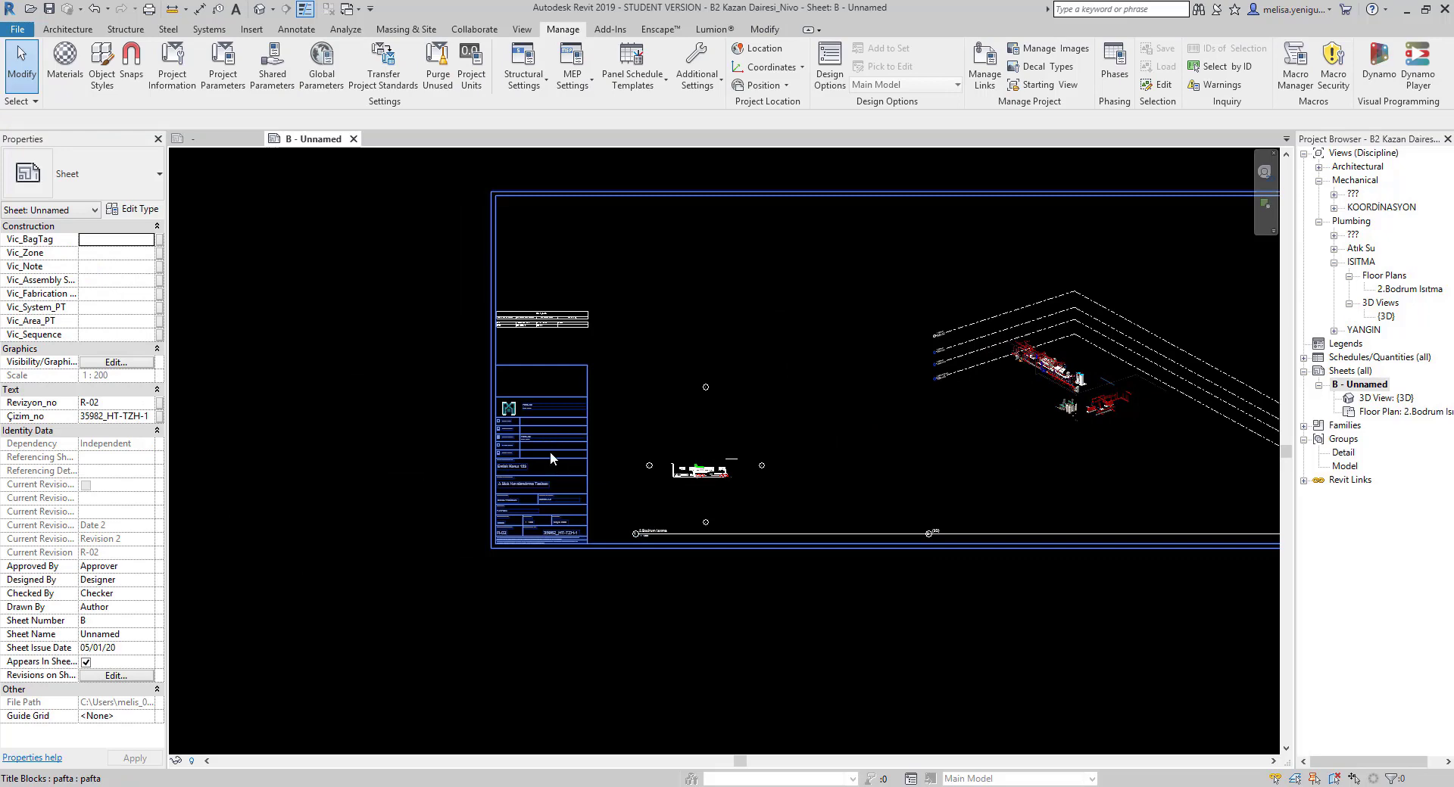
{"action": "scroll", "coordinate": [540, 430], "scroll_direction": "up", "scroll_amount": 2}
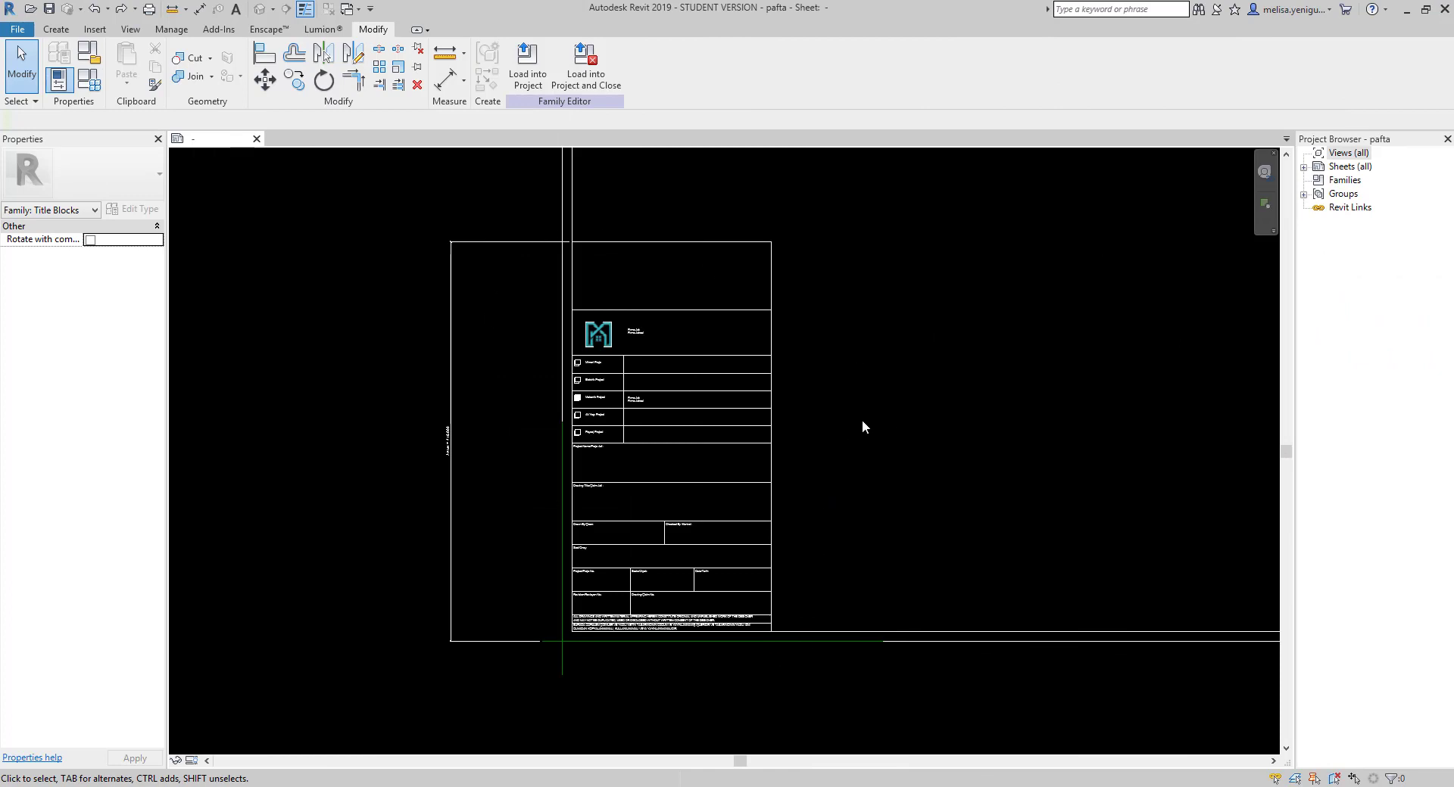
- Select the Revision/Revizyon No. label in the title block's lower rows
{"action": "middle_click_drag", "start_coordinate": [796, 482], "coordinate": [846, 480]}
{"action": "scroll", "coordinate": [723, 522], "scroll_direction": "up", "scroll_amount": 1}
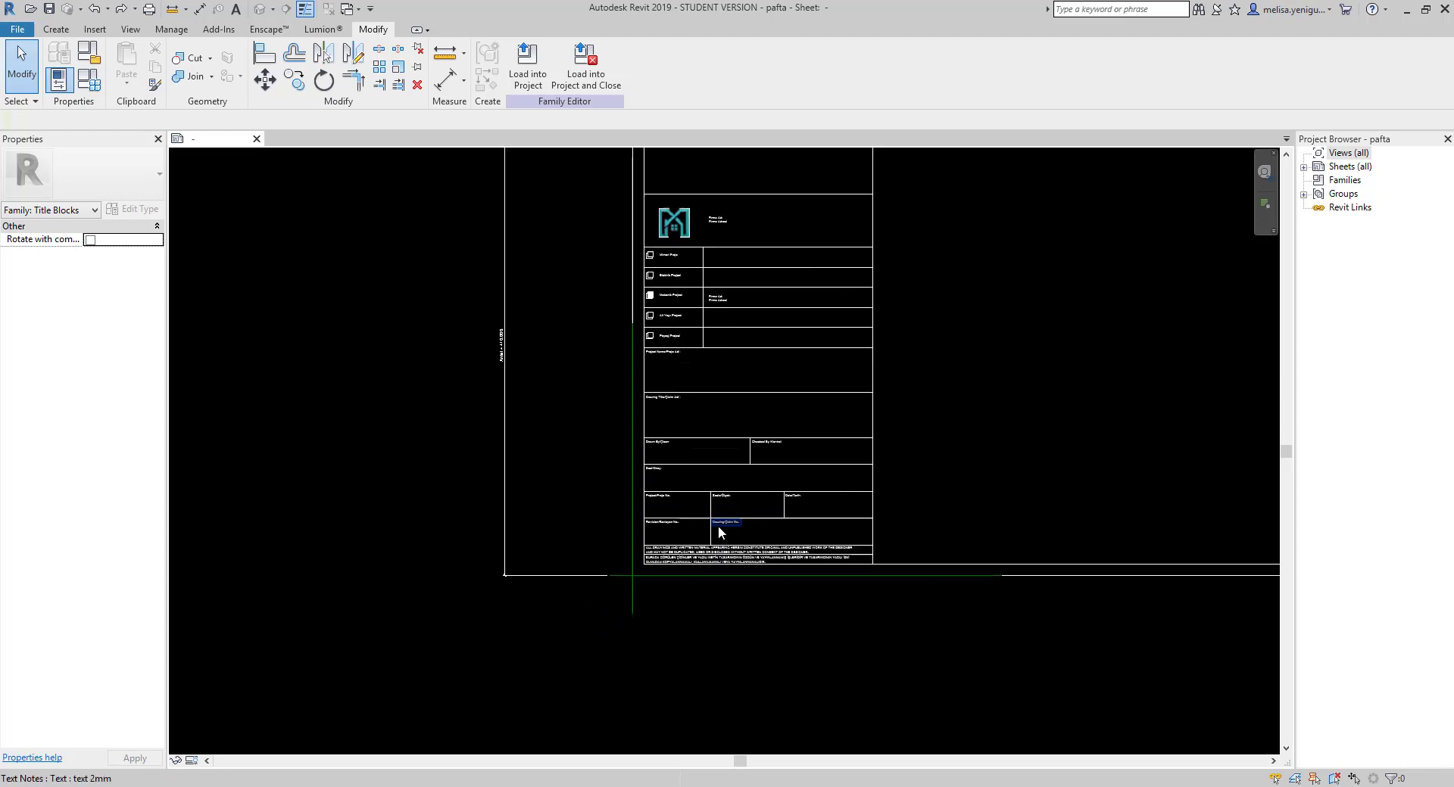
{"action": "scroll", "coordinate": [708, 528], "scroll_direction": "up", "scroll_amount": 2}
{"action": "scroll", "coordinate": [634, 533], "scroll_direction": "up", "scroll_amount": 3}
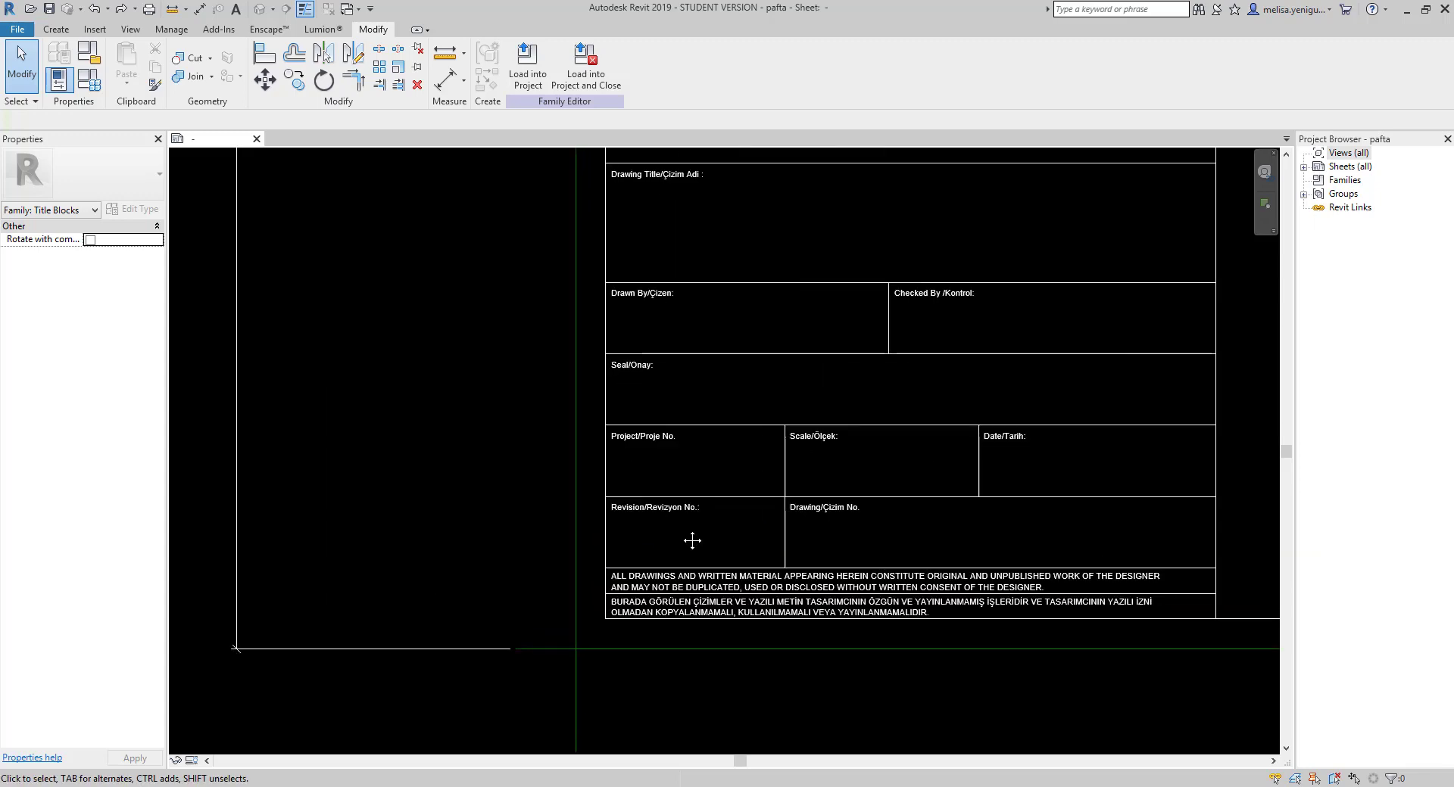
{"action": "scroll", "coordinate": [601, 508], "scroll_direction": "up", "scroll_amount": 1}
{"action": "scroll", "coordinate": [571, 471], "scroll_direction": "up", "scroll_amount": 1}
{"action": "left_click", "coordinate": [572, 474]}
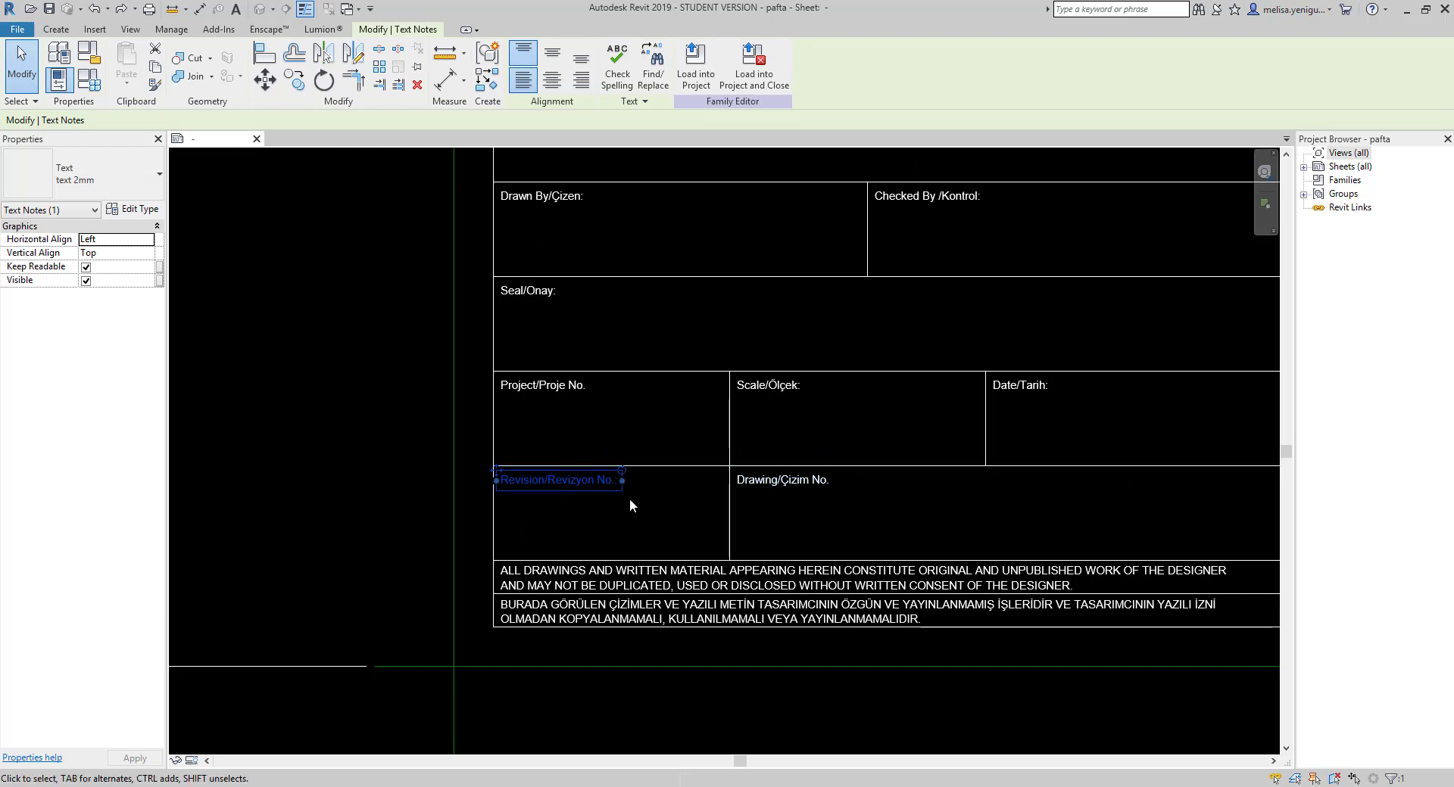
{"action": "scroll", "coordinate": [629, 498], "scroll_direction": "down", "scroll_amount": 2}
{"action": "middle_click_drag", "start_coordinate": [691, 480], "coordinate": [748, 611]}
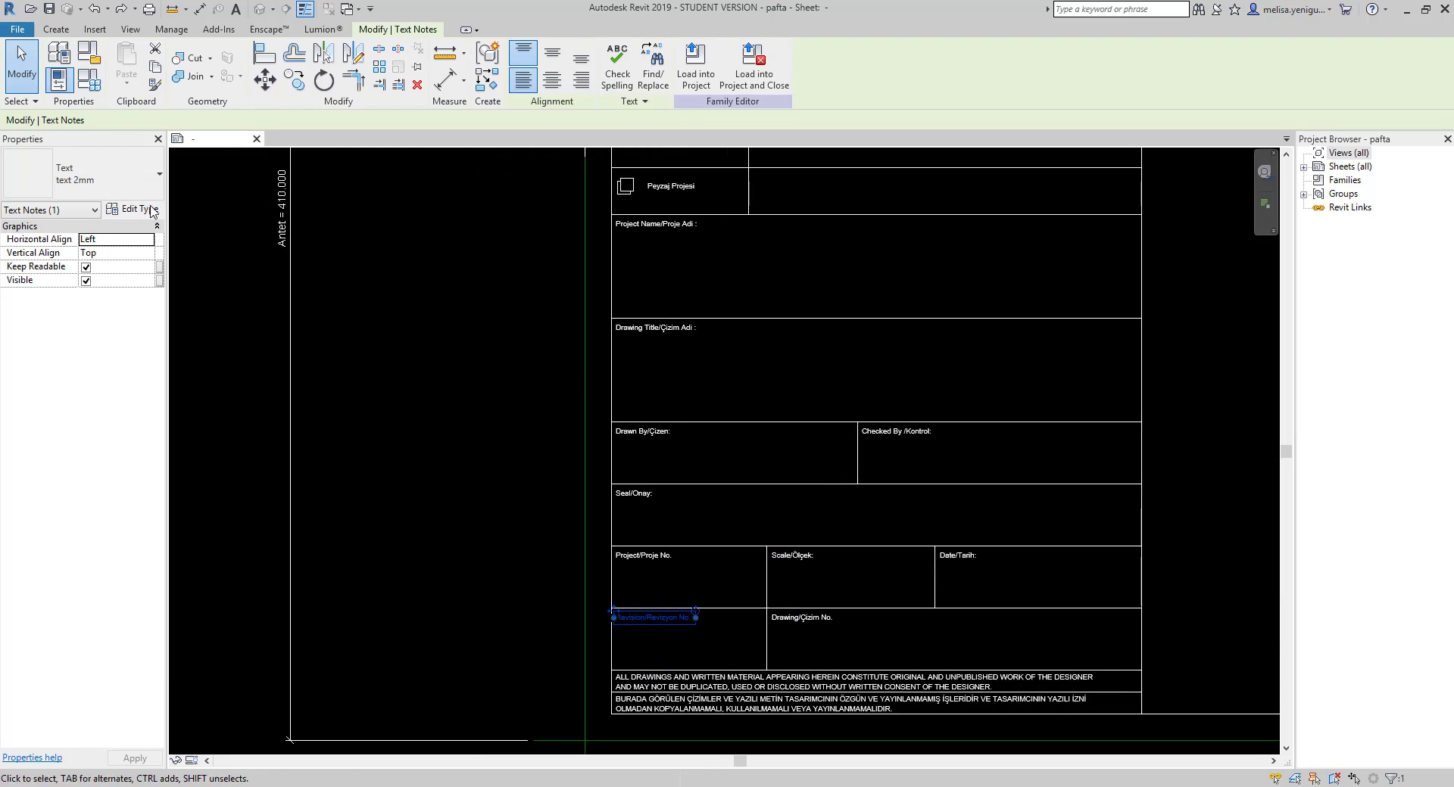
- Set the label's text type to 2.5 mm size and rename it 'text 2.5mm'
{"action": "left_click", "coordinate": [116, 208]}
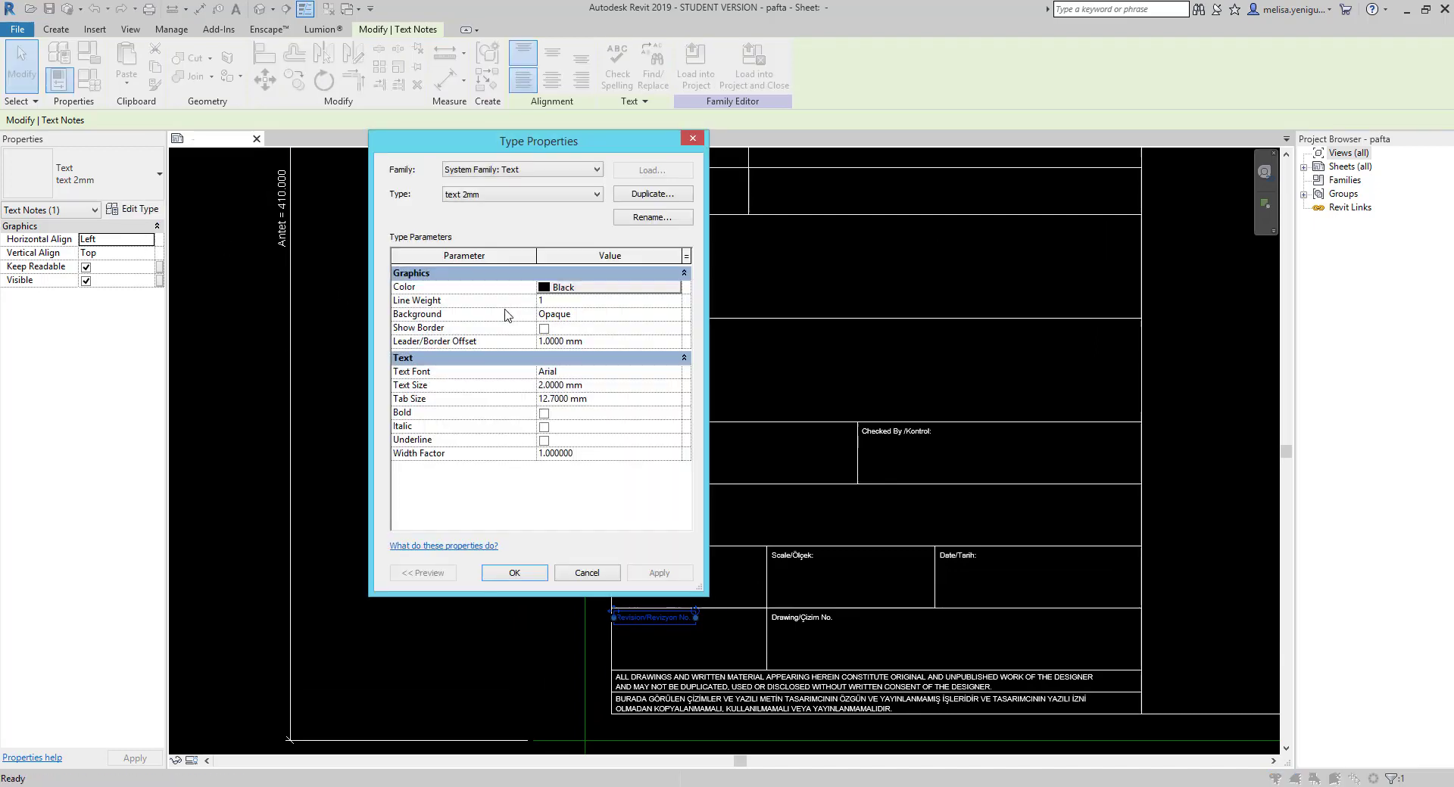
{"action": "left_click", "coordinate": [591, 386]}
{"action": "type", "text": "2.5000"}
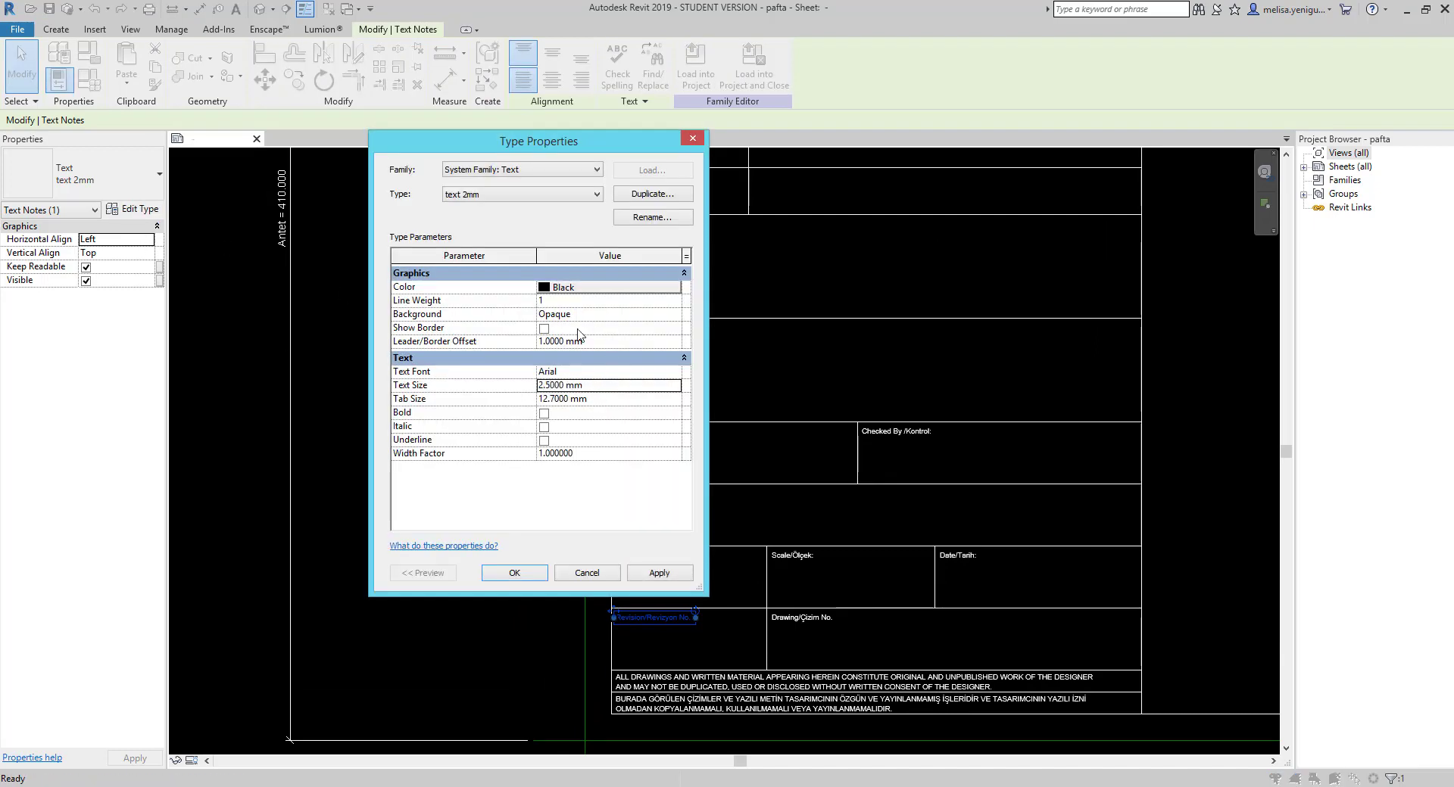
{"action": "left_click", "coordinate": [649, 220]}
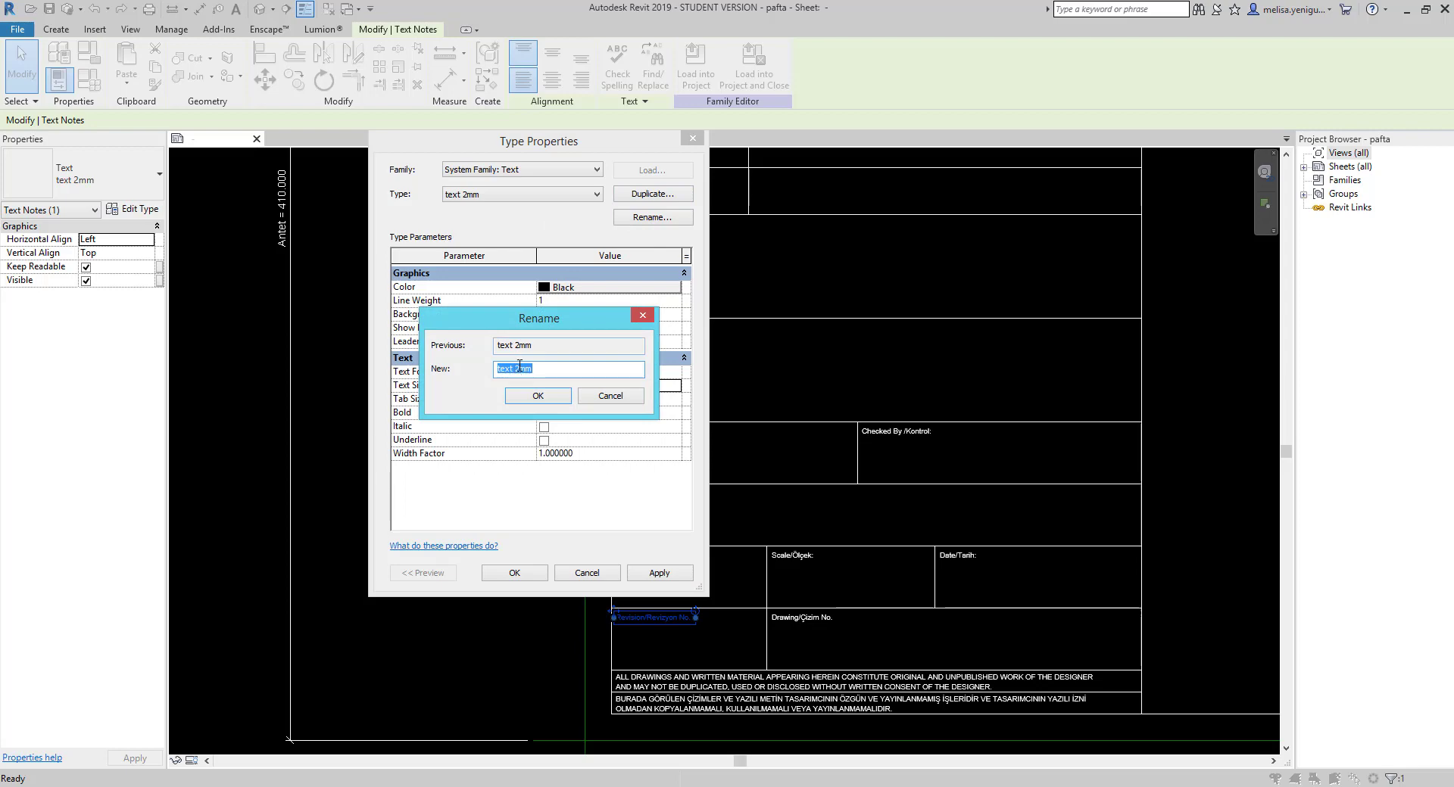
{"action": "left_click", "coordinate": [519, 366]}
{"action": "type", "text": ".5"}
{"action": "left_click", "coordinate": [540, 397]}
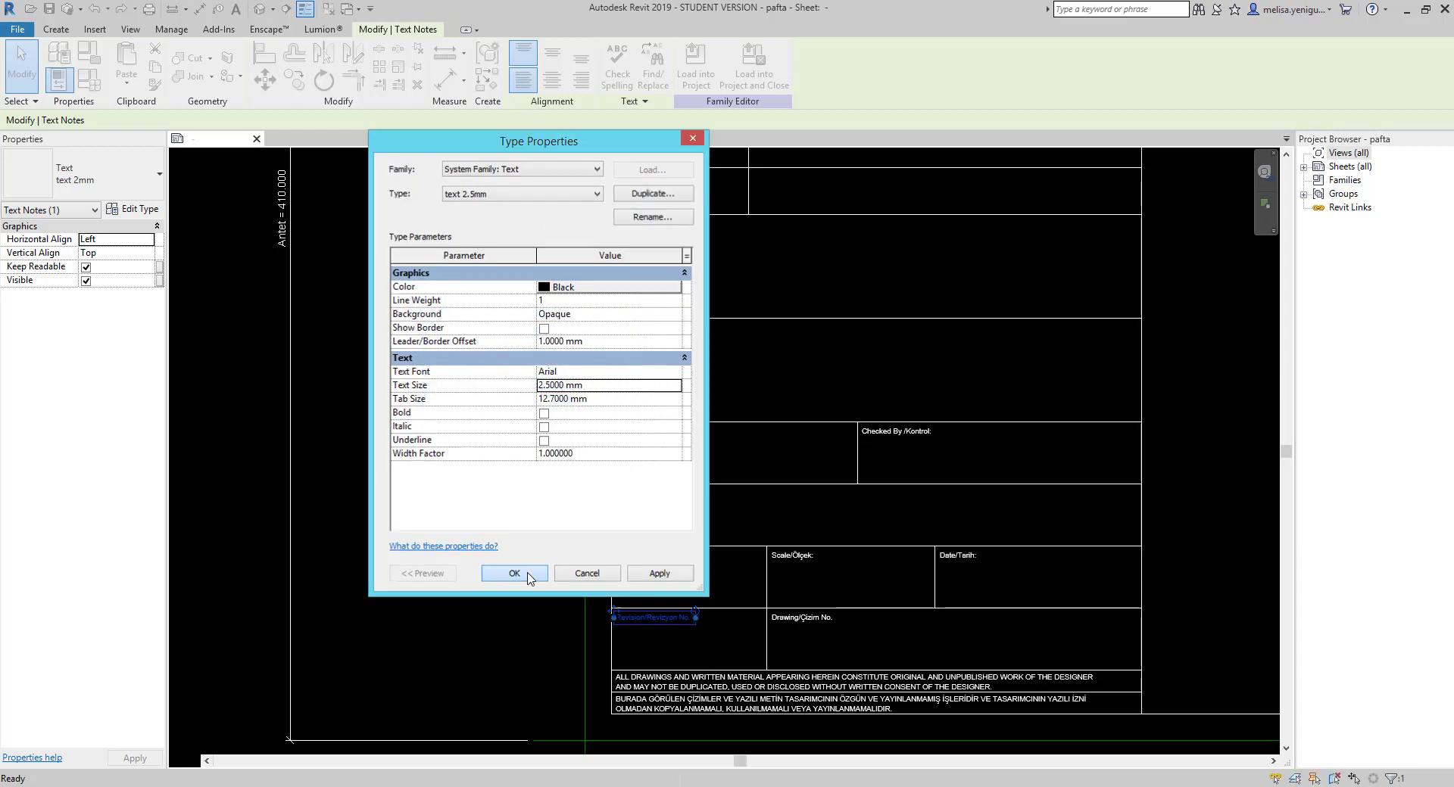
{"action": "left_click", "coordinate": [529, 575]}
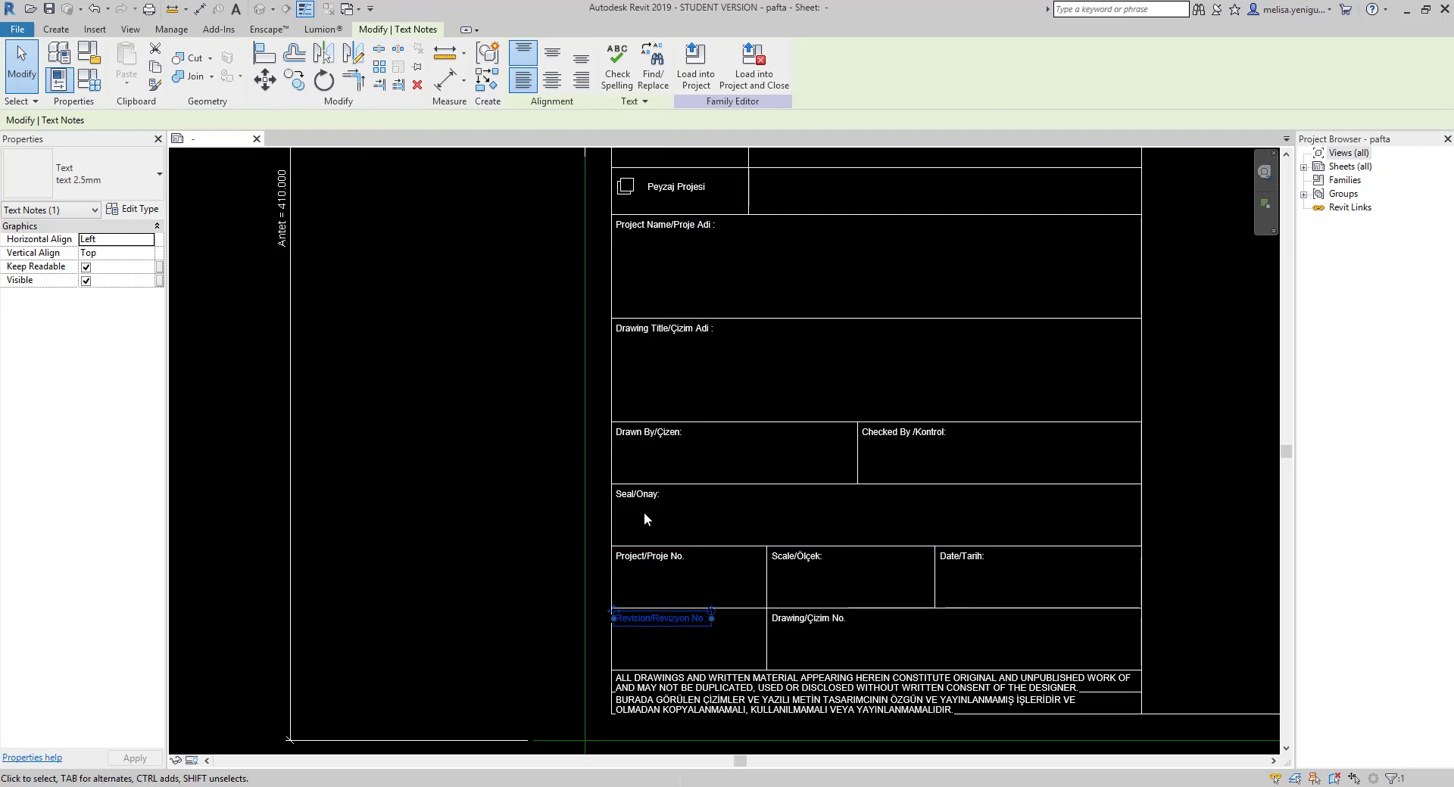
- From the disclaimer text, rename the 'text 1mm' type to 'text 2mm' with a 2 mm size
{"action": "scroll", "coordinate": [666, 575], "scroll_direction": "up", "scroll_amount": 3}
{"action": "left_click", "coordinate": [683, 521]}
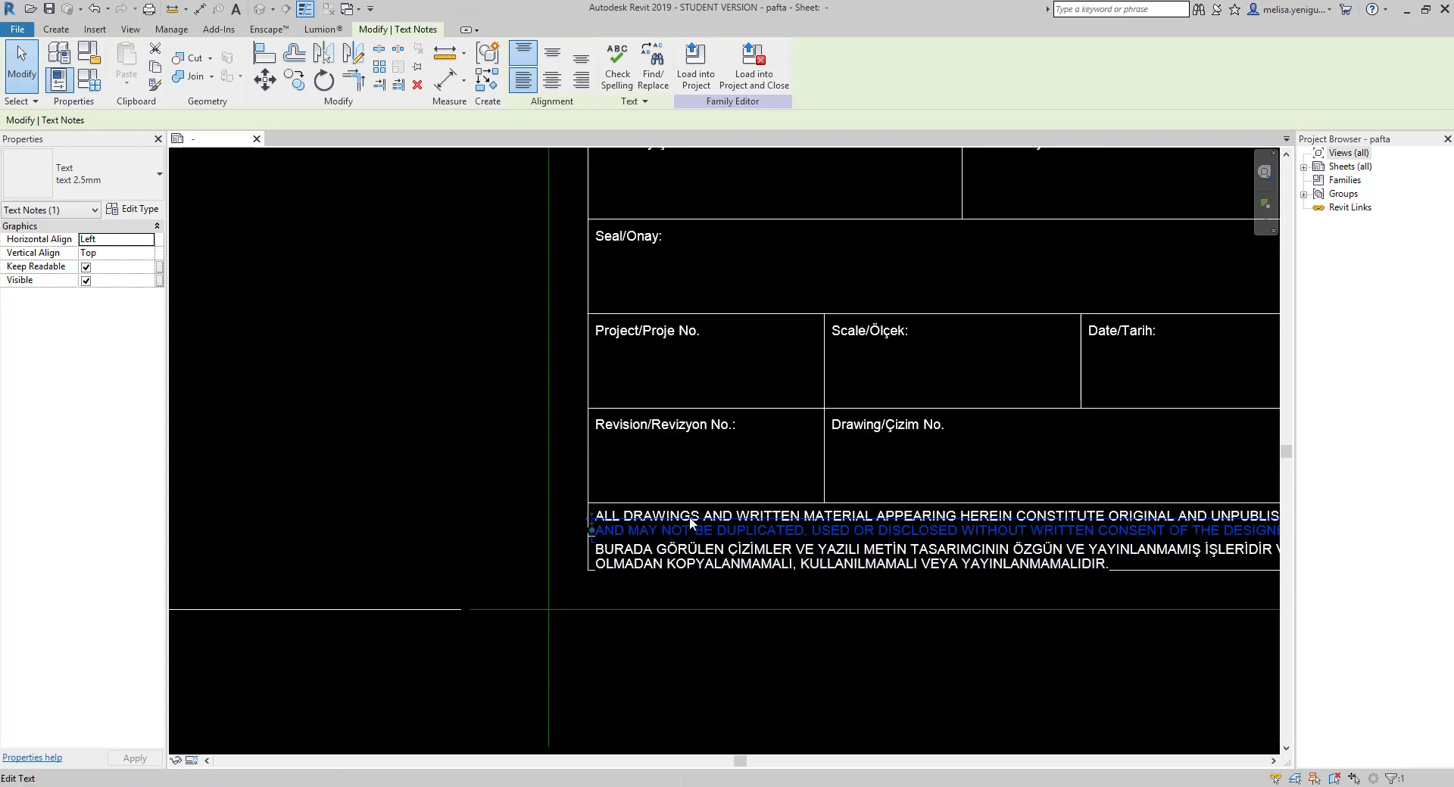
{"action": "left_click", "coordinate": [133, 209]}
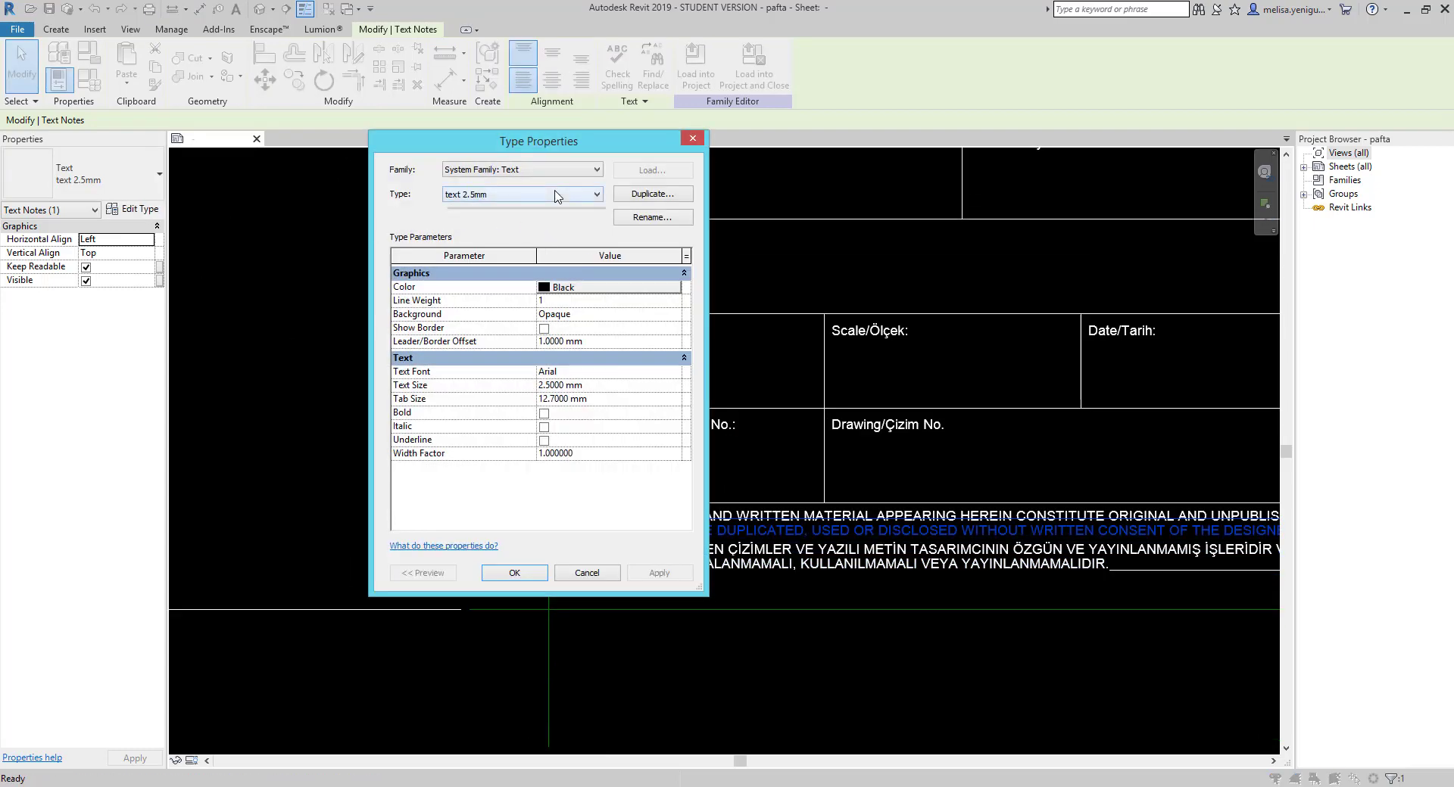
{"action": "left_click", "coordinate": [576, 228]}
{"action": "left_click", "coordinate": [649, 219]}
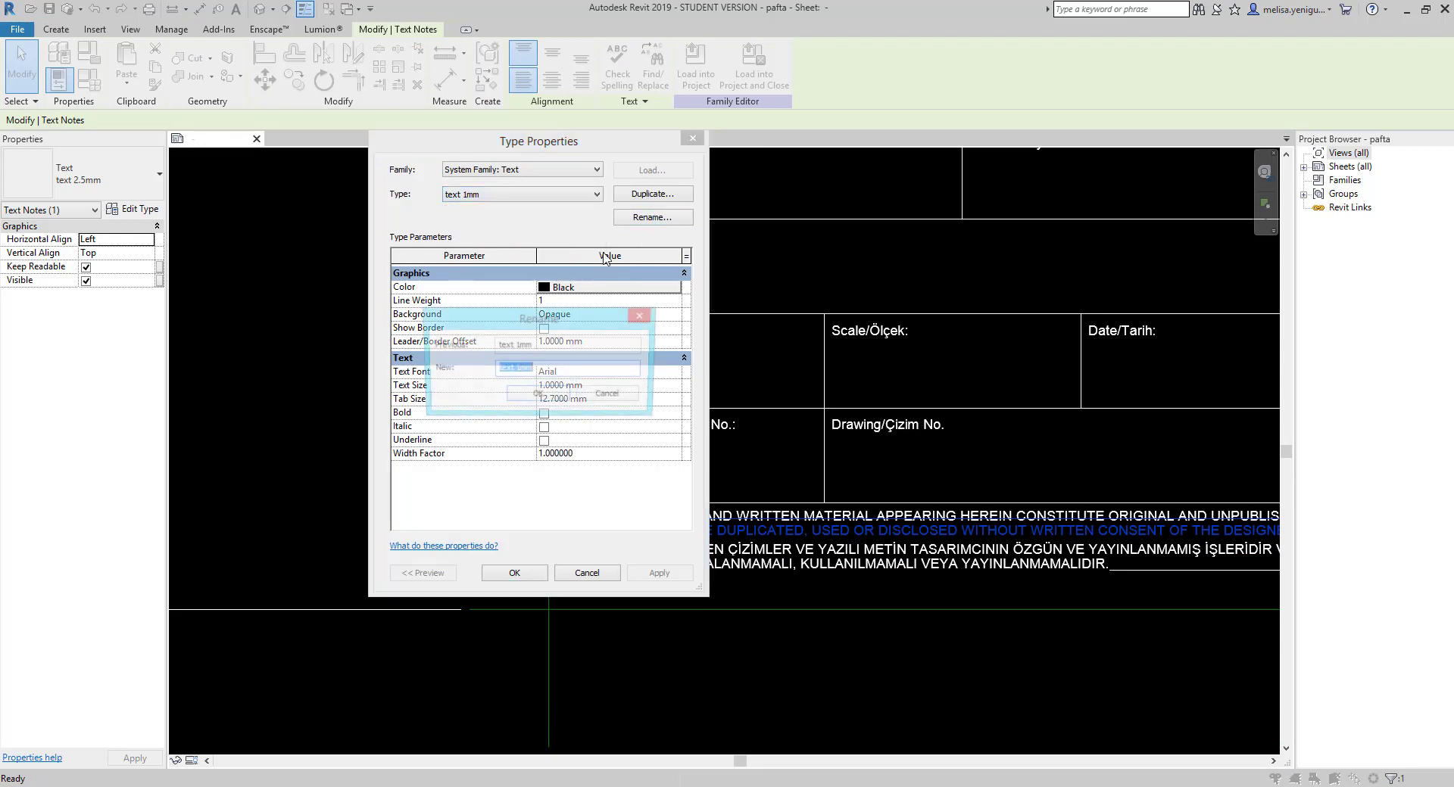
{"action": "left_click", "coordinate": [537, 395]}
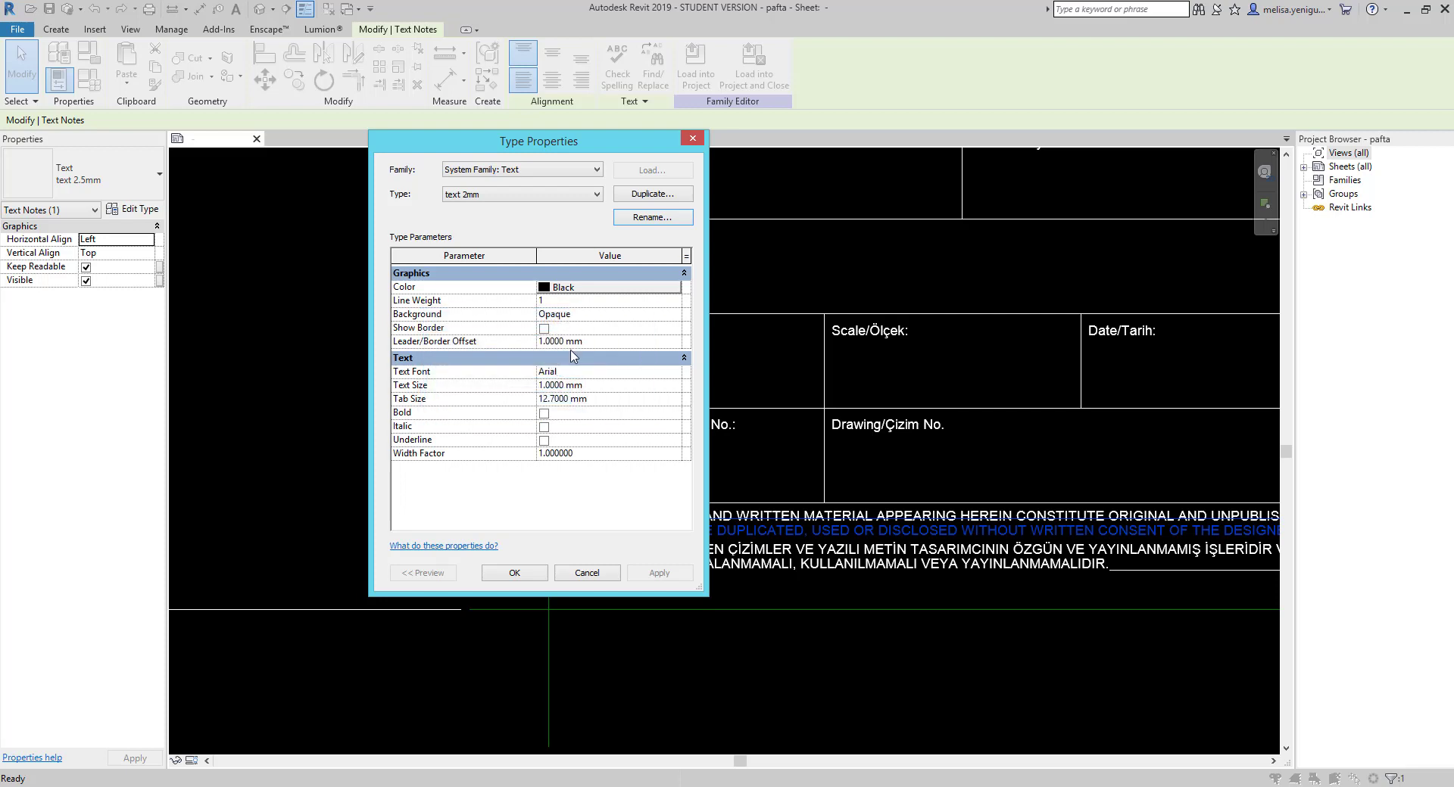
{"action": "left_click", "coordinate": [599, 342]}
{"action": "key", "text": "Return"}
{"action": "left_click", "coordinate": [509, 572]}
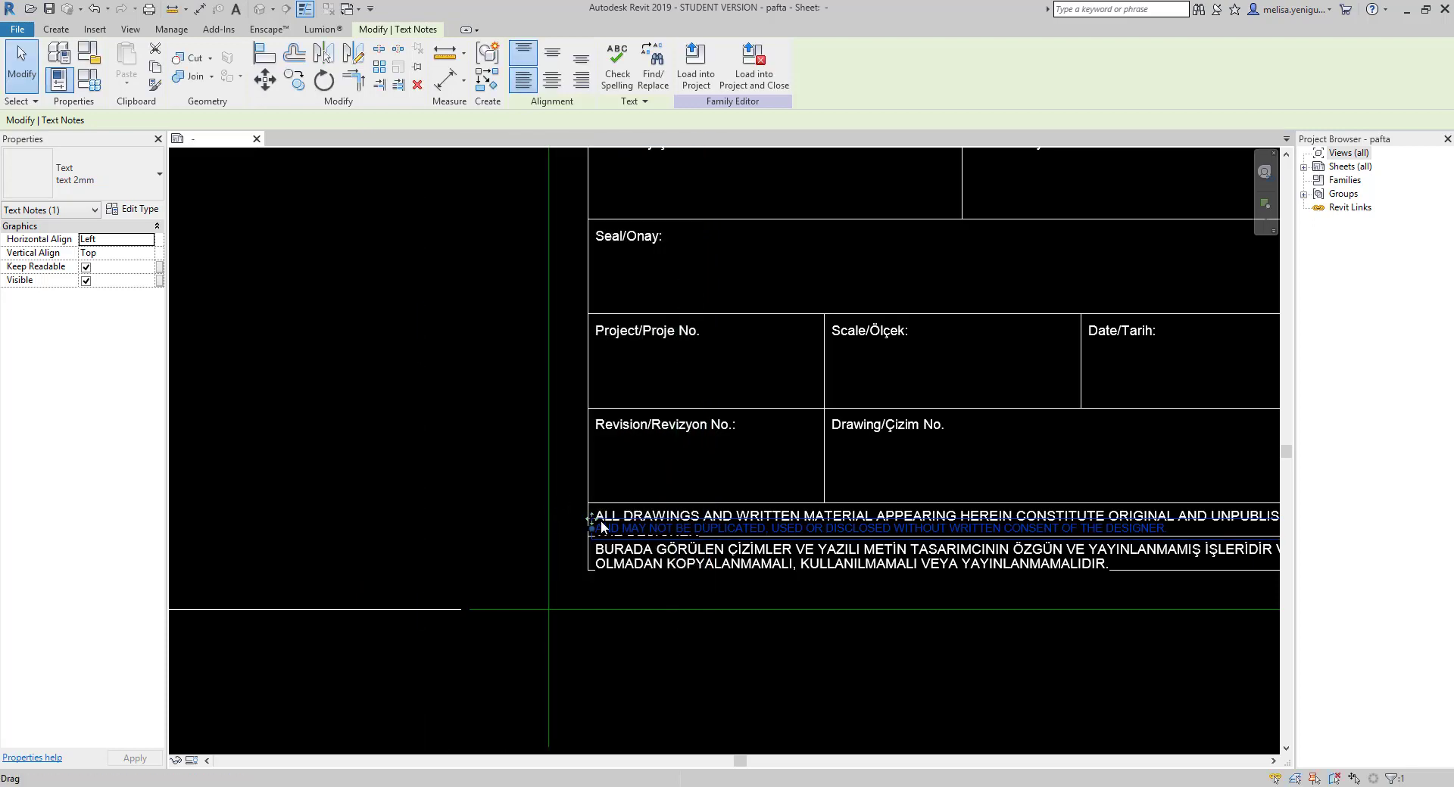
- Assign the 'text 2mm' type to the English and Turkish disclaimer notes
{"action": "scroll", "coordinate": [594, 485], "scroll_direction": "up", "scroll_amount": 2}
{"action": "scroll", "coordinate": [606, 454], "scroll_direction": "up", "scroll_amount": 2}
{"action": "left_click", "coordinate": [610, 452]}
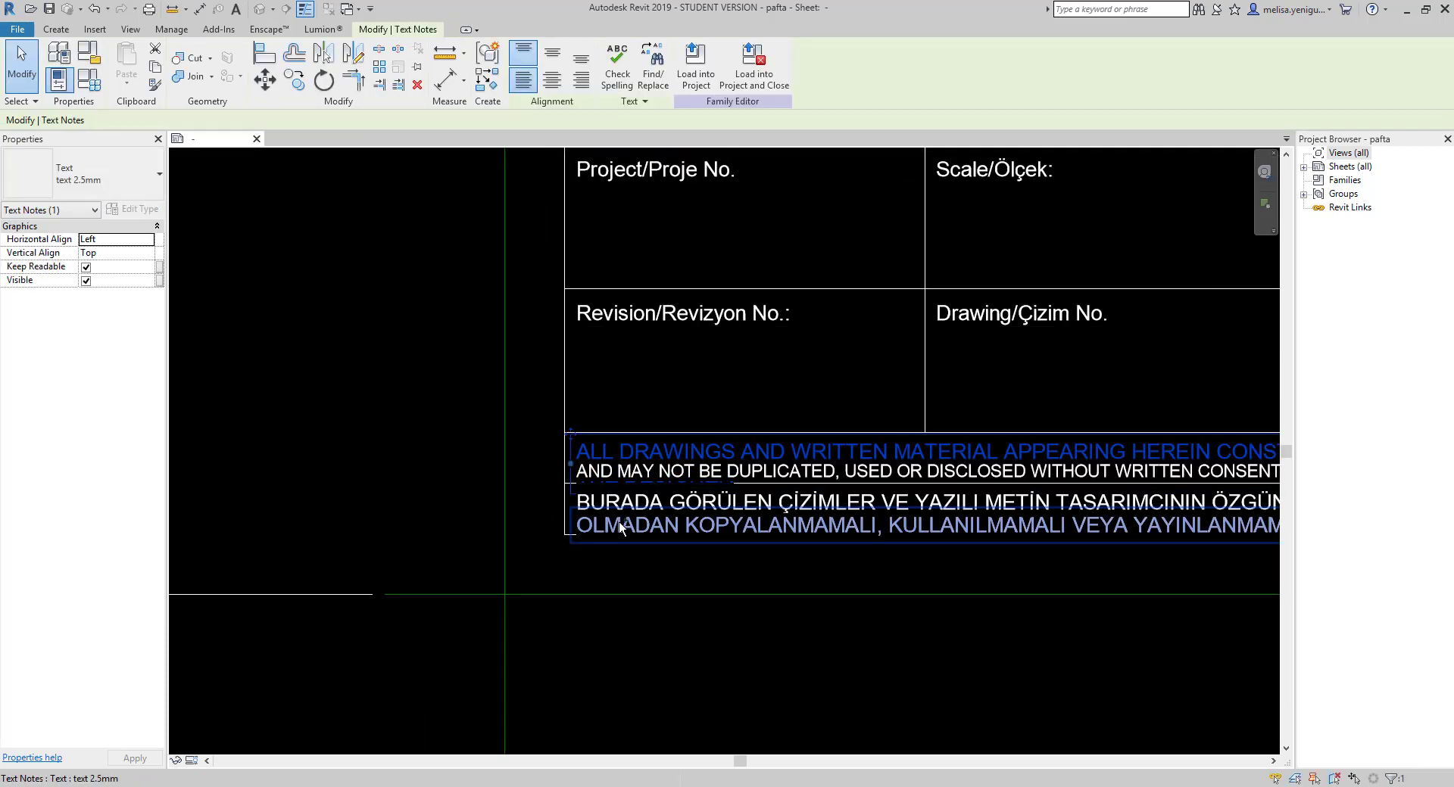
{"action": "left_click", "coordinate": [621, 504], "text": "ctrl"}
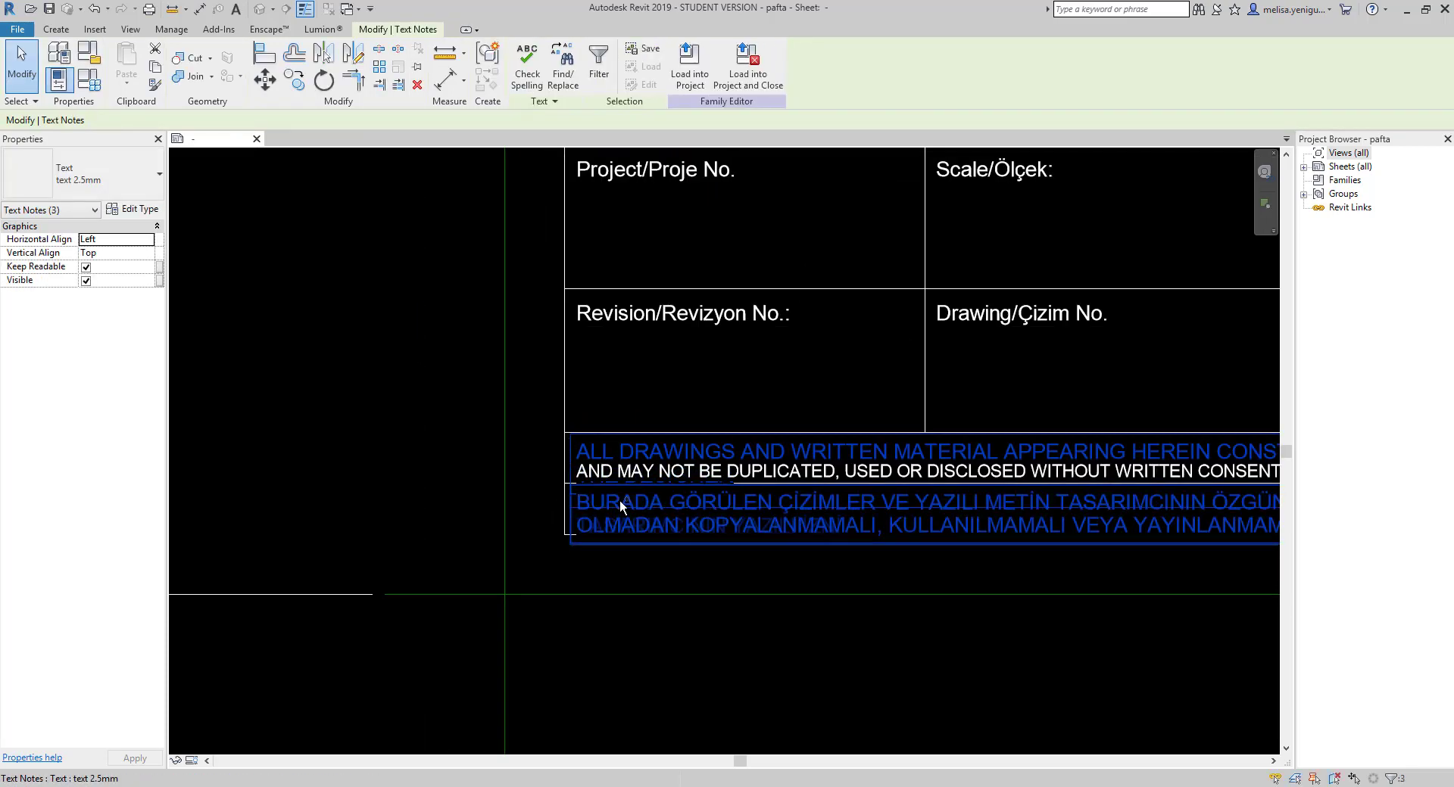
{"action": "left_click", "coordinate": [621, 503], "text": "ctrl"}
{"action": "left_click", "coordinate": [97, 184]}
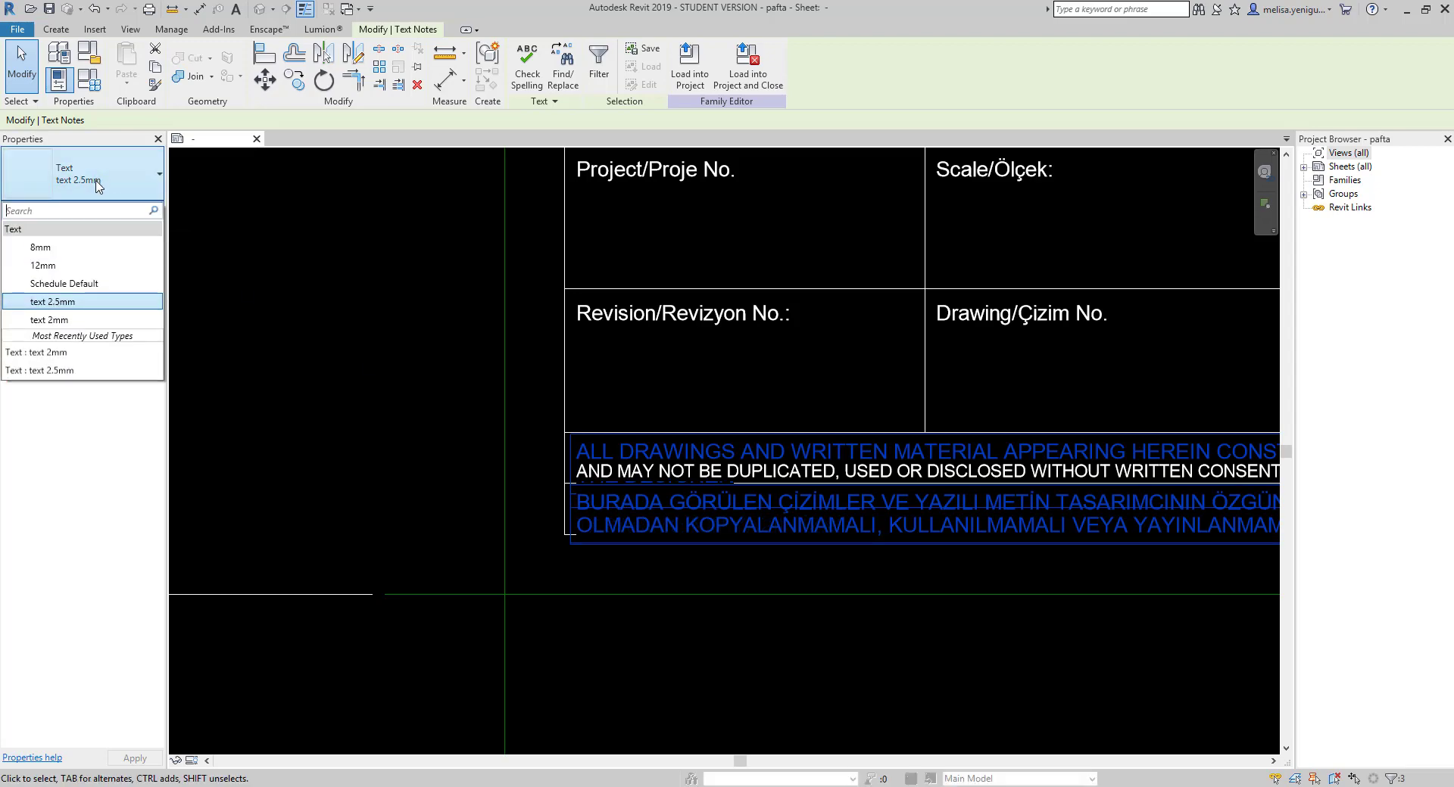
{"action": "left_click", "coordinate": [79, 332]}
{"action": "left_click", "coordinate": [420, 423]}
{"action": "scroll", "coordinate": [420, 422], "scroll_direction": "down", "scroll_amount": 2}
- Select the Firma Adı / Firma Adresi note in the Mekanik Projesi cell
{"action": "scroll", "coordinate": [740, 544], "scroll_direction": "down", "scroll_amount": 2}
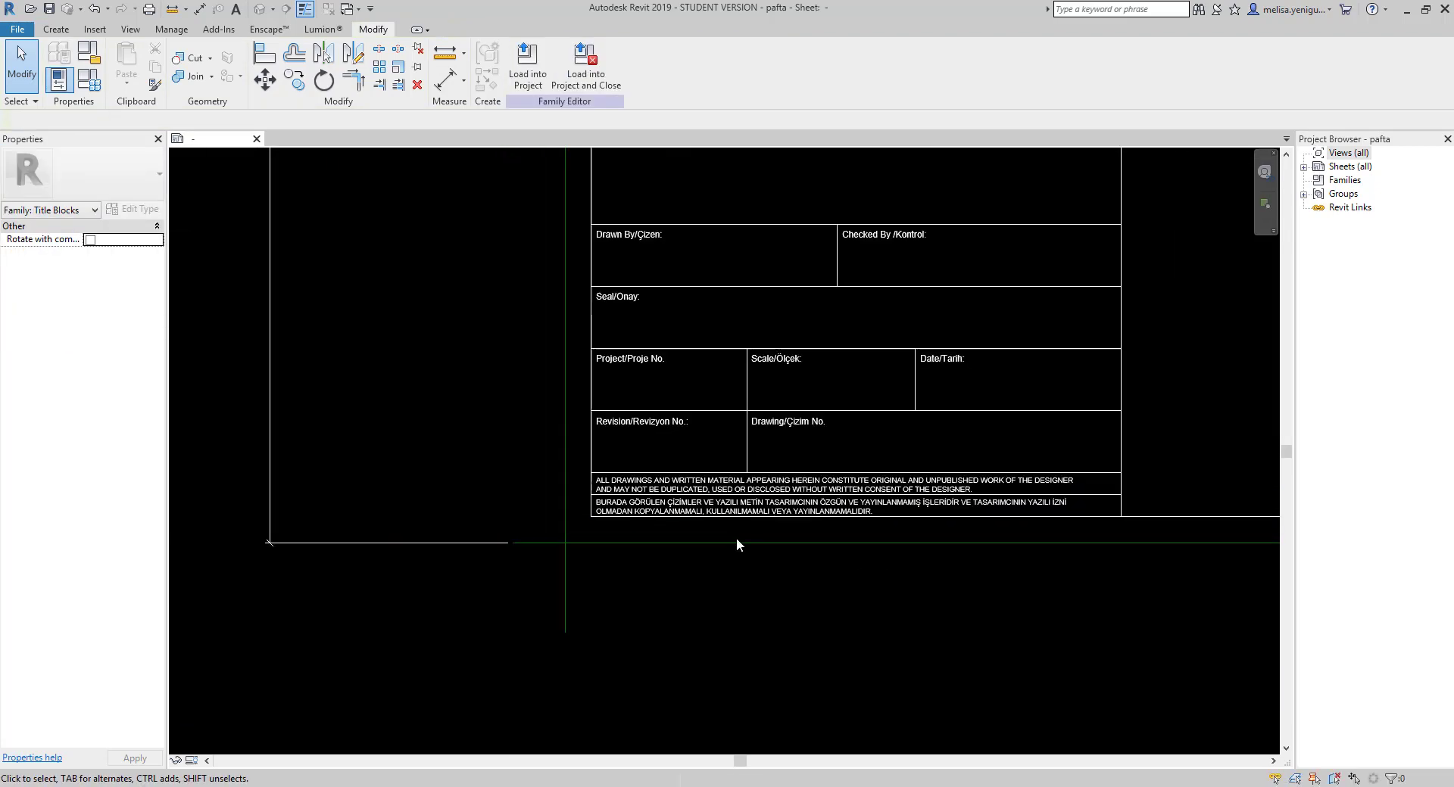
{"action": "scroll", "coordinate": [740, 544], "scroll_direction": "down", "scroll_amount": 2}
{"action": "scroll", "coordinate": [695, 497], "scroll_direction": "down", "scroll_amount": 2}
{"action": "scroll", "coordinate": [685, 447], "scroll_direction": "up", "scroll_amount": 2}
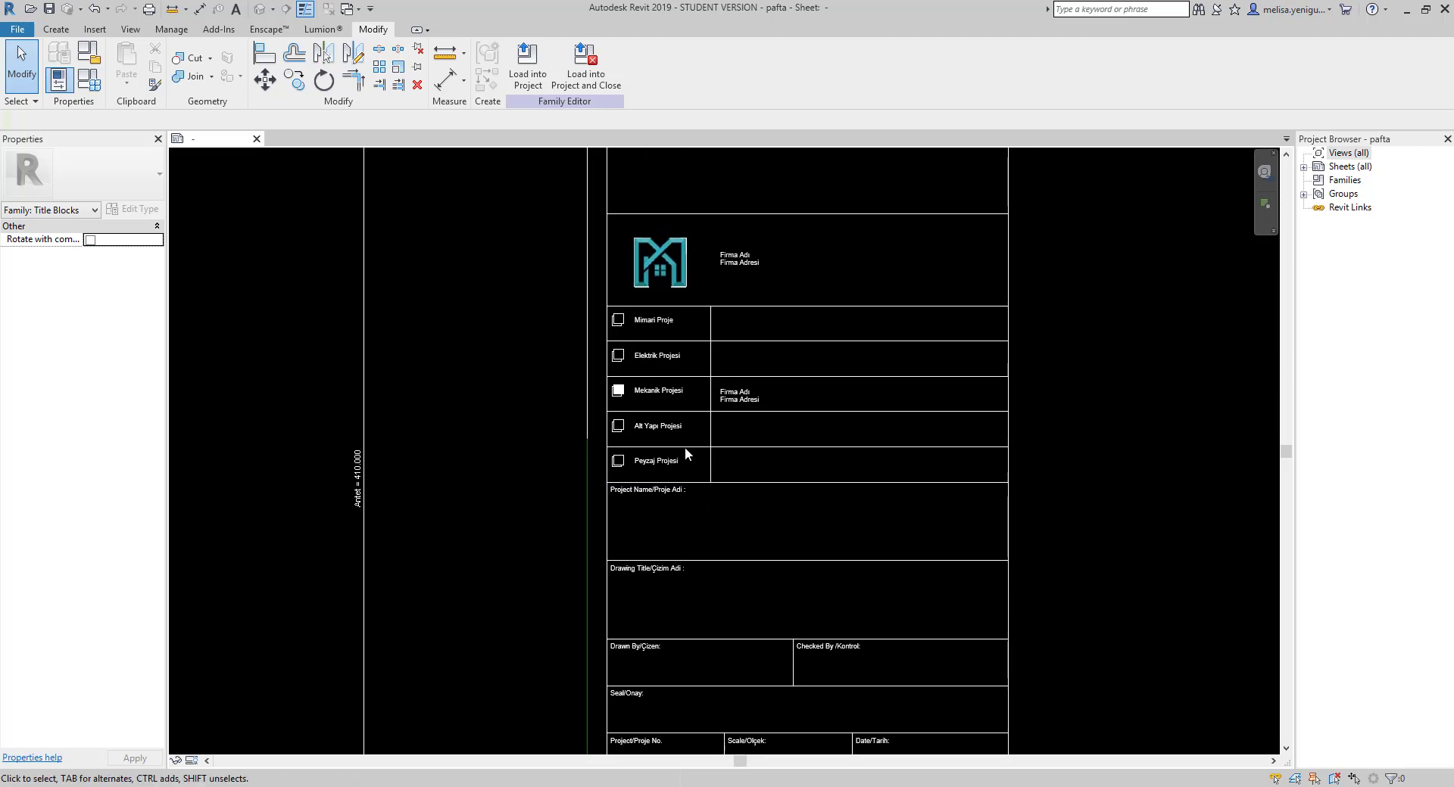
{"action": "scroll", "coordinate": [672, 430], "scroll_direction": "up", "scroll_amount": 2}
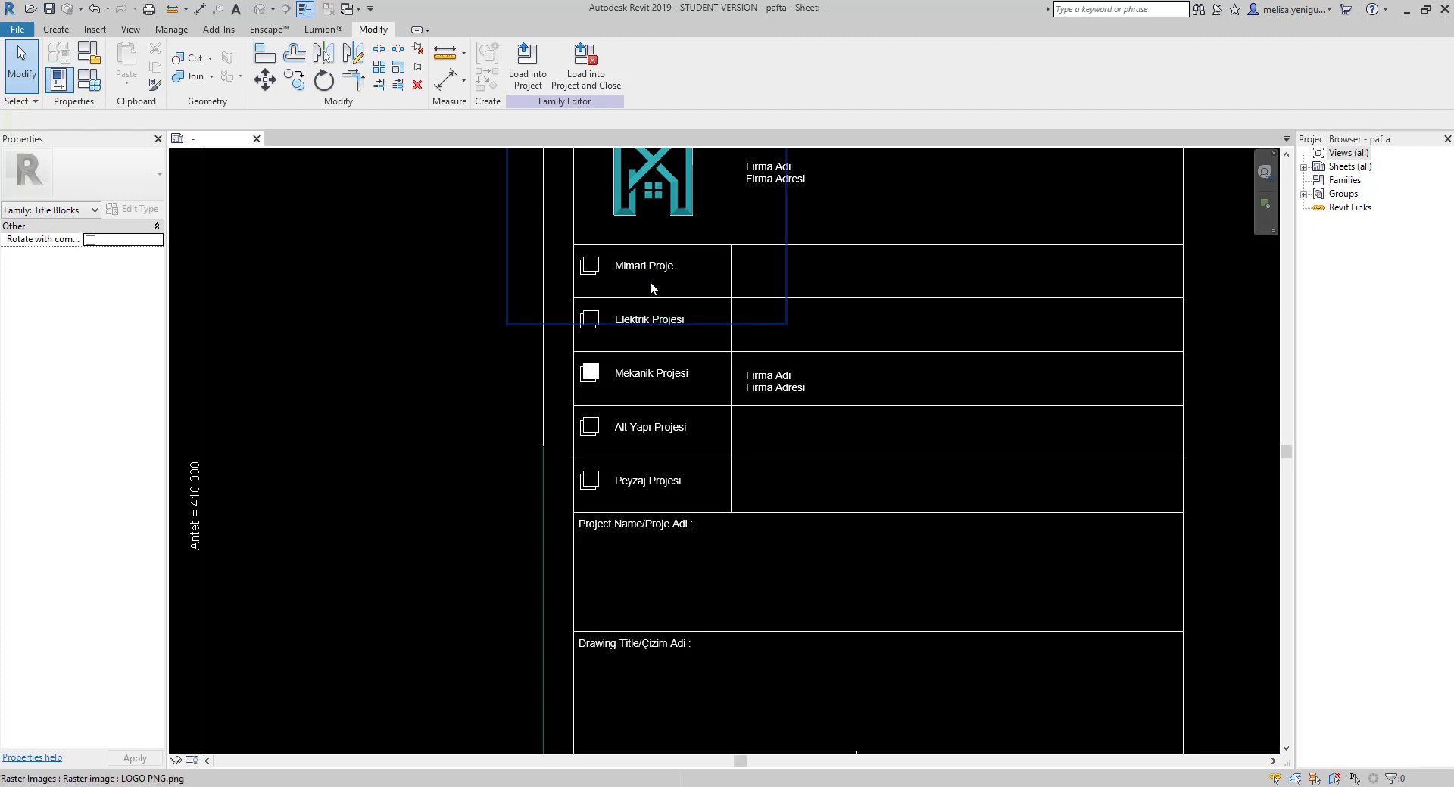
{"action": "scroll", "coordinate": [748, 382], "scroll_direction": "up", "scroll_amount": 1}
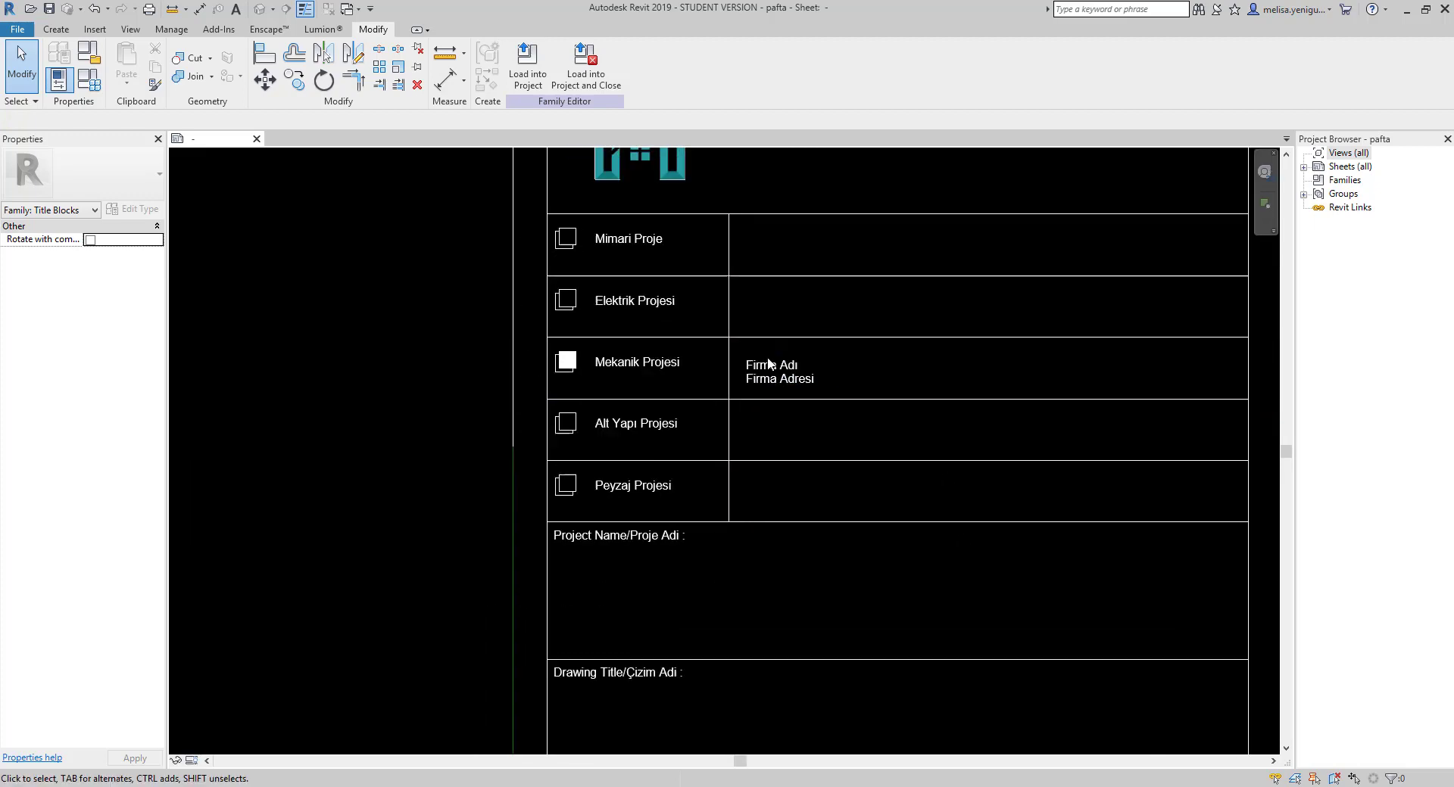
{"action": "scroll", "coordinate": [766, 356], "scroll_direction": "down", "scroll_amount": 2}
{"action": "middle_click_drag", "start_coordinate": [733, 632], "coordinate": [704, 402]}
{"action": "scroll", "coordinate": [825, 286], "scroll_direction": "down", "scroll_amount": 2}
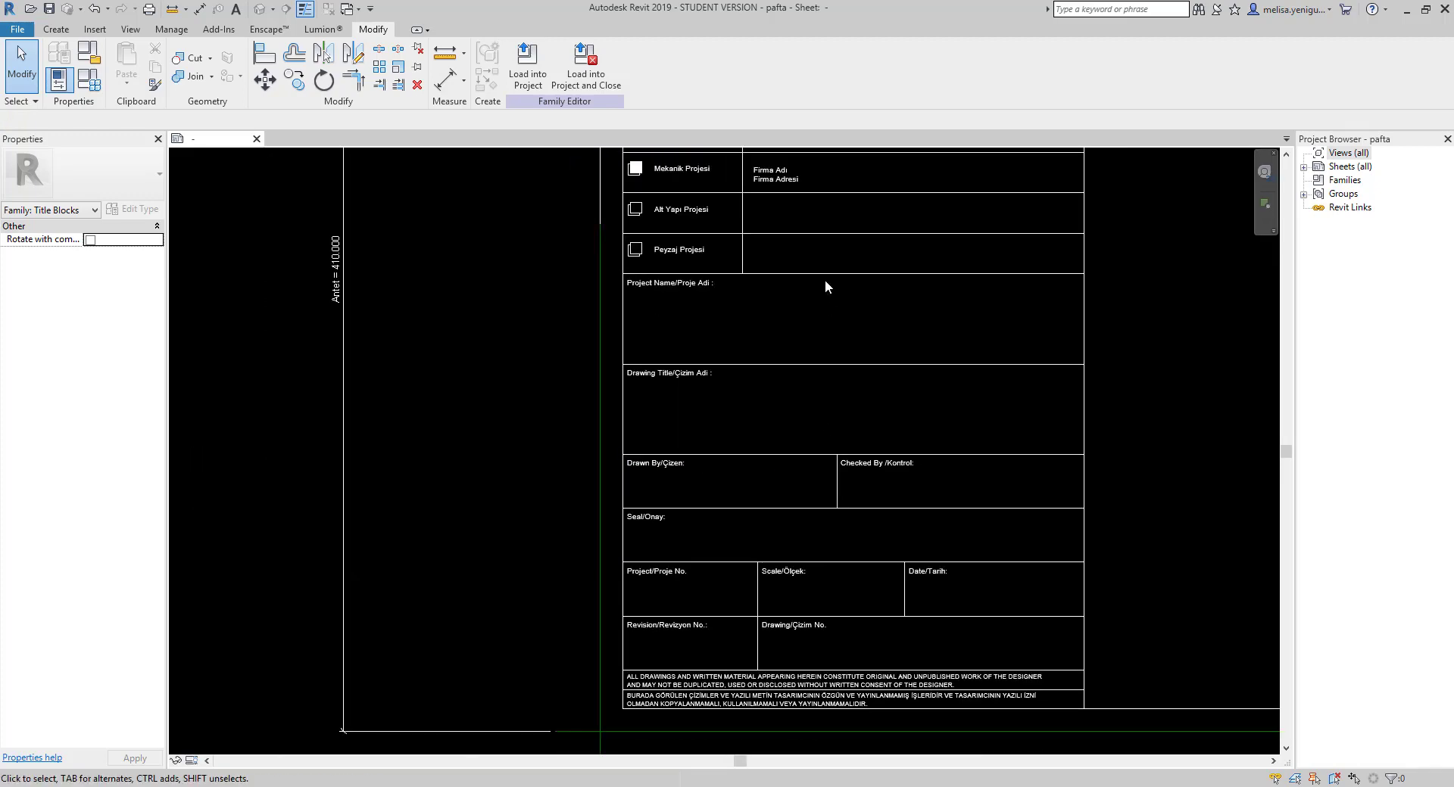
{"action": "scroll", "coordinate": [730, 374], "scroll_direction": "up", "scroll_amount": 1}
{"action": "scroll", "coordinate": [811, 390], "scroll_direction": "up", "scroll_amount": 1}
{"action": "left_click", "coordinate": [811, 383]}
{"action": "middle_click_drag", "start_coordinate": [810, 379], "coordinate": [721, 421]}
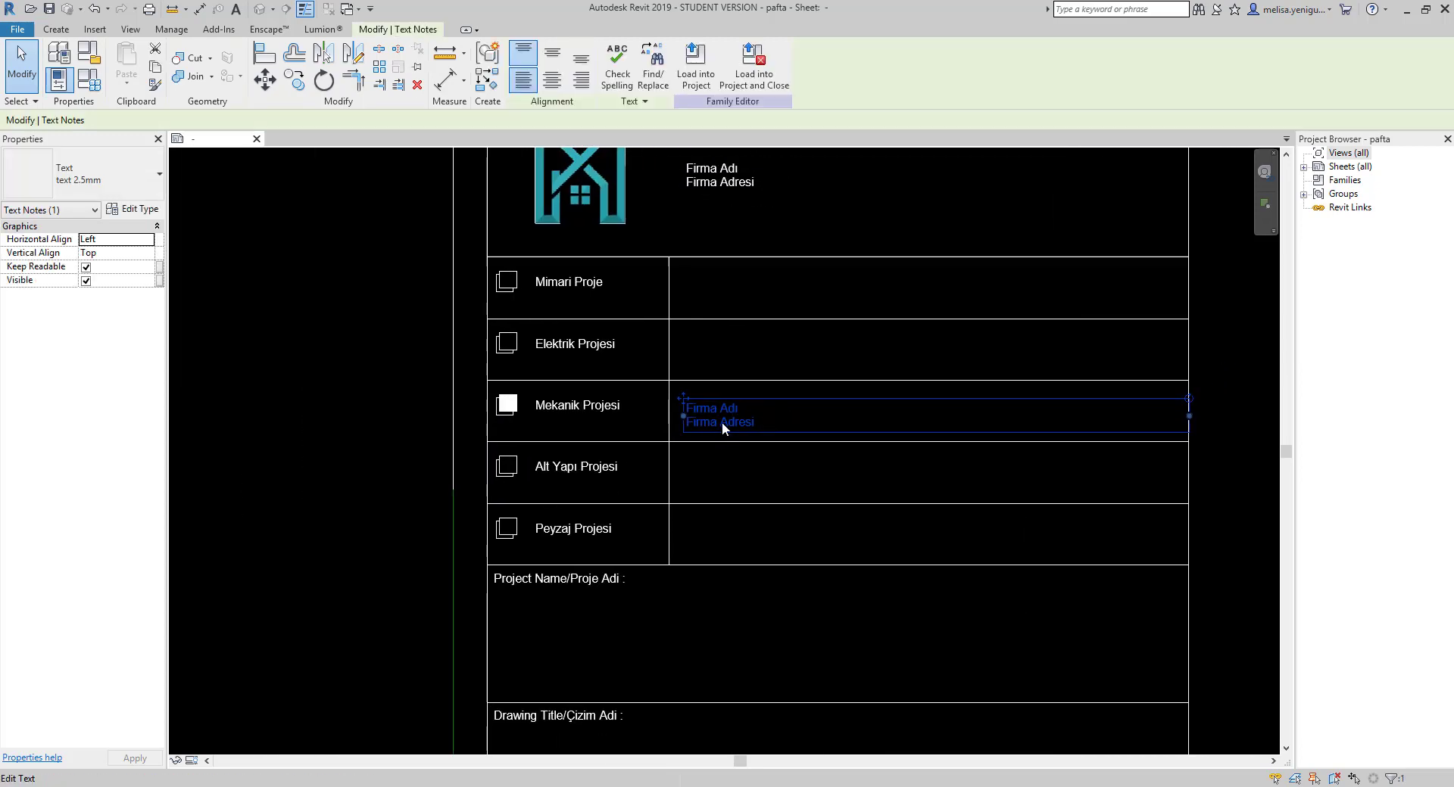
{"action": "scroll", "coordinate": [697, 422], "scroll_direction": "up", "scroll_amount": 1}
- Delete the Firma Adresi line so the note reads 'Firma Adı', then nudge it up-left
{"action": "double_click", "coordinate": [763, 407]}
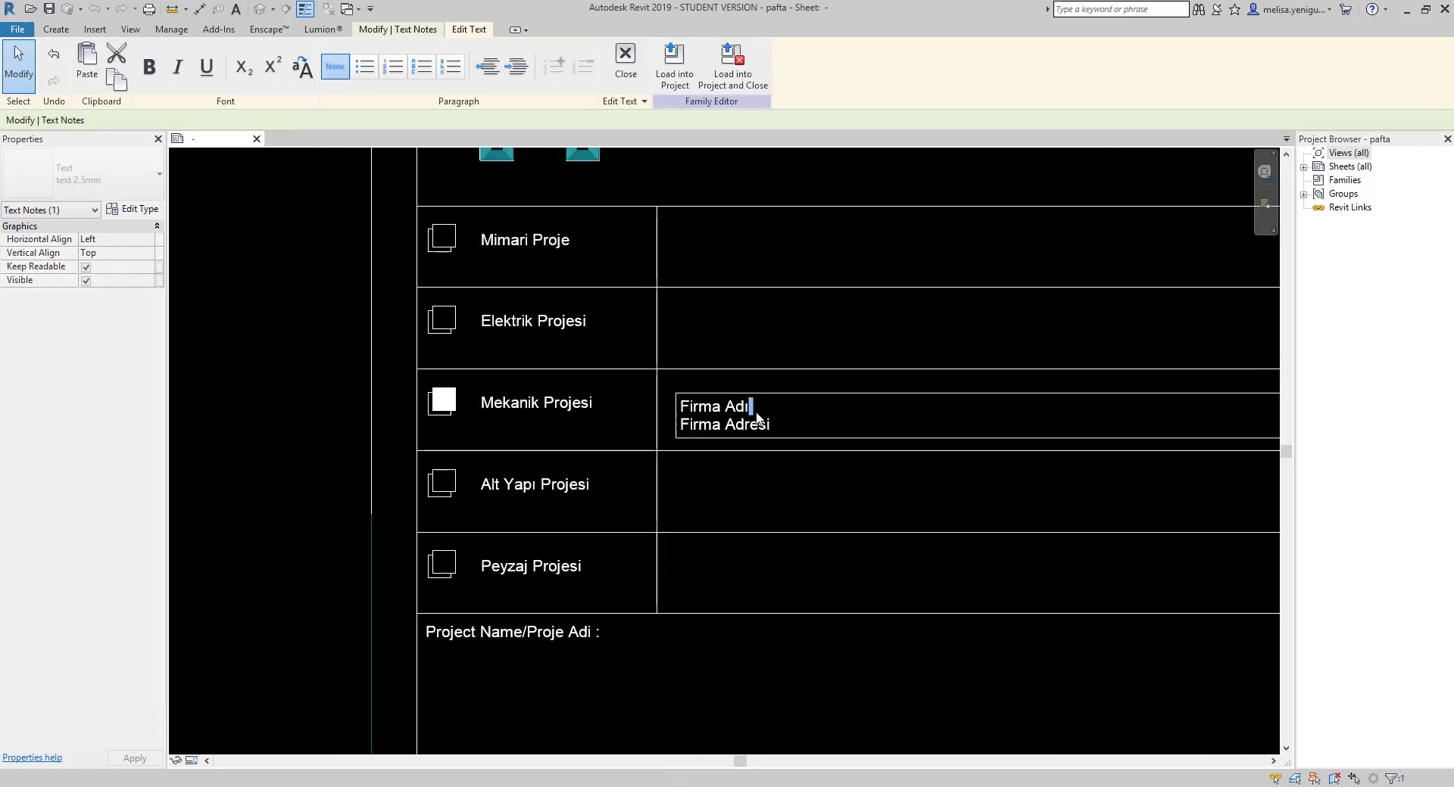
{"action": "key", "text": "Delete"}
{"action": "key", "text": "Delete"}
{"action": "key", "text": "Delete"}
{"action": "key", "text": "Delete"}
{"action": "key", "text": "Delete"}
{"action": "key", "text": "Delete"}
{"action": "key", "text": "Delete"}
{"action": "key", "text": "Escape"}
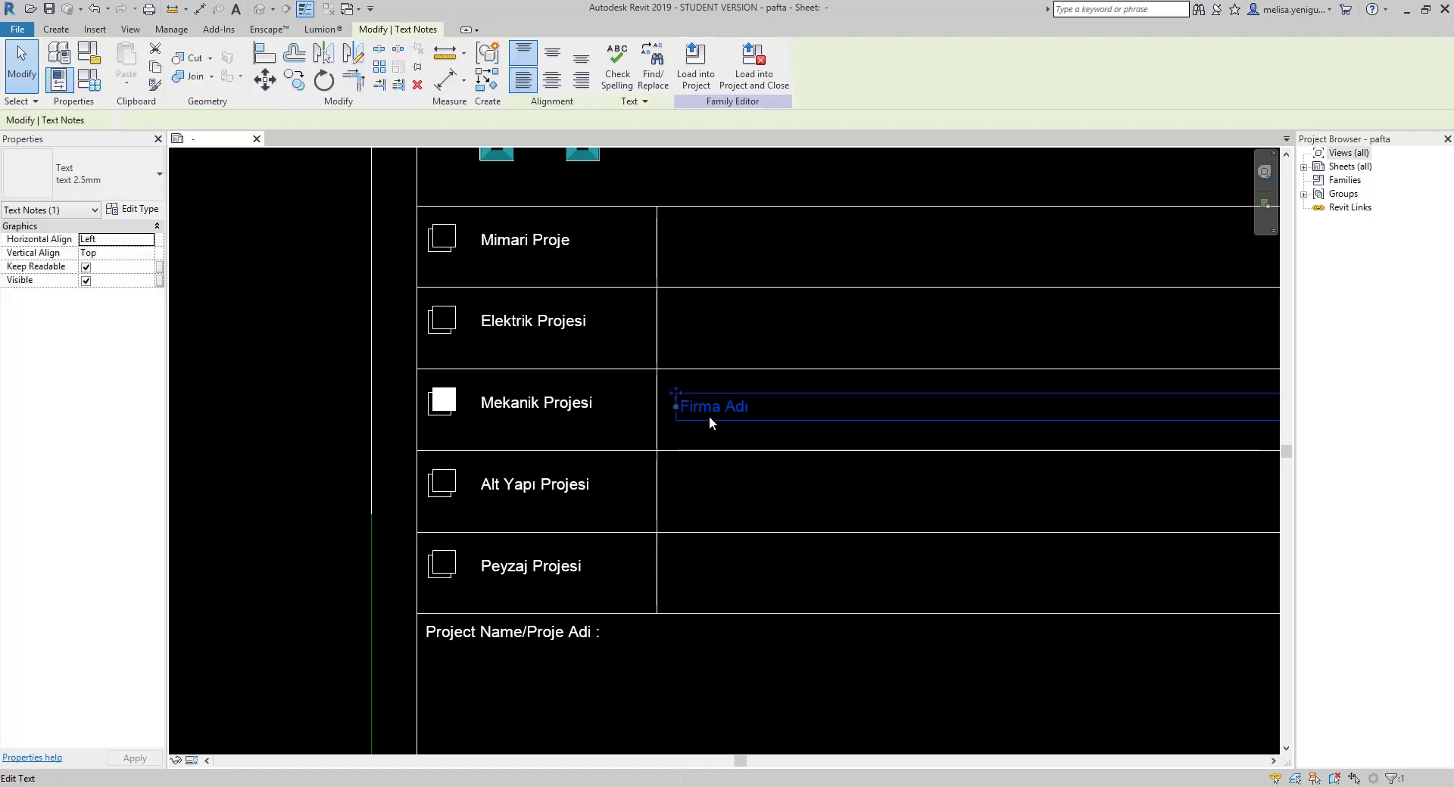
{"action": "double_click", "coordinate": [704, 404]}
{"action": "key", "text": "Escape"}
{"action": "left_click", "coordinate": [701, 402]}
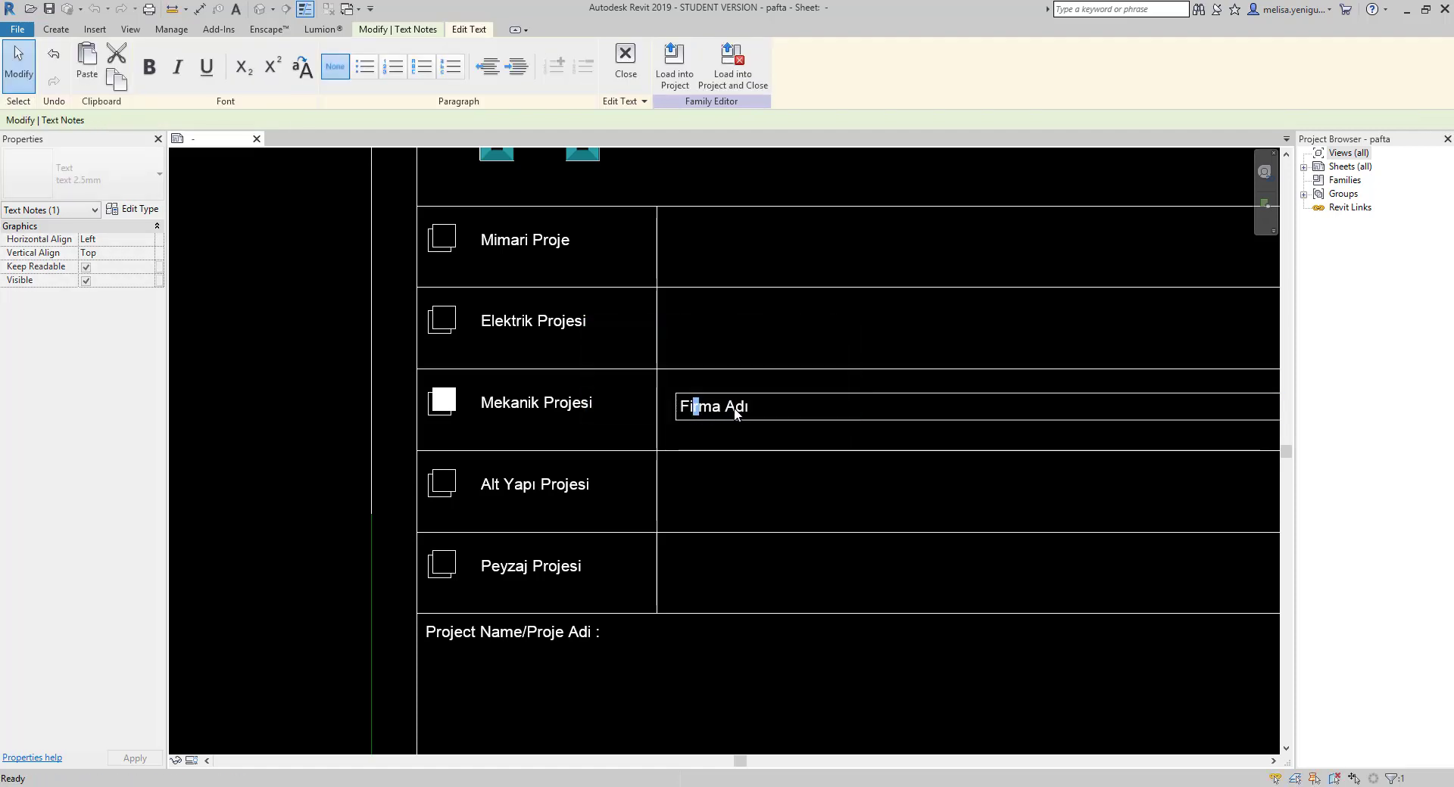
{"action": "left_click", "coordinate": [725, 428]}
{"action": "left_click", "coordinate": [715, 433]}
{"action": "left_click", "coordinate": [691, 404]}
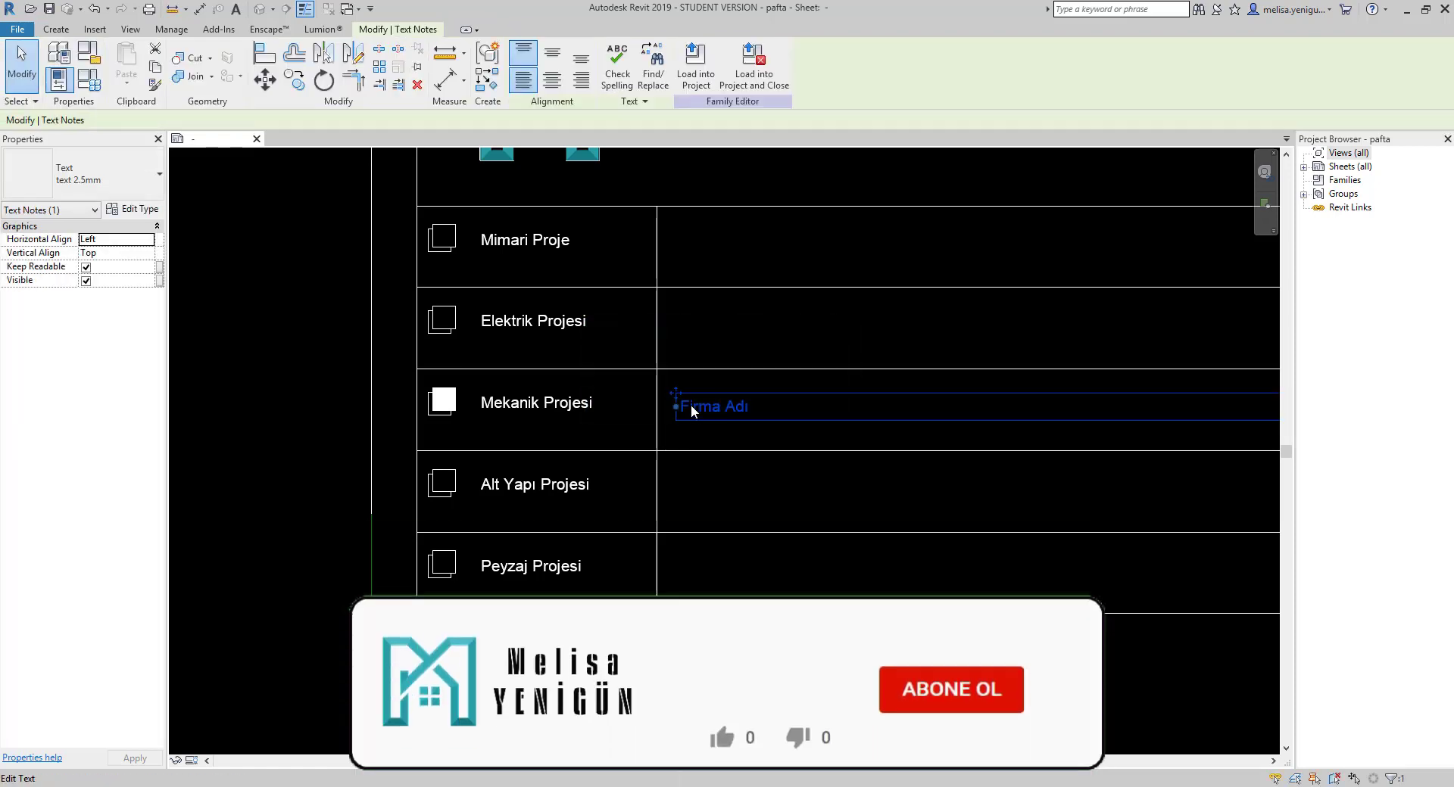
{"action": "left_click_drag", "start_coordinate": [677, 396], "coordinate": [667, 381]}
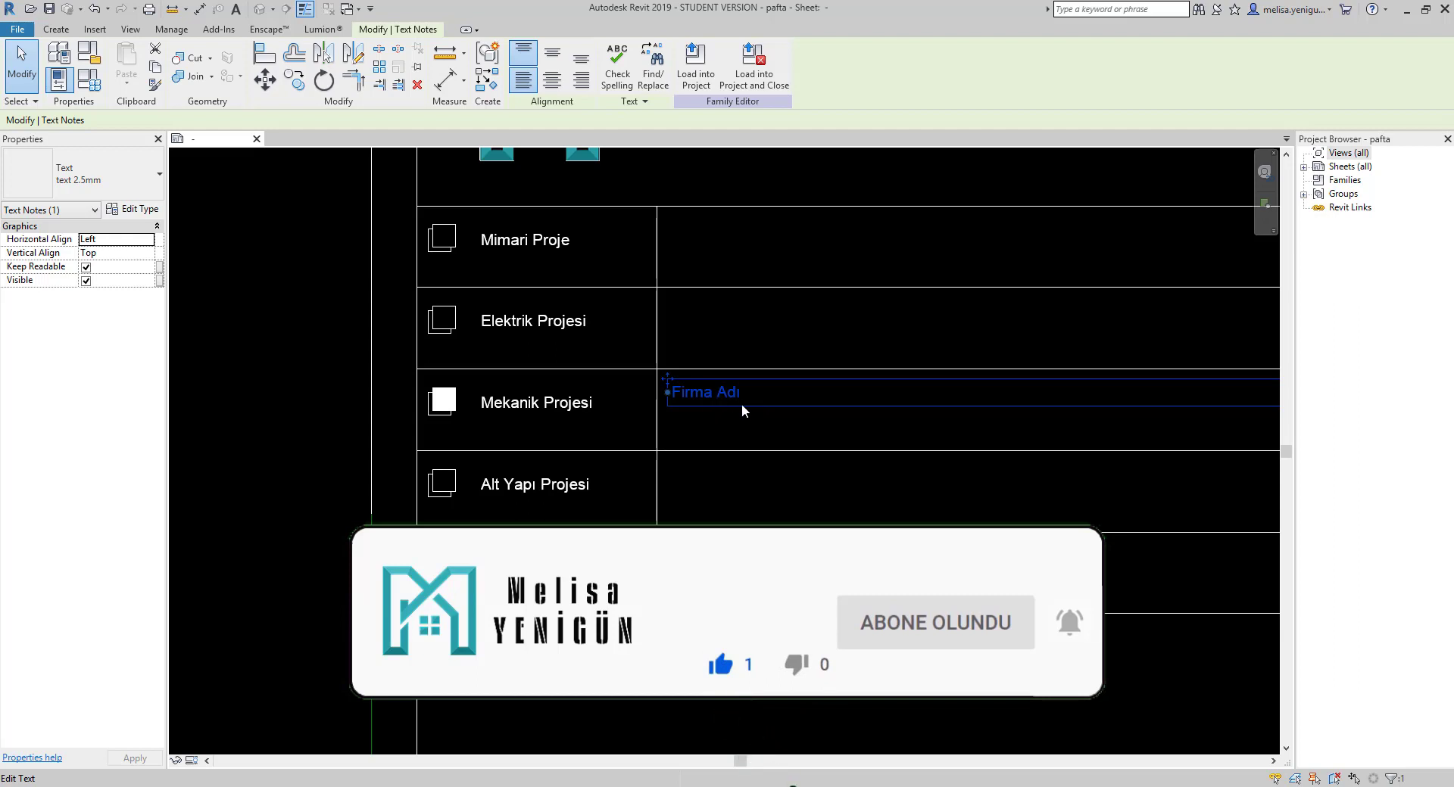
{"action": "scroll", "coordinate": [756, 437], "scroll_direction": "down", "scroll_amount": 2}
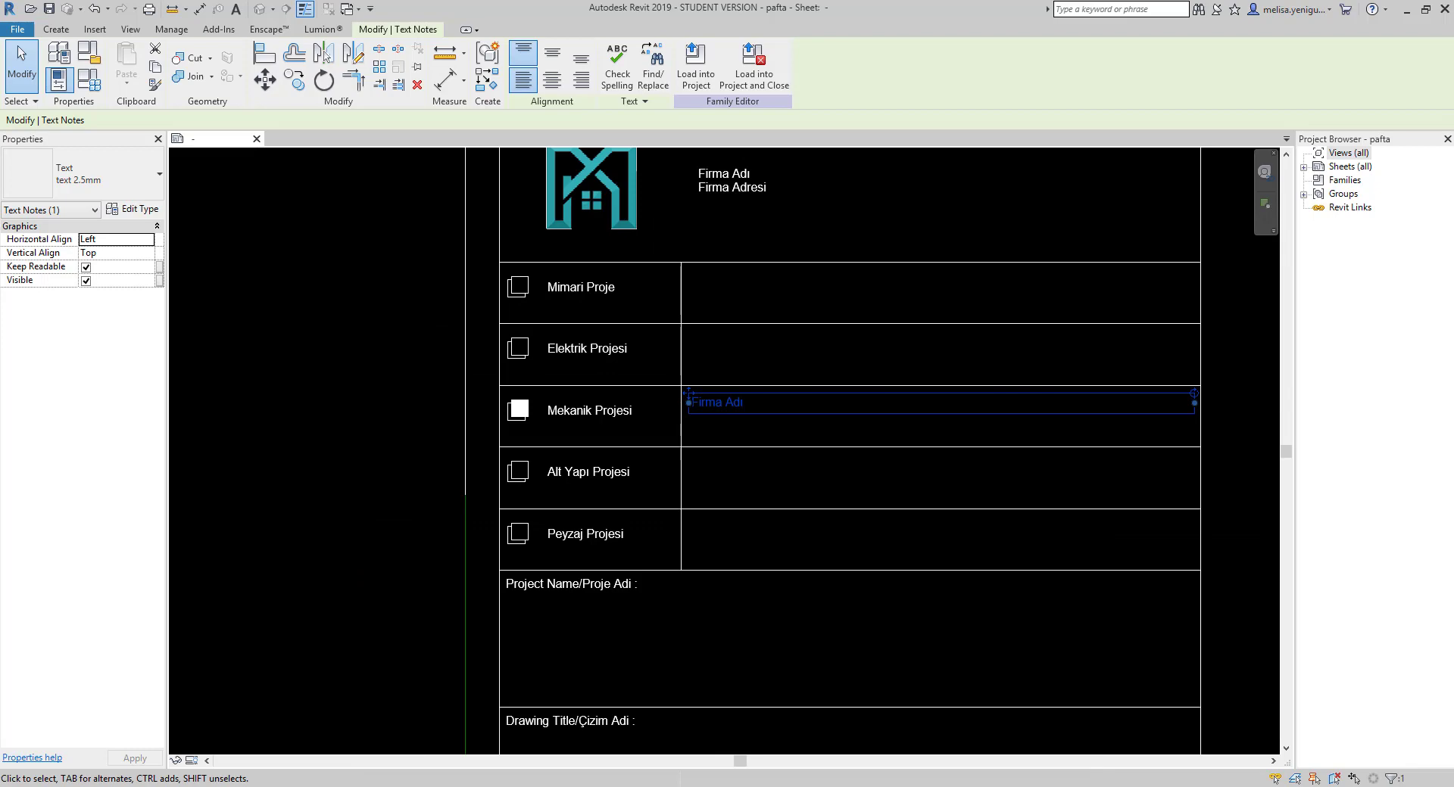
- Duplicate the Firma Adı note's text type as 'text 3.5'
{"action": "left_click", "coordinate": [134, 209]}
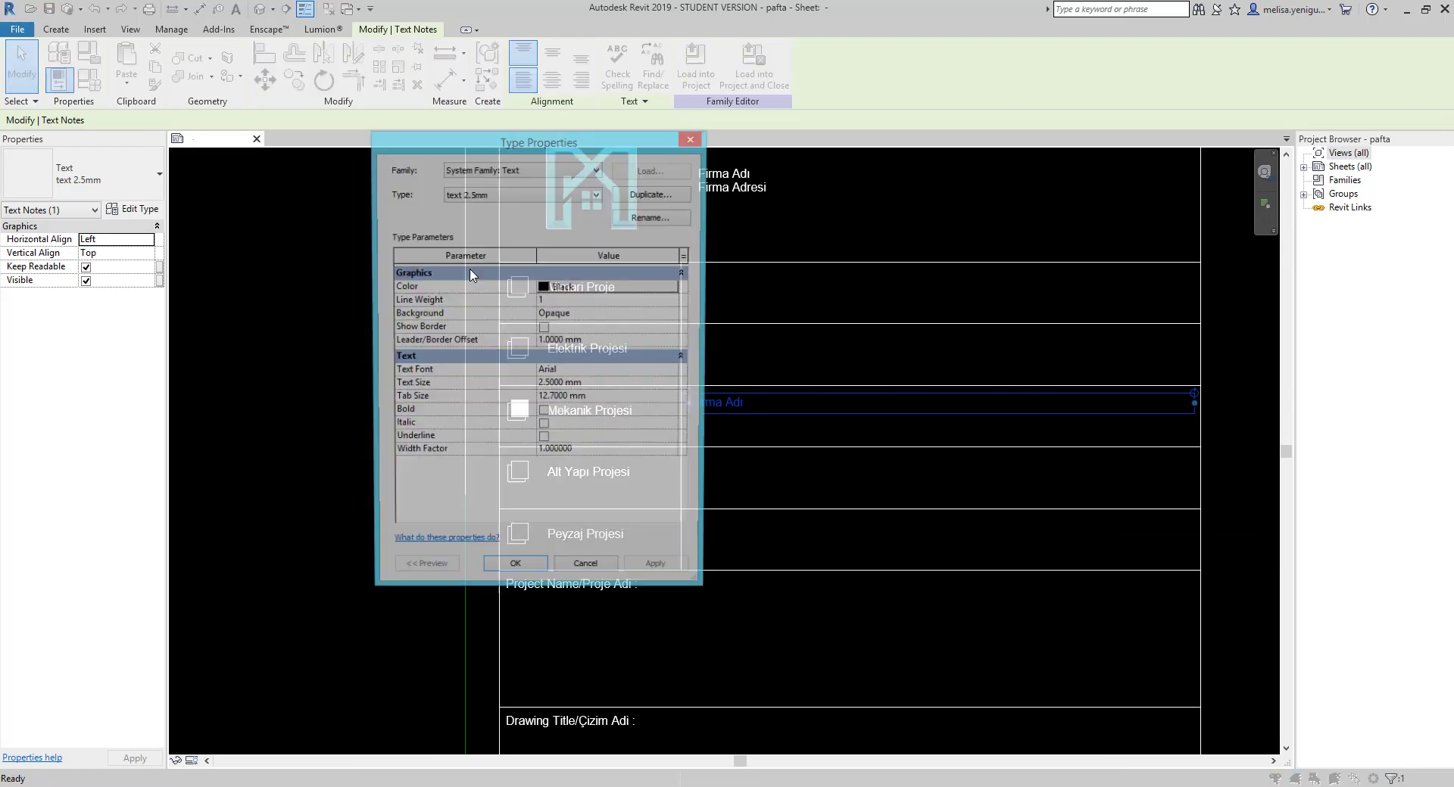
{"action": "left_click", "coordinate": [641, 196]}
{"action": "type", "text": "text 3.5"}
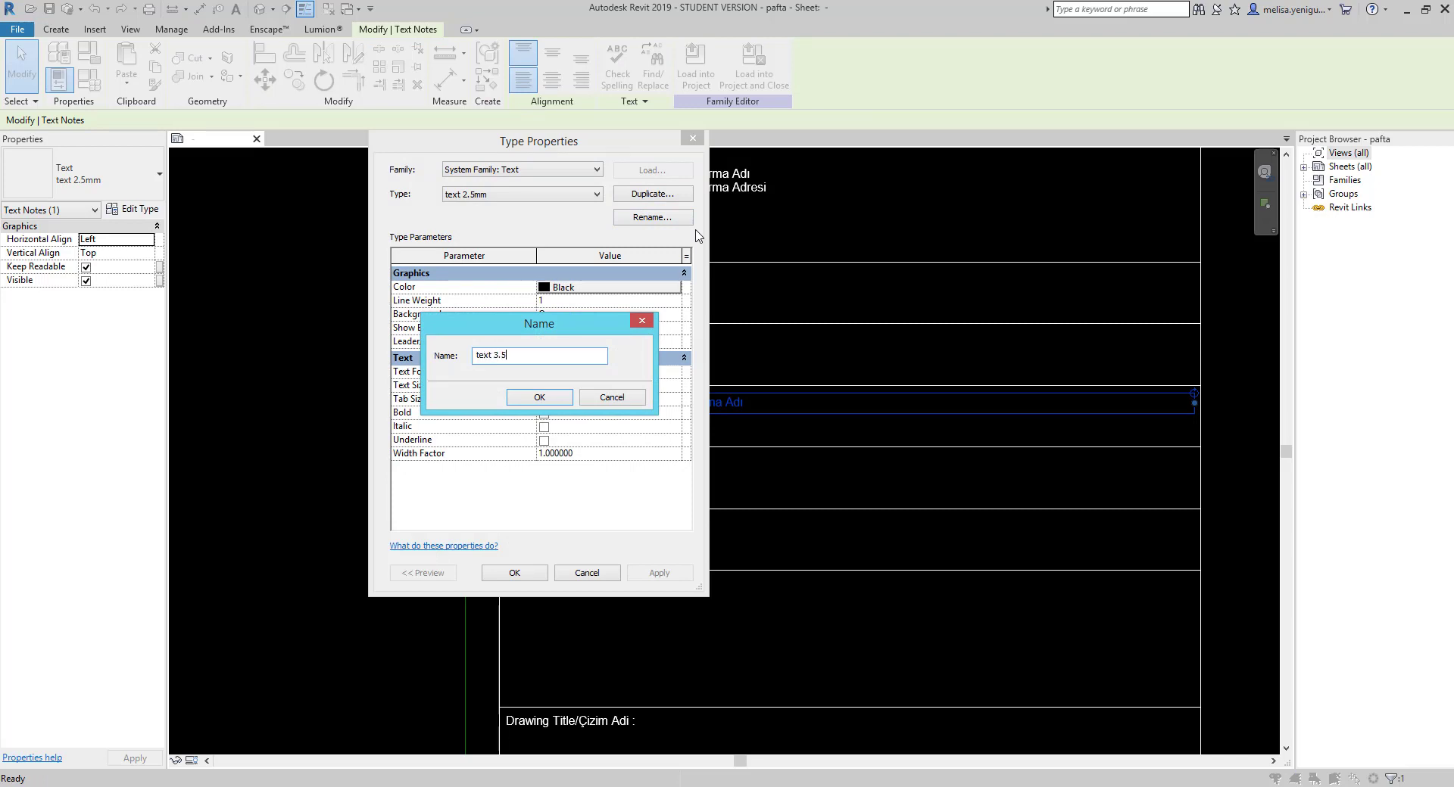
{"action": "key", "text": "Return"}
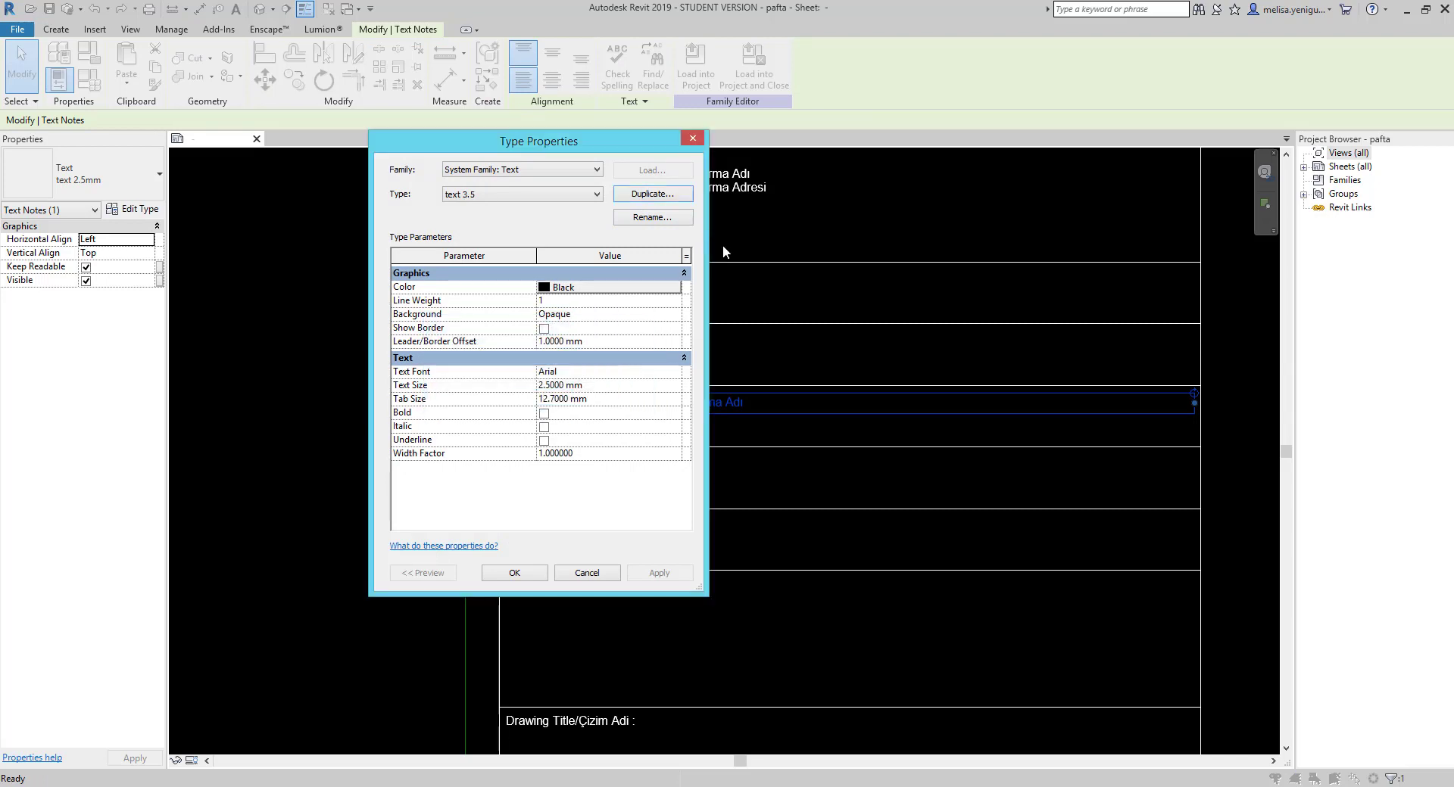
{"action": "left_click", "coordinate": [598, 386]}
- Apply a 3.5 mm text size and copy the Firma Adı note just below itself
{"action": "left_click", "coordinate": [515, 573]}
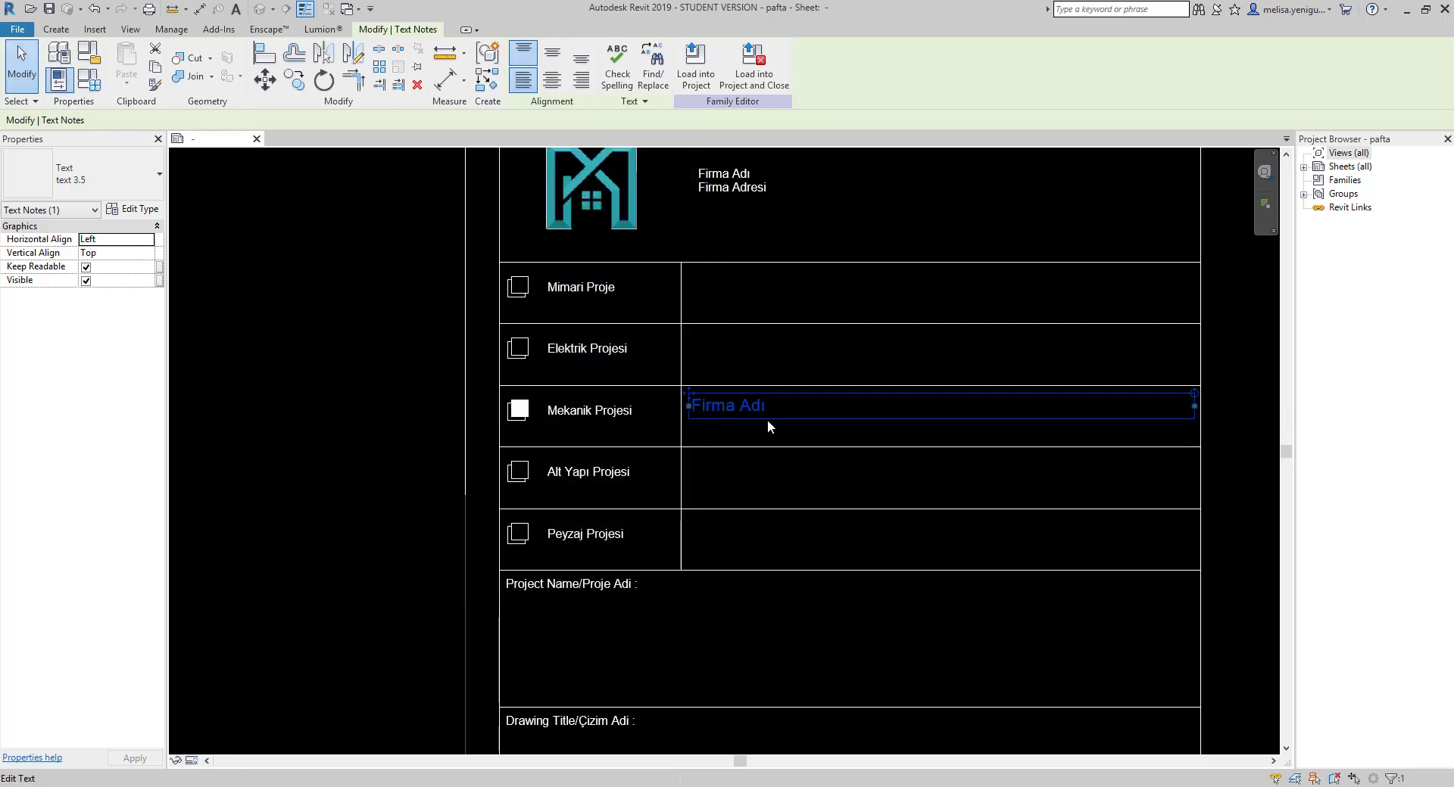
{"action": "scroll", "coordinate": [736, 361], "scroll_direction": "up", "scroll_amount": 2}
{"action": "scroll", "coordinate": [723, 364], "scroll_direction": "up", "scroll_amount": 1}
{"action": "key", "text": "c"}
{"action": "key", "text": "o"}
{"action": "left_click", "coordinate": [666, 302]}
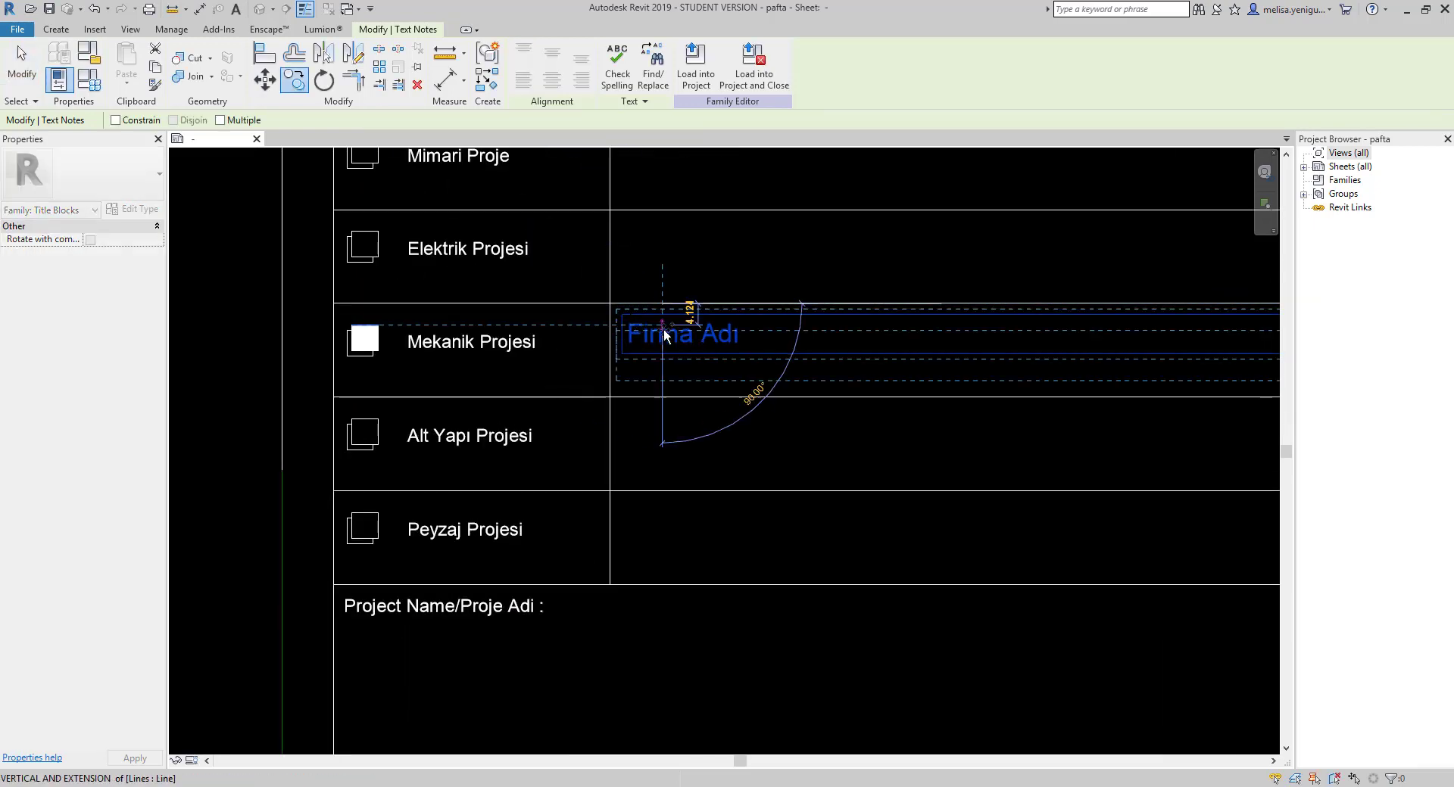
{"action": "left_click", "coordinate": [666, 350]}
{"action": "left_click_drag", "start_coordinate": [686, 405], "coordinate": [679, 393]}
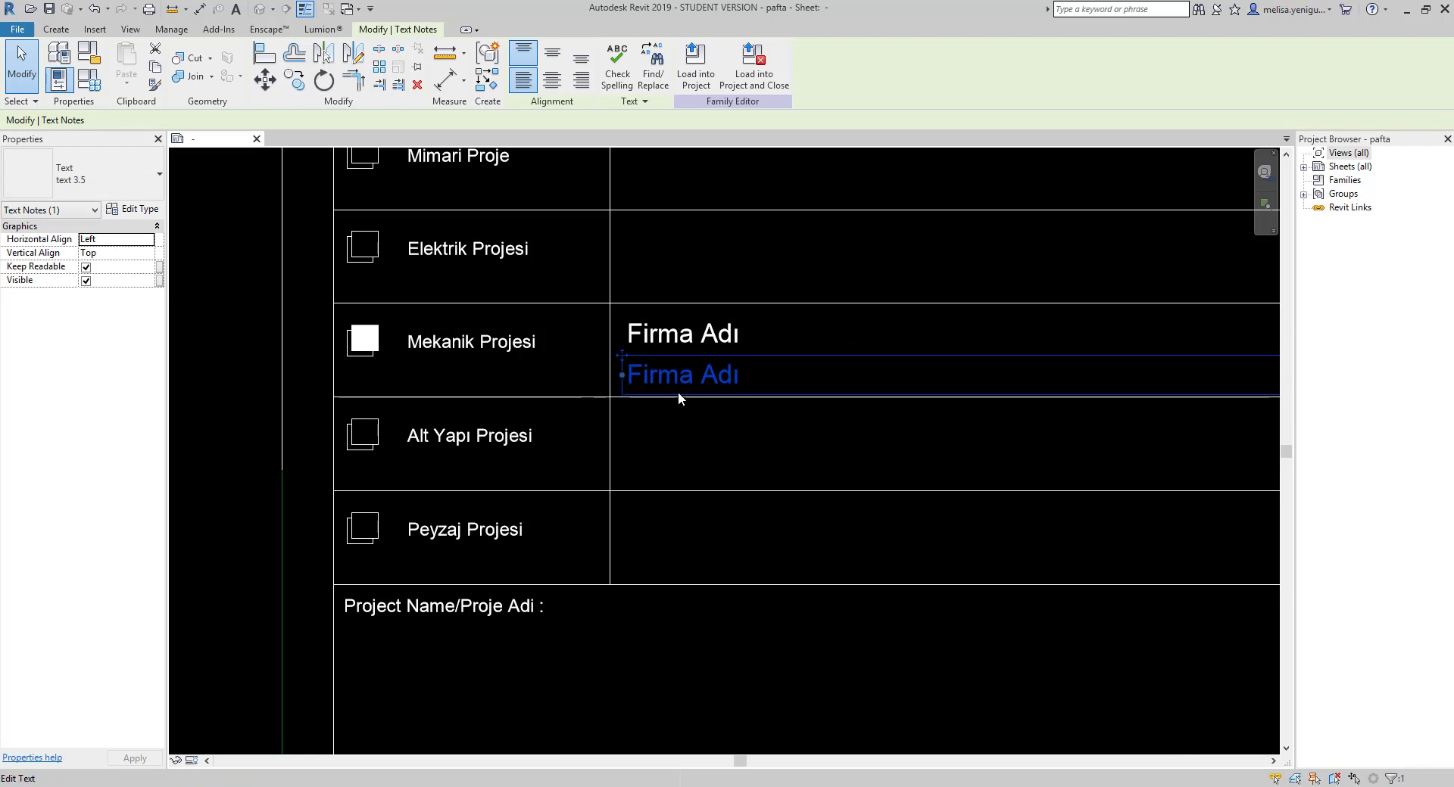
- Switch the copy to 'text 2.5mm' and change its text to 'Firma Adresi'
{"action": "left_click", "coordinate": [84, 174]}
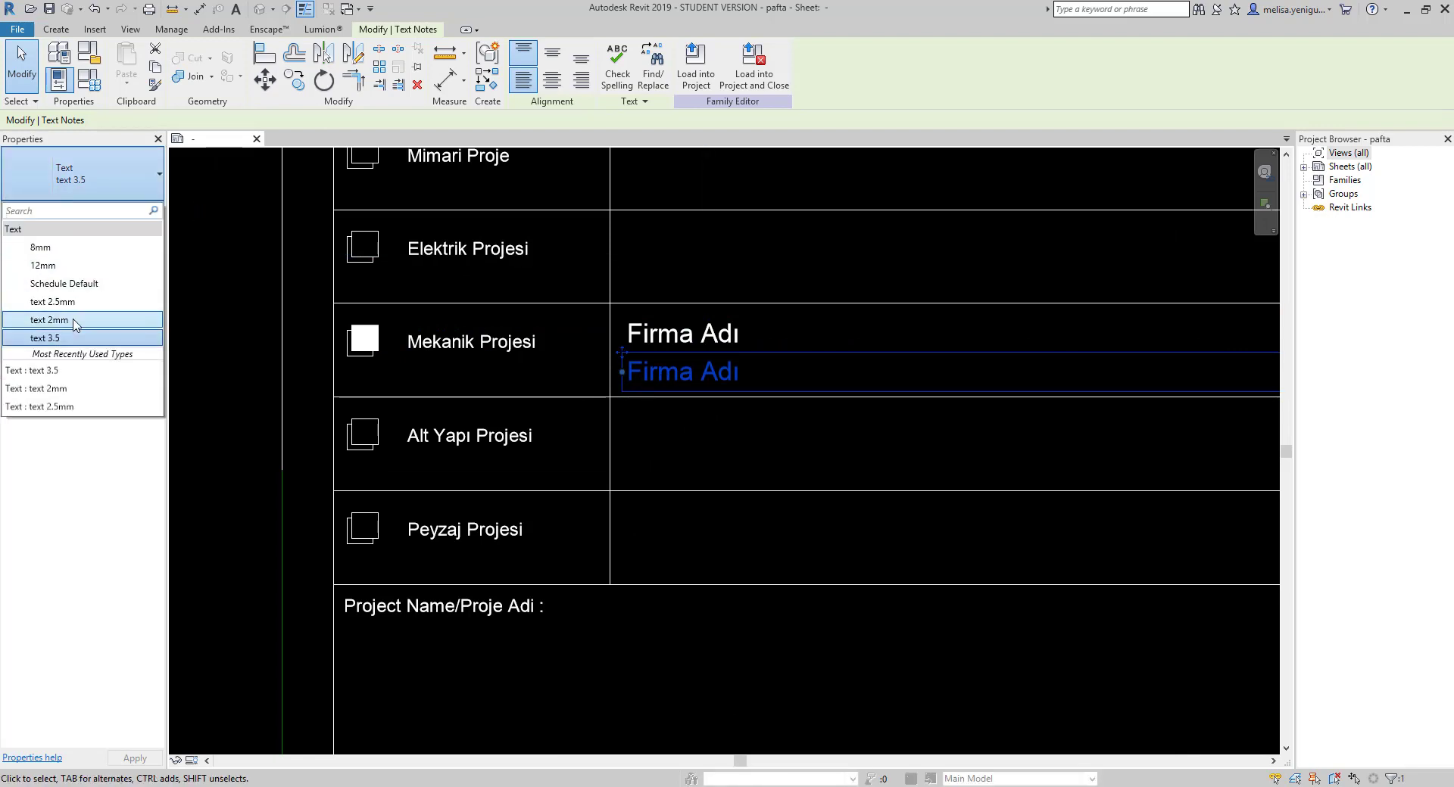
{"action": "left_click", "coordinate": [38, 301]}
{"action": "left_click", "coordinate": [723, 433]}
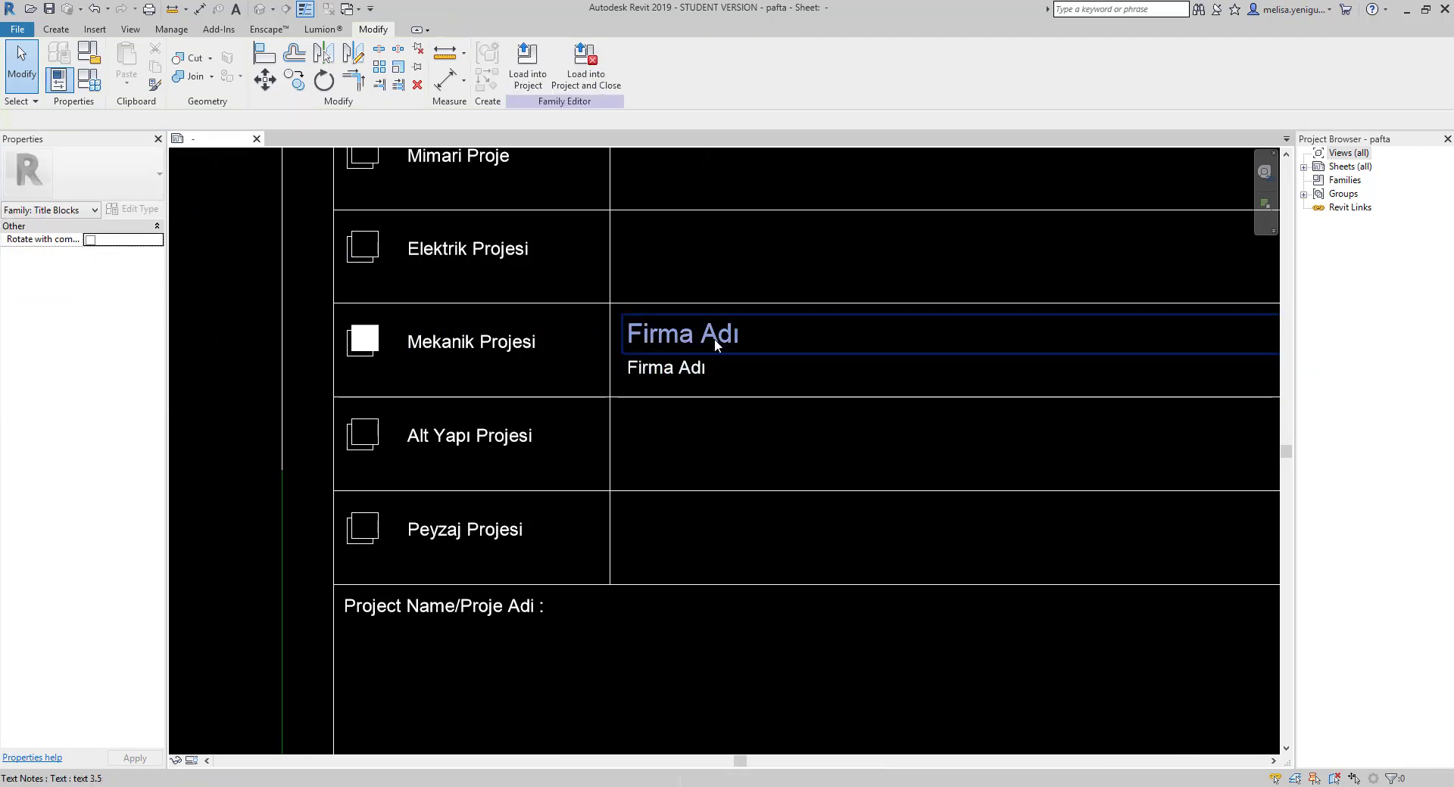
{"action": "double_click", "coordinate": [659, 371]}
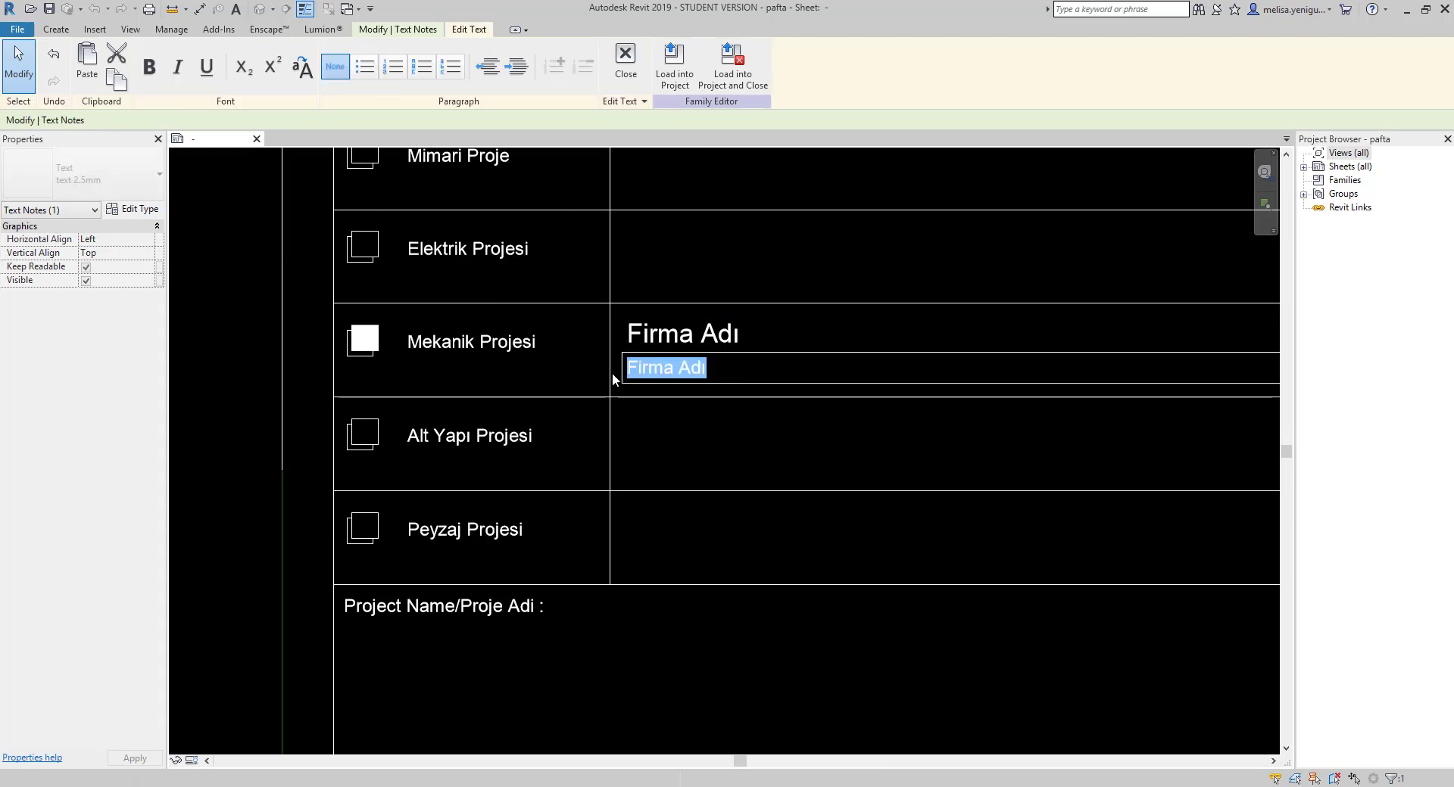
{"action": "type", "text": "Firma "}
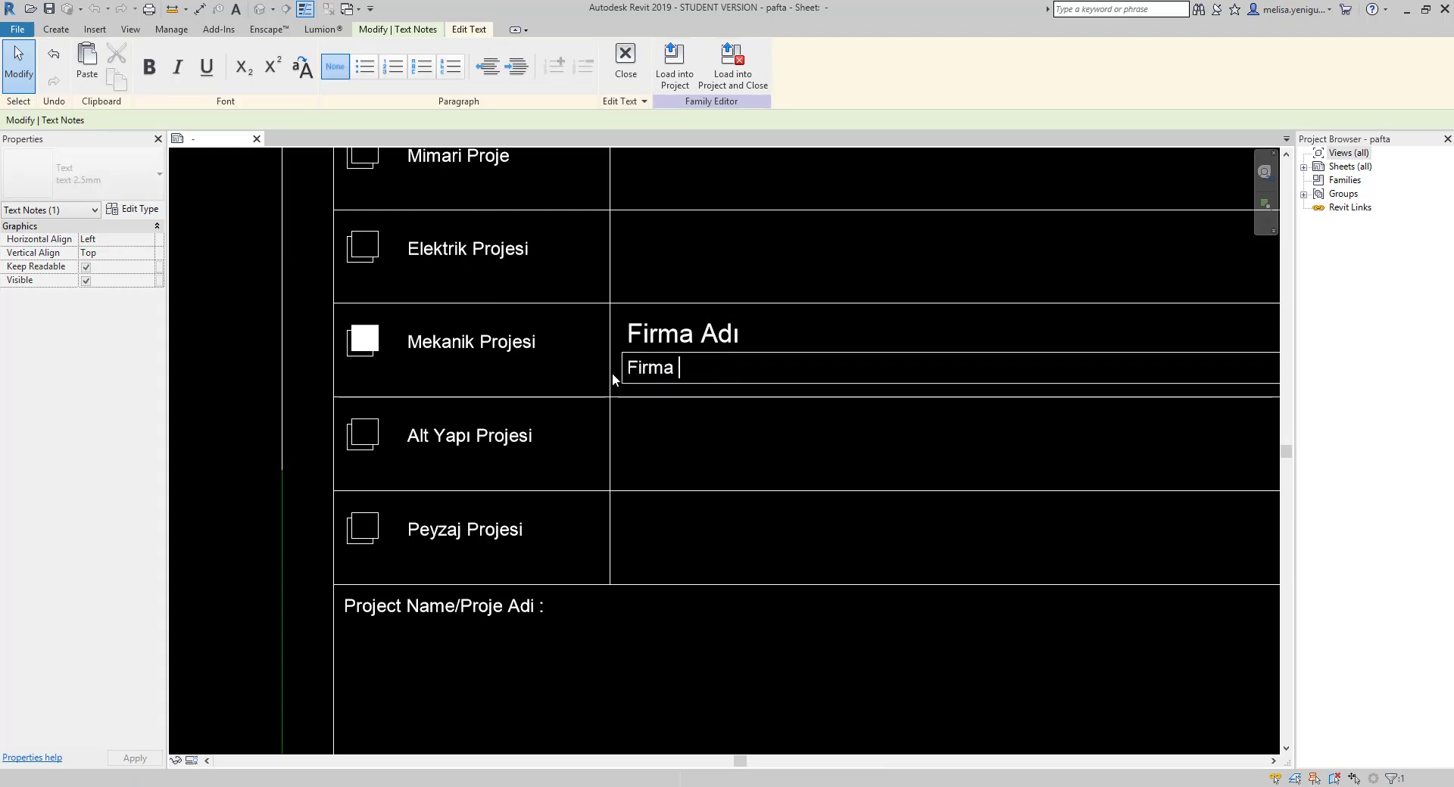
{"action": "type", "text": "Adre"}
{"action": "key", "text": "BackSpace"}
{"action": "key", "text": "BackSpace"}
{"action": "type", "text": "resi"}
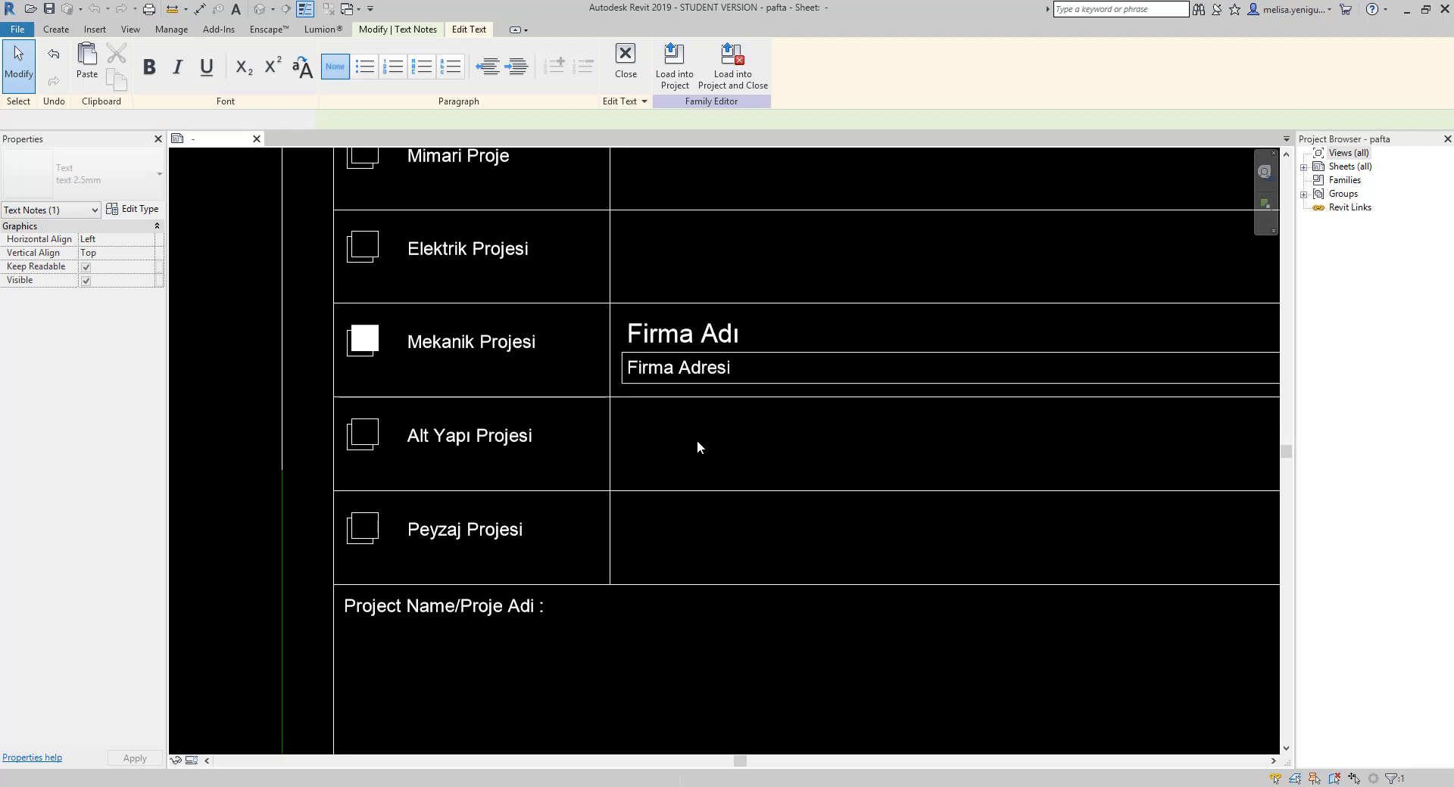
{"action": "left_click", "coordinate": [698, 447]}
{"action": "scroll", "coordinate": [666, 382], "scroll_direction": "down", "scroll_amount": 1}
{"action": "scroll", "coordinate": [720, 390], "scroll_direction": "down", "scroll_amount": 1}
- Copy both Mekanik Projesi notes up into the cell beside the logo
{"action": "scroll", "coordinate": [739, 382], "scroll_direction": "down", "scroll_amount": 1}
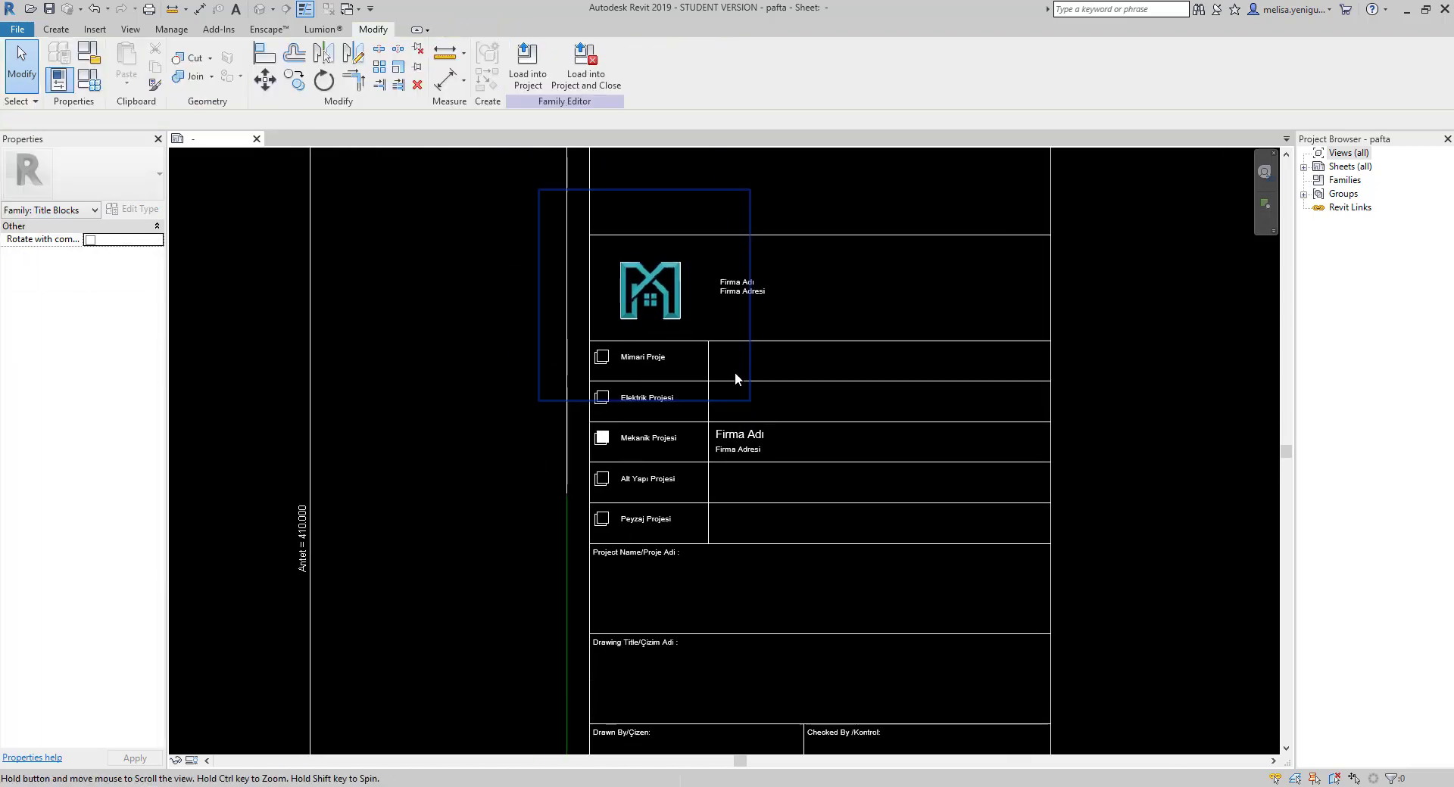
{"action": "scroll", "coordinate": [730, 299], "scroll_direction": "up", "scroll_amount": 2}
{"action": "left_click_drag", "start_coordinate": [745, 288], "coordinate": [747, 562]}
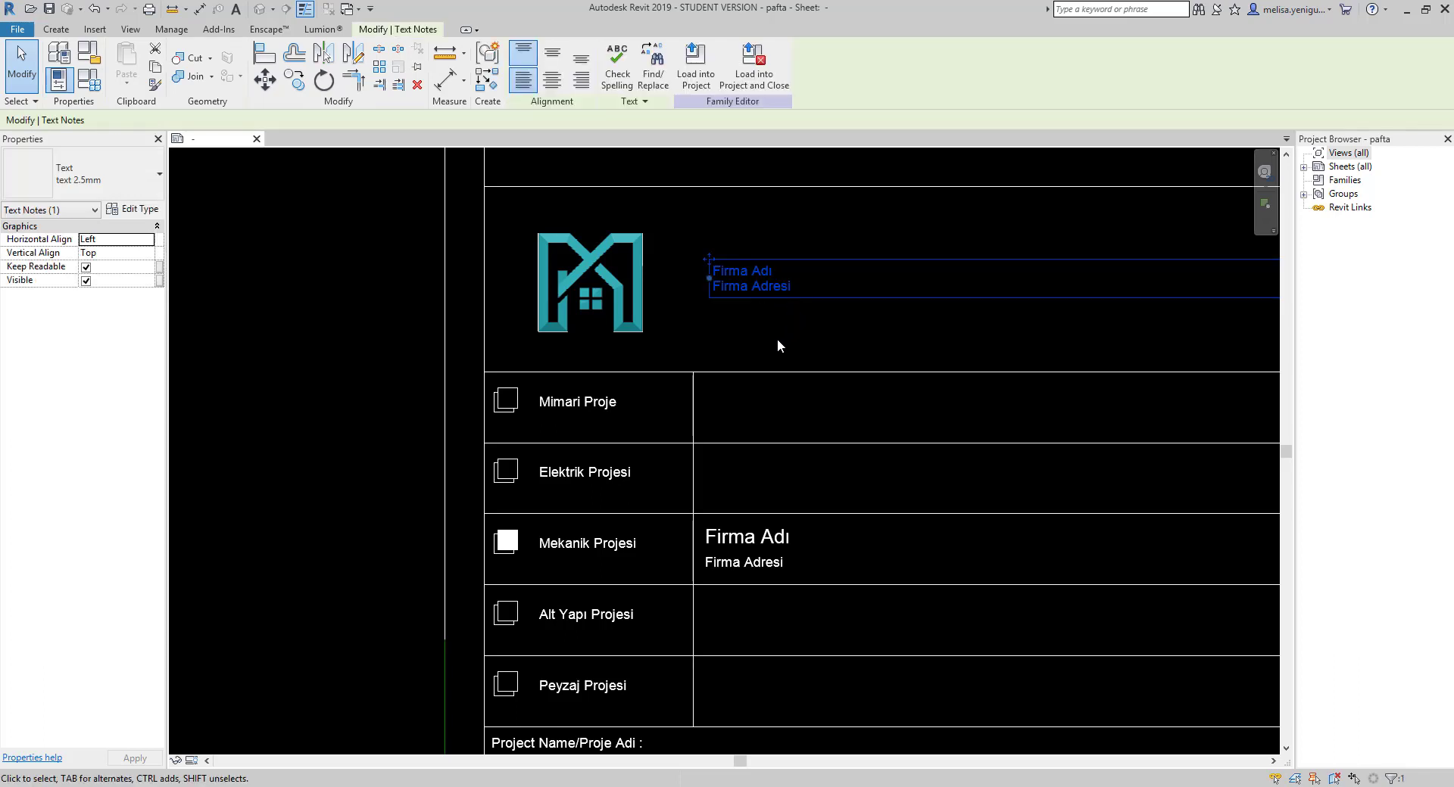
{"action": "key", "text": "r"}
{"action": "key", "text": "o"}
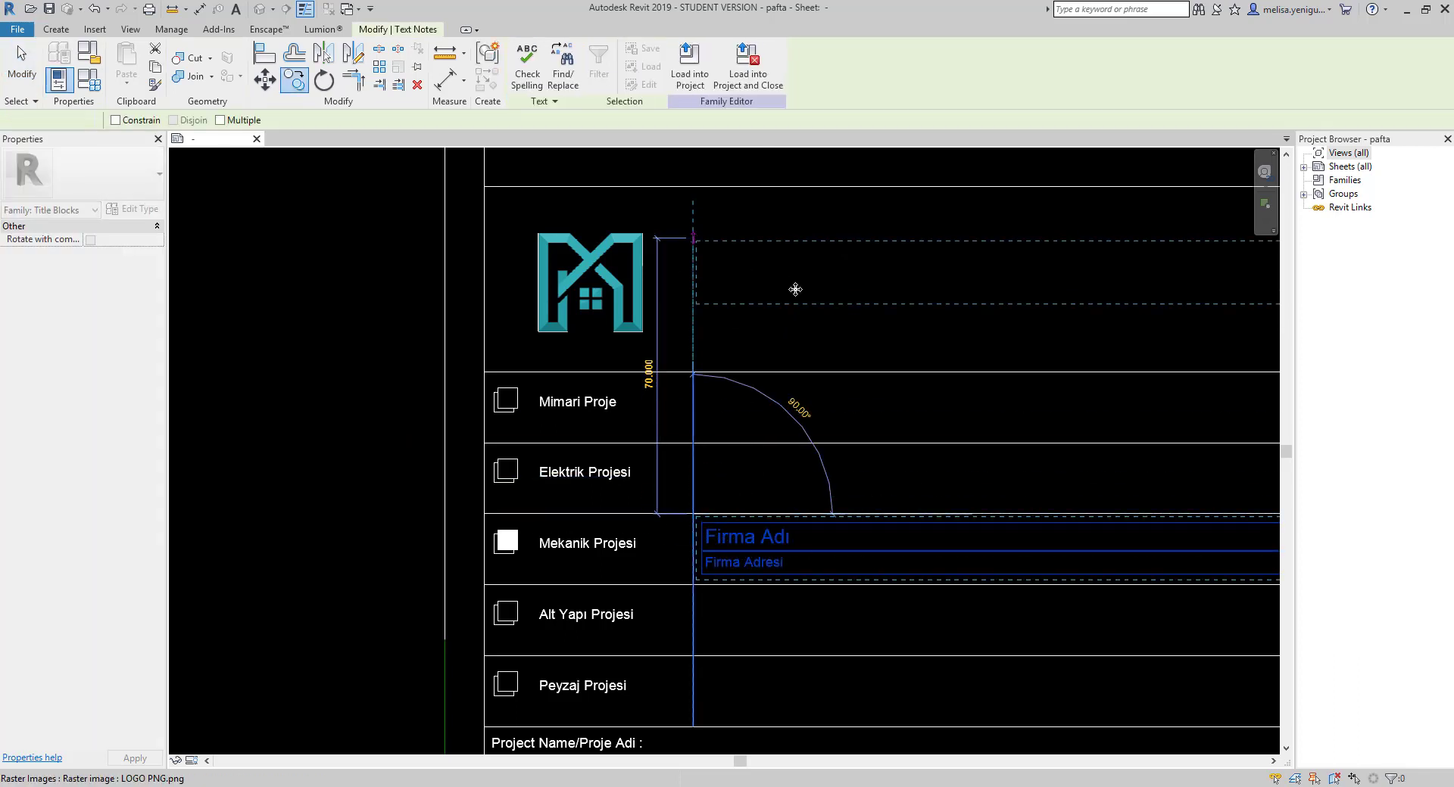
{"action": "left_click", "coordinate": [693, 243]}
- Check the copied Firma Adı and Firma Adresi notes beside the logo, then deselect
{"action": "scroll", "coordinate": [691, 328], "scroll_direction": "down", "scroll_amount": 3}
{"action": "left_click", "coordinate": [724, 298]}
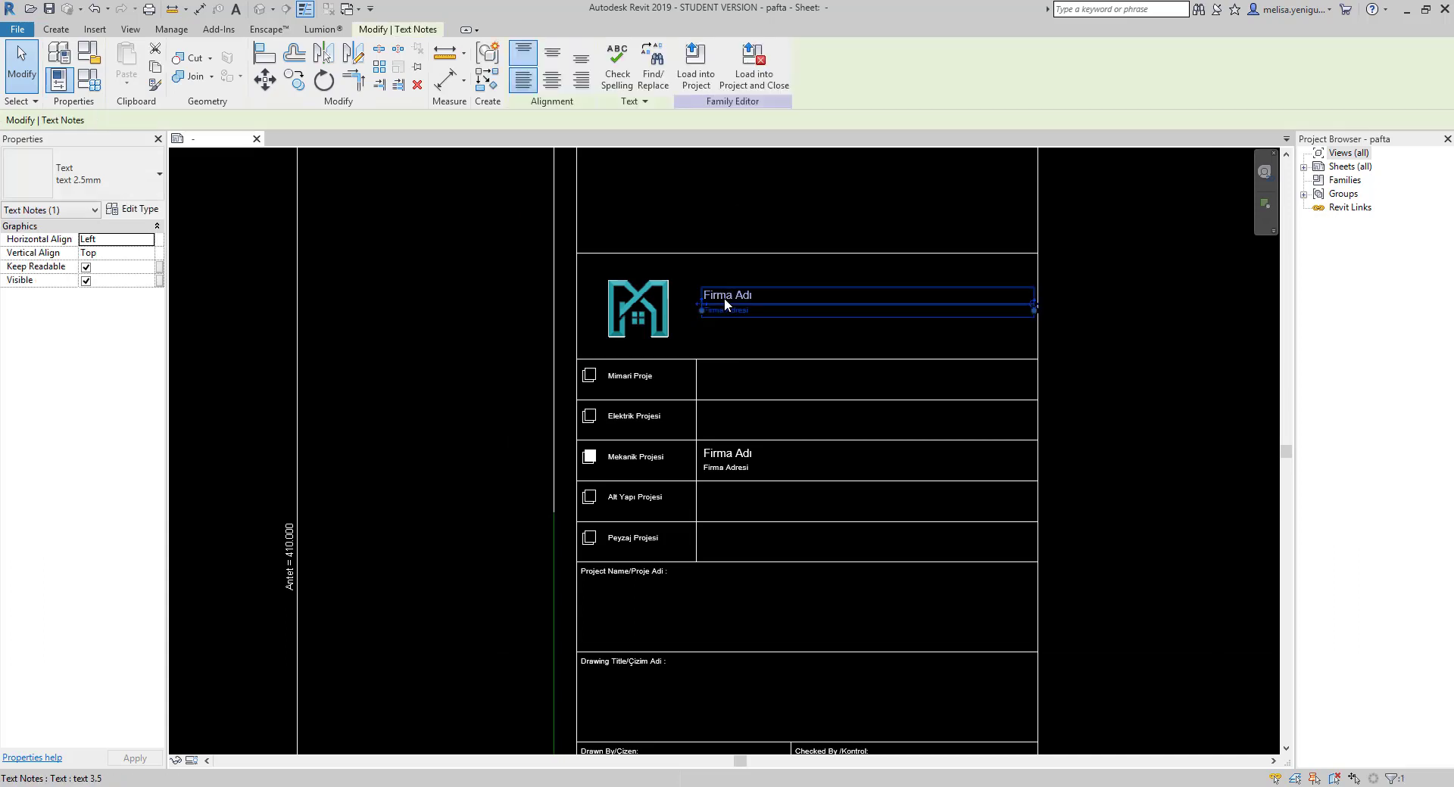
{"action": "left_click", "coordinate": [727, 311], "text": "ctrl"}
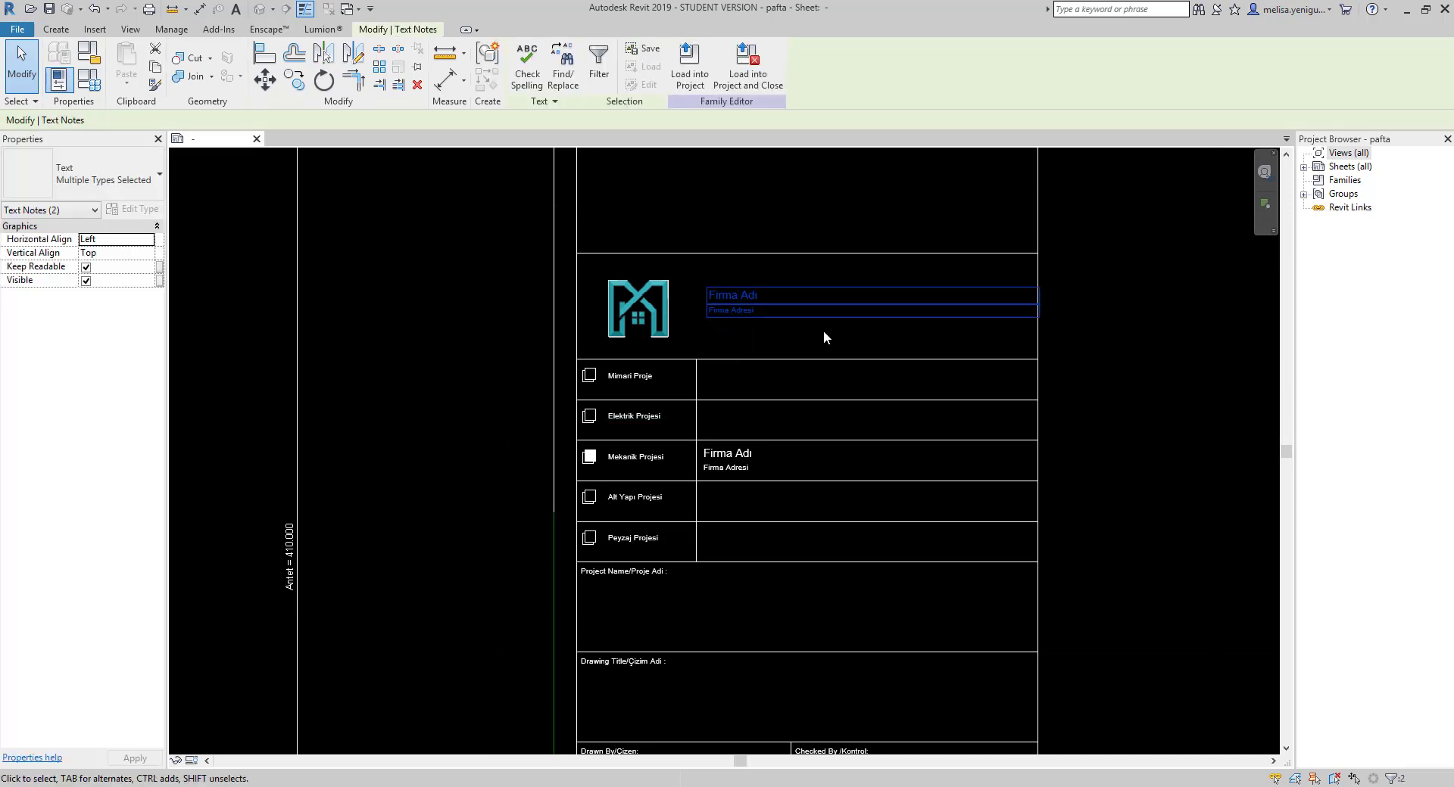
{"action": "left_click", "coordinate": [942, 330]}
{"action": "scroll", "coordinate": [965, 315], "scroll_direction": "up", "scroll_amount": 2}
{"action": "left_click", "coordinate": [977, 309]}
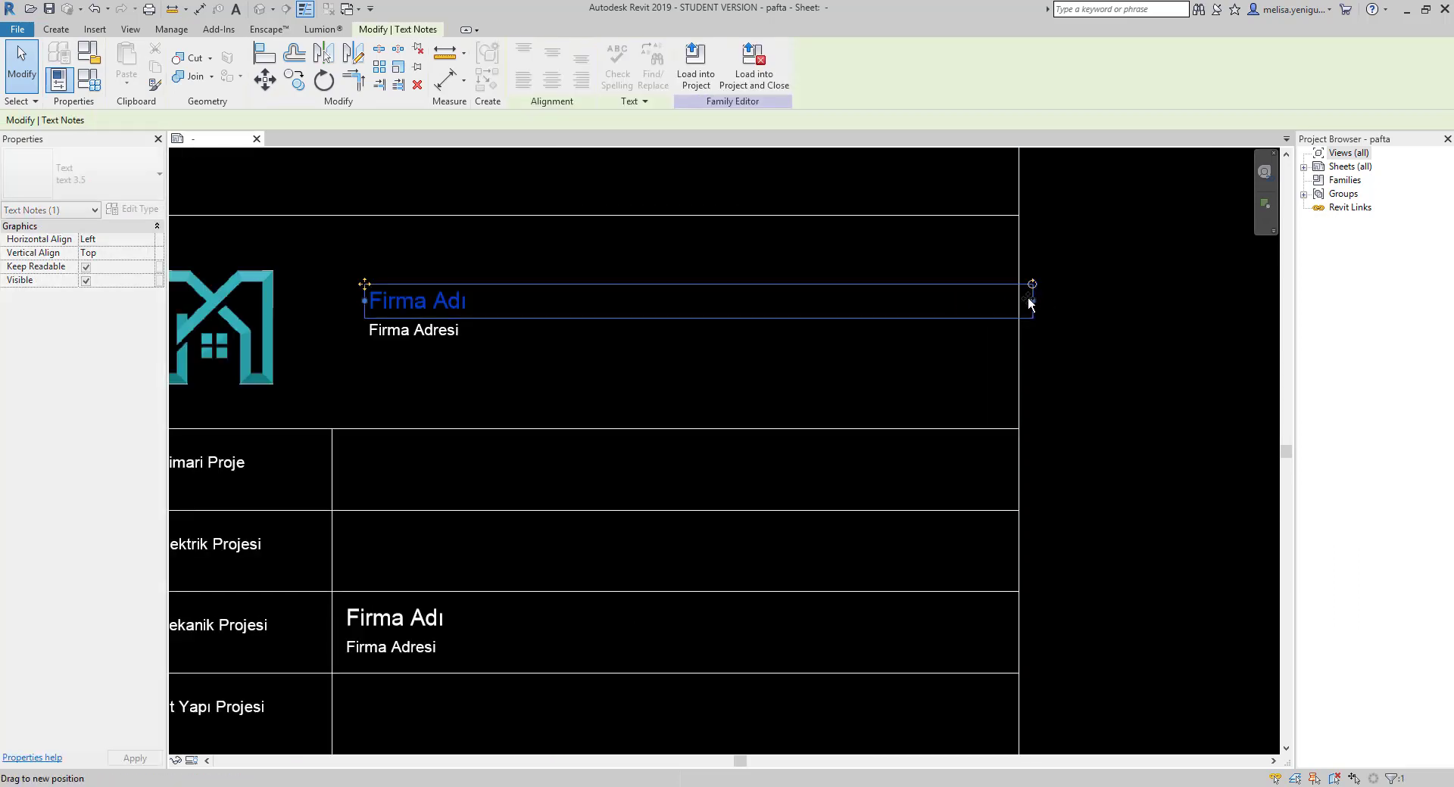
{"action": "left_click", "coordinate": [1019, 339]}
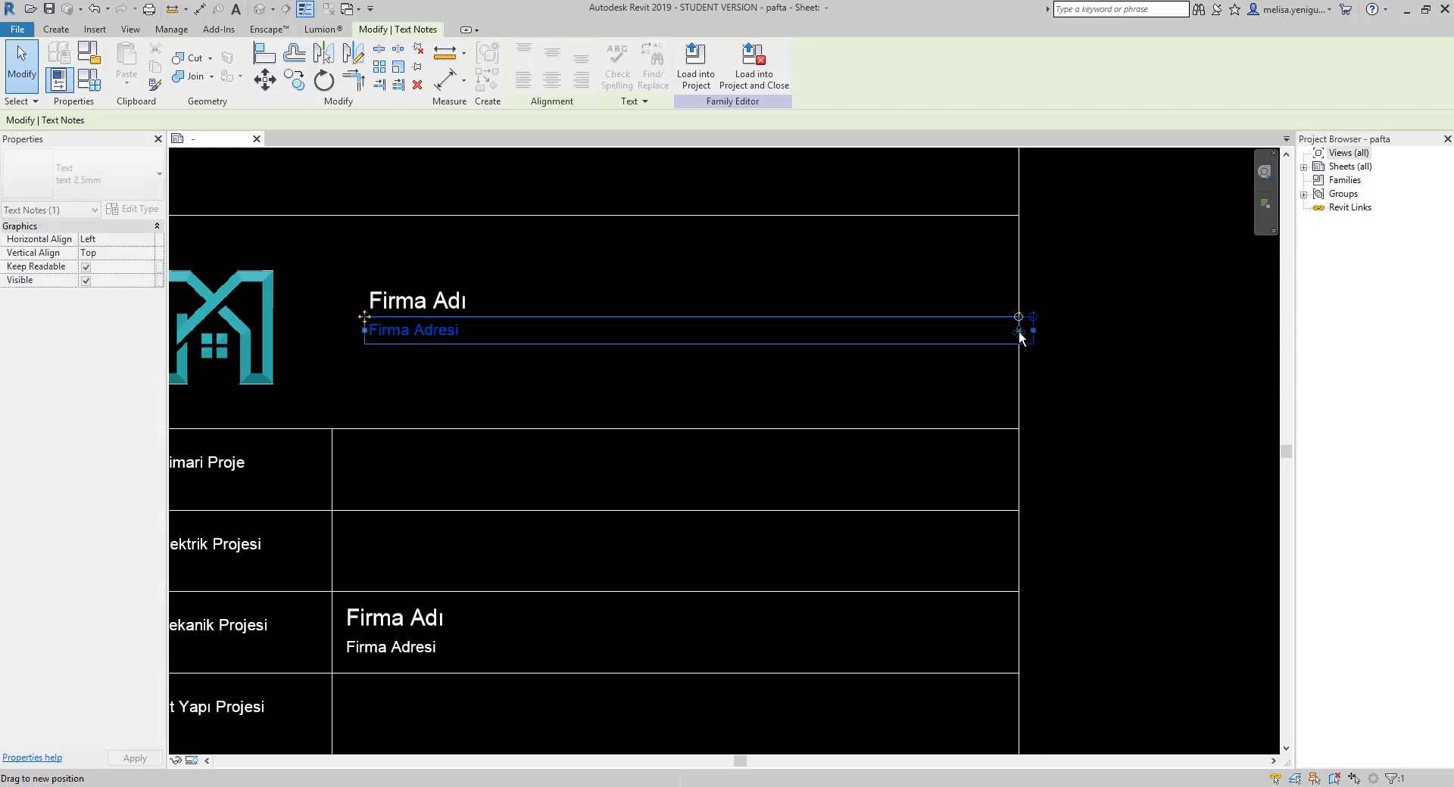
{"action": "scroll", "coordinate": [984, 333], "scroll_direction": "down", "scroll_amount": 2}
{"action": "scroll", "coordinate": [925, 338], "scroll_direction": "down", "scroll_amount": 1}
{"action": "left_click", "coordinate": [832, 294]}
{"action": "scroll", "coordinate": [818, 379], "scroll_direction": "down", "scroll_amount": 1}
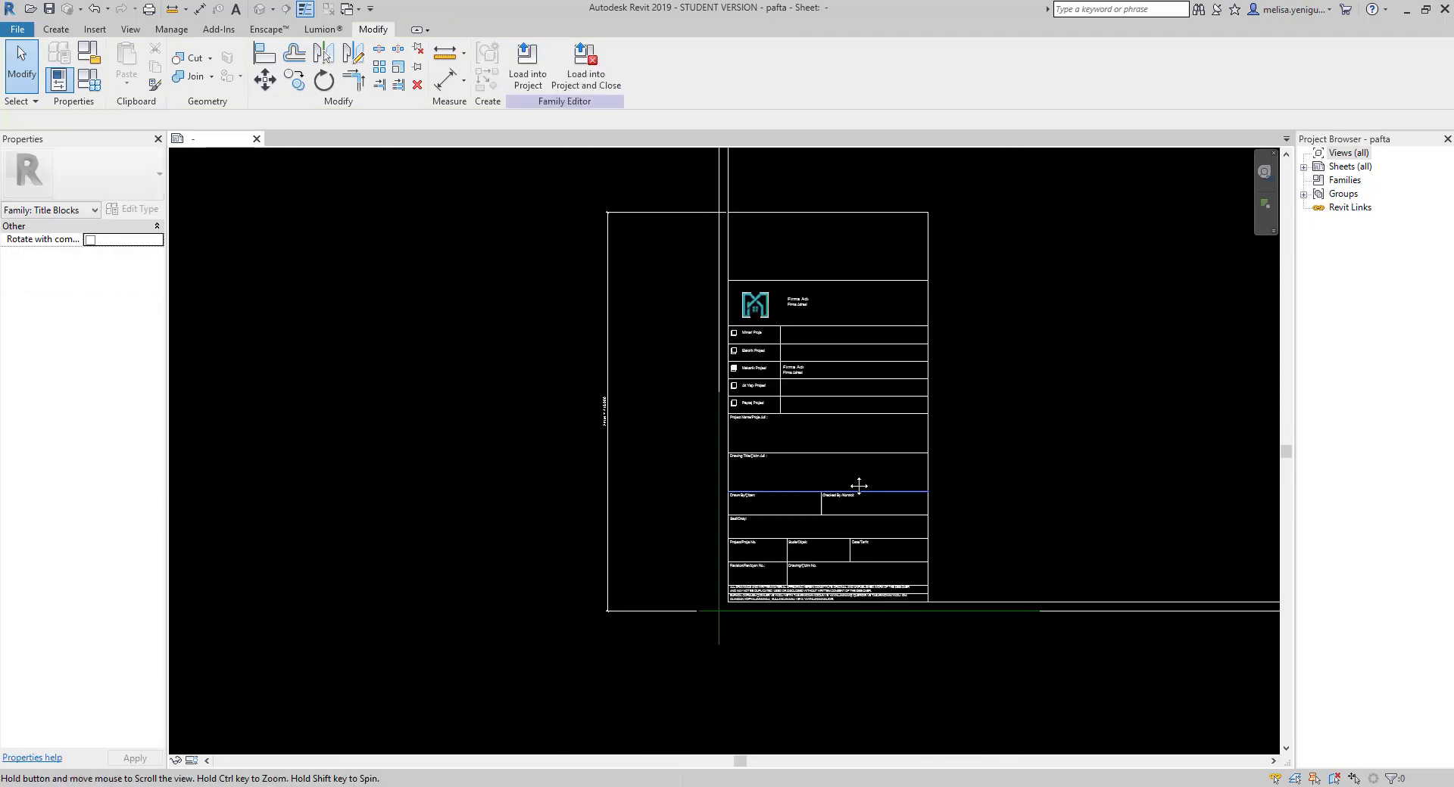
{"action": "scroll", "coordinate": [797, 483], "scroll_direction": "down", "scroll_amount": 1}
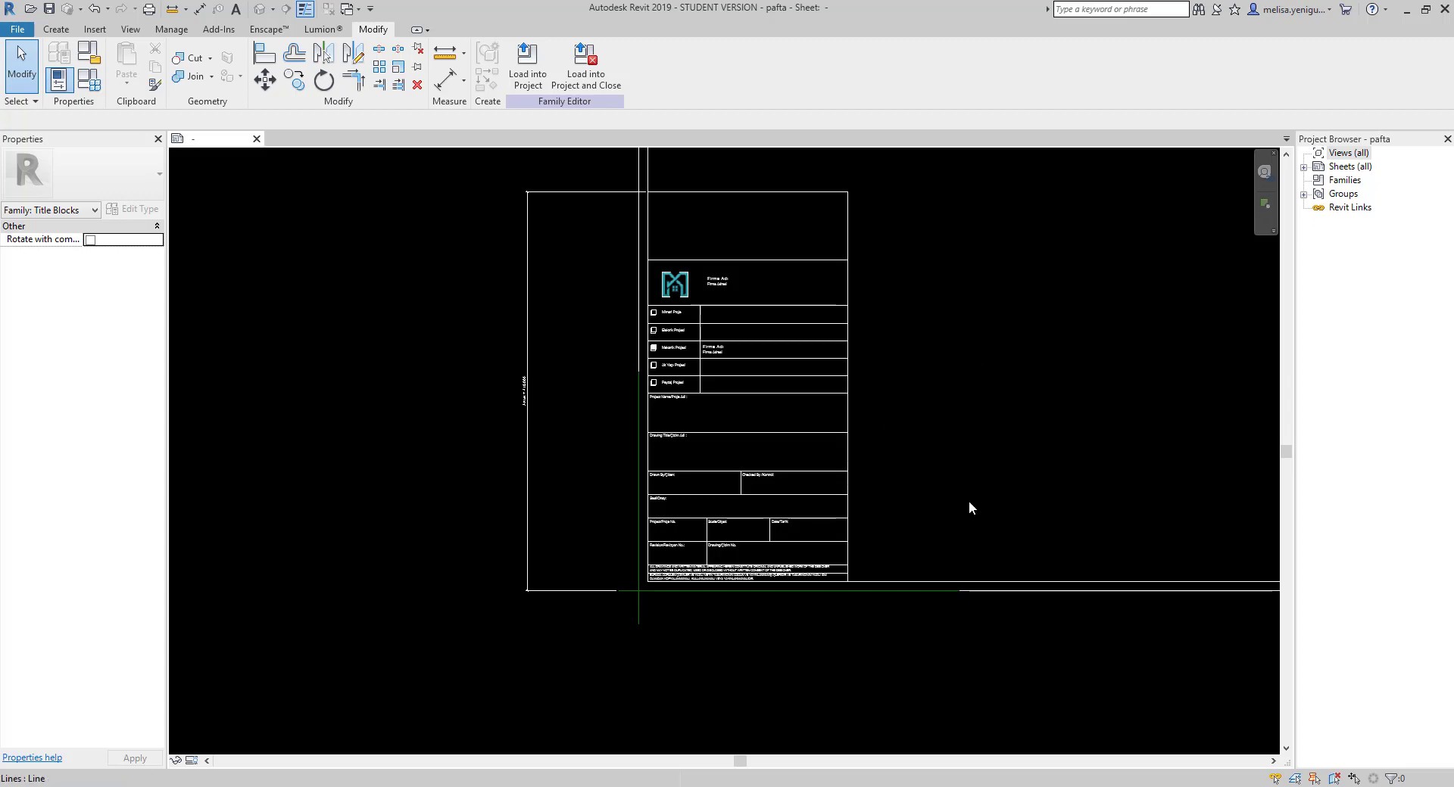
- Zoom into the lower title block cells and start the Label tool
{"action": "scroll", "coordinate": [645, 555], "scroll_direction": "up", "scroll_amount": 4}
{"action": "scroll", "coordinate": [648, 553], "scroll_direction": "up", "scroll_amount": 1}
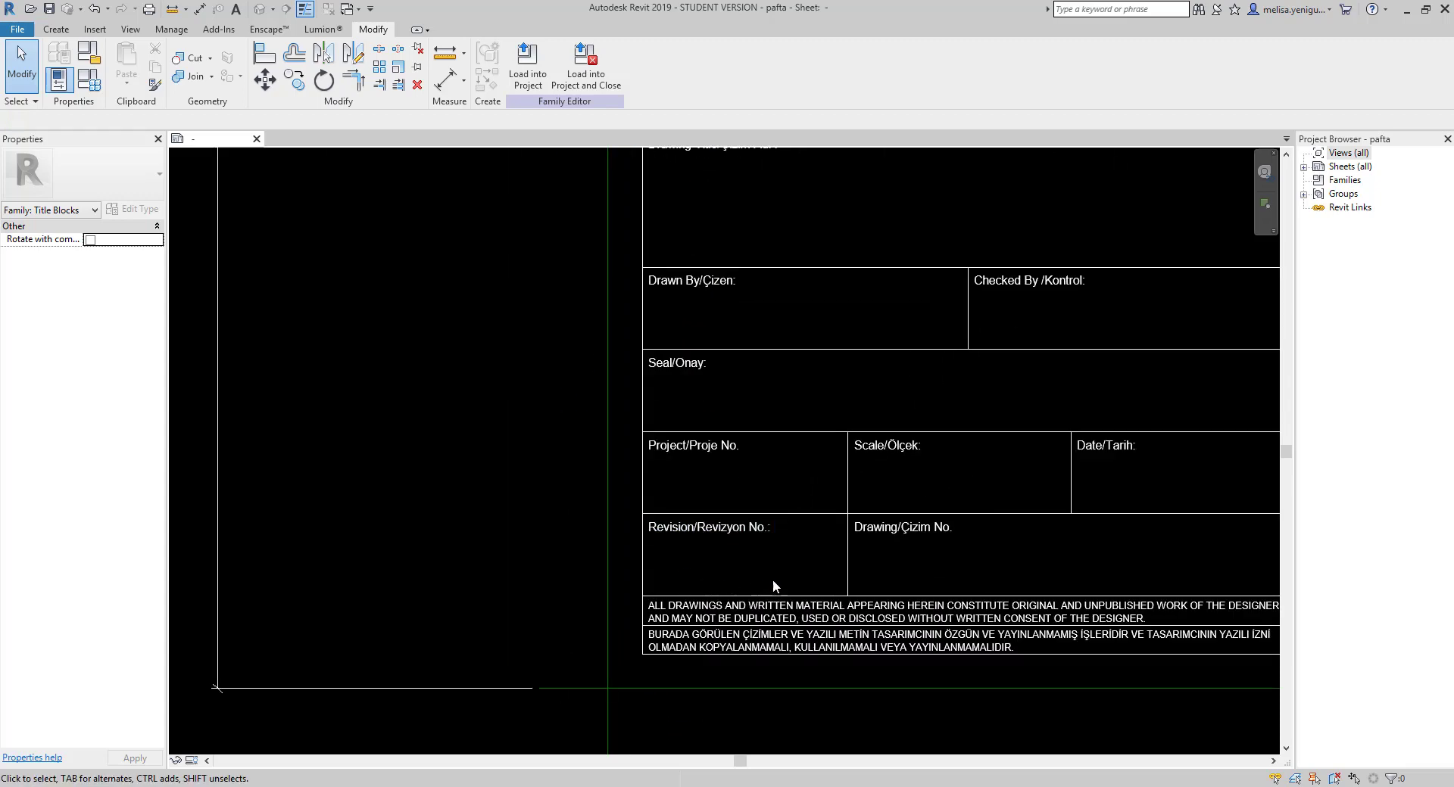
{"action": "scroll", "coordinate": [773, 585], "scroll_direction": "up", "scroll_amount": 1}
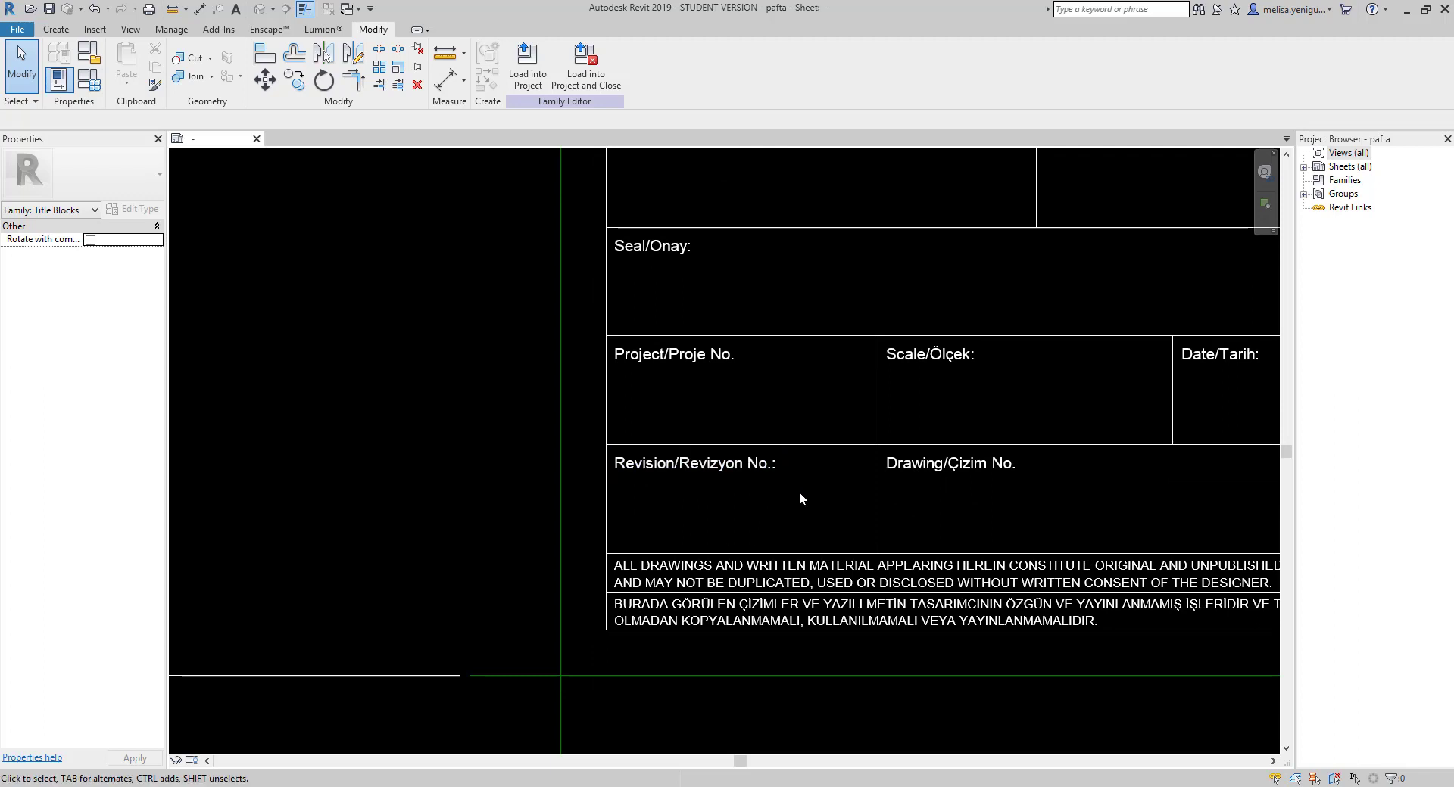
{"action": "left_click", "coordinate": [55, 33]}
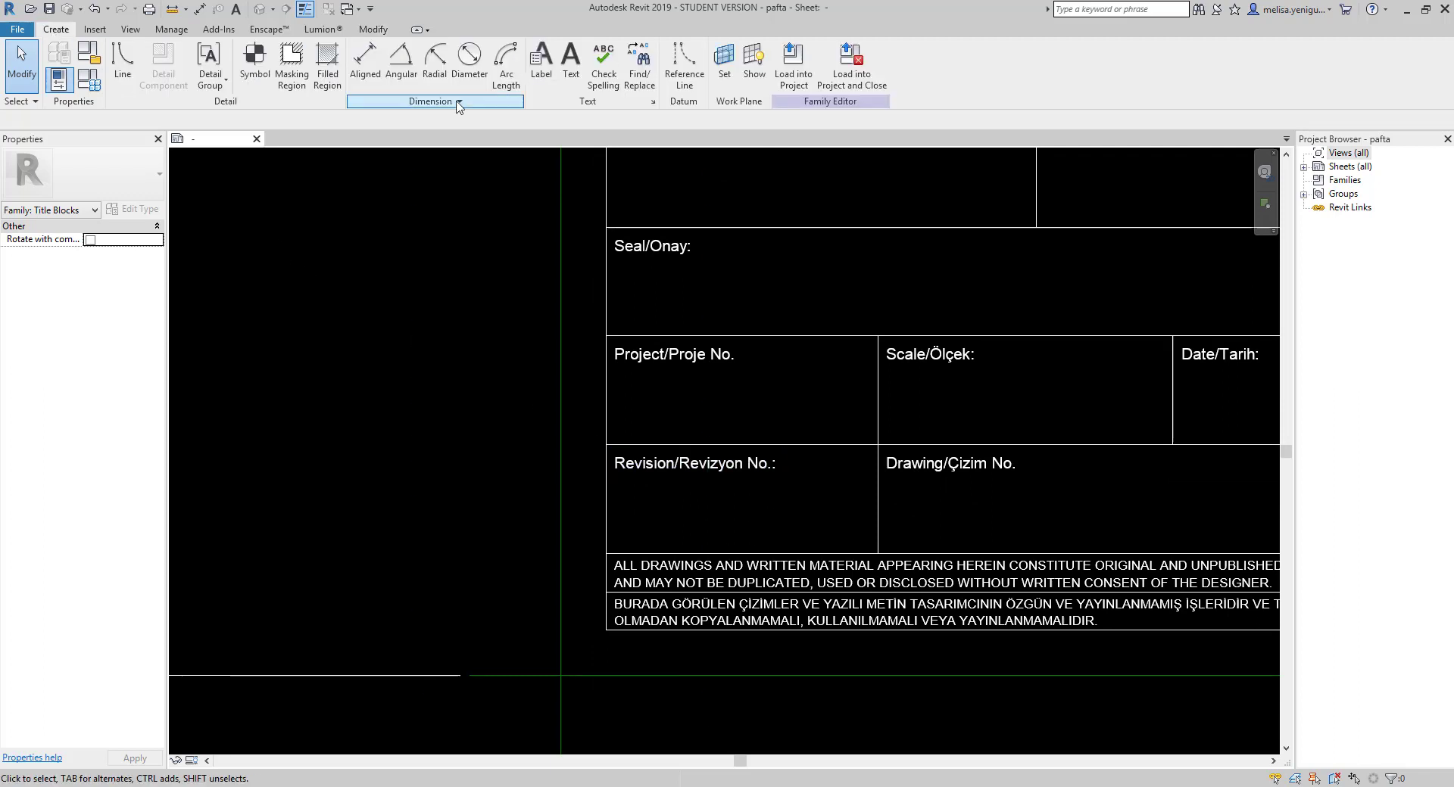
{"action": "left_click", "coordinate": [553, 76]}
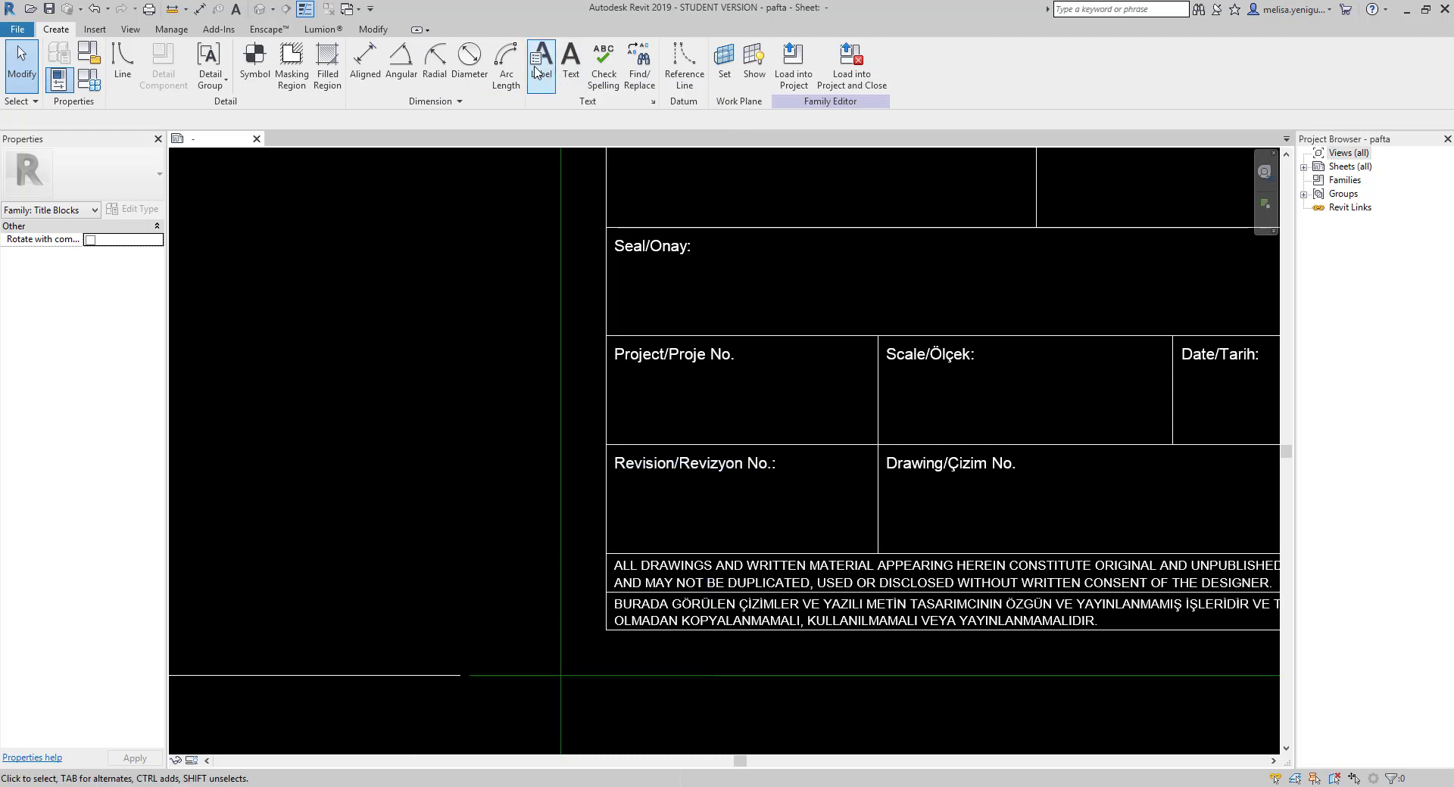
- Place a label in the Revision/Revizyon No. cell and add a new shared parameter field to it
{"action": "left_click", "coordinate": [657, 501]}
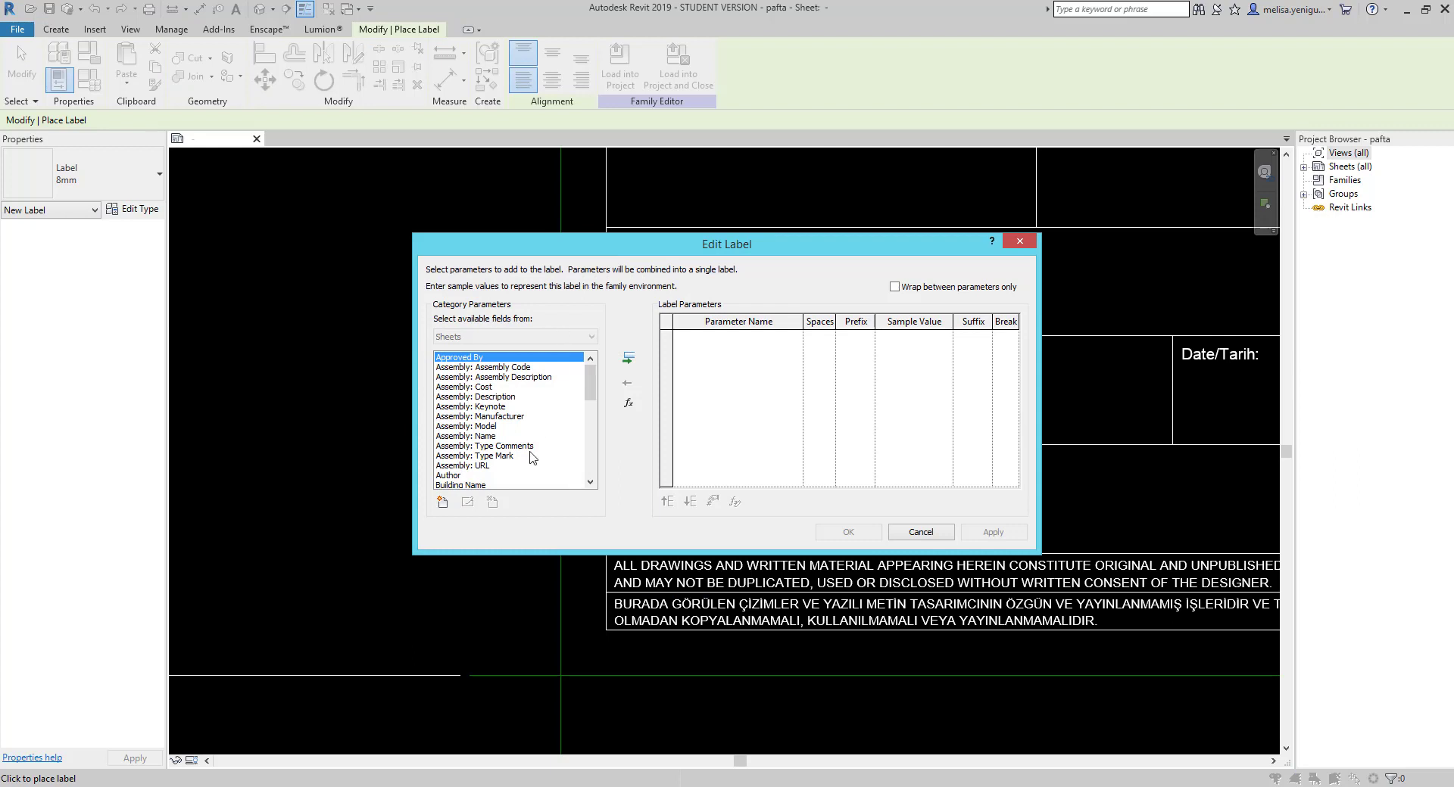
{"action": "left_click_drag", "start_coordinate": [590, 387], "coordinate": [602, 474]}
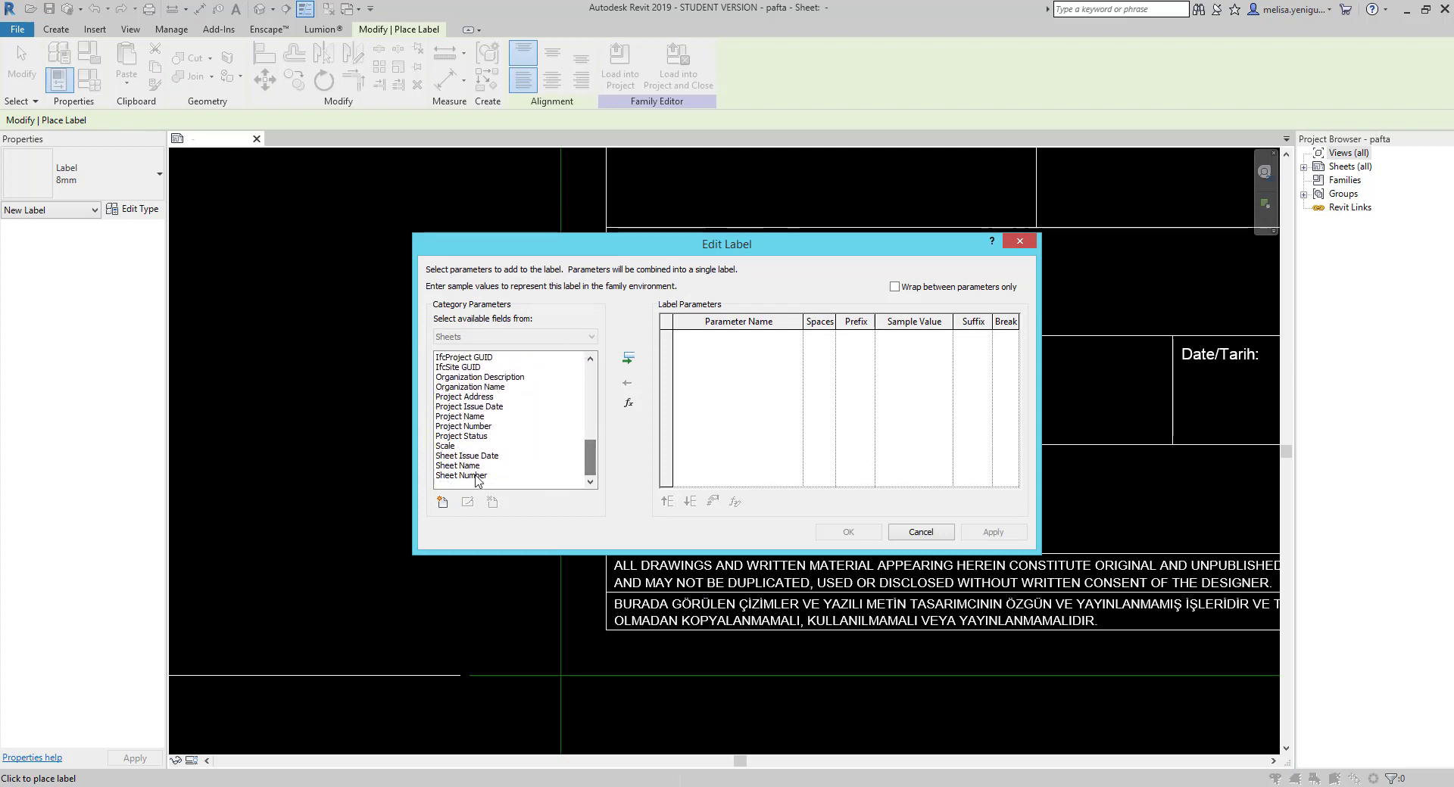
{"action": "left_click_drag", "start_coordinate": [595, 464], "coordinate": [593, 410]}
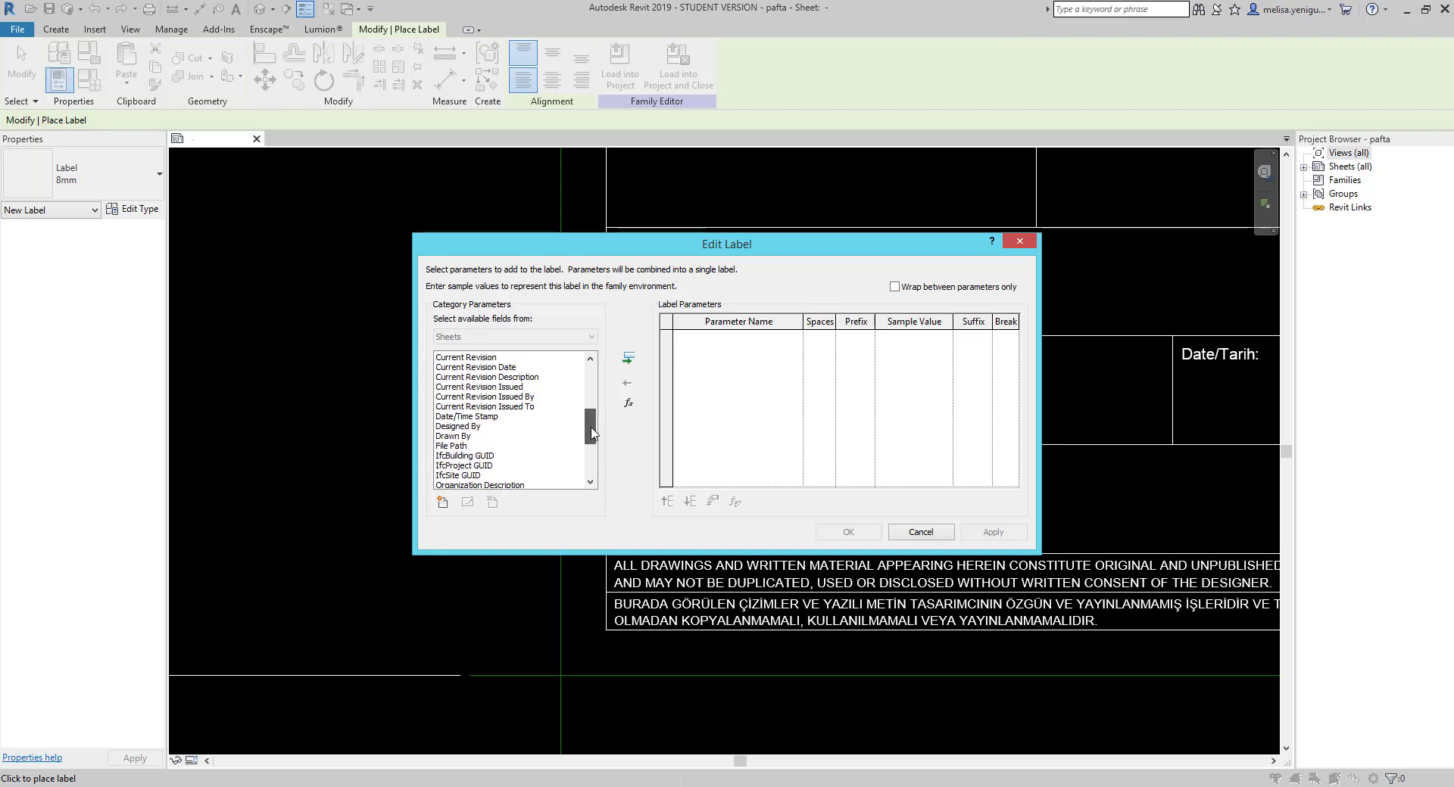
{"action": "left_click_drag", "start_coordinate": [591, 399], "coordinate": [594, 471]}
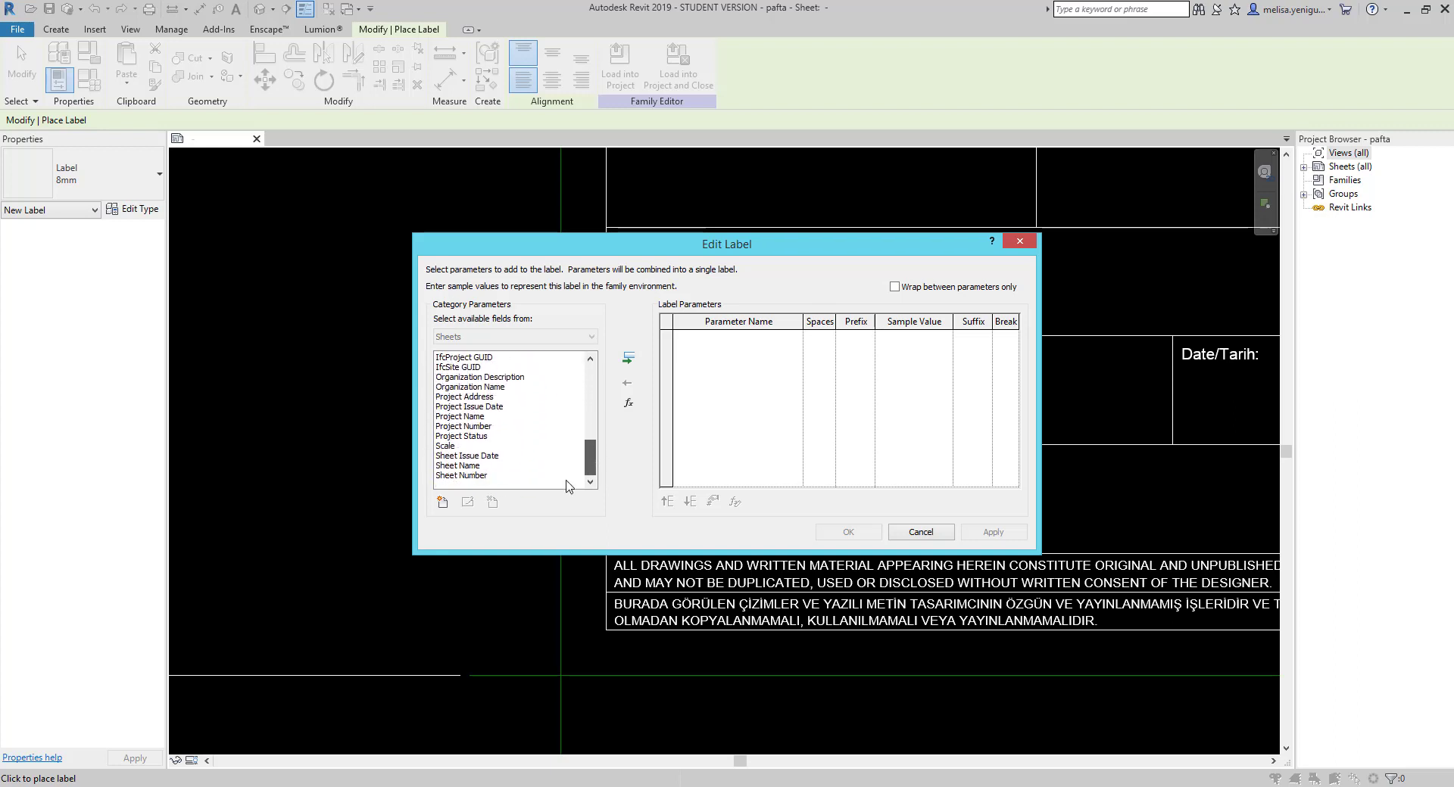
{"action": "left_click", "coordinate": [443, 502]}
{"action": "left_click", "coordinate": [787, 360]}
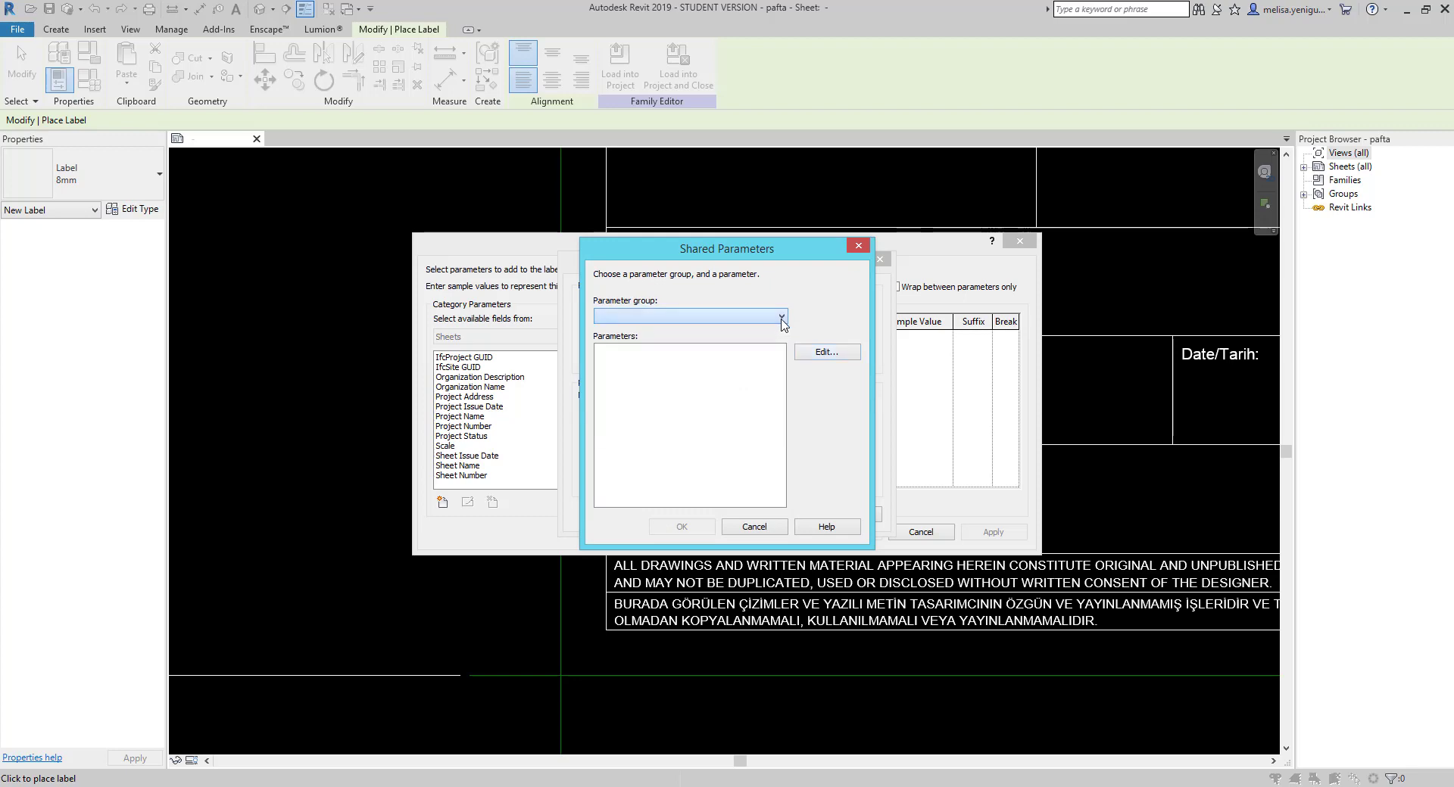
- Create a new shared parameter file Revizyon_no.txt containing a parameter group named Revizyon_no
{"action": "left_click", "coordinate": [824, 354]}
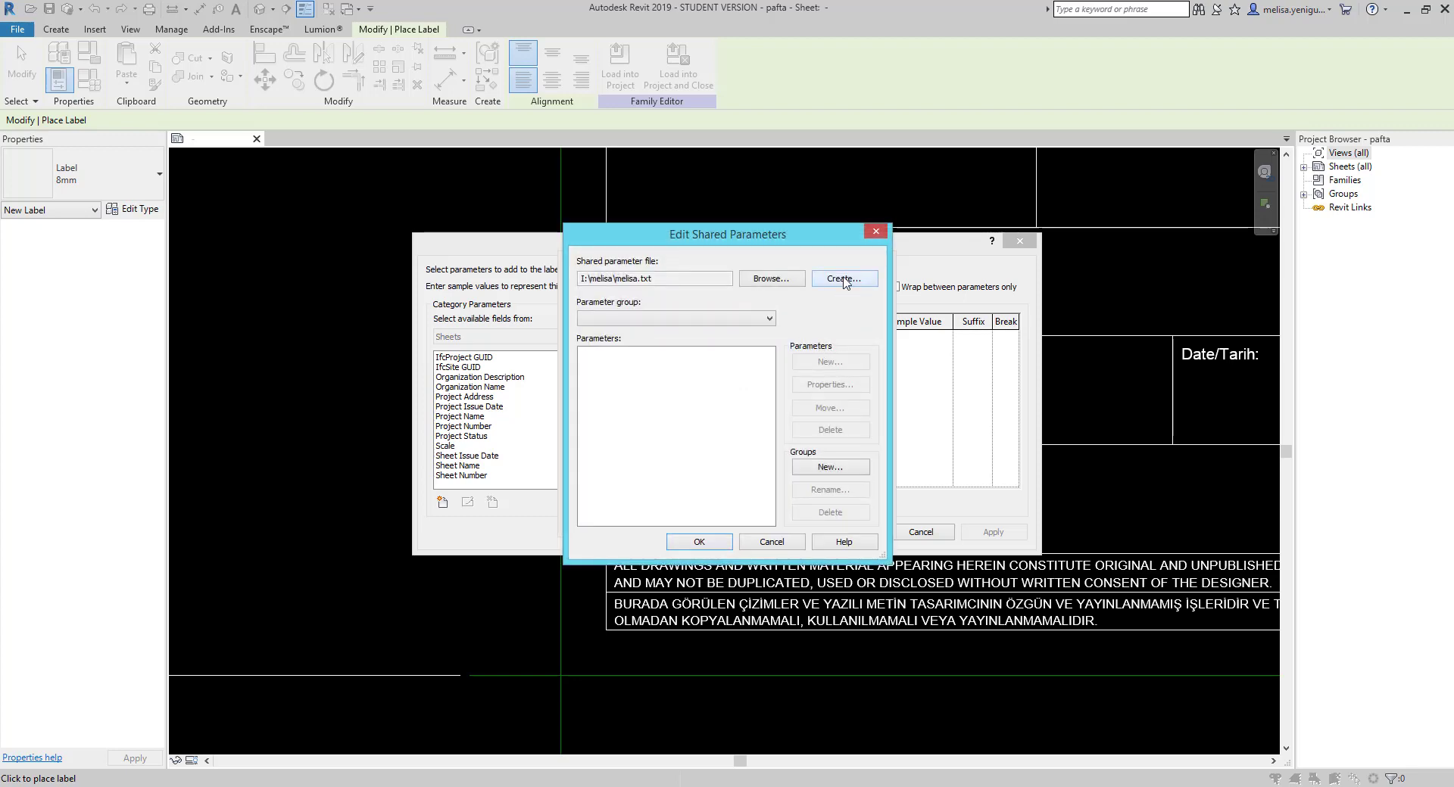
{"action": "left_click", "coordinate": [846, 279]}
{"action": "key", "text": "BackSpace"}
{"action": "type", "text": "R"}
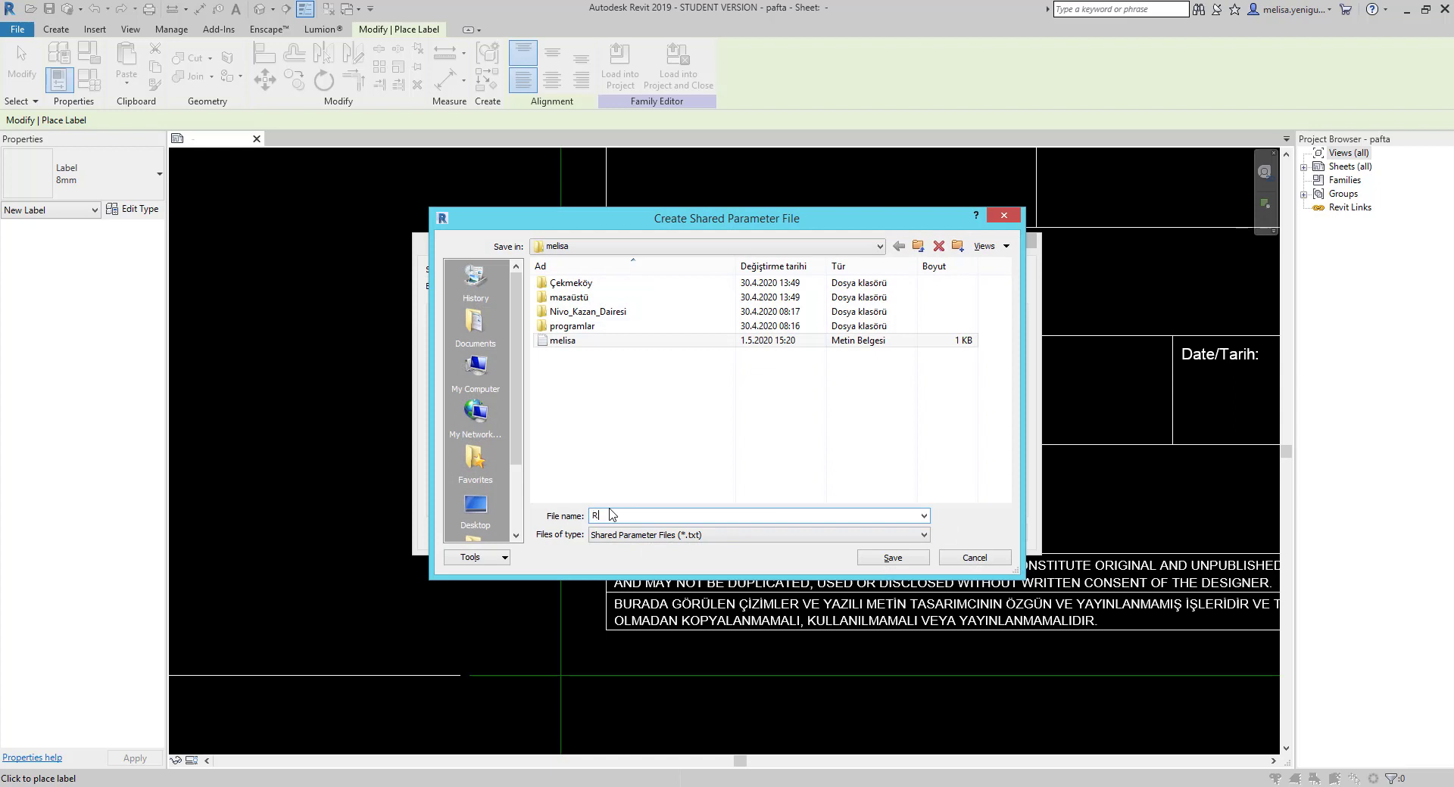
{"action": "type", "text": "evizyon_no"}
{"action": "left_click", "coordinate": [890, 560]}
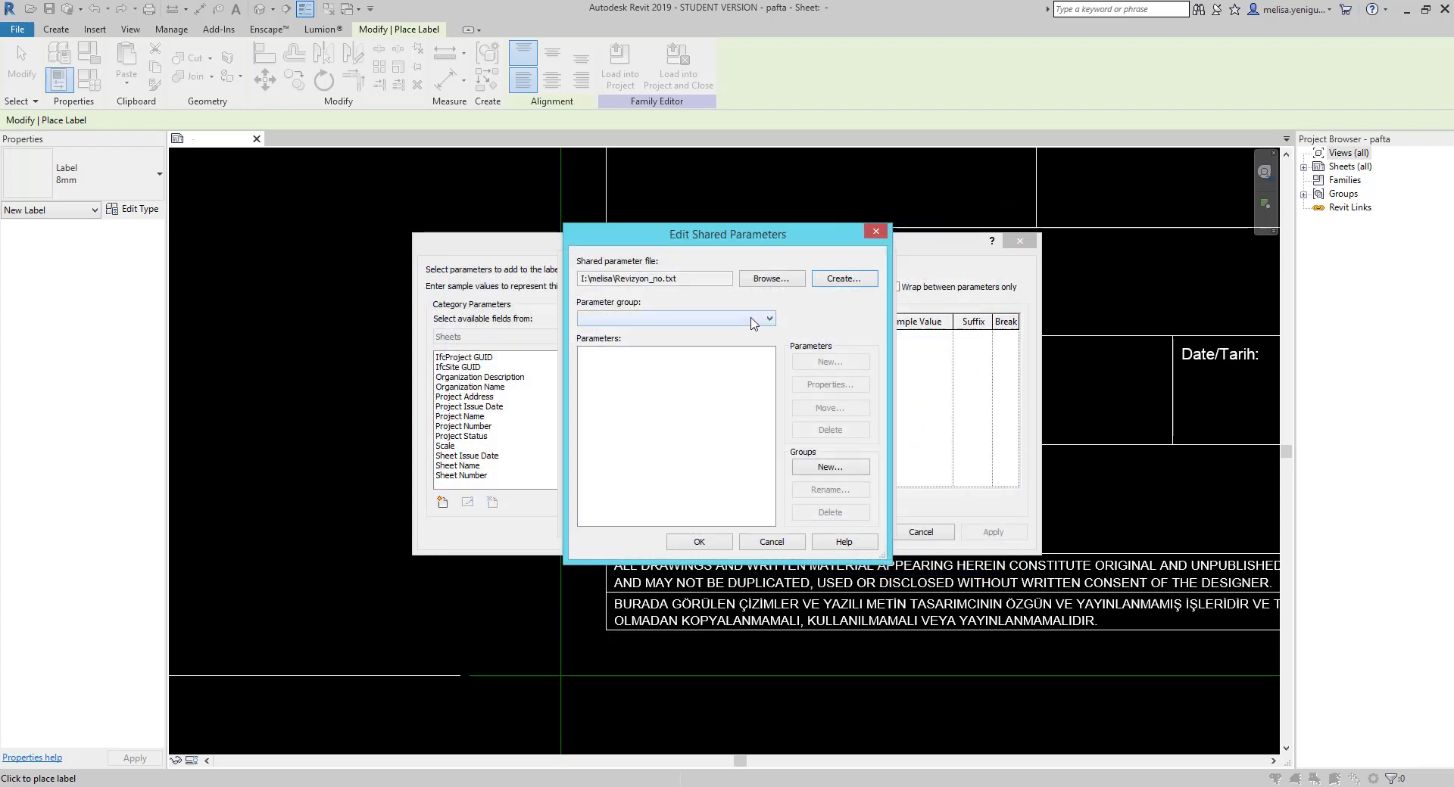
{"action": "left_click", "coordinate": [835, 468]}
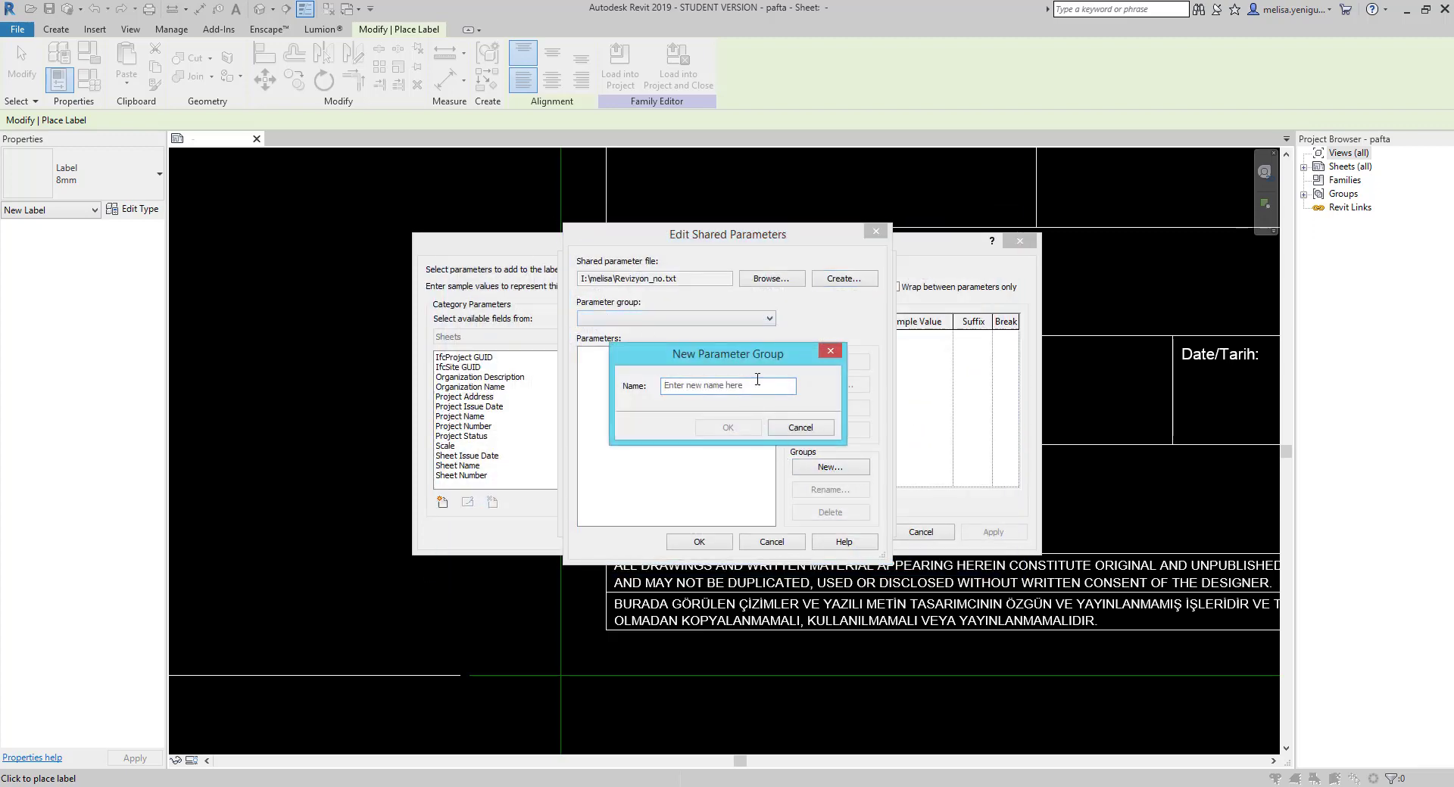
{"action": "type", "text": "Revizyo"}
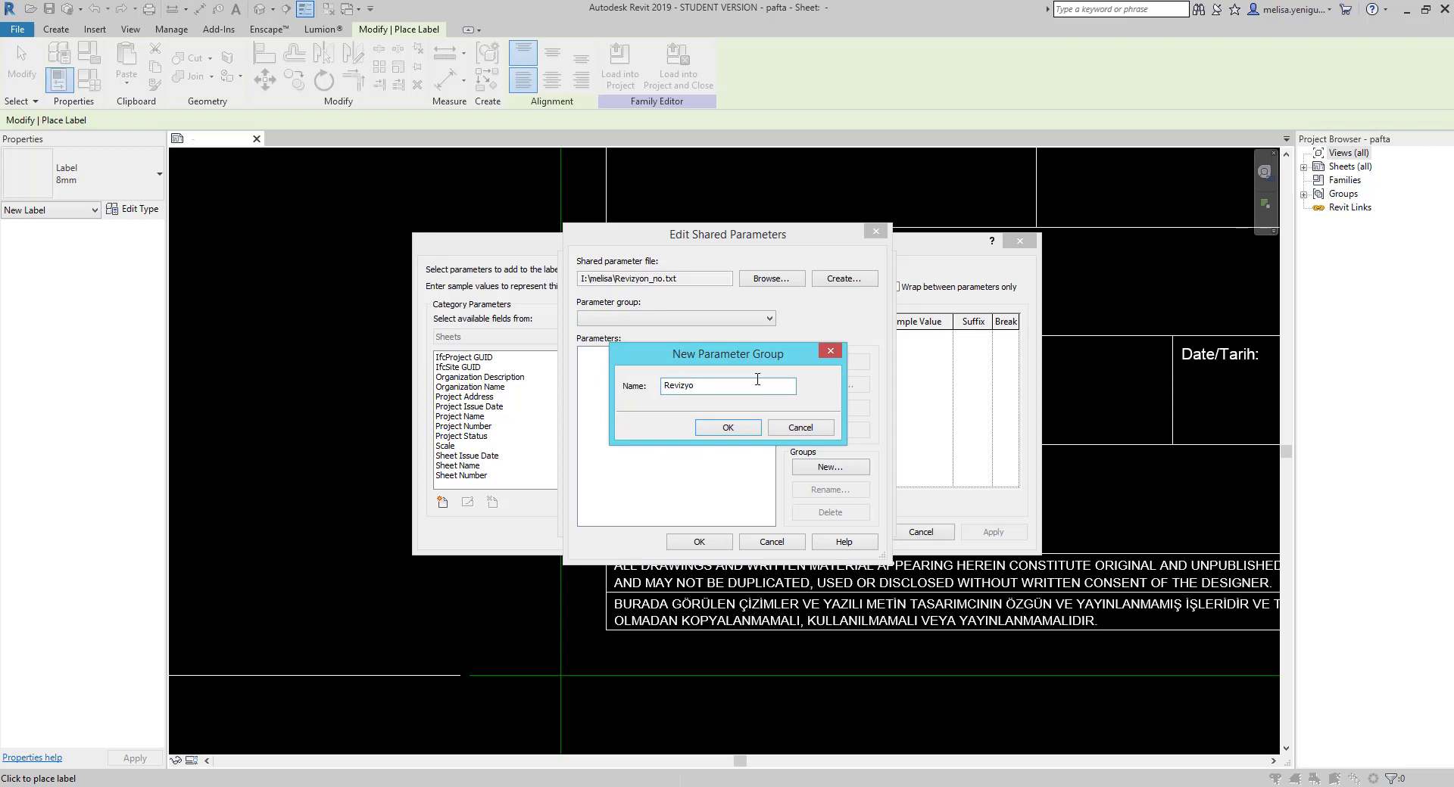
{"action": "type", "text": "n_no"}
{"action": "left_click", "coordinate": [745, 428]}
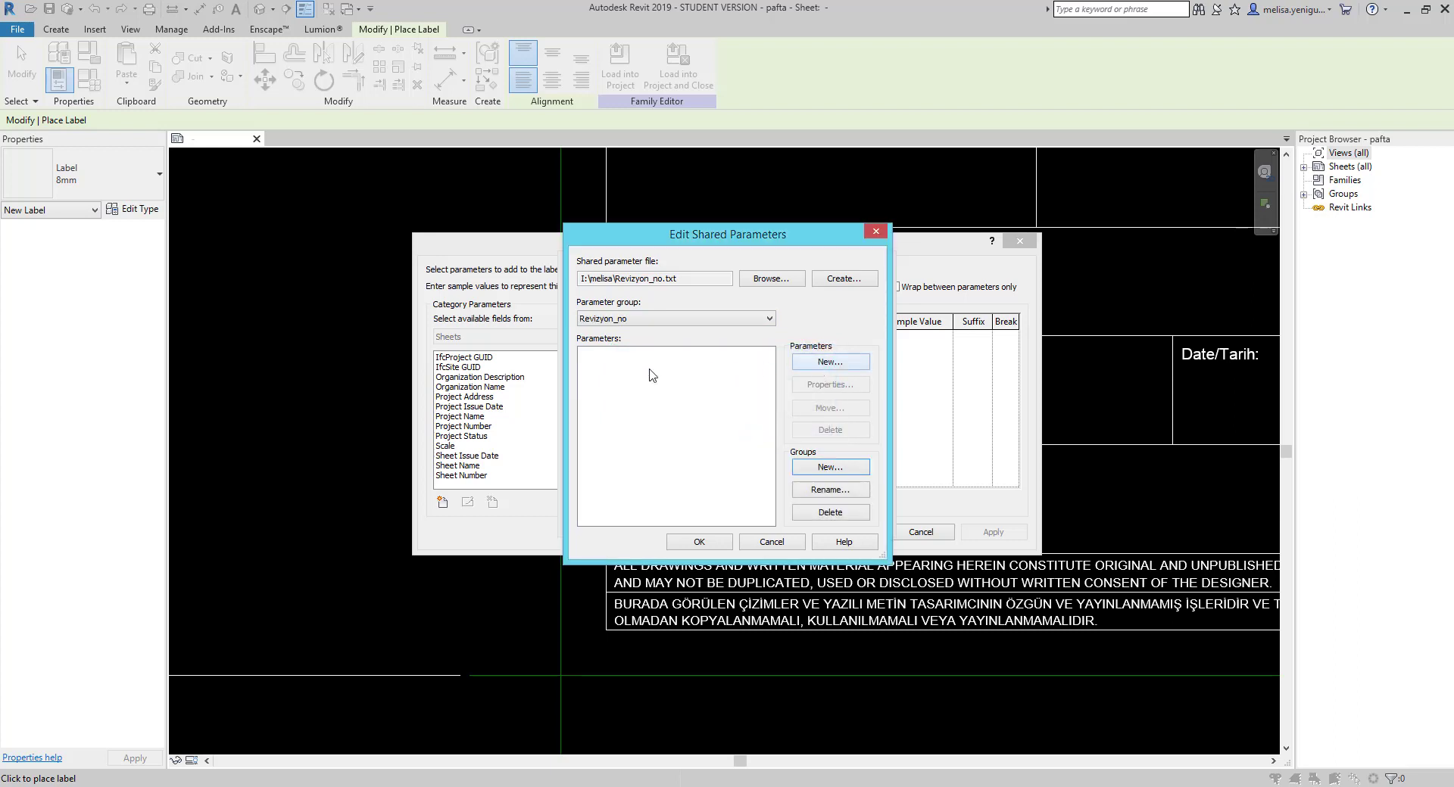
- Add a Common-discipline Text parameter Revizyon_no to the group and close the editor
{"action": "left_click", "coordinate": [831, 363]}
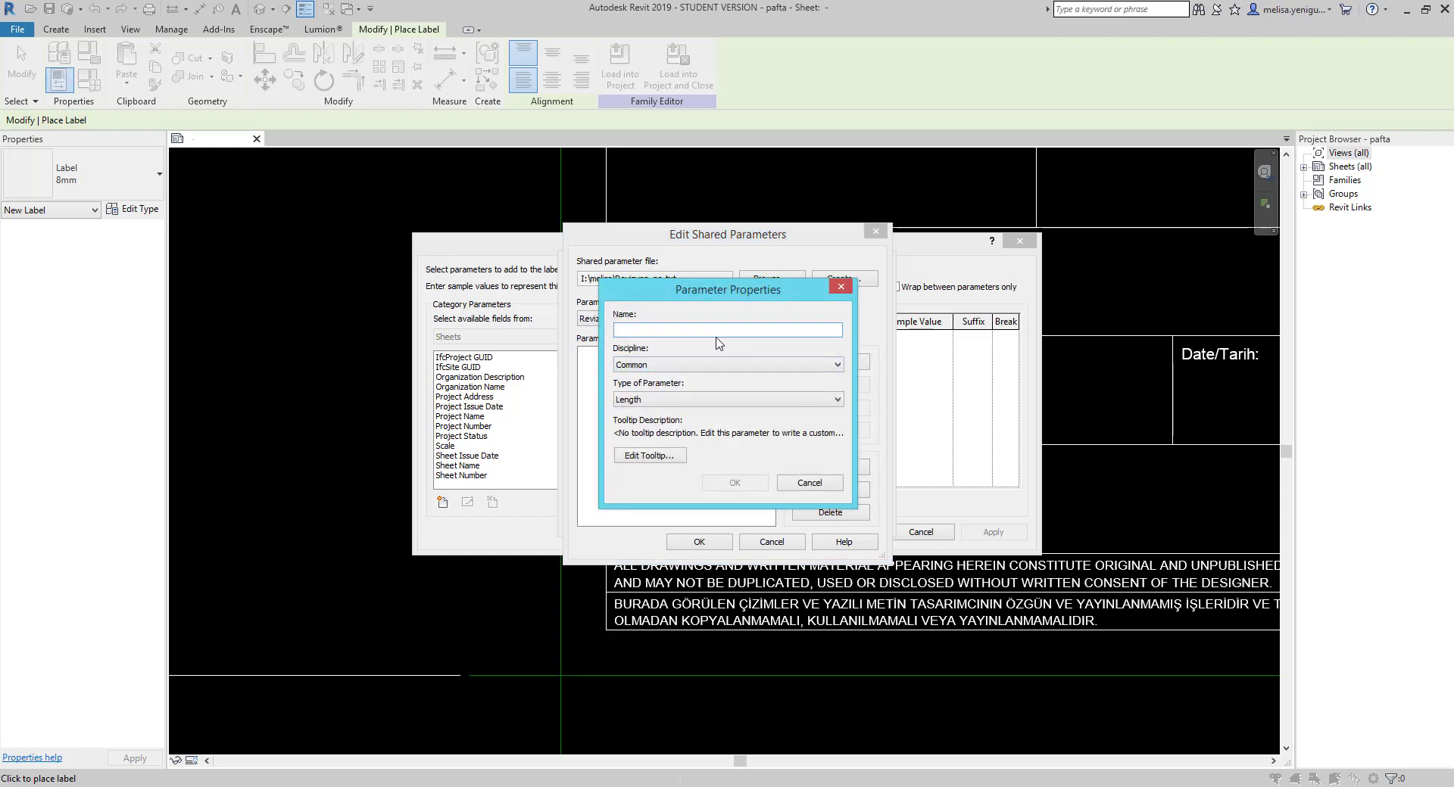
{"action": "type", "text": "Revizyon_no"}
{"action": "left_click", "coordinate": [711, 365]}
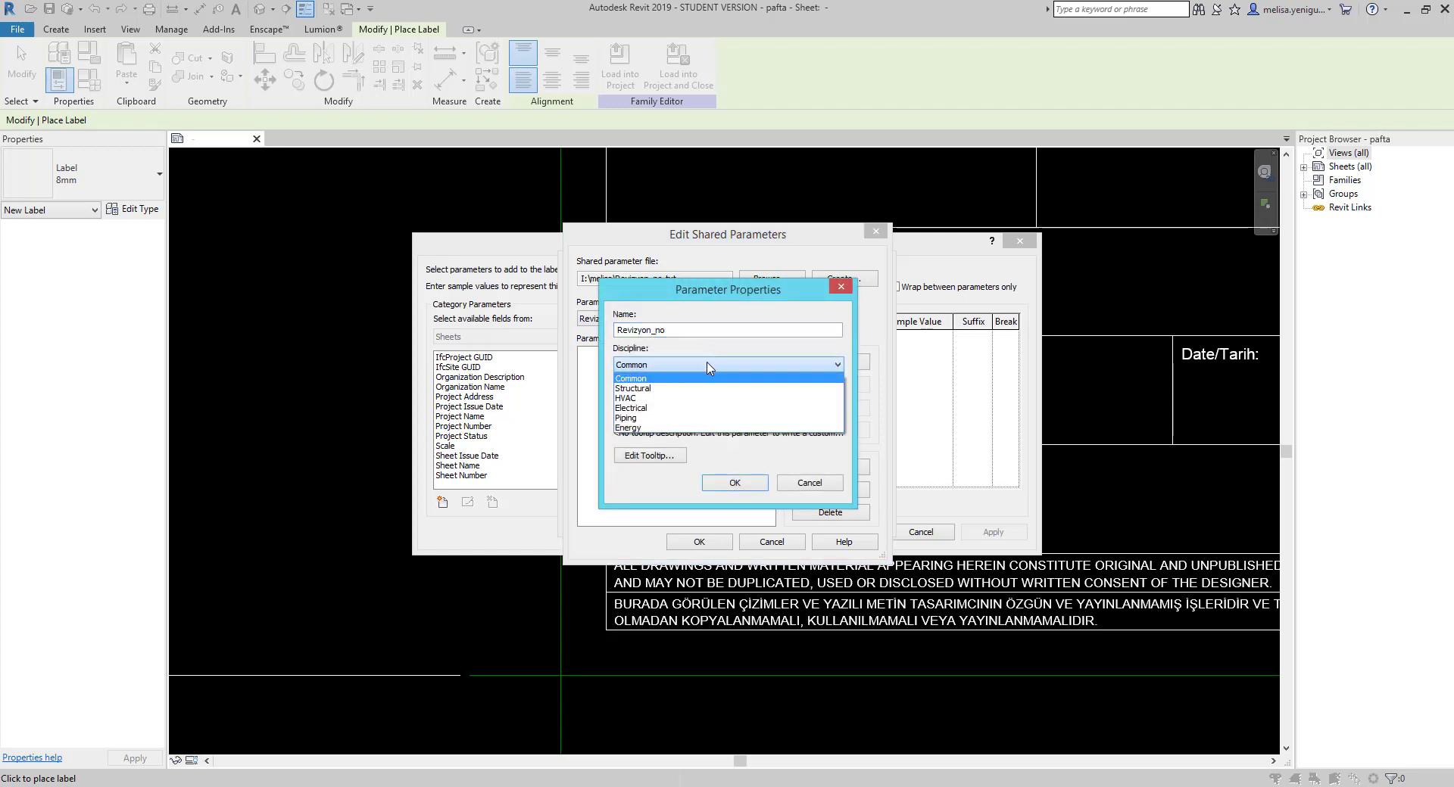
{"action": "left_click", "coordinate": [704, 364]}
{"action": "left_click", "coordinate": [669, 400]}
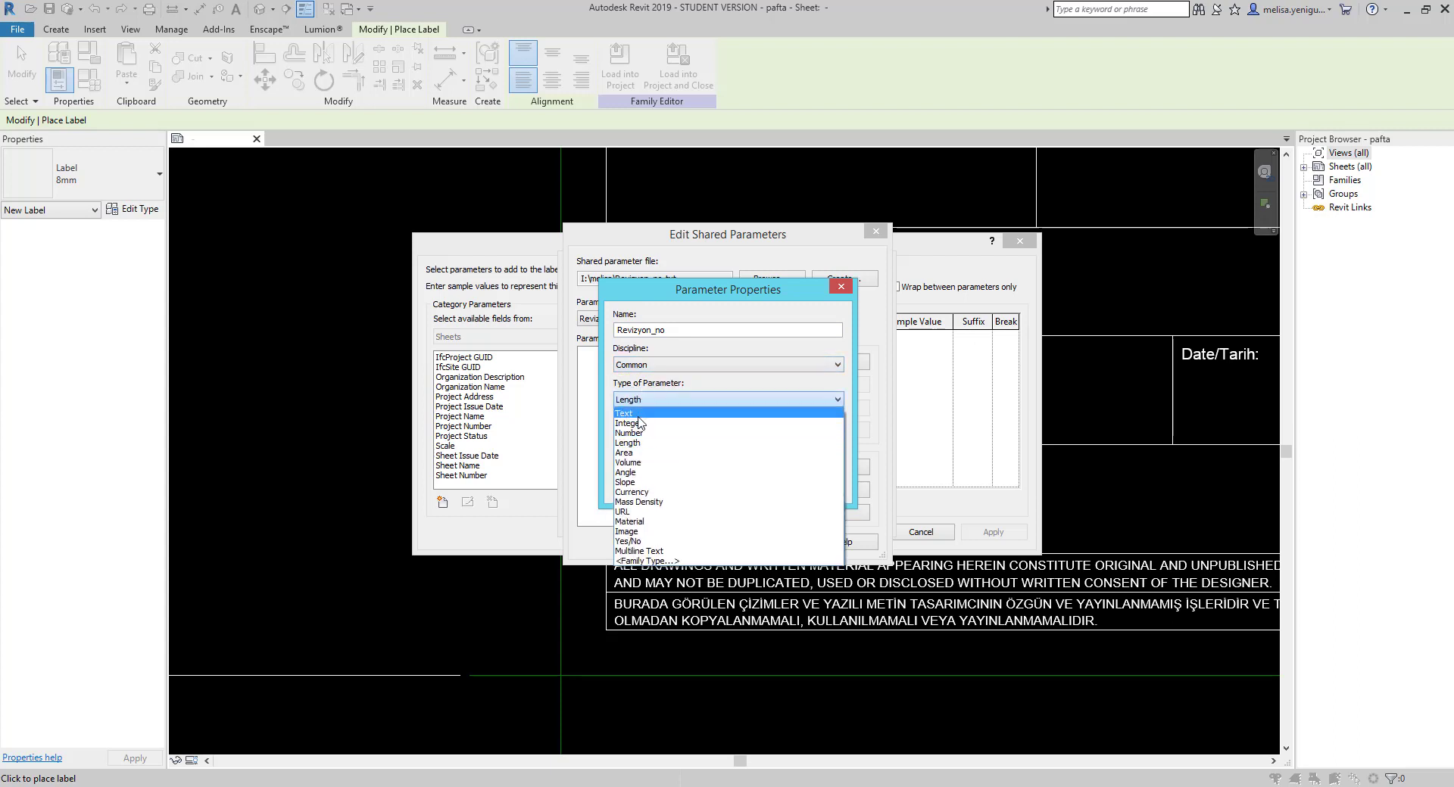
{"action": "left_click", "coordinate": [705, 414]}
{"action": "left_click", "coordinate": [734, 483]}
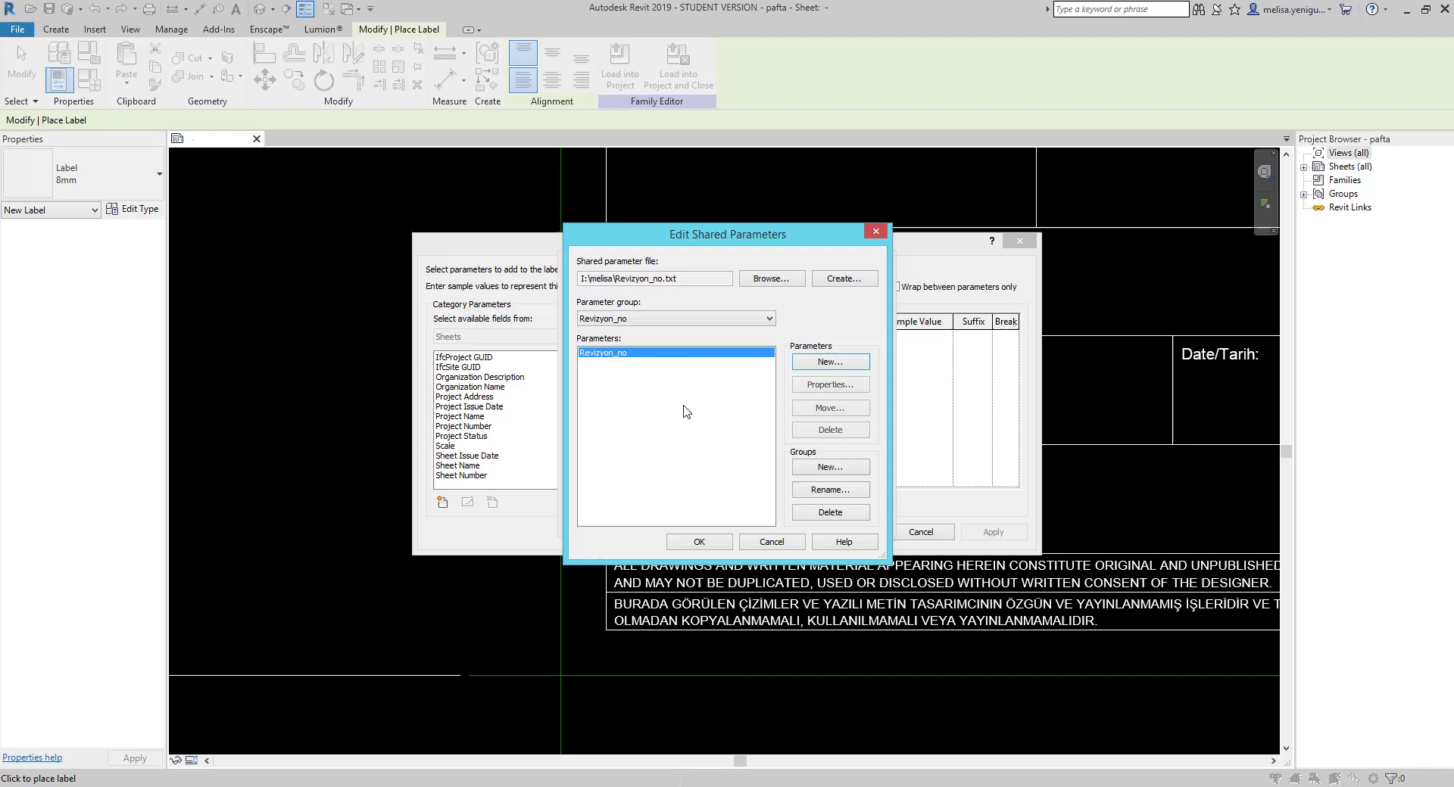
{"action": "left_click", "coordinate": [715, 542]}
- Add the Revizyon_no shared parameter to the label and place it in the Revision cell
{"action": "left_click", "coordinate": [681, 526]}
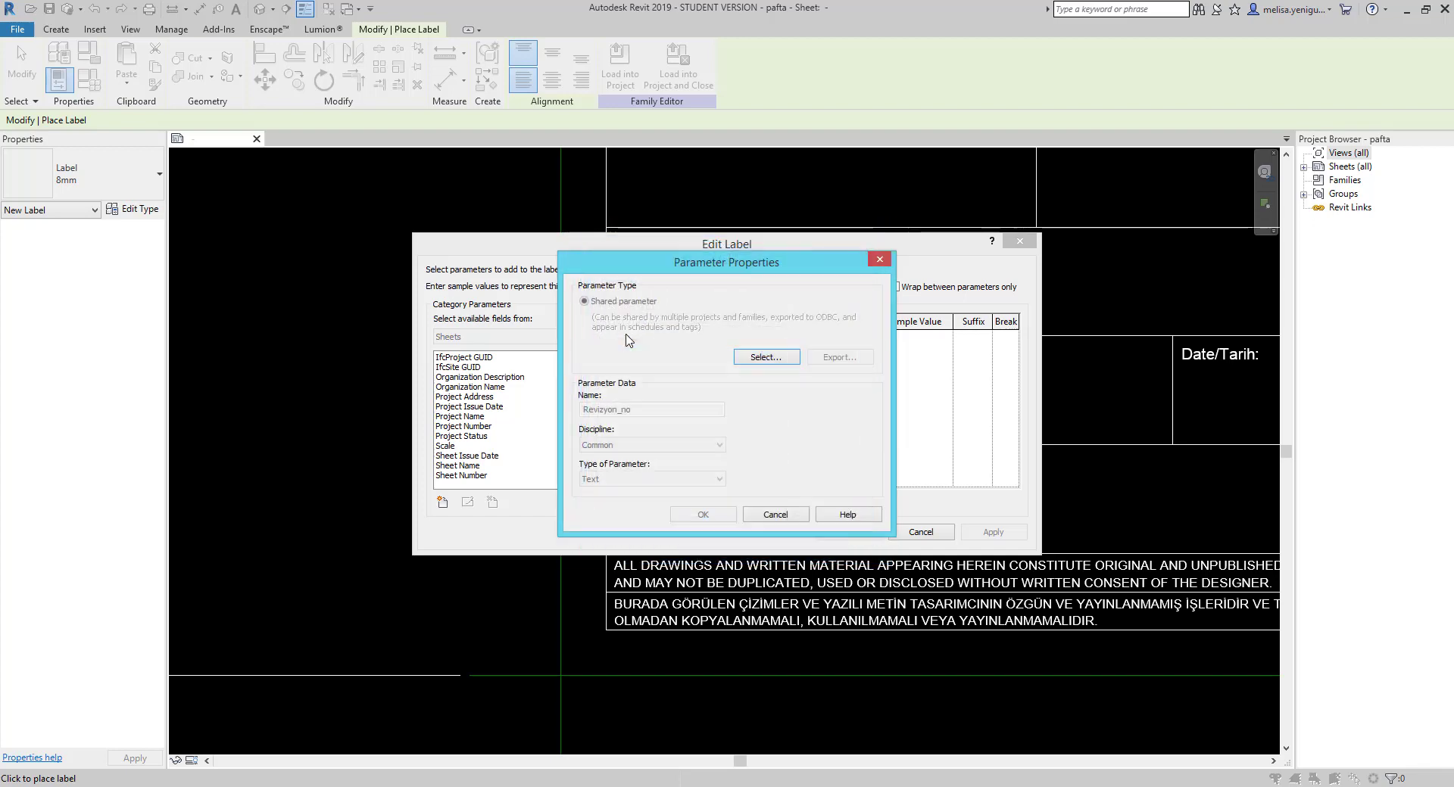
{"action": "left_click", "coordinate": [699, 518]}
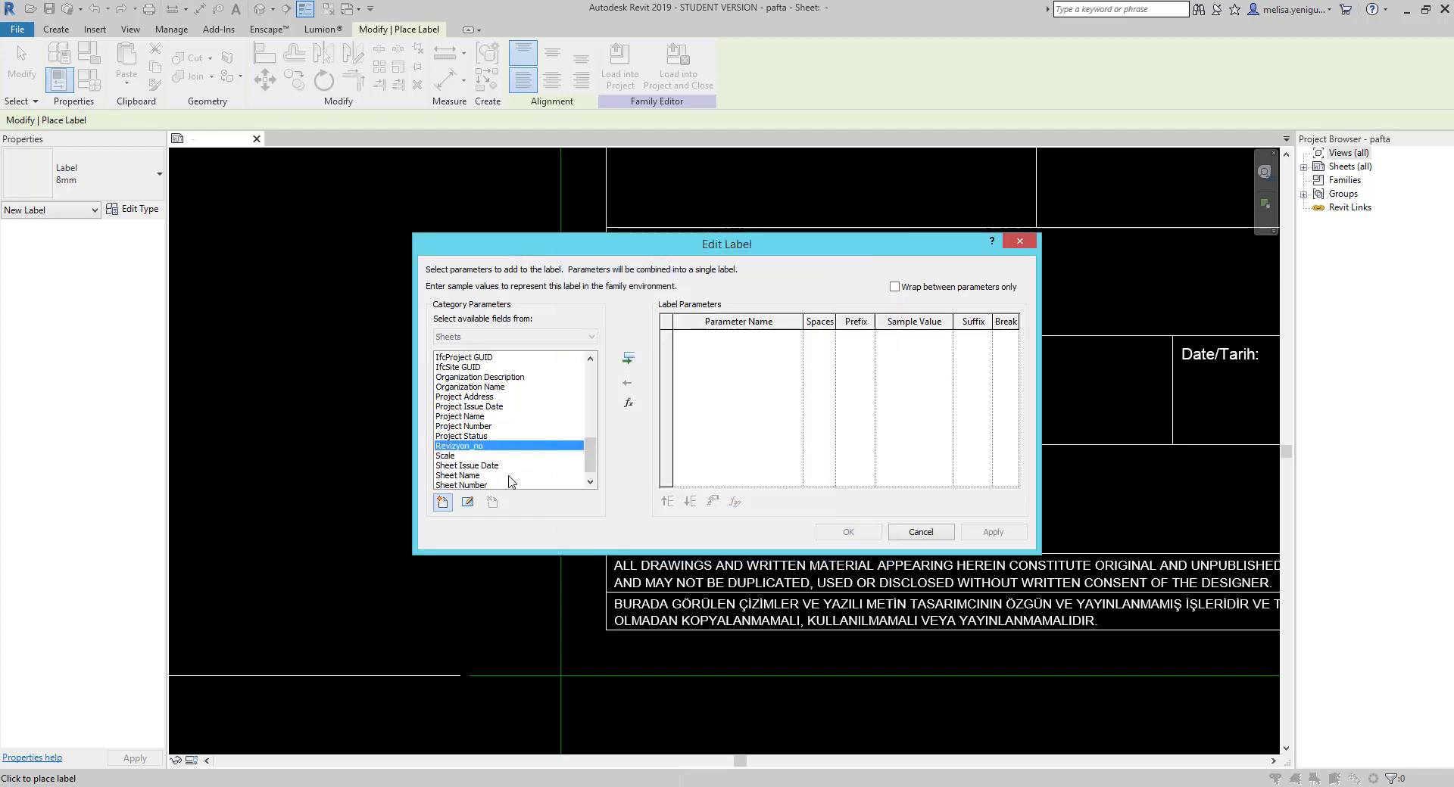
{"action": "left_click", "coordinate": [628, 359]}
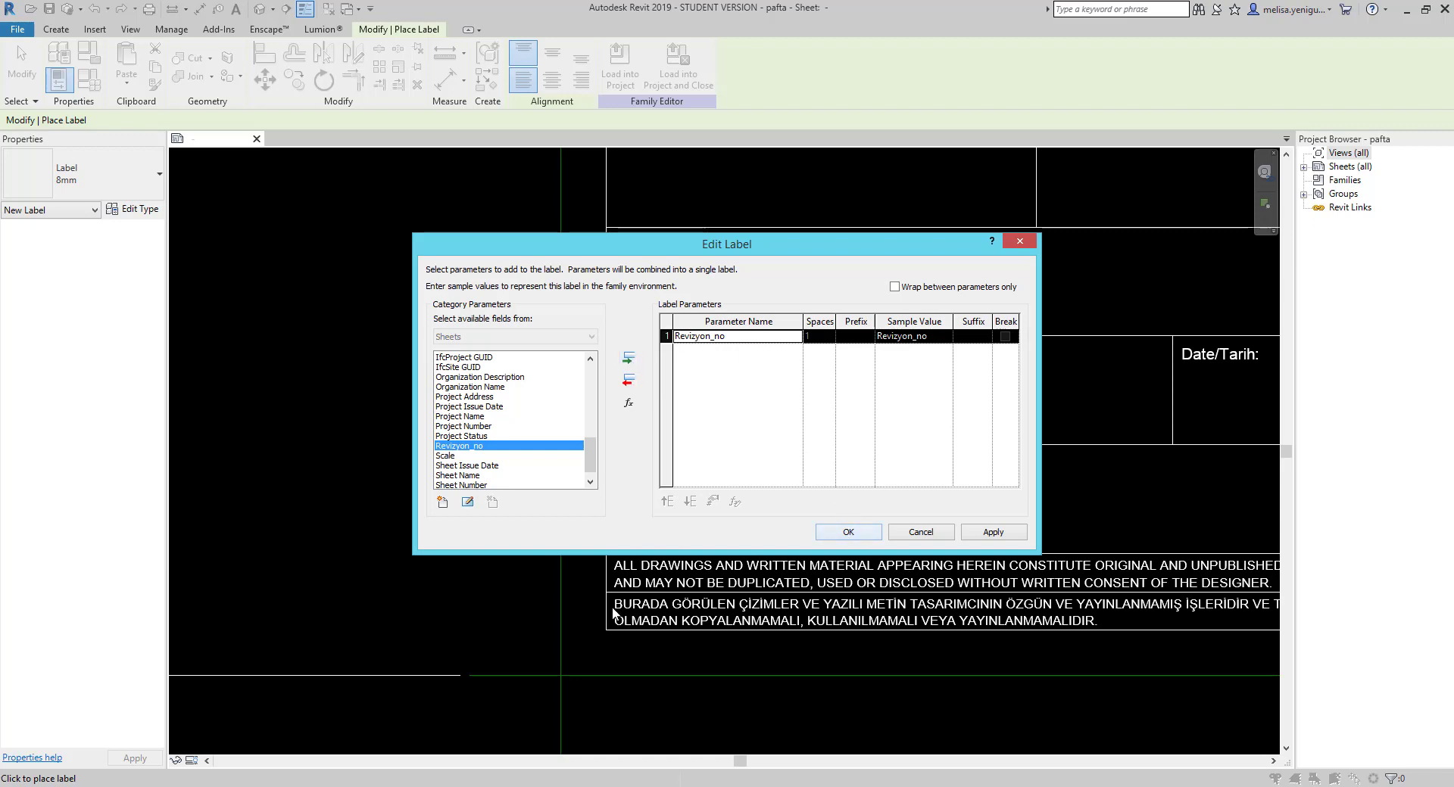
{"action": "left_click", "coordinate": [846, 531]}
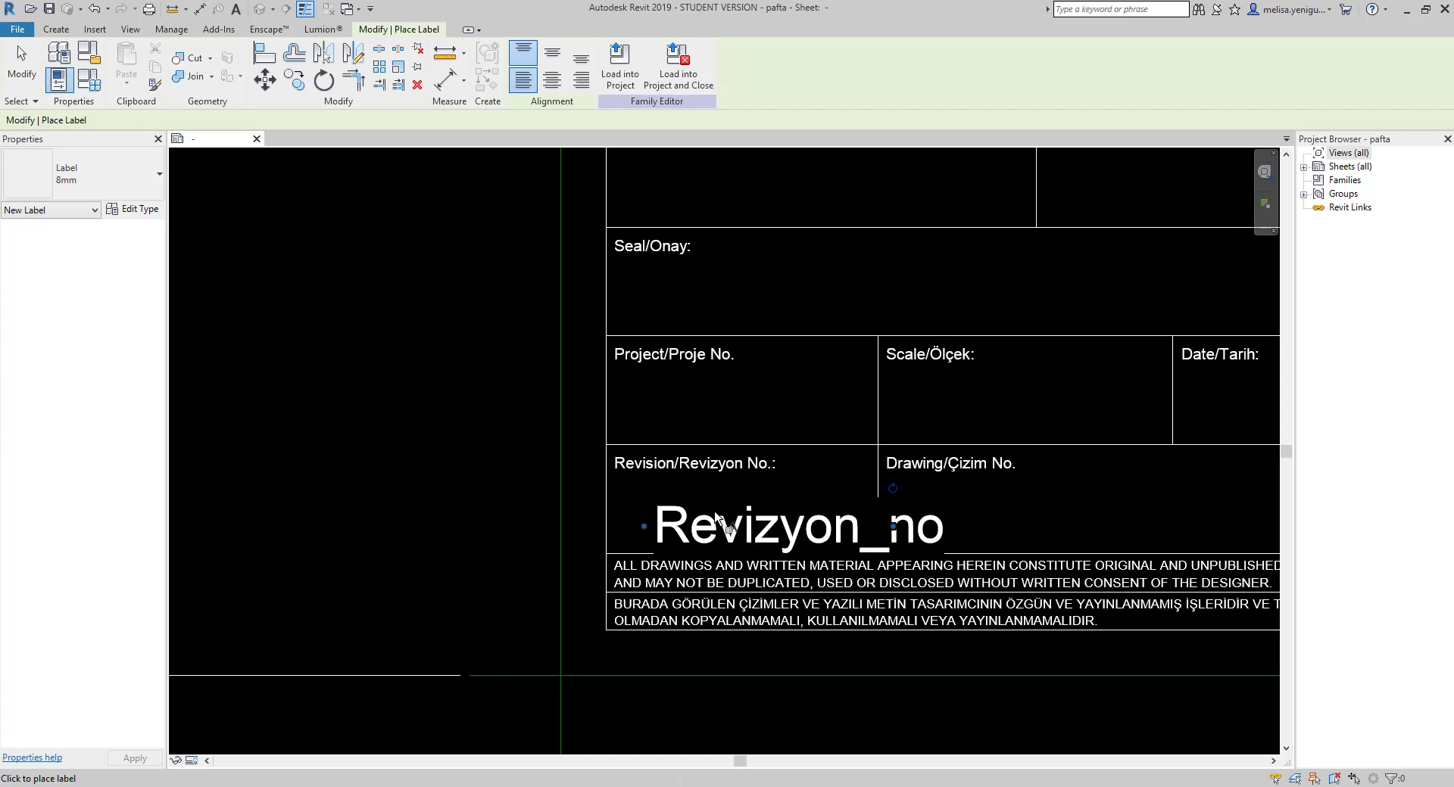
{"action": "left_click", "coordinate": [715, 515]}
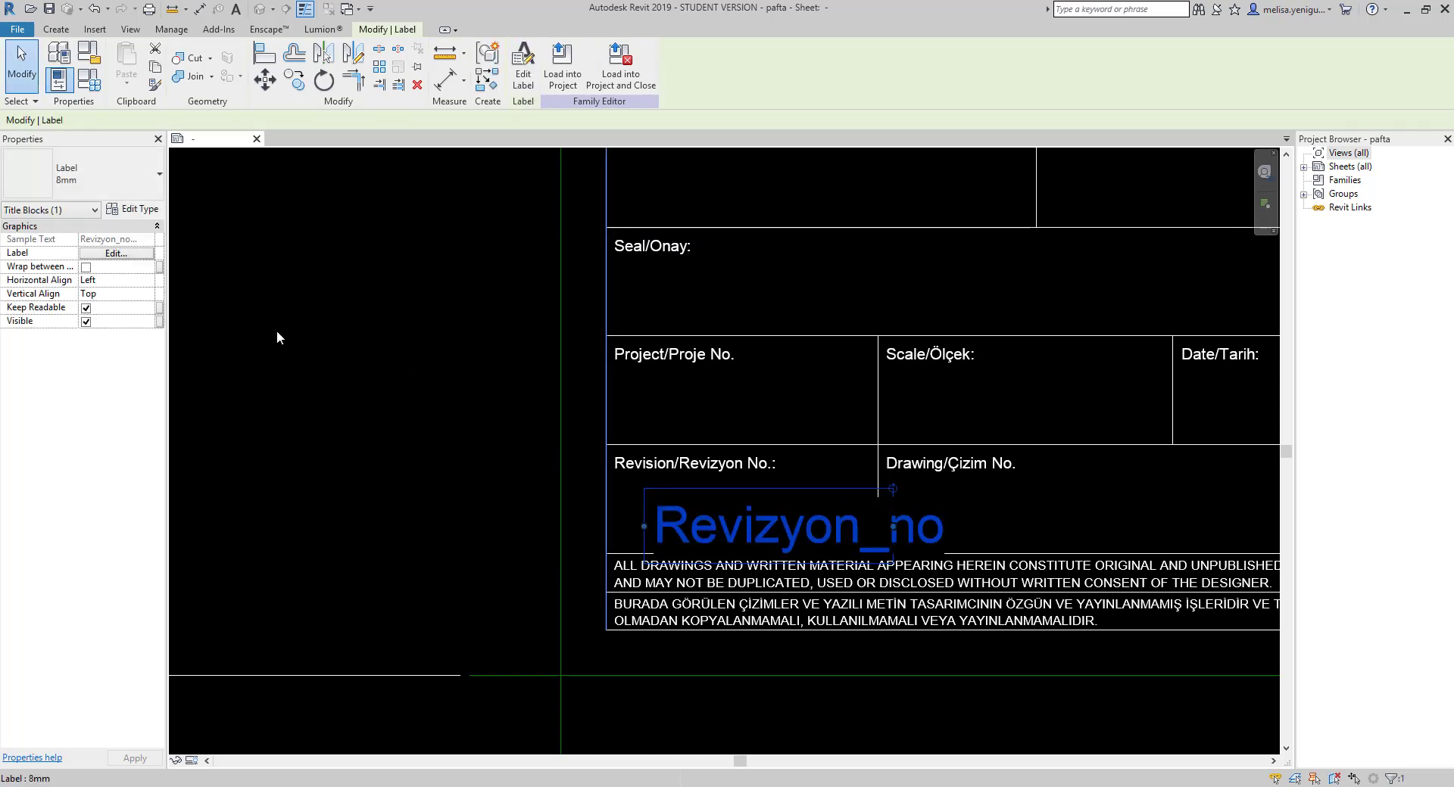
- Duplicate the label type as 7mm with 7 mm black text, then nudge the label left
{"action": "left_click", "coordinate": [133, 209]}
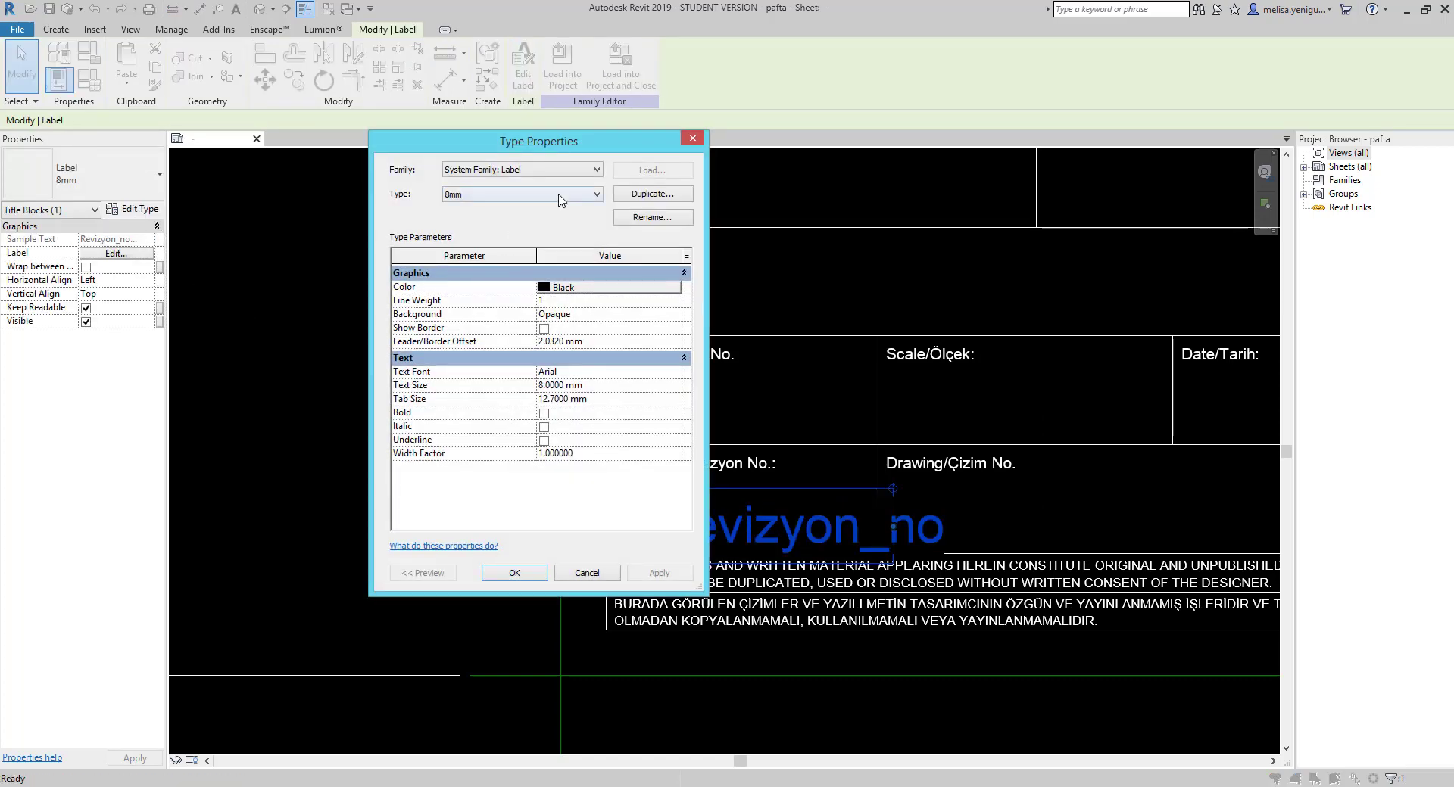
{"action": "left_click", "coordinate": [656, 195]}
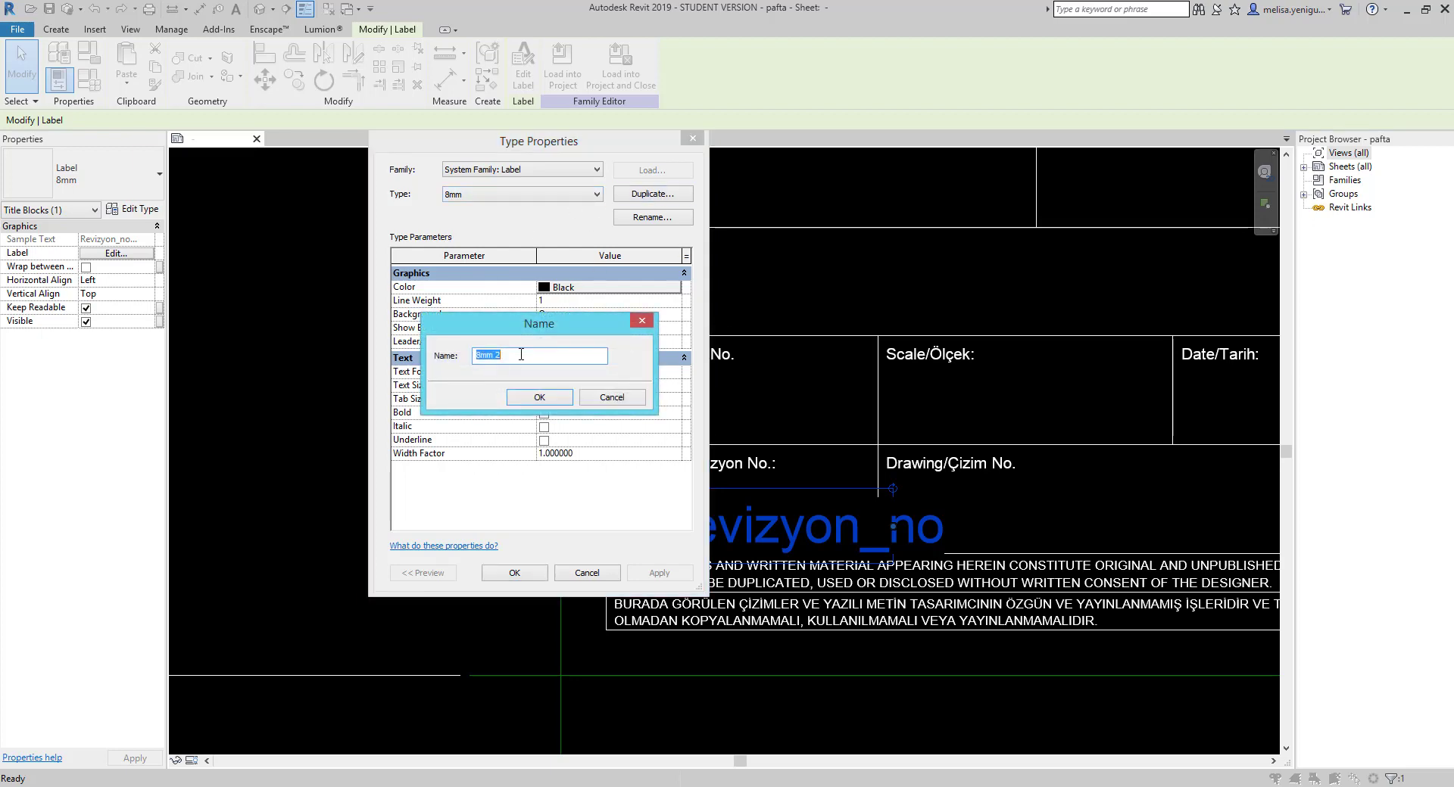
{"action": "type", "text": "7mm"}
{"action": "left_click", "coordinate": [539, 398]}
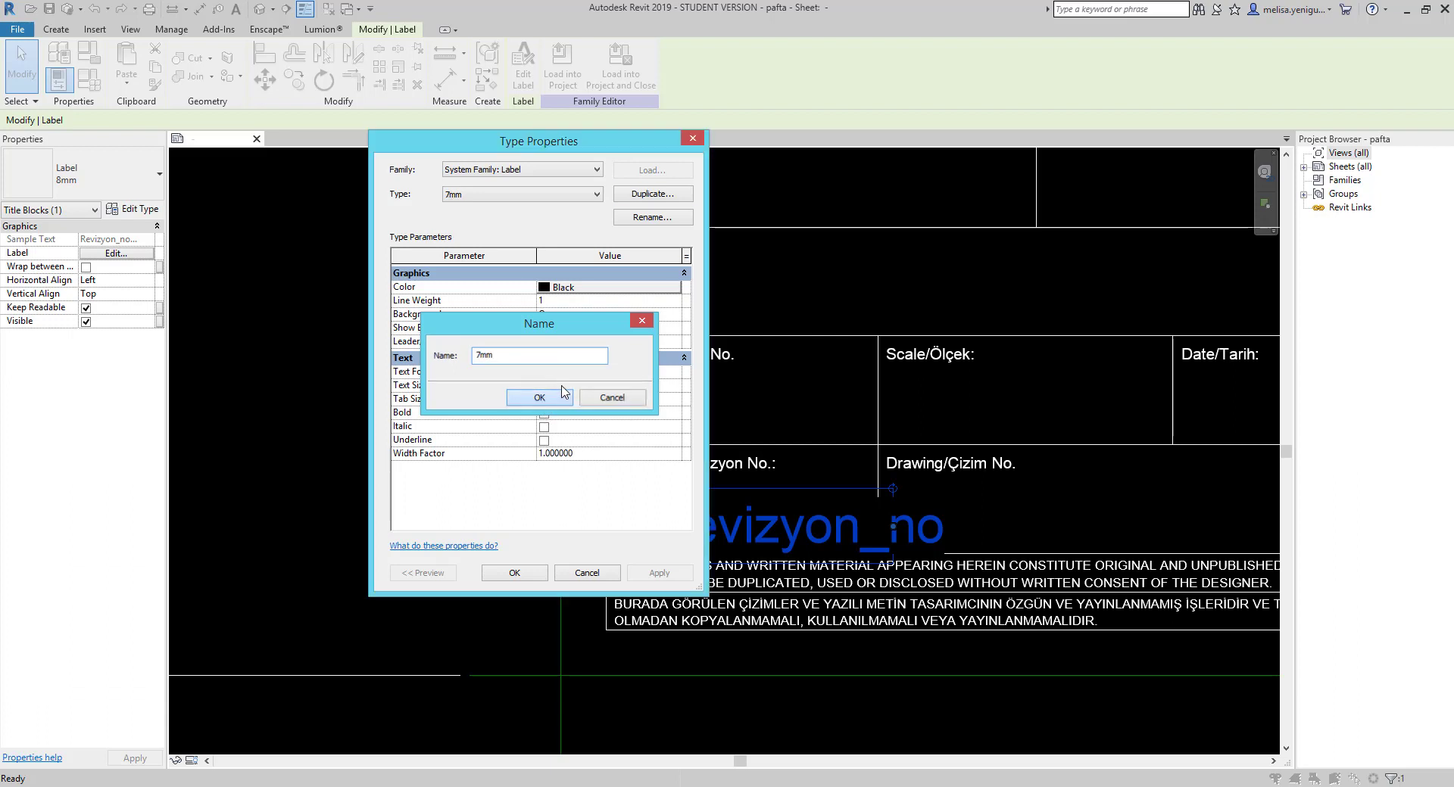
{"action": "left_click", "coordinate": [593, 389]}
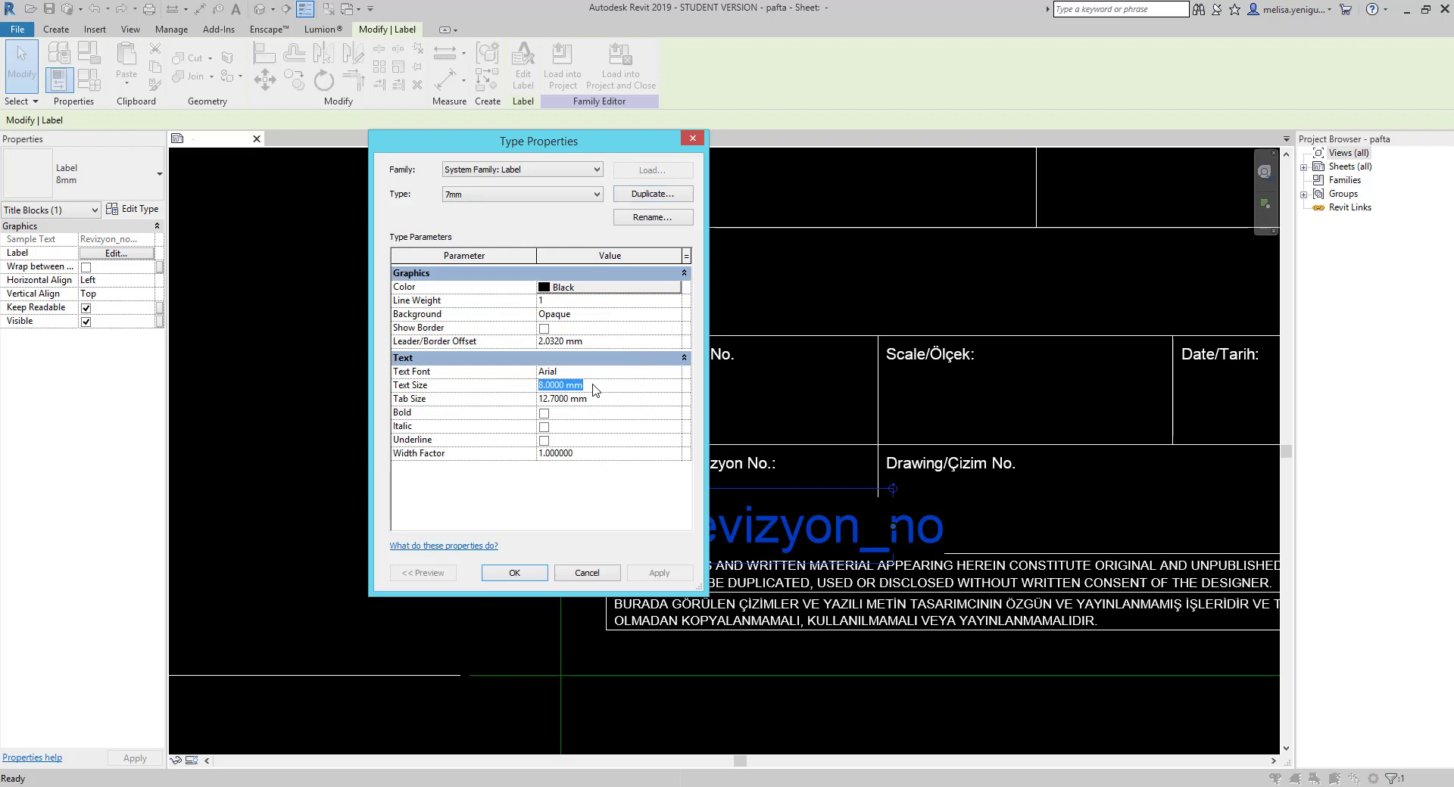
{"action": "type", "text": "7"}
{"action": "key", "text": "Return"}
{"action": "left_click", "coordinate": [564, 289]}
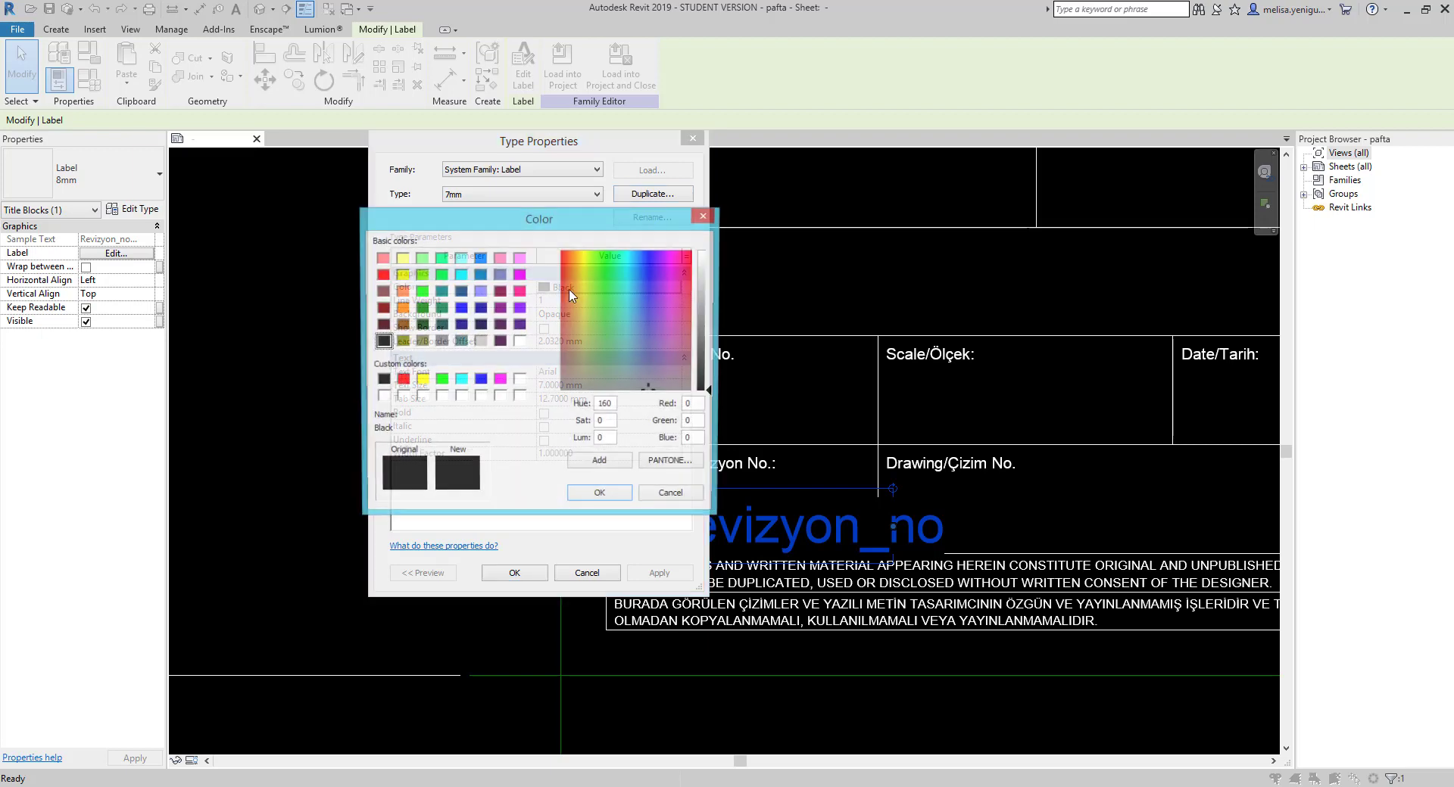
{"action": "left_click", "coordinate": [672, 497]}
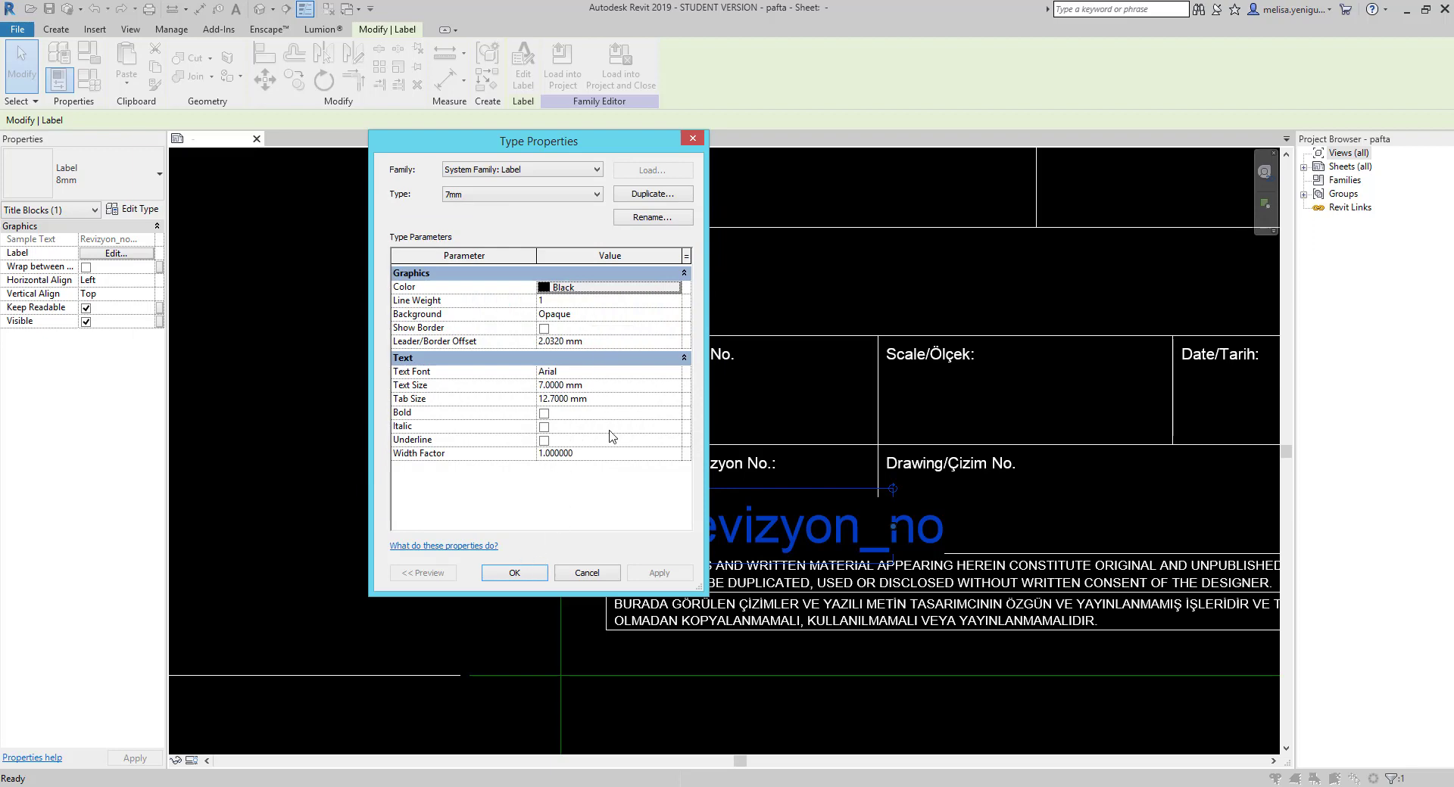
{"action": "left_click", "coordinate": [513, 574]}
{"action": "left_click_drag", "start_coordinate": [746, 522], "coordinate": [714, 522]}
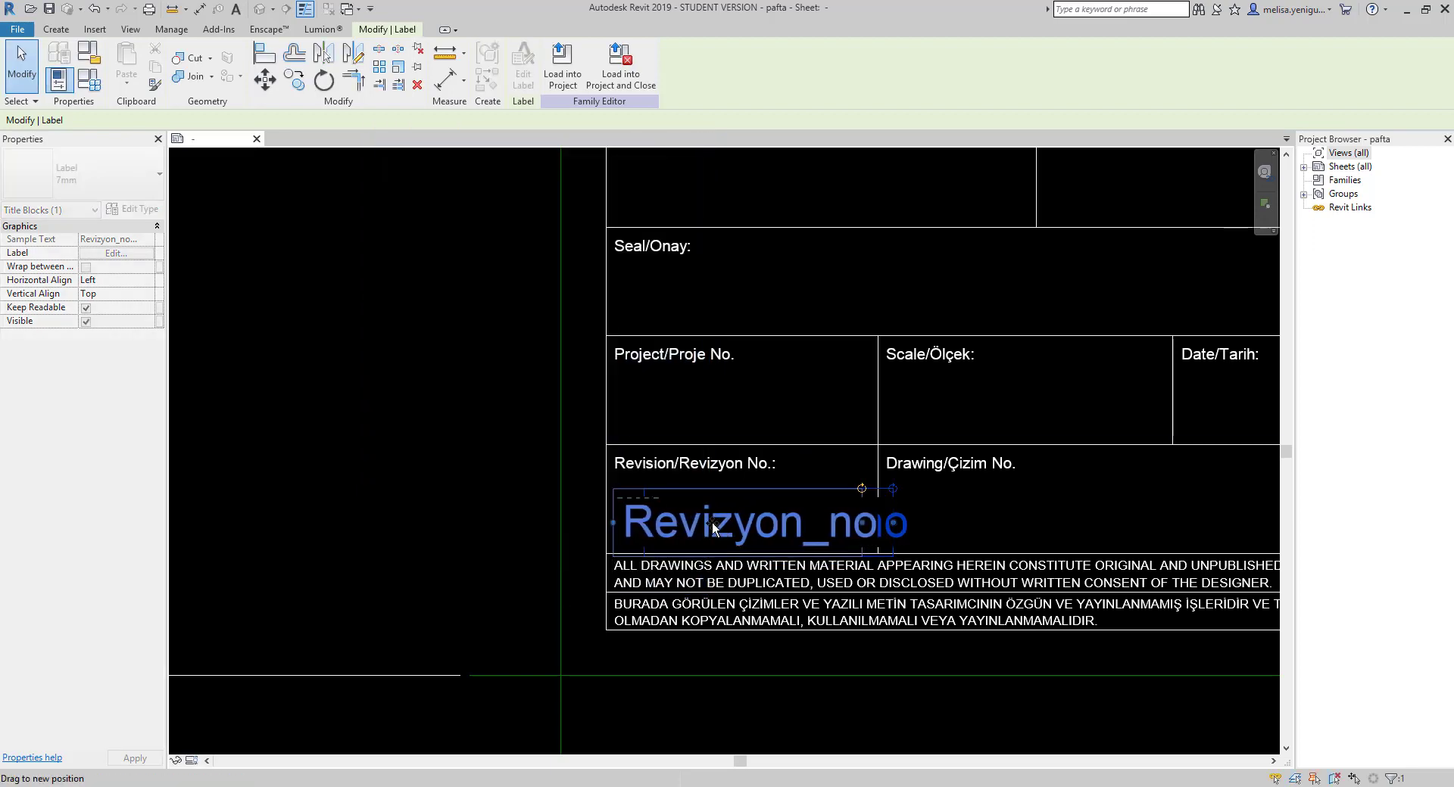
- Shift the Revizyon_no label further left so it fits inside the Revision/Revizyon No. box
{"action": "key", "text": "Escape"}
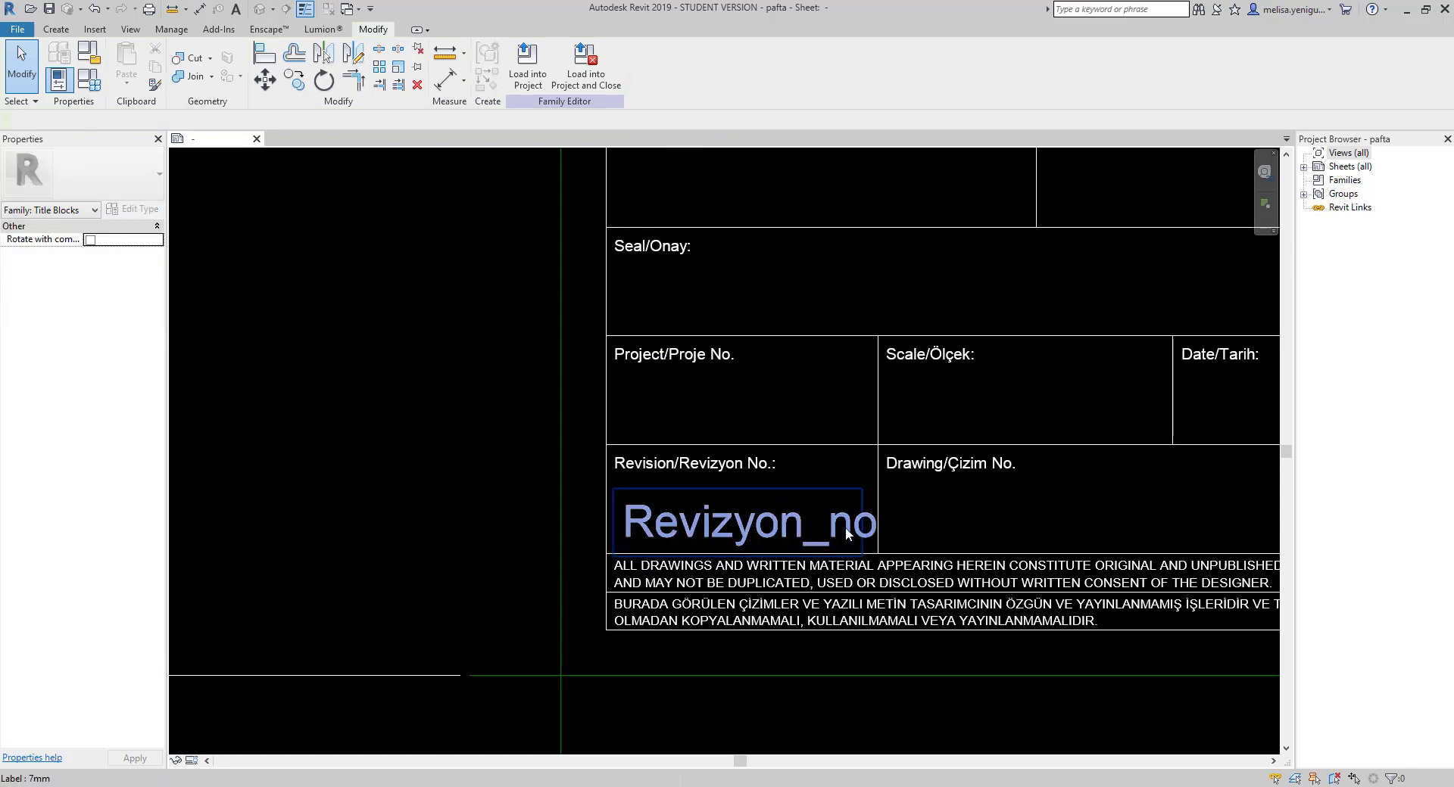
{"action": "middle_click_drag", "start_coordinate": [848, 534], "coordinate": [610, 555]}
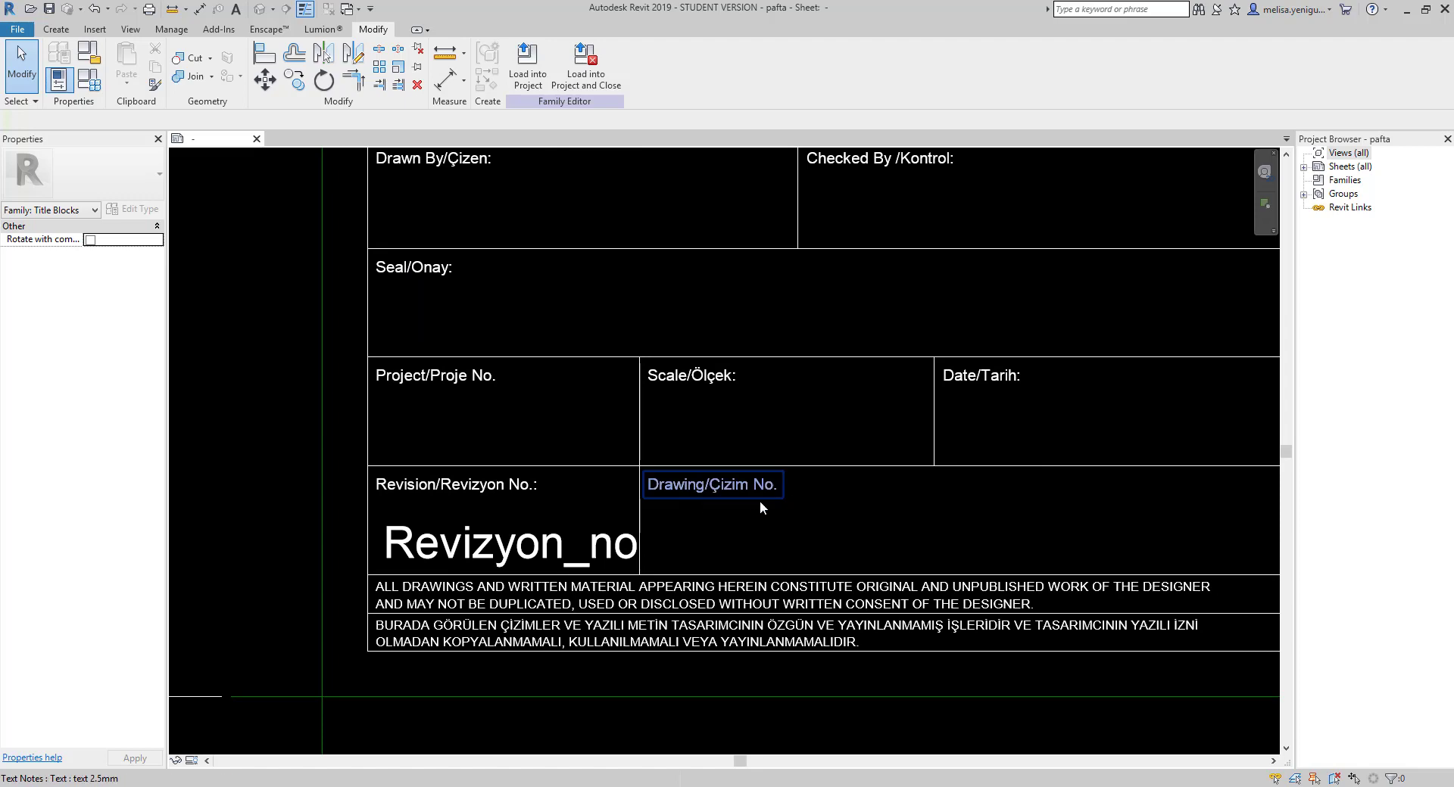
{"action": "scroll", "coordinate": [815, 496], "scroll_direction": "down", "scroll_amount": 1}
{"action": "left_click", "coordinate": [580, 536]}
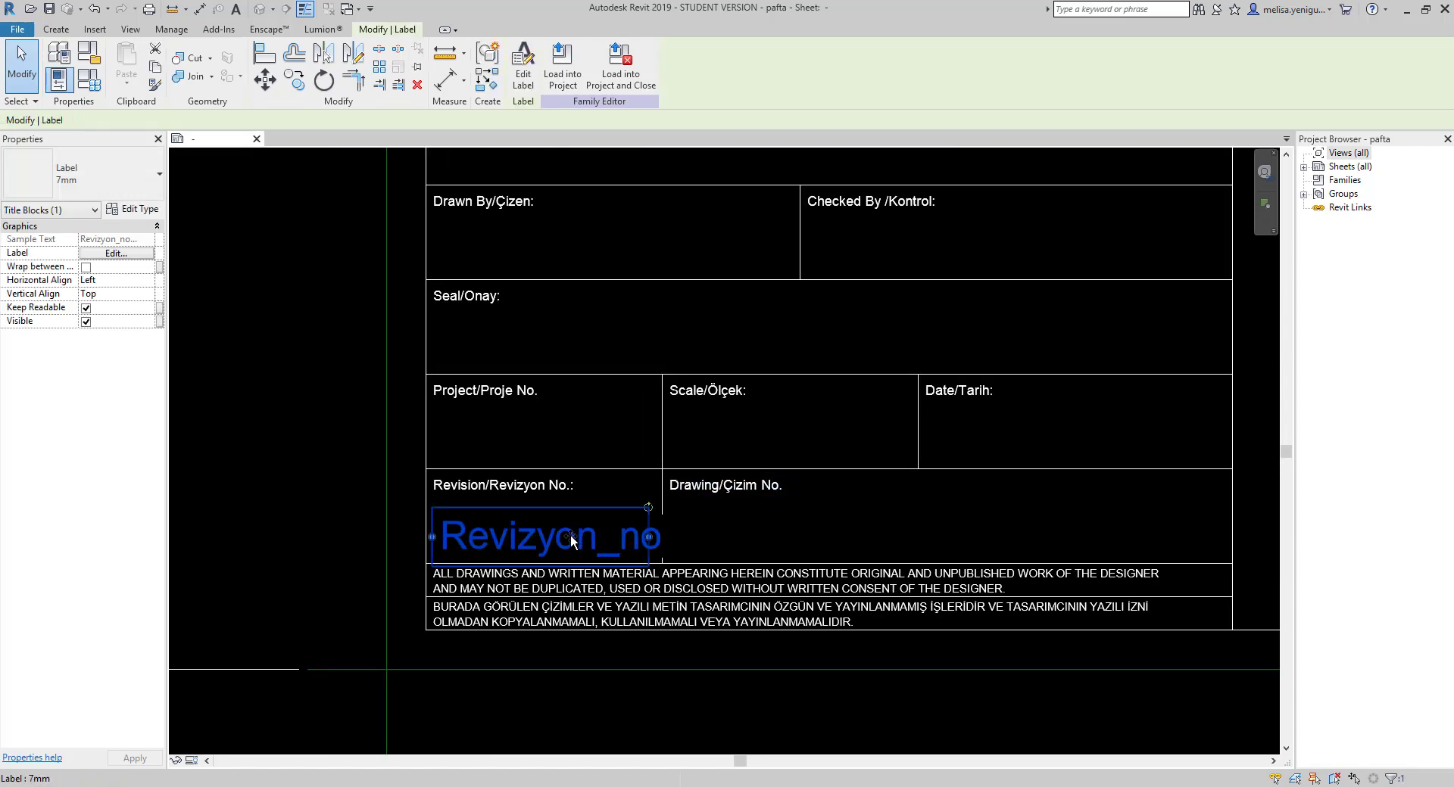
{"action": "left_click_drag", "start_coordinate": [579, 536], "coordinate": [572, 536]}
{"action": "key", "text": "Escape"}
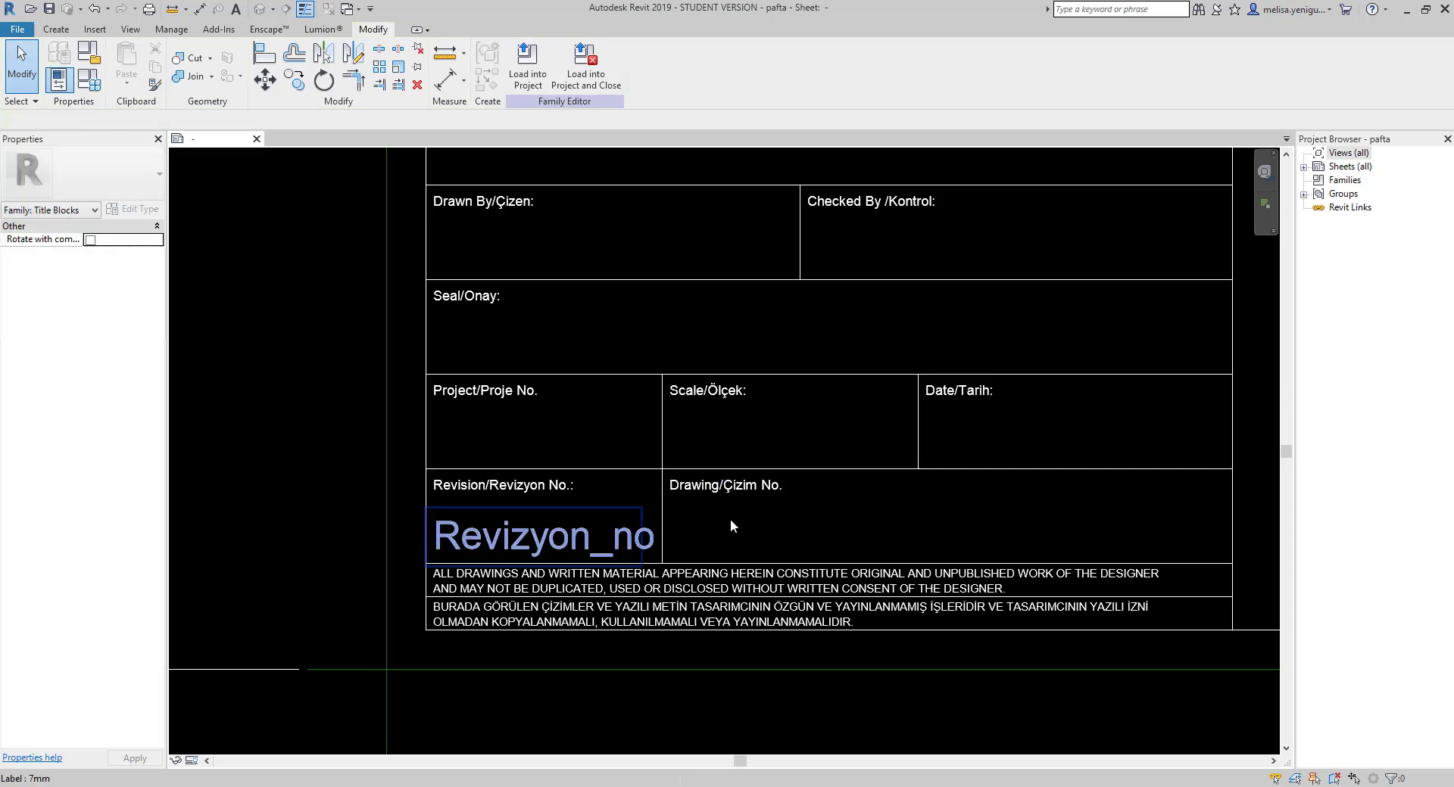
- Start a new label in the Drawing No. cell and choose to add a shared parameter
{"action": "left_click", "coordinate": [56, 29]}
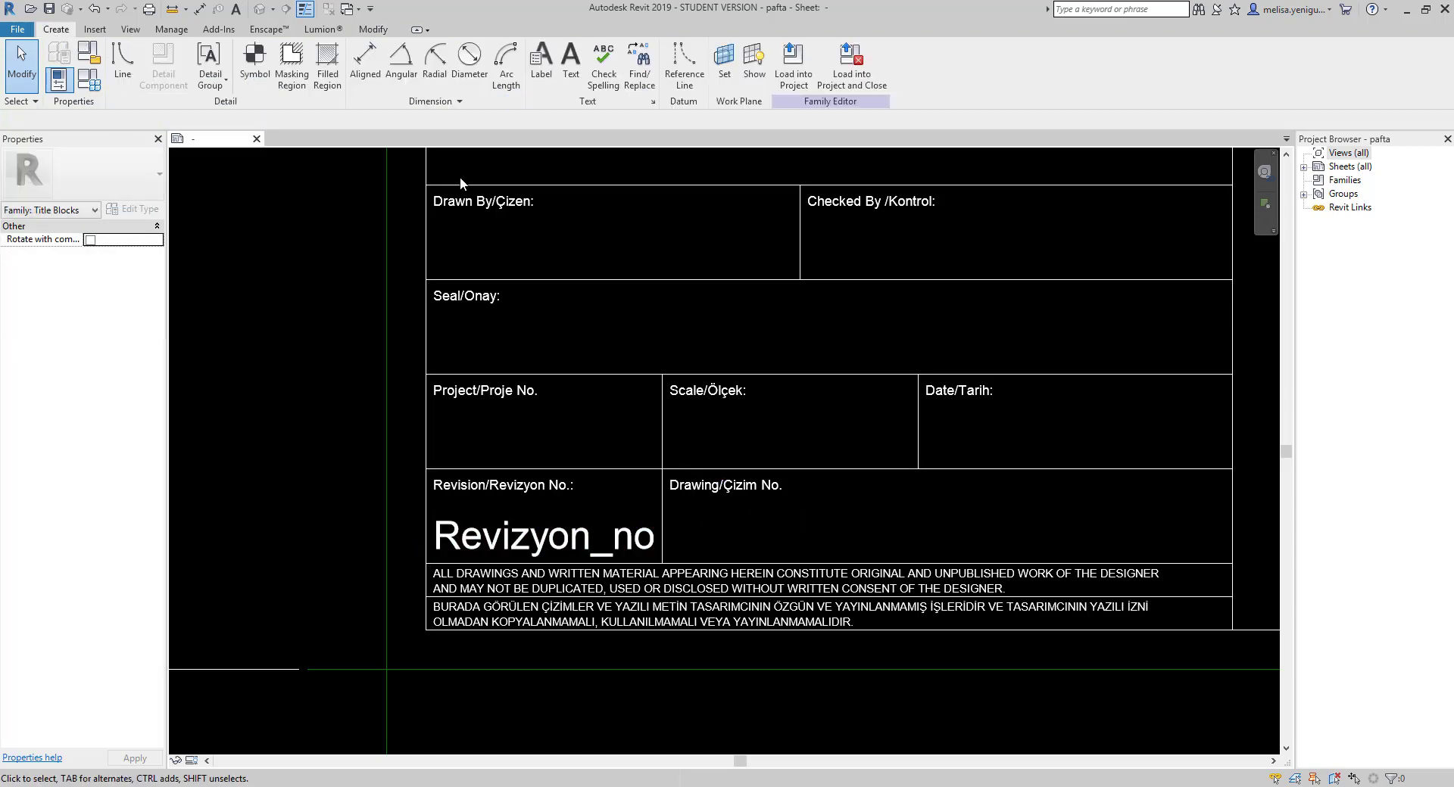
{"action": "left_click", "coordinate": [547, 59]}
{"action": "left_click", "coordinate": [765, 534]}
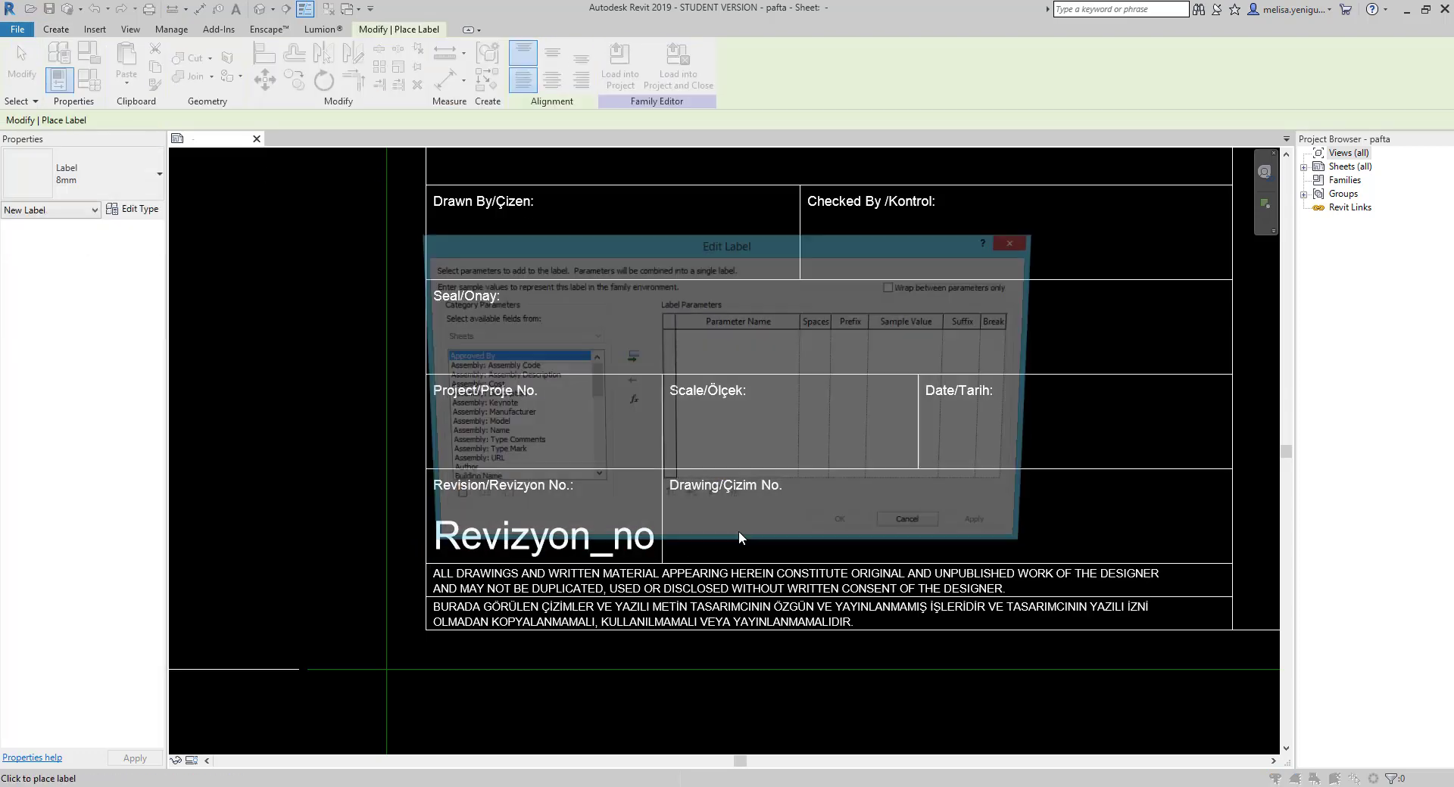
{"action": "left_click", "coordinate": [442, 502]}
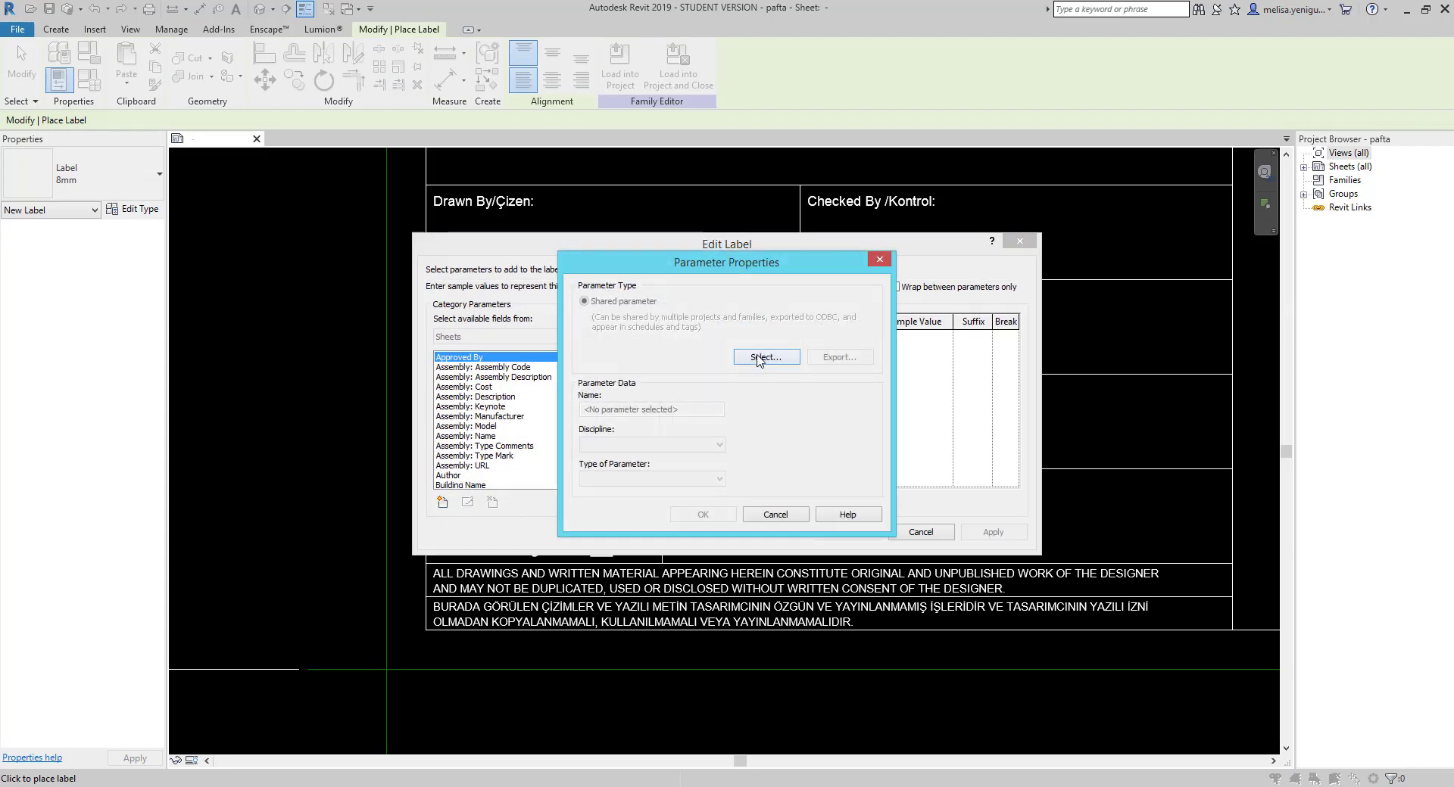
{"action": "left_click", "coordinate": [767, 359]}
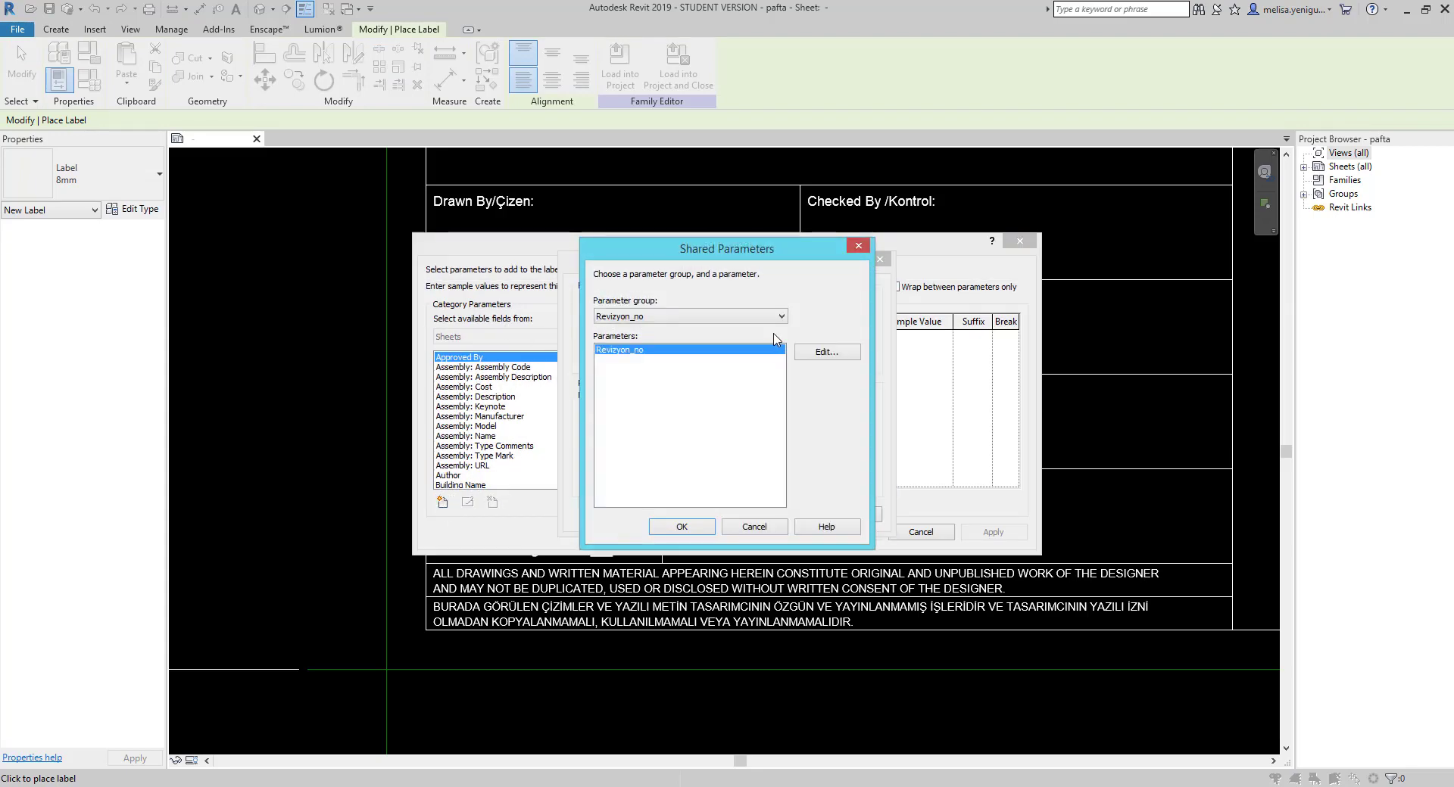
- Create a new, empty shared parameter file named Çizim_no.txt
{"action": "left_click", "coordinate": [827, 353]}
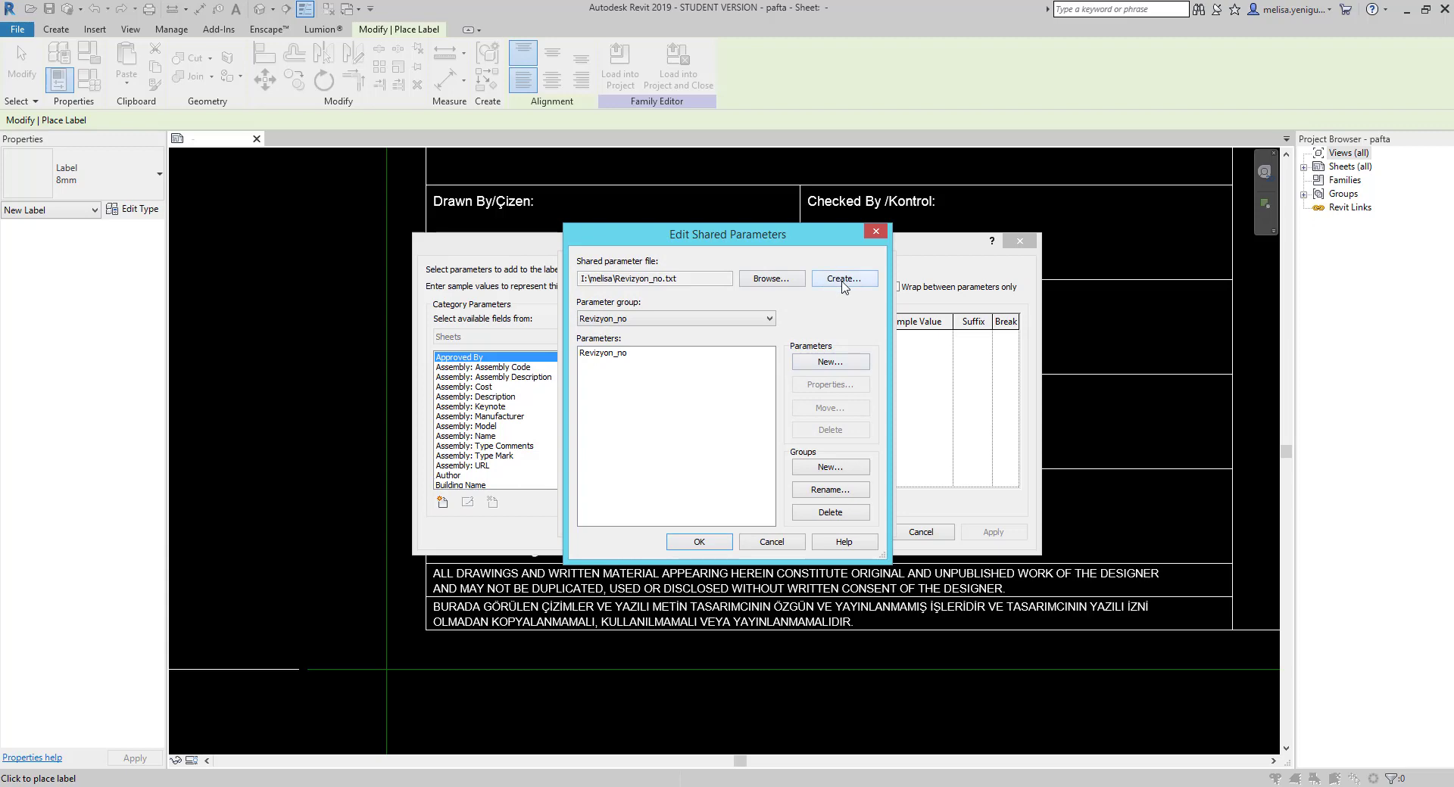
{"action": "left_click", "coordinate": [842, 280]}
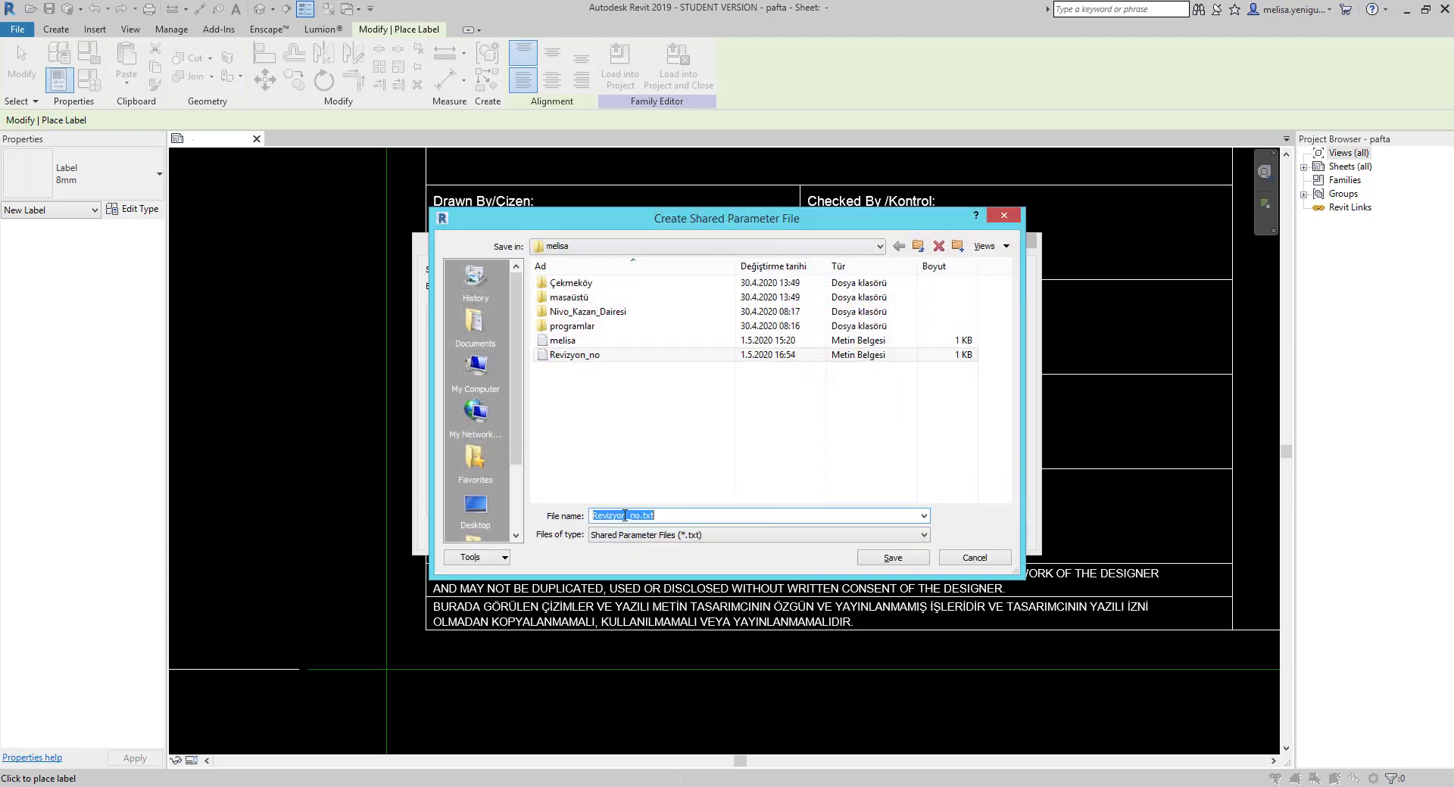
{"action": "left_click_drag", "start_coordinate": [624, 516], "coordinate": [588, 517]}
{"action": "key", "text": "BackSpace"}
{"action": "type", "text": "Çizim"}
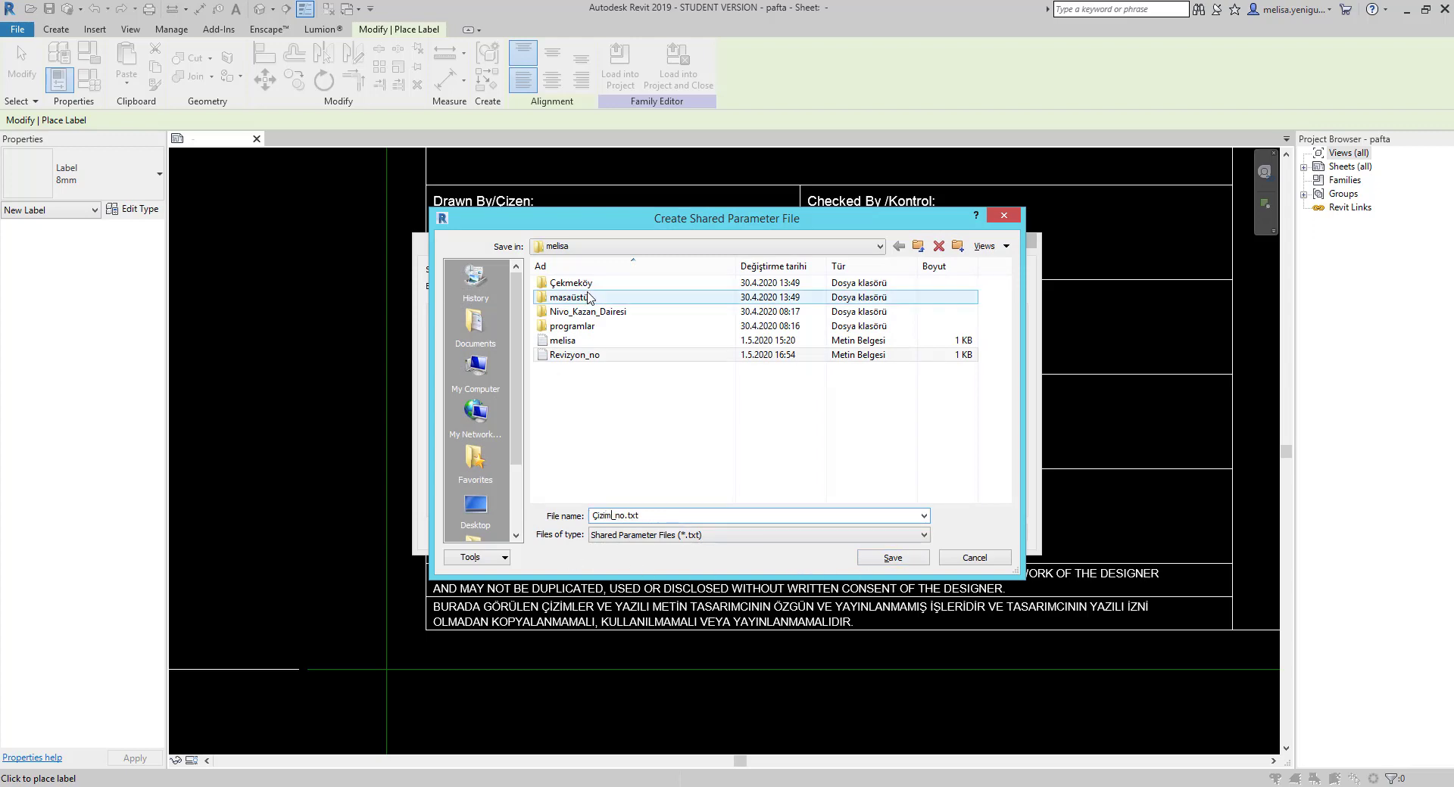
{"action": "left_click", "coordinate": [894, 558]}
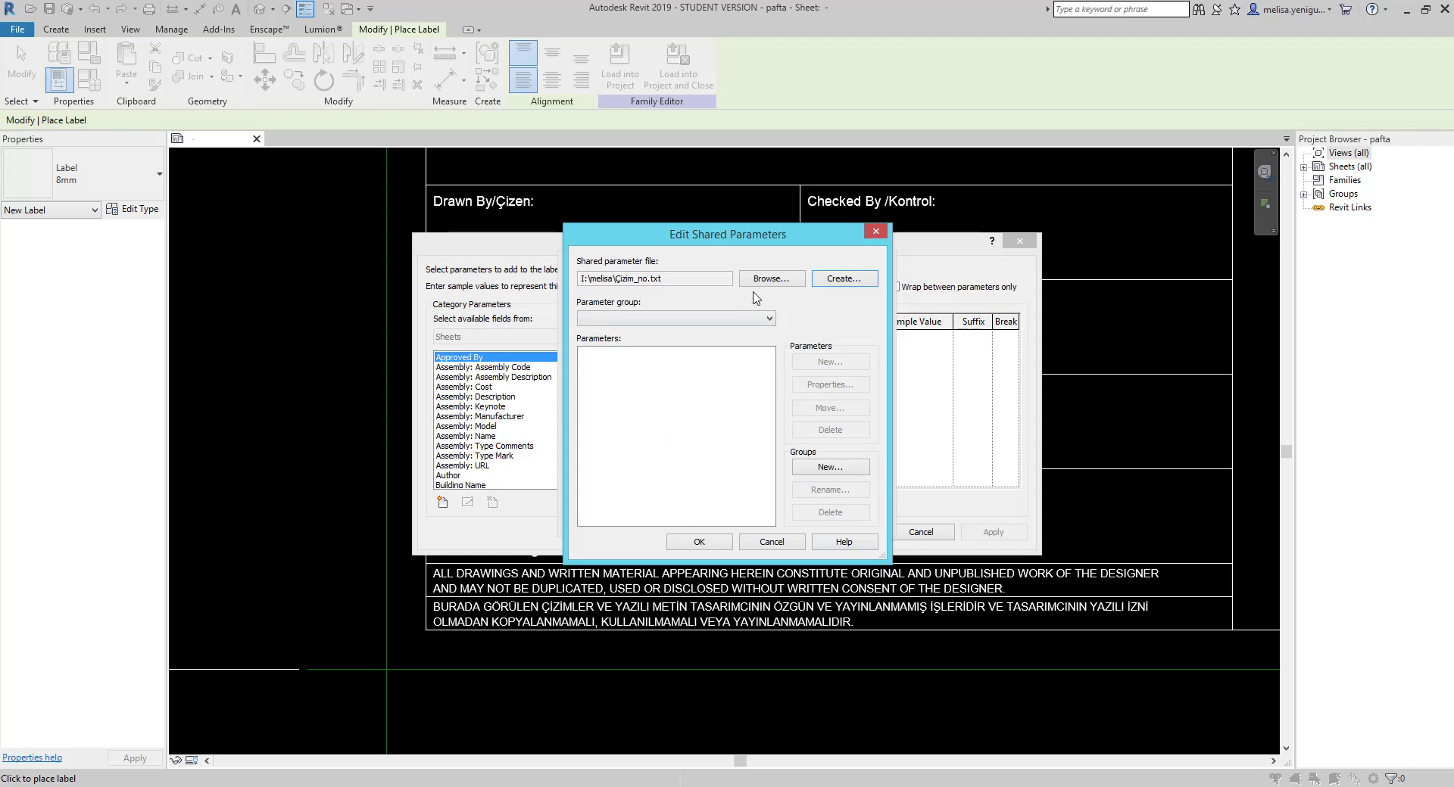
- Abandon a second file and a Çizim_no group, then browse for an existing parameter file
{"action": "left_click", "coordinate": [839, 280]}
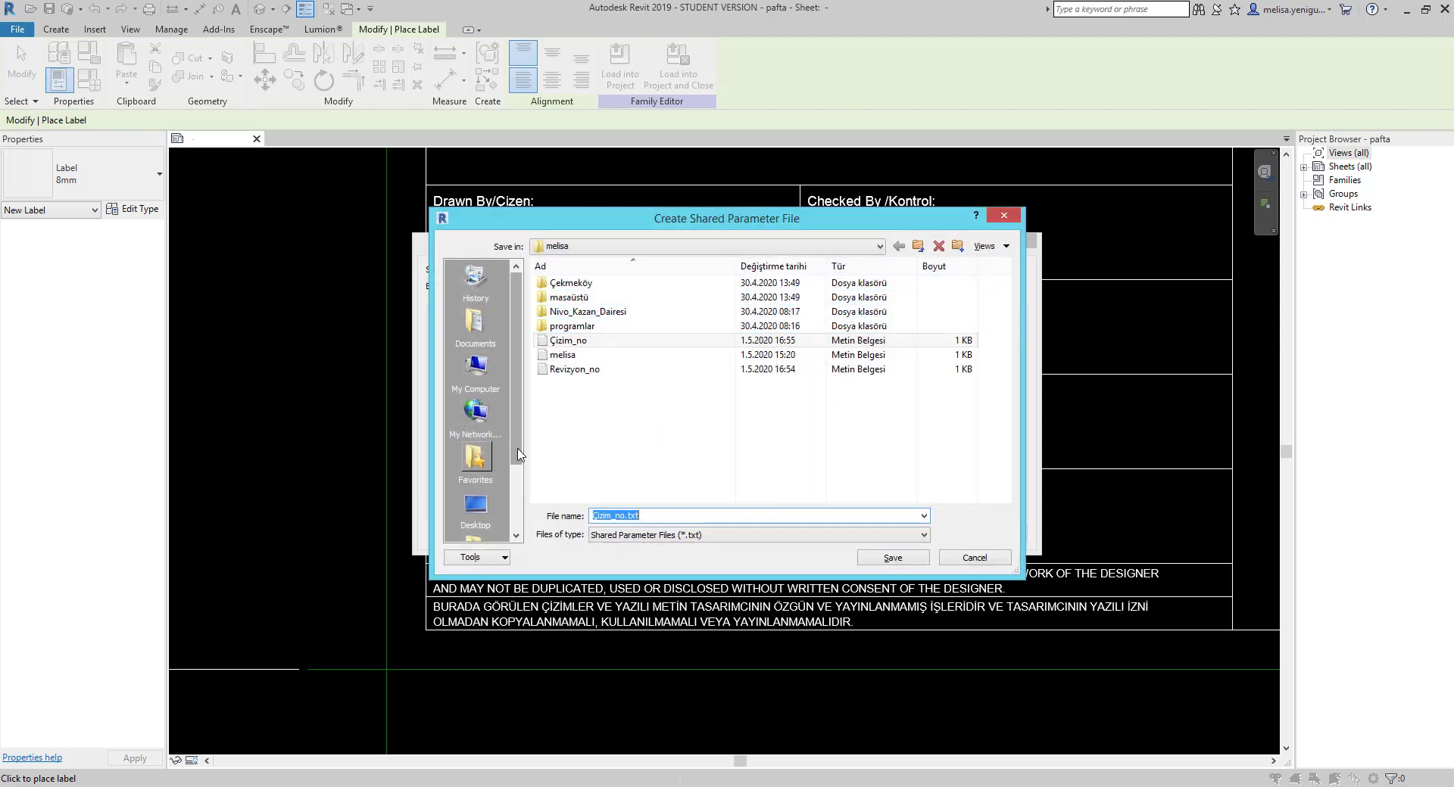
{"action": "left_click", "coordinate": [1001, 559]}
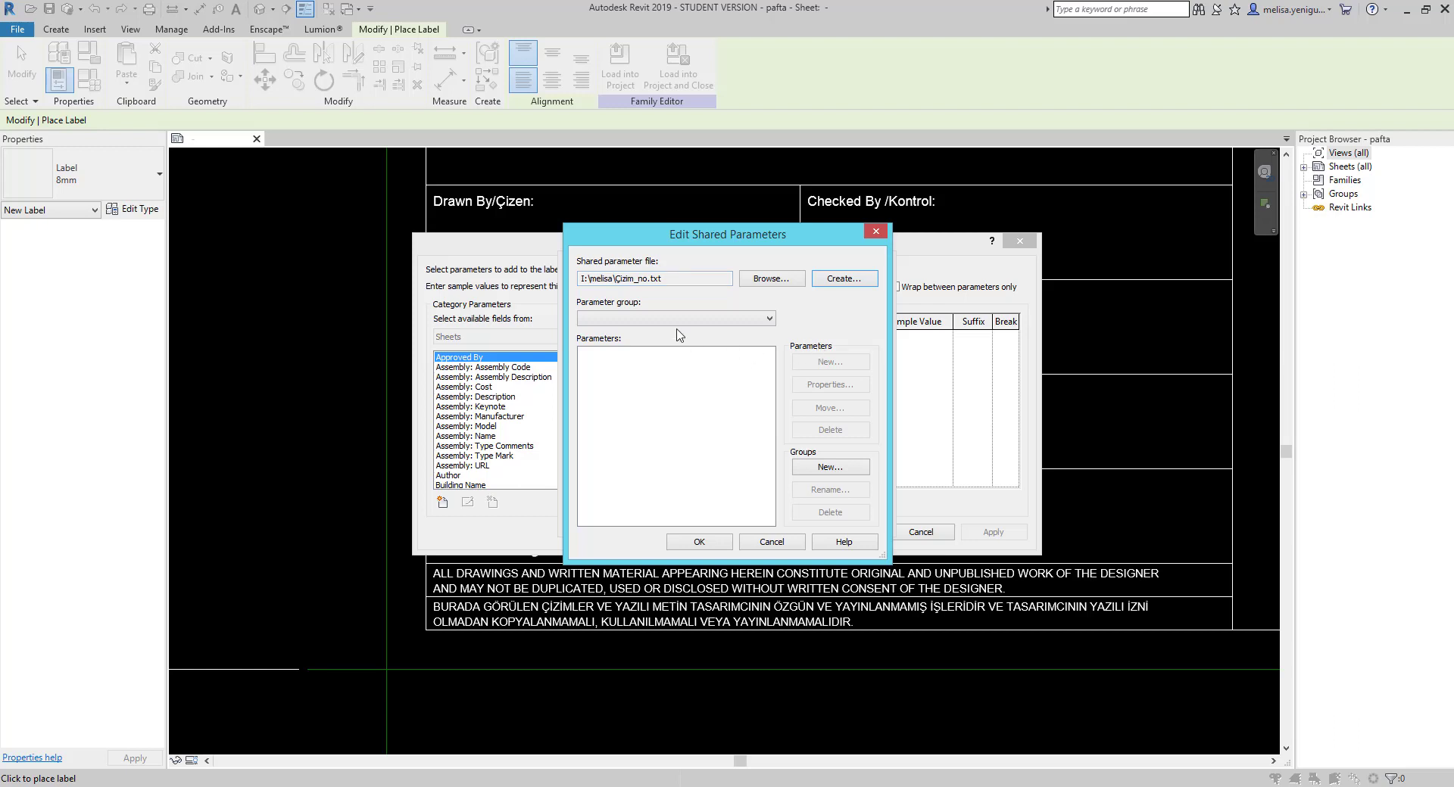
{"action": "left_click", "coordinate": [821, 466]}
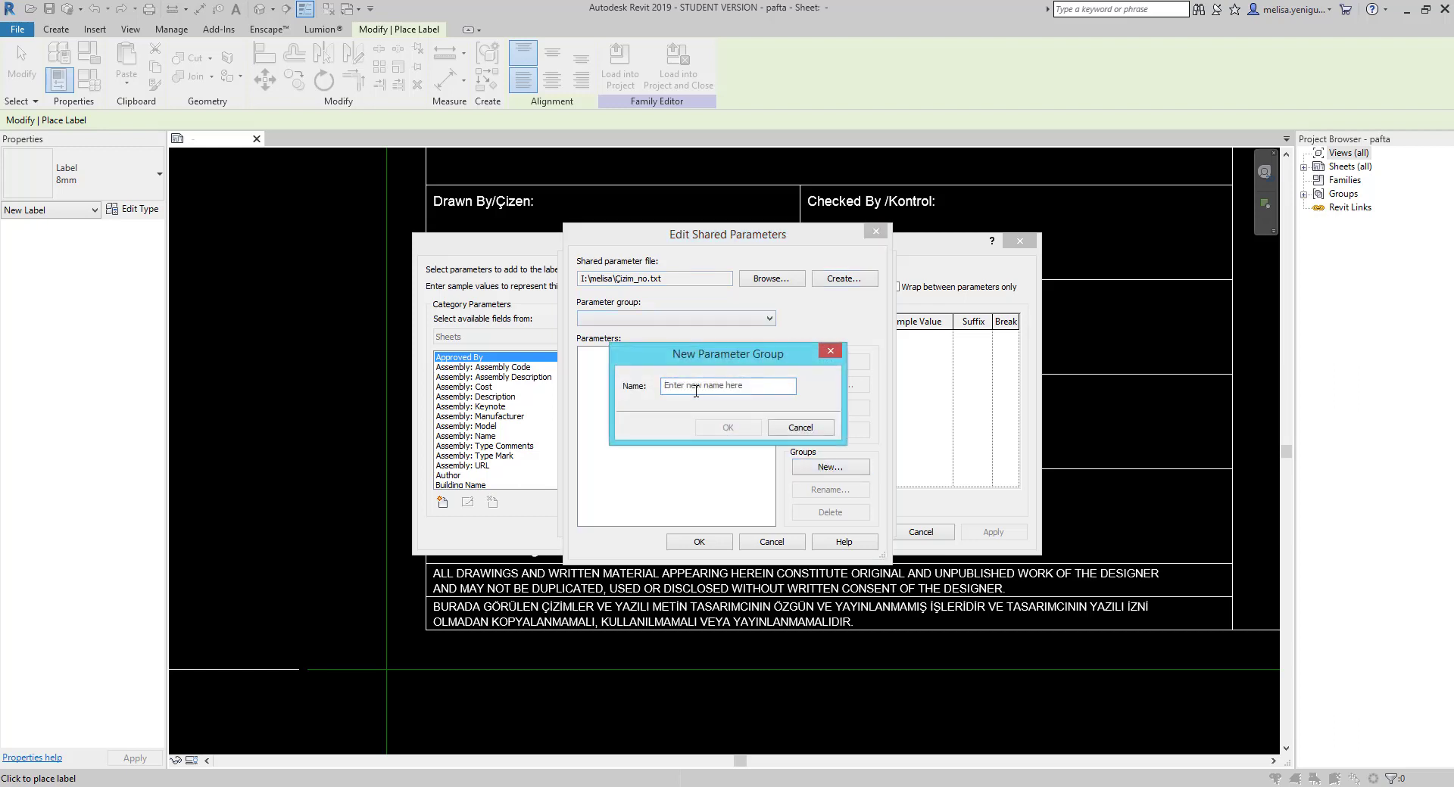
{"action": "type", "text": "Çizim_"}
{"action": "type", "text": "no"}
{"action": "left_click", "coordinate": [800, 429]}
{"action": "left_click", "coordinate": [770, 280]}
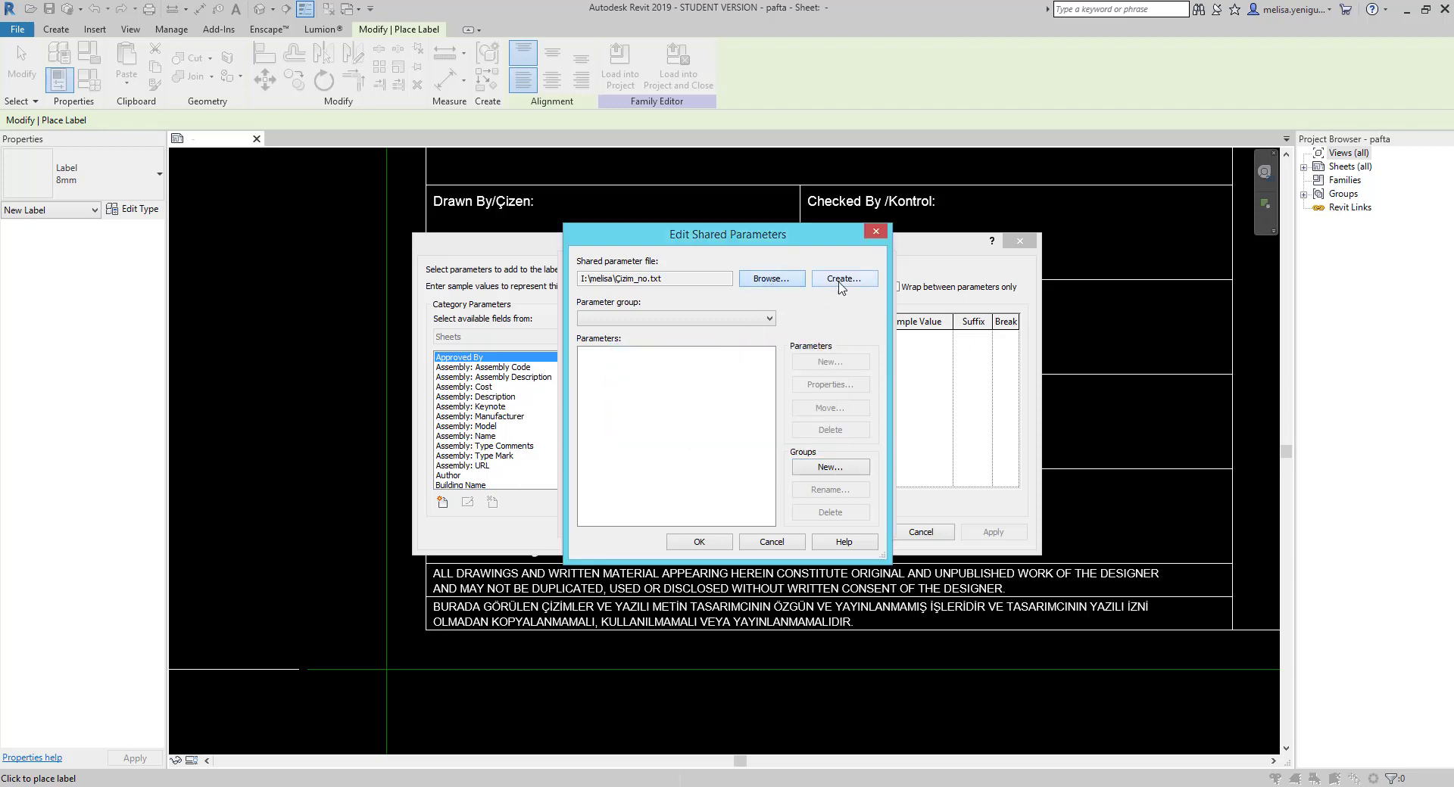
{"action": "left_click", "coordinate": [805, 280]}
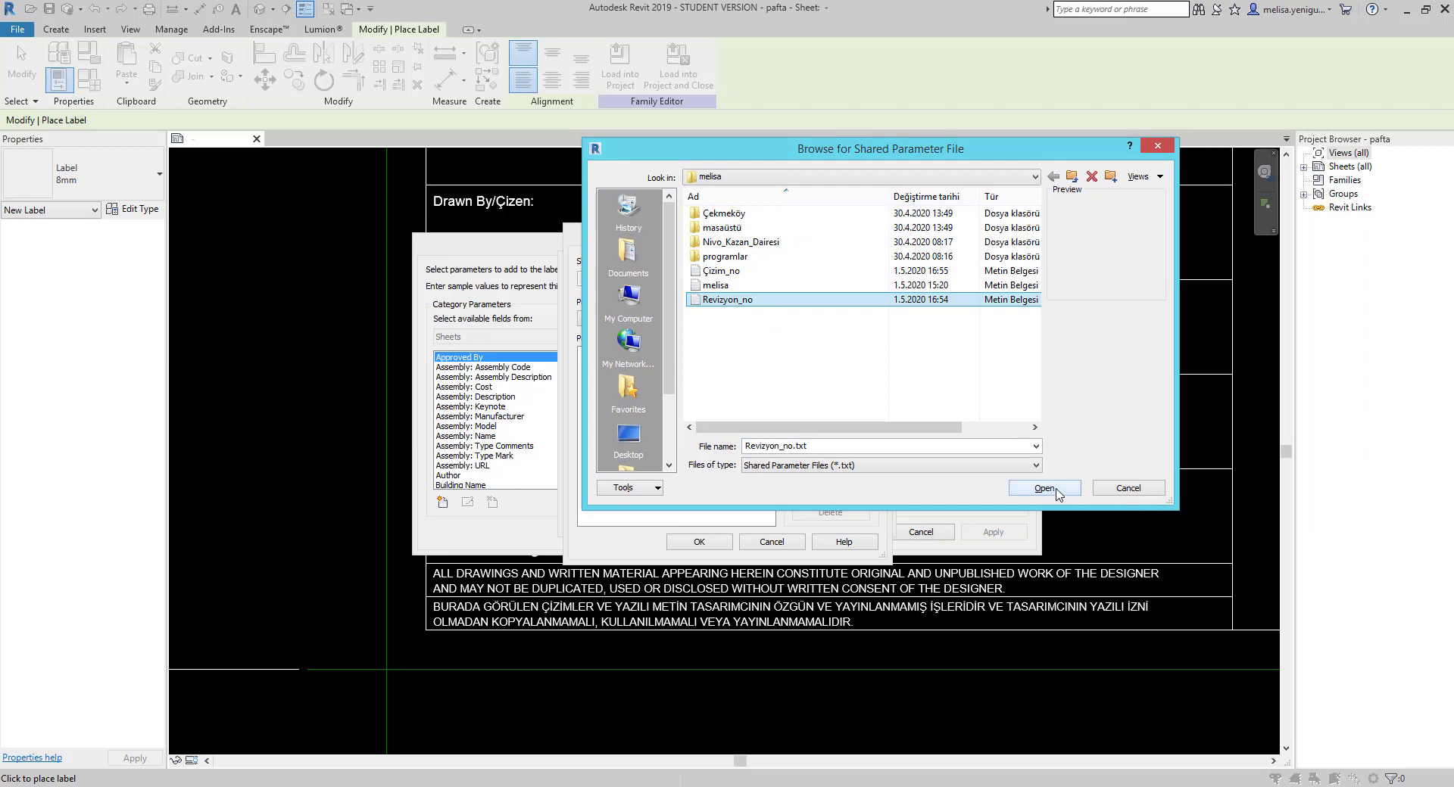
- Reopen Revizyon_no.txt, add a Text parameter Çizim_no, and pick it for the label
{"action": "left_click", "coordinate": [1058, 494]}
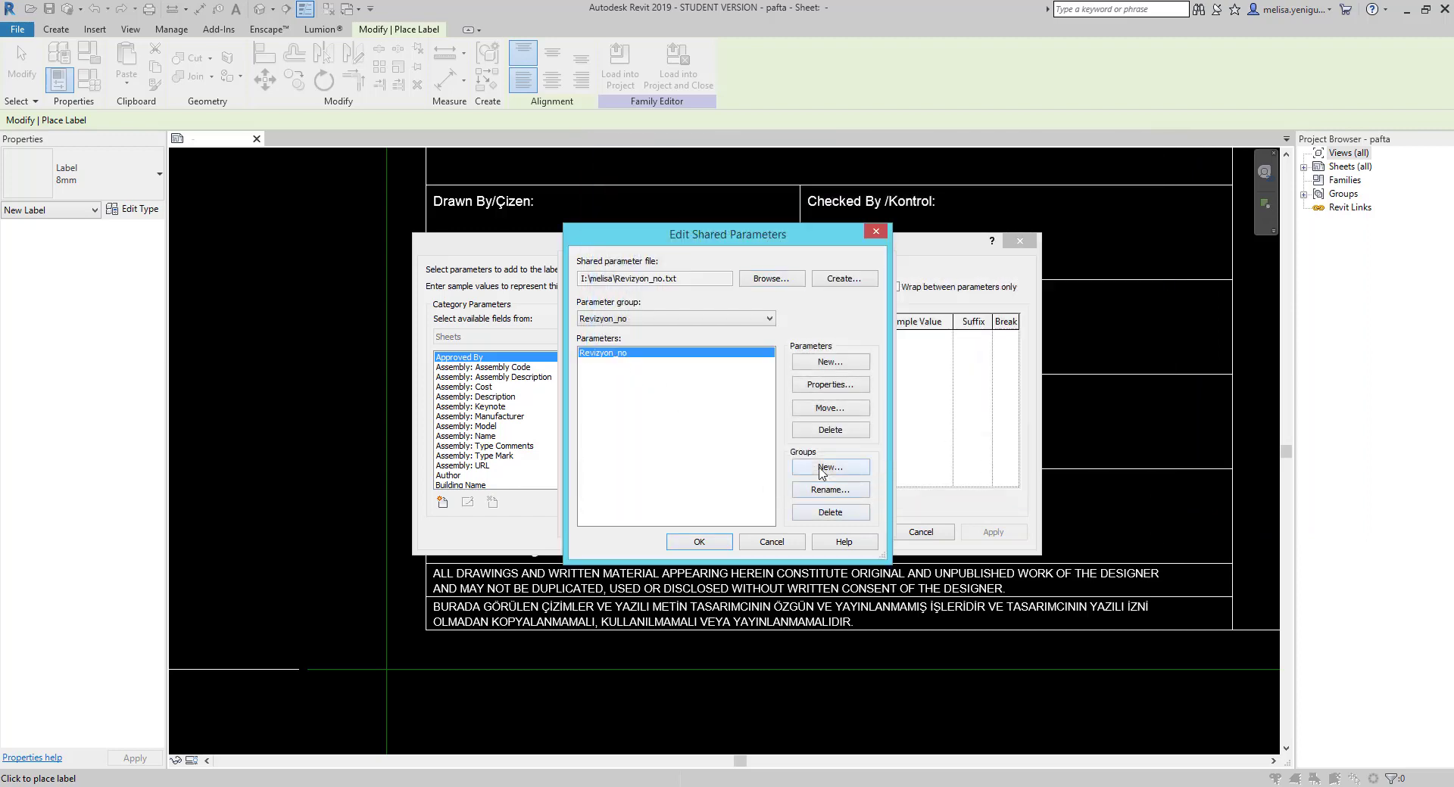
{"action": "left_click", "coordinate": [822, 366]}
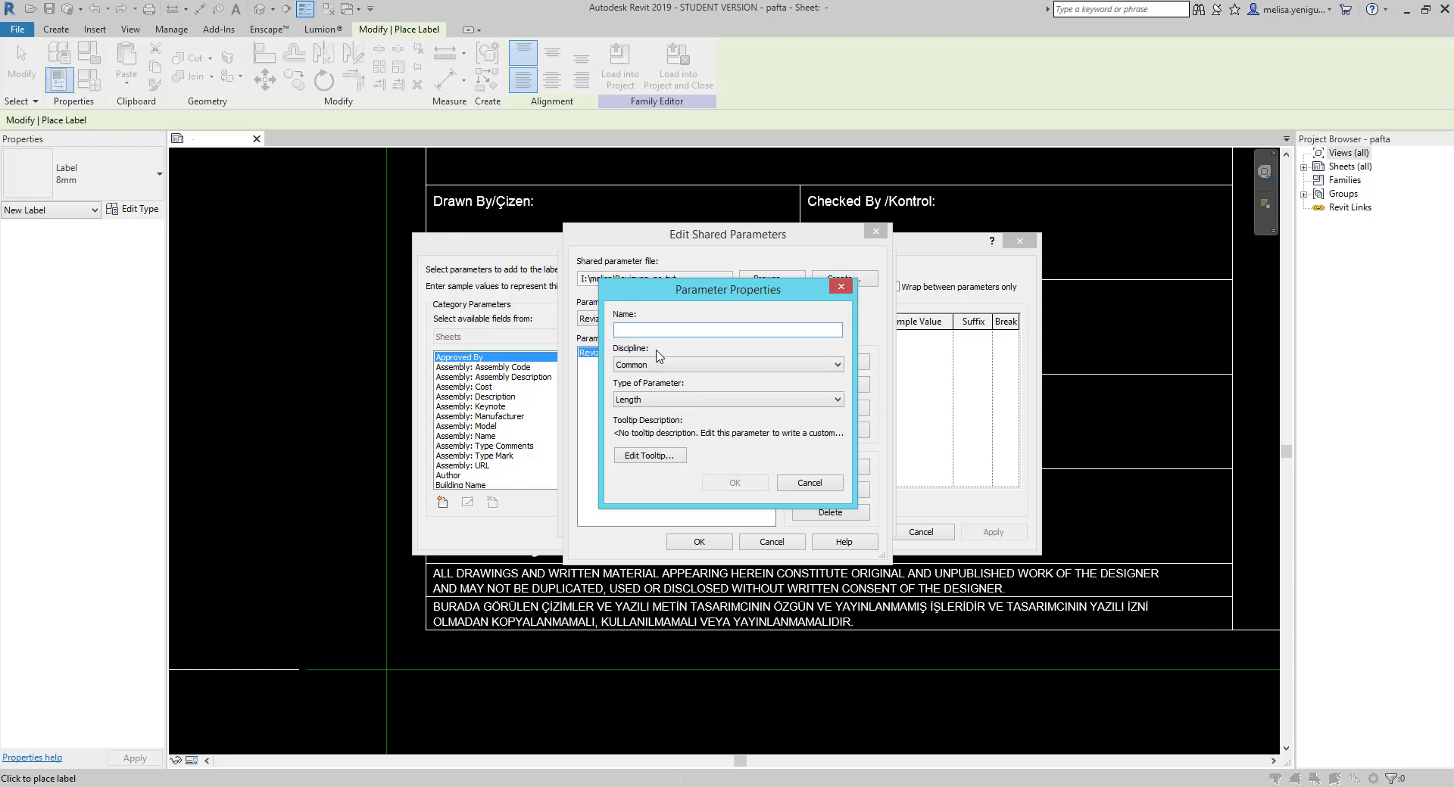
{"action": "type", "text": "Çizim"}
{"action": "type", "text": "_no"}
{"action": "left_click", "coordinate": [708, 400]}
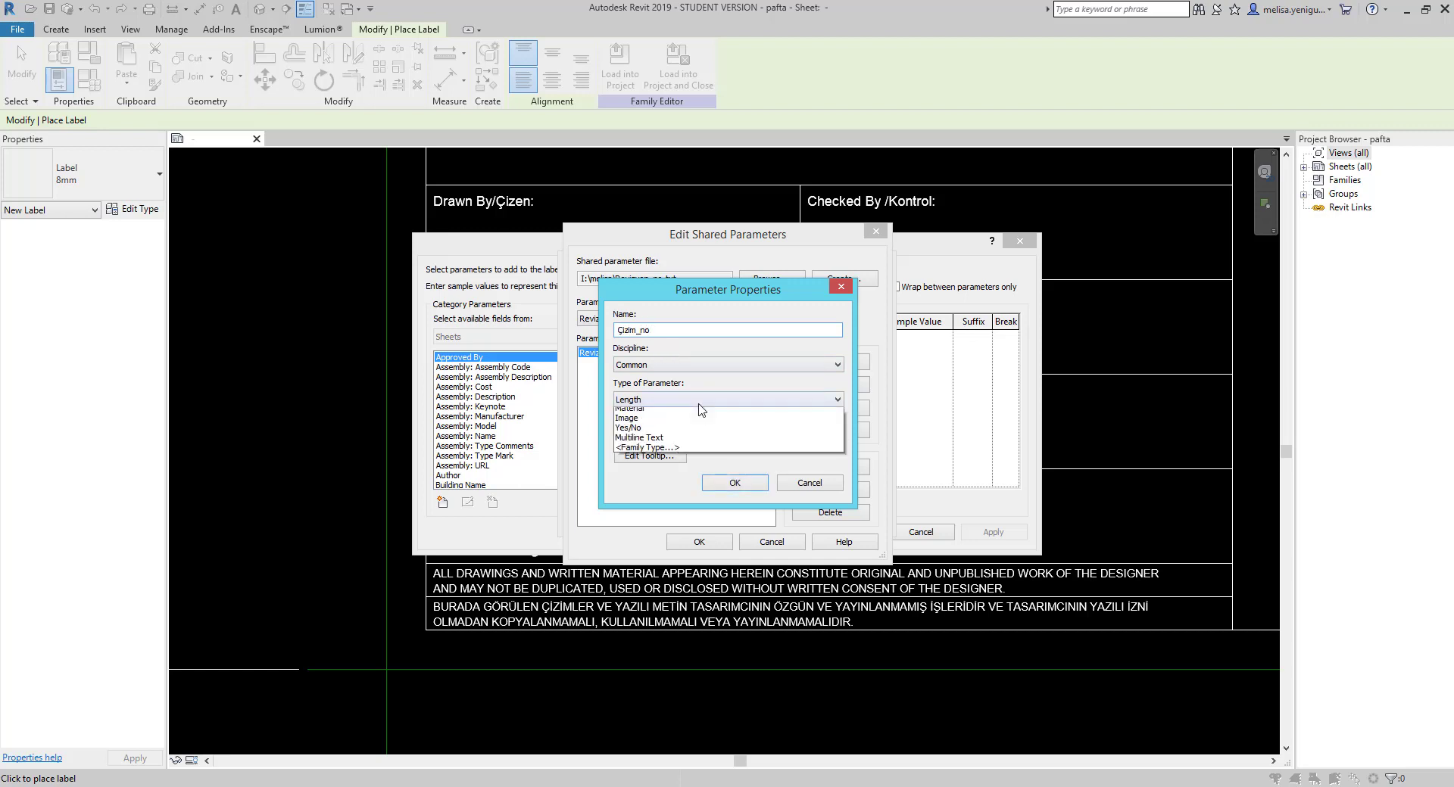
{"action": "left_click", "coordinate": [657, 419]}
{"action": "left_click", "coordinate": [743, 483]}
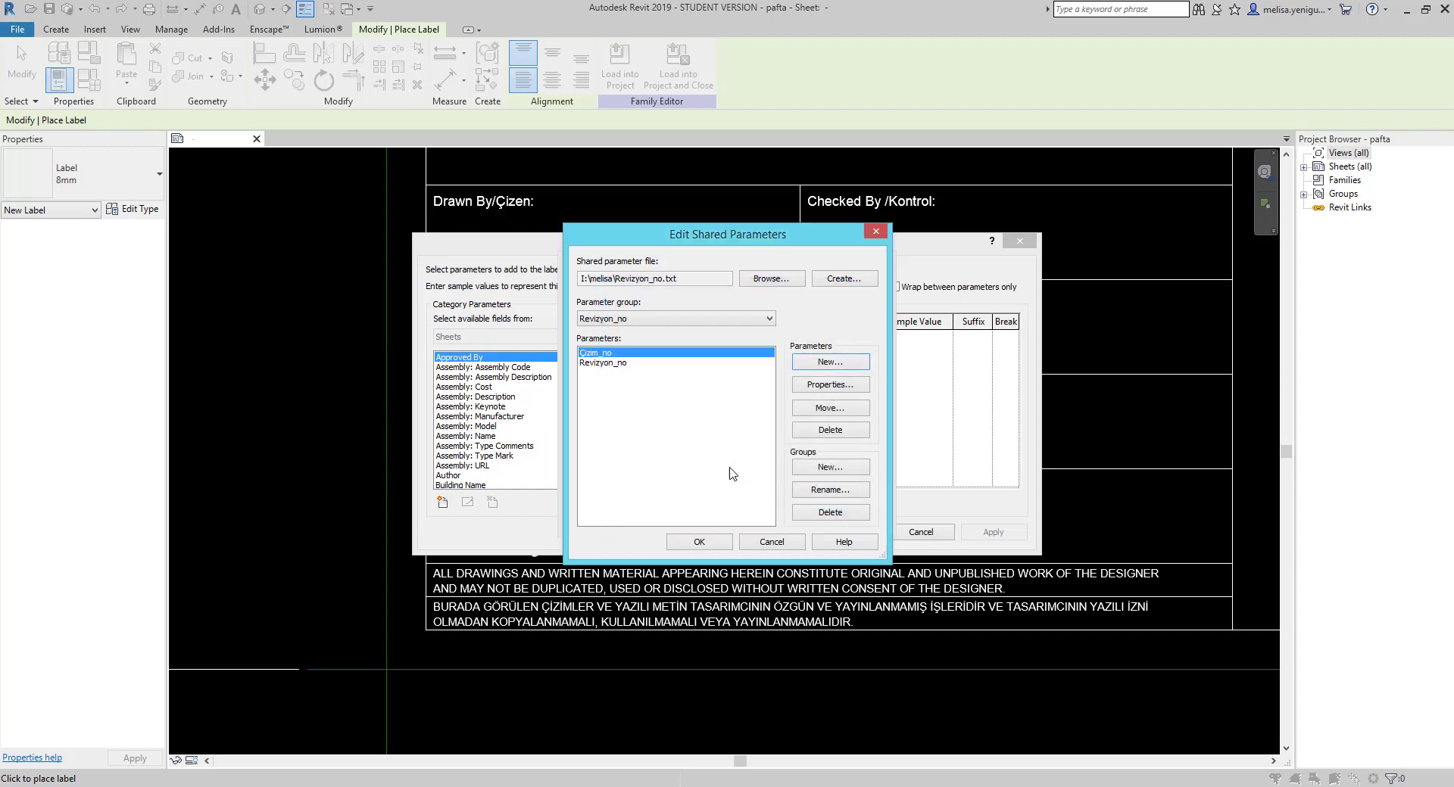
{"action": "left_click", "coordinate": [685, 541]}
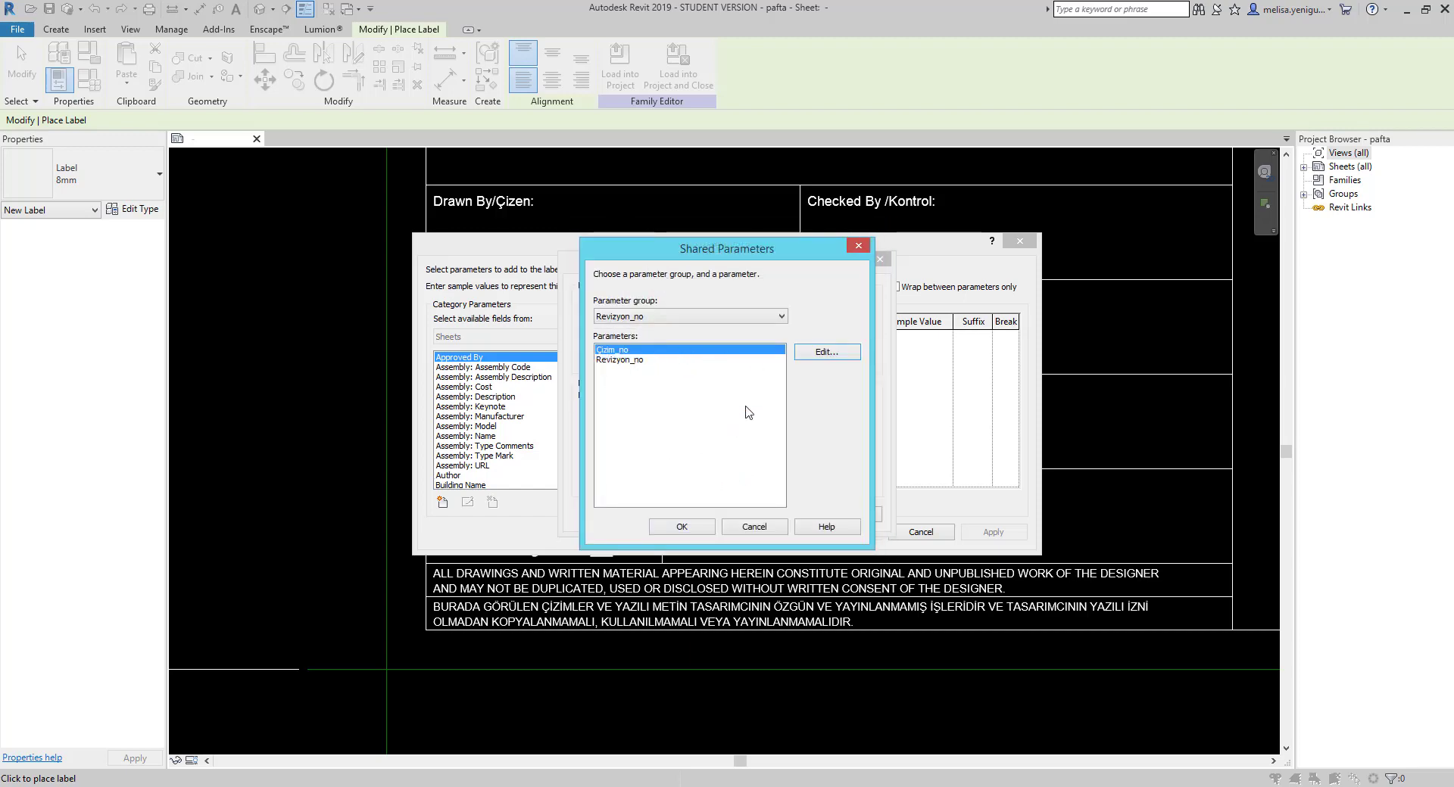
{"action": "left_click", "coordinate": [683, 530]}
- Add Çizim_no to the label and place it in the Drawing No. cell
{"action": "left_click", "coordinate": [666, 512]}
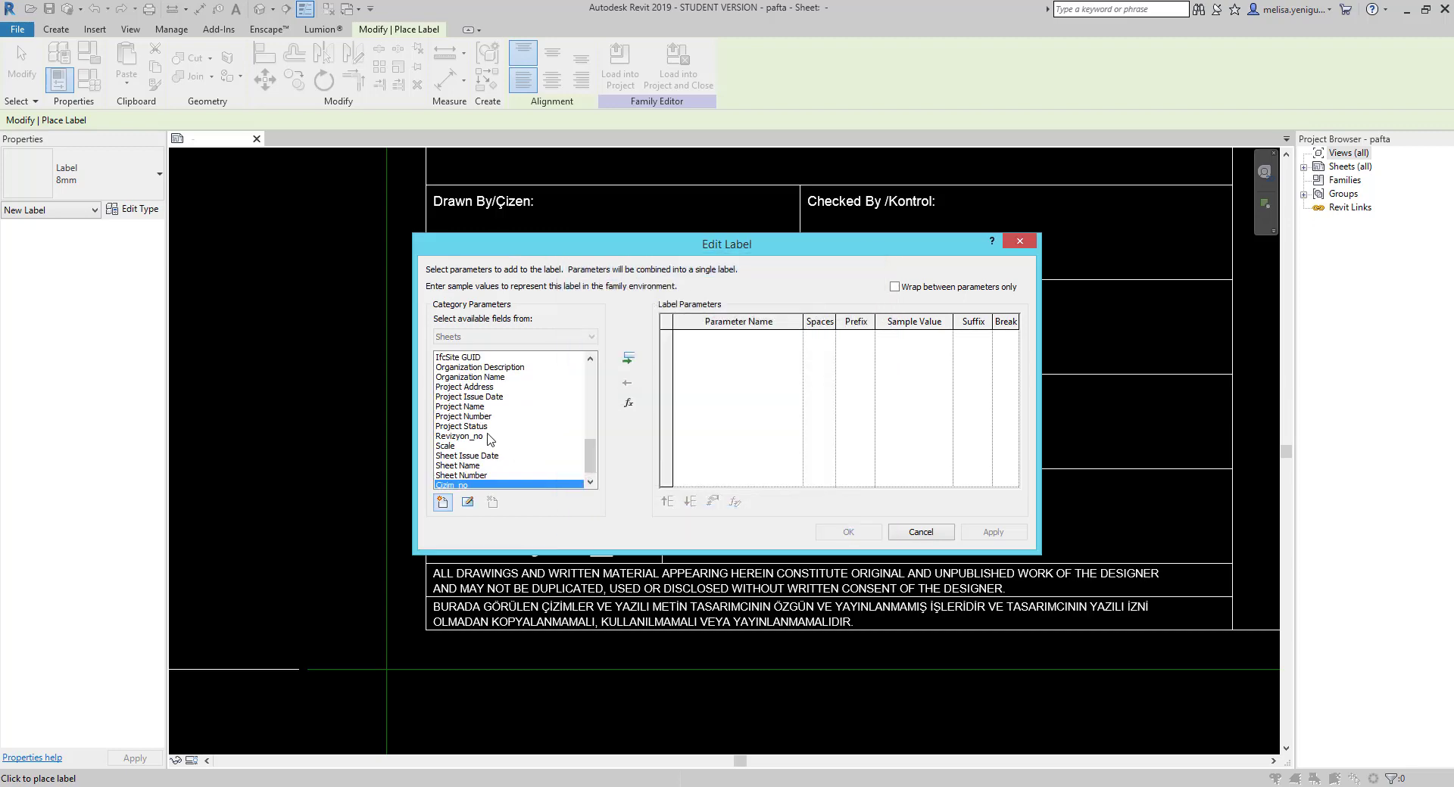
{"action": "scroll", "coordinate": [591, 456], "scroll_direction": "down", "scroll_amount": 1}
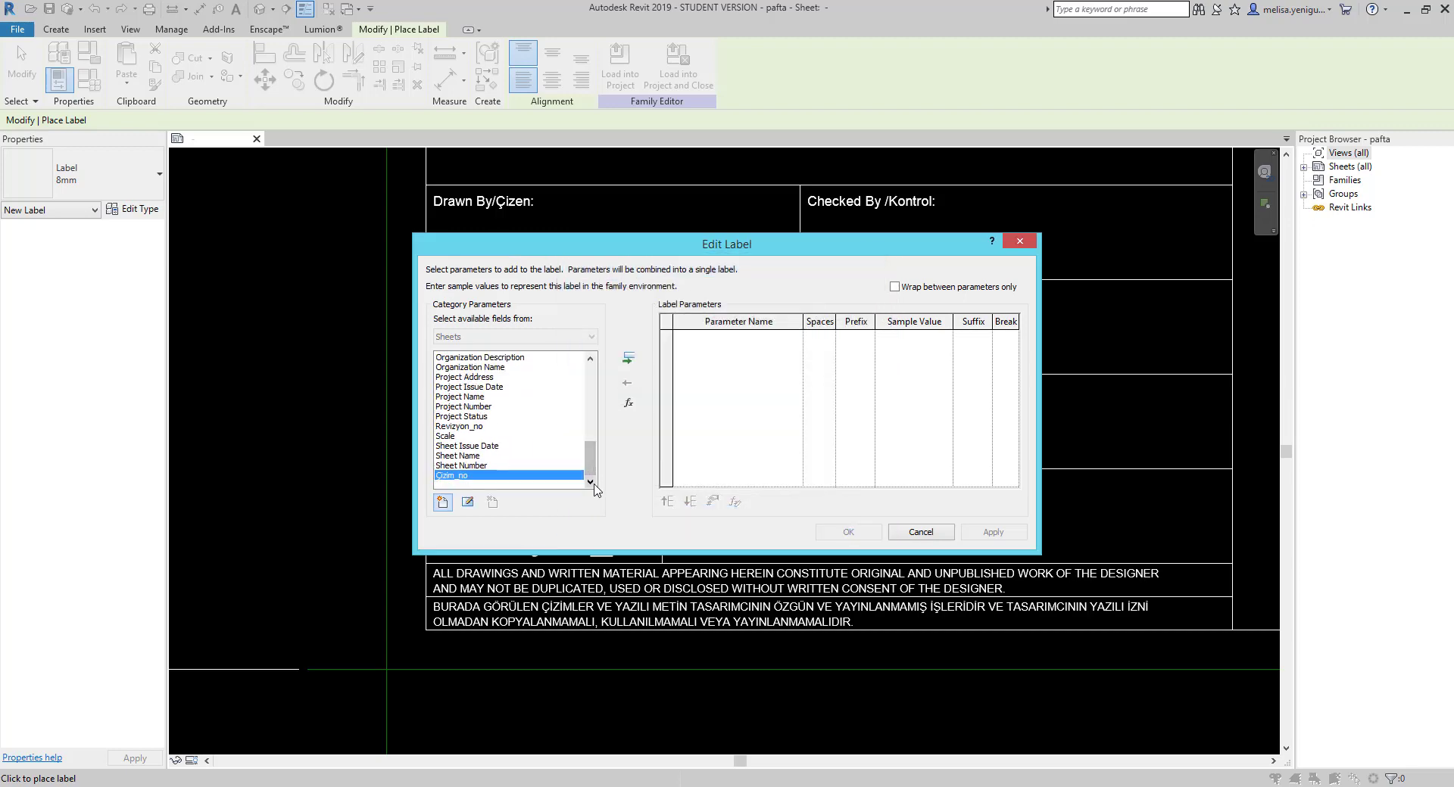
{"action": "left_click", "coordinate": [629, 359]}
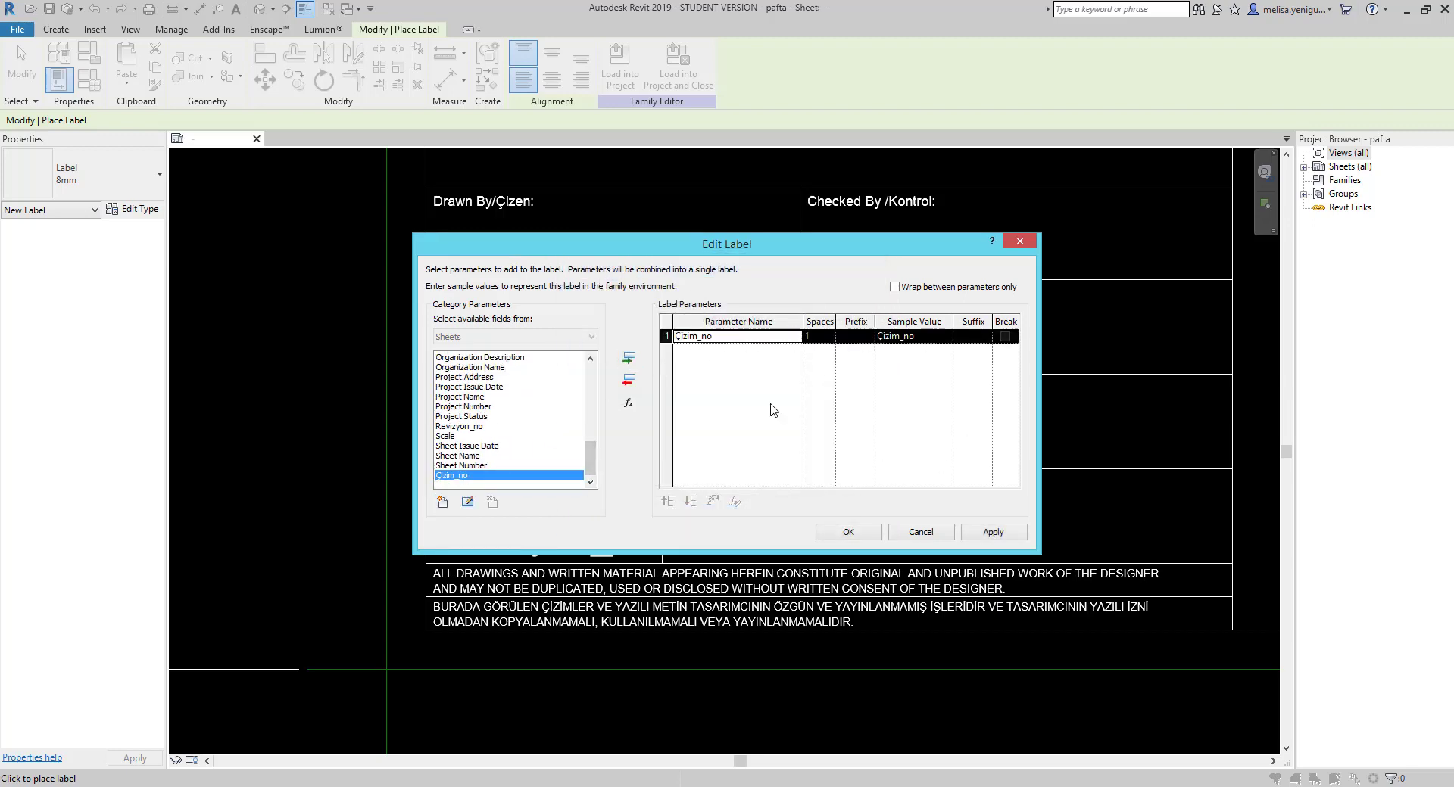
{"action": "left_click", "coordinate": [848, 532]}
{"action": "left_click", "coordinate": [813, 553]}
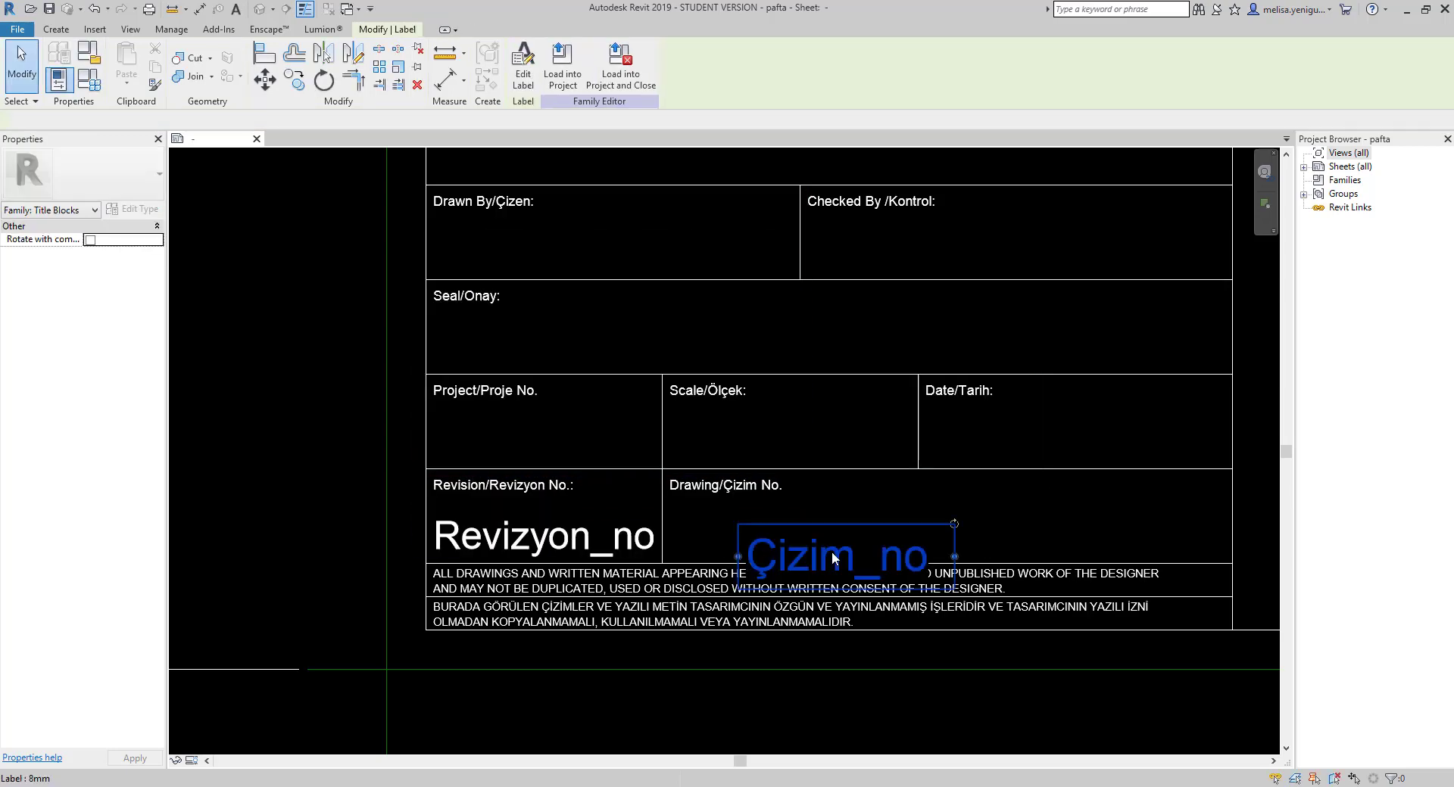
- Switch the Çizim_no label to 7mm, move it right, and widen it to fill the cell
{"action": "left_click", "coordinate": [68, 188]}
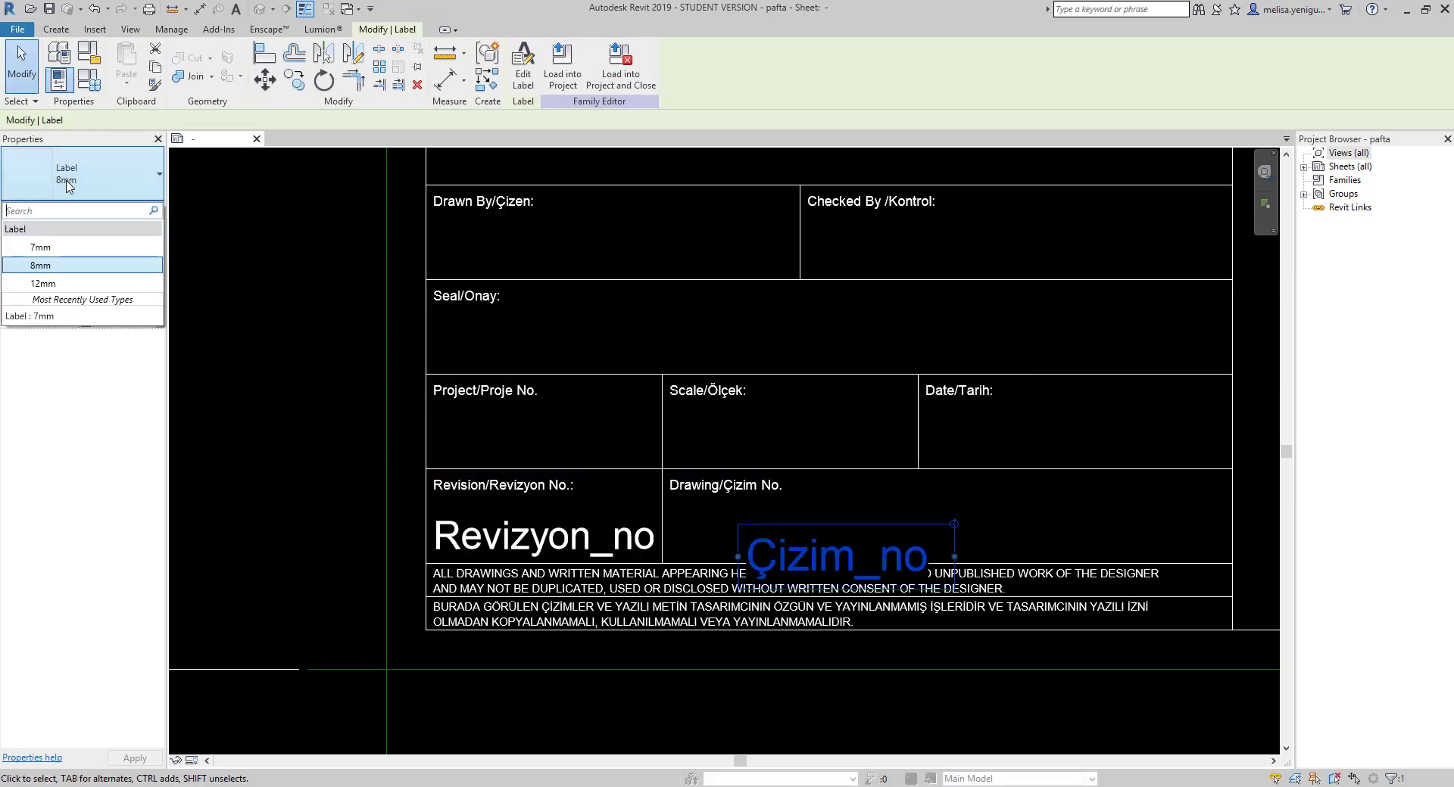
{"action": "left_click", "coordinate": [60, 245]}
{"action": "mouse_move", "coordinate": [775, 544]}
{"action": "left_mouse_down"}
{"action": "mouse_move", "coordinate": [1058, 535]}
{"action": "mouse_move", "coordinate": [892, 540]}
{"action": "left_mouse_up"}
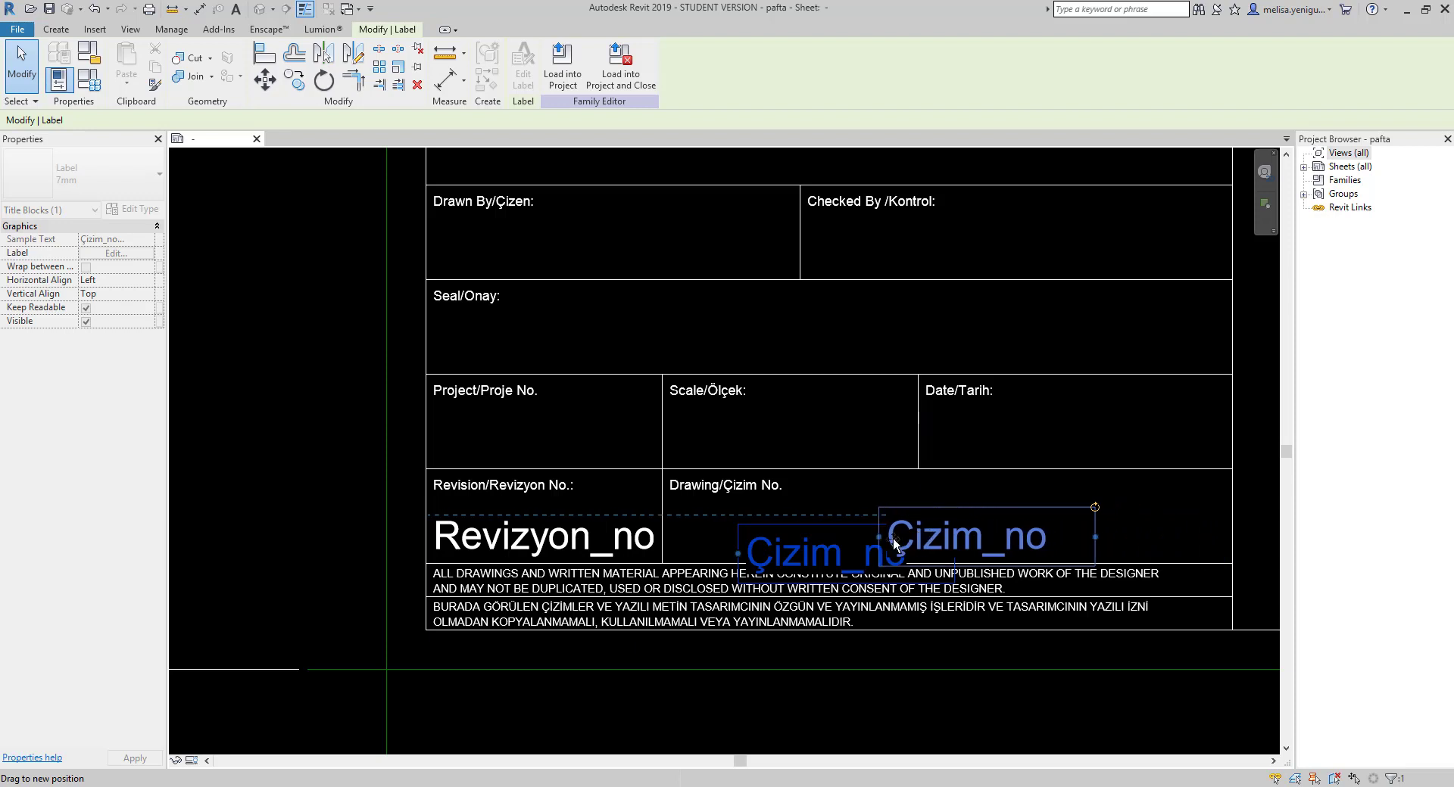
{"action": "left_click_drag", "start_coordinate": [1062, 537], "coordinate": [1231, 539]}
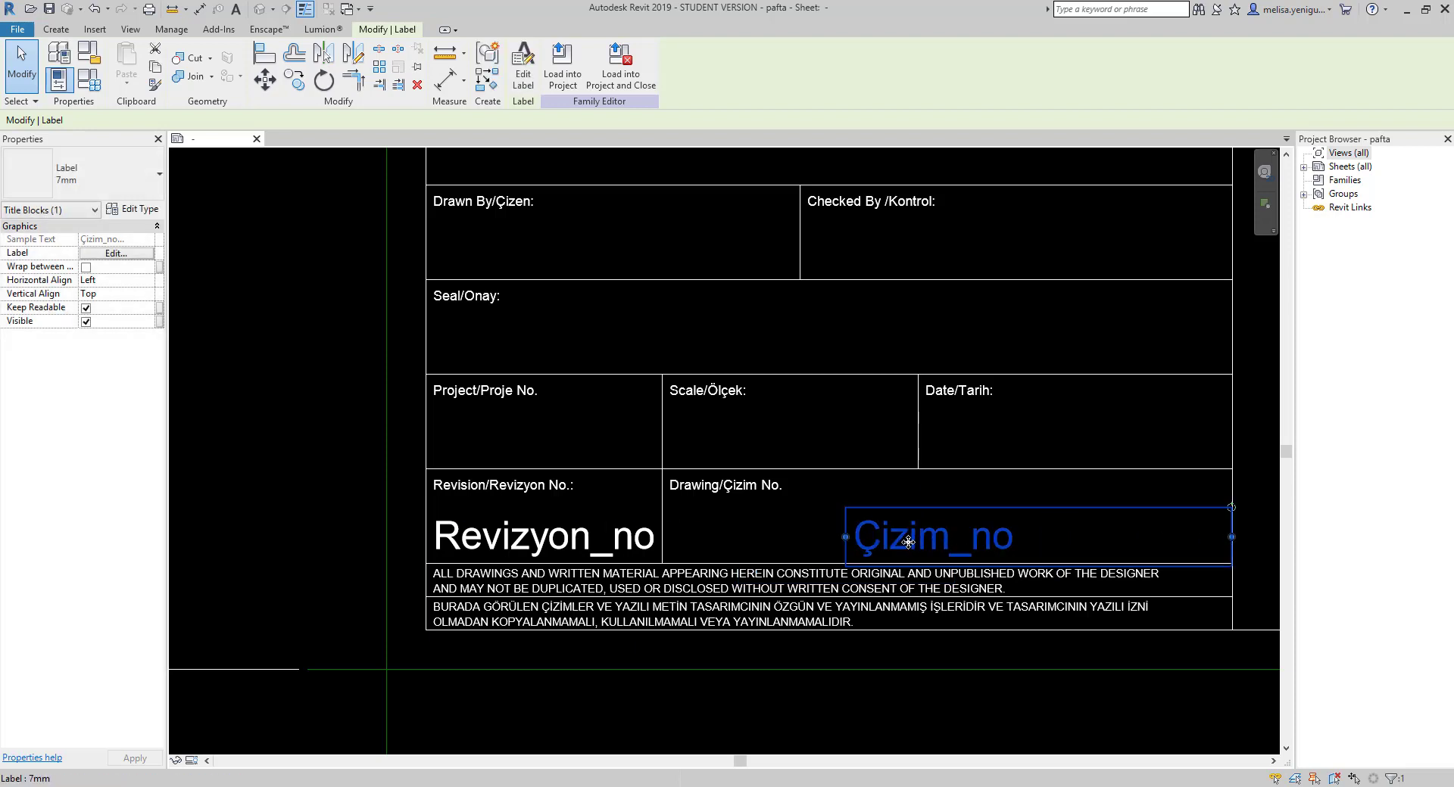
{"action": "key", "text": "Escape"}
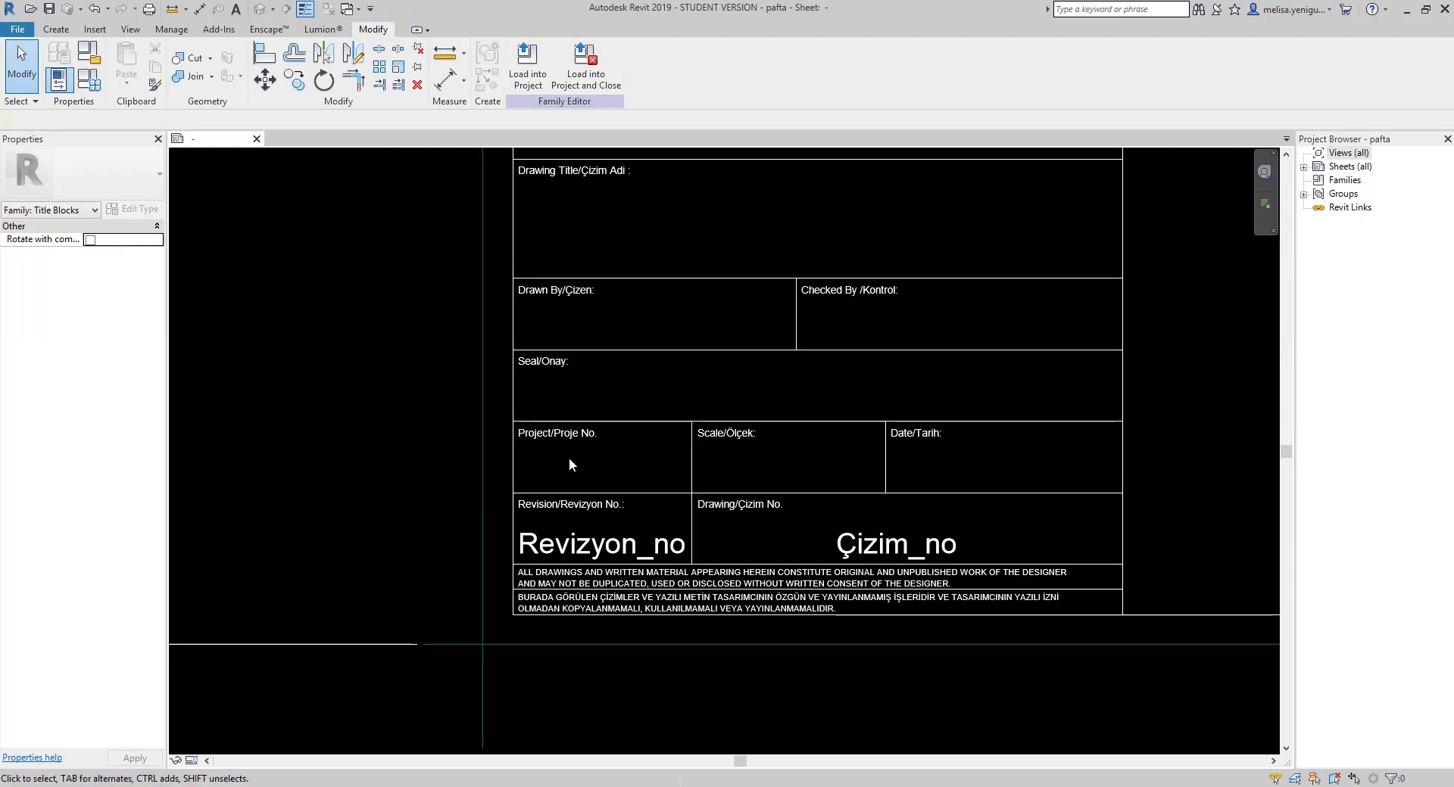
- Place a Project Number label in the Project/Proje No. cell
{"action": "middle_click_drag", "start_coordinate": [488, 411], "coordinate": [652, 442]}
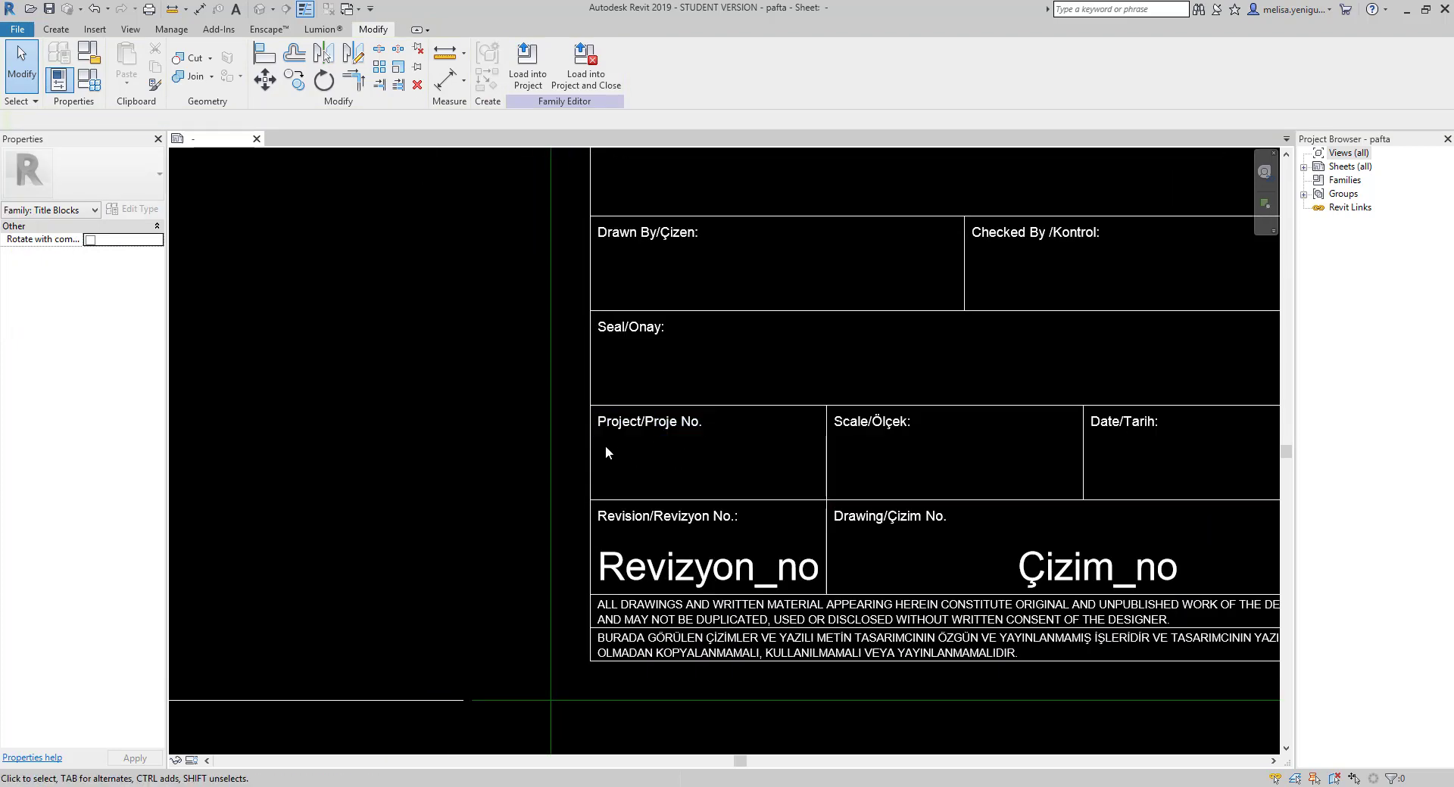
{"action": "left_click", "coordinate": [56, 31]}
{"action": "left_click", "coordinate": [541, 61]}
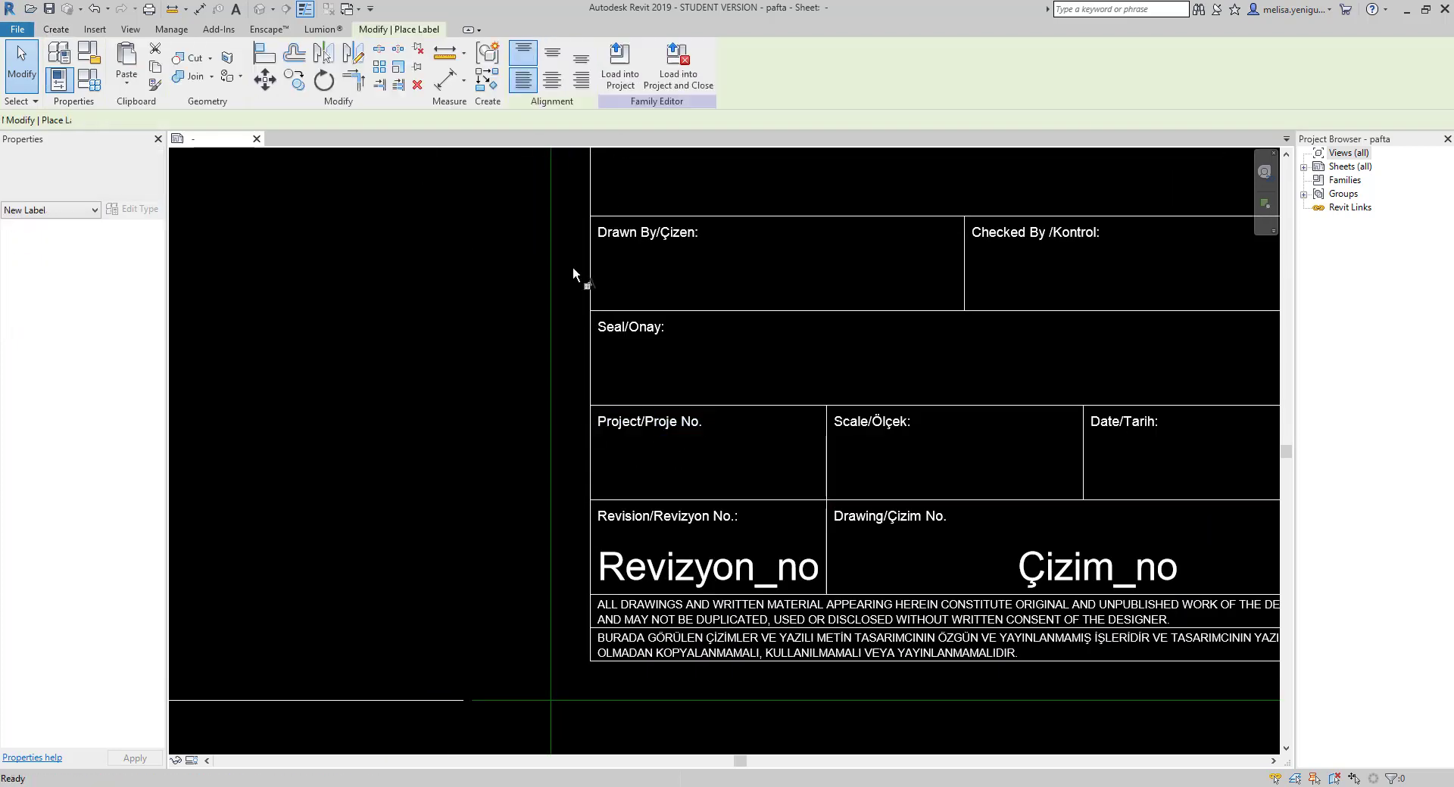
{"action": "left_click", "coordinate": [649, 477]}
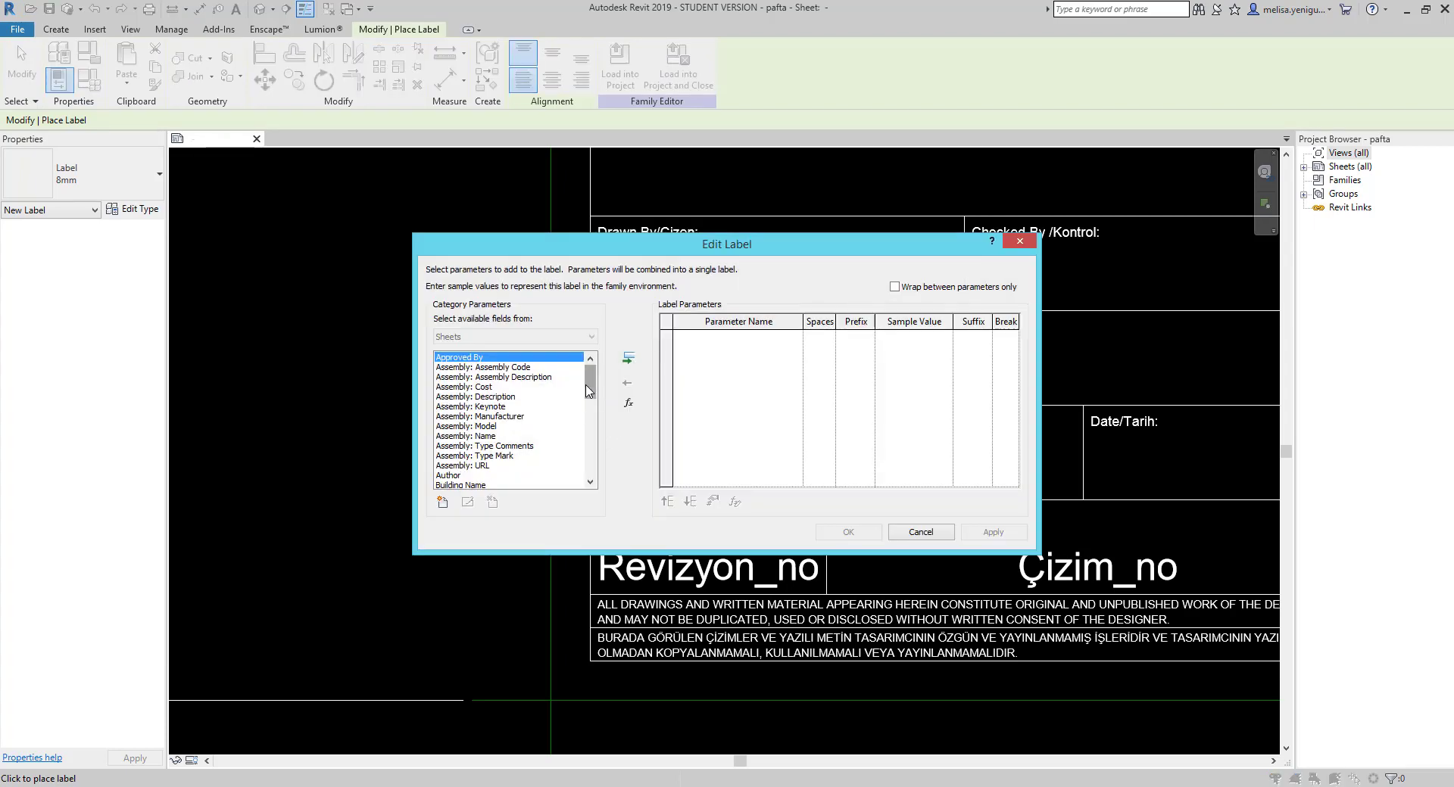
{"action": "left_click_drag", "start_coordinate": [590, 390], "coordinate": [592, 470]}
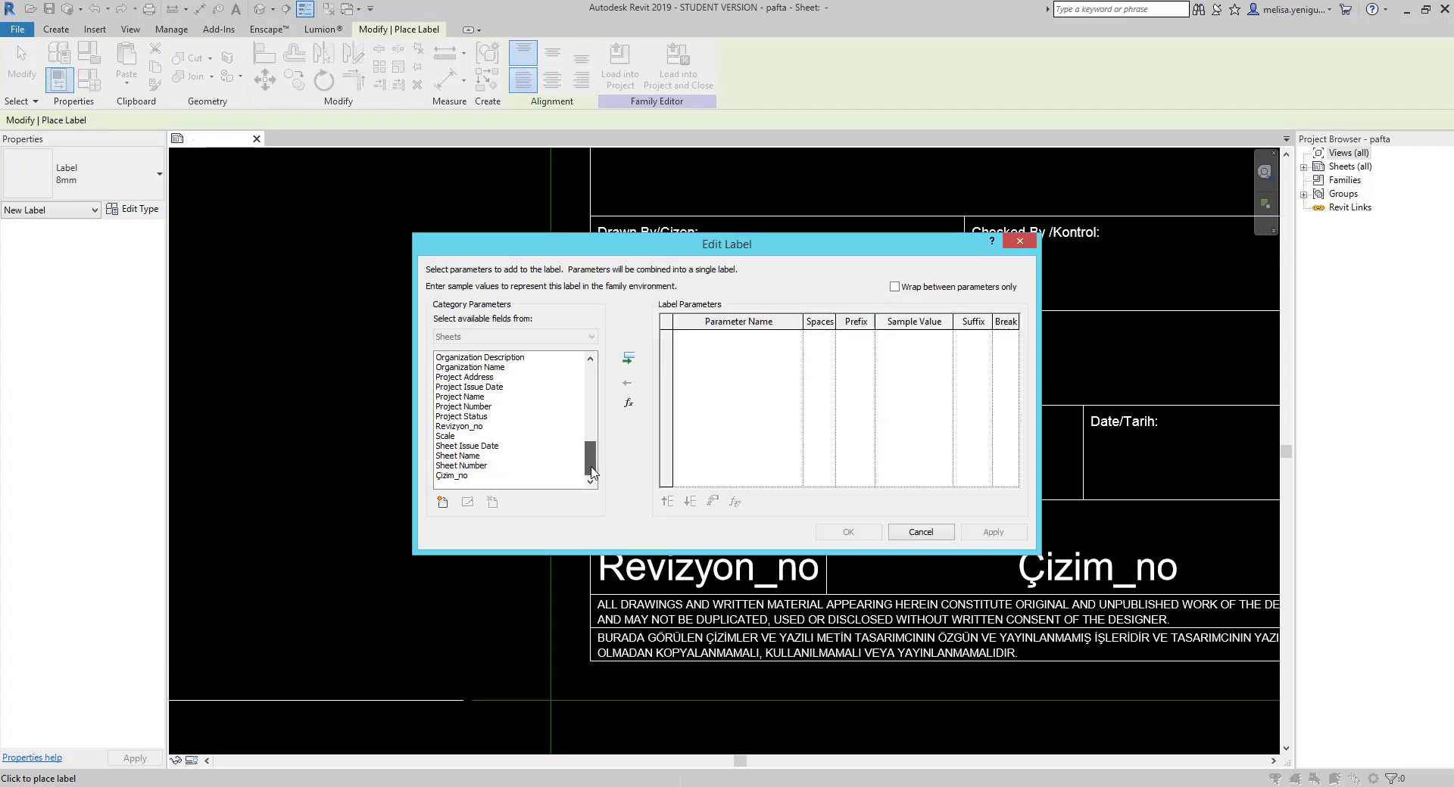
{"action": "left_click", "coordinate": [463, 407]}
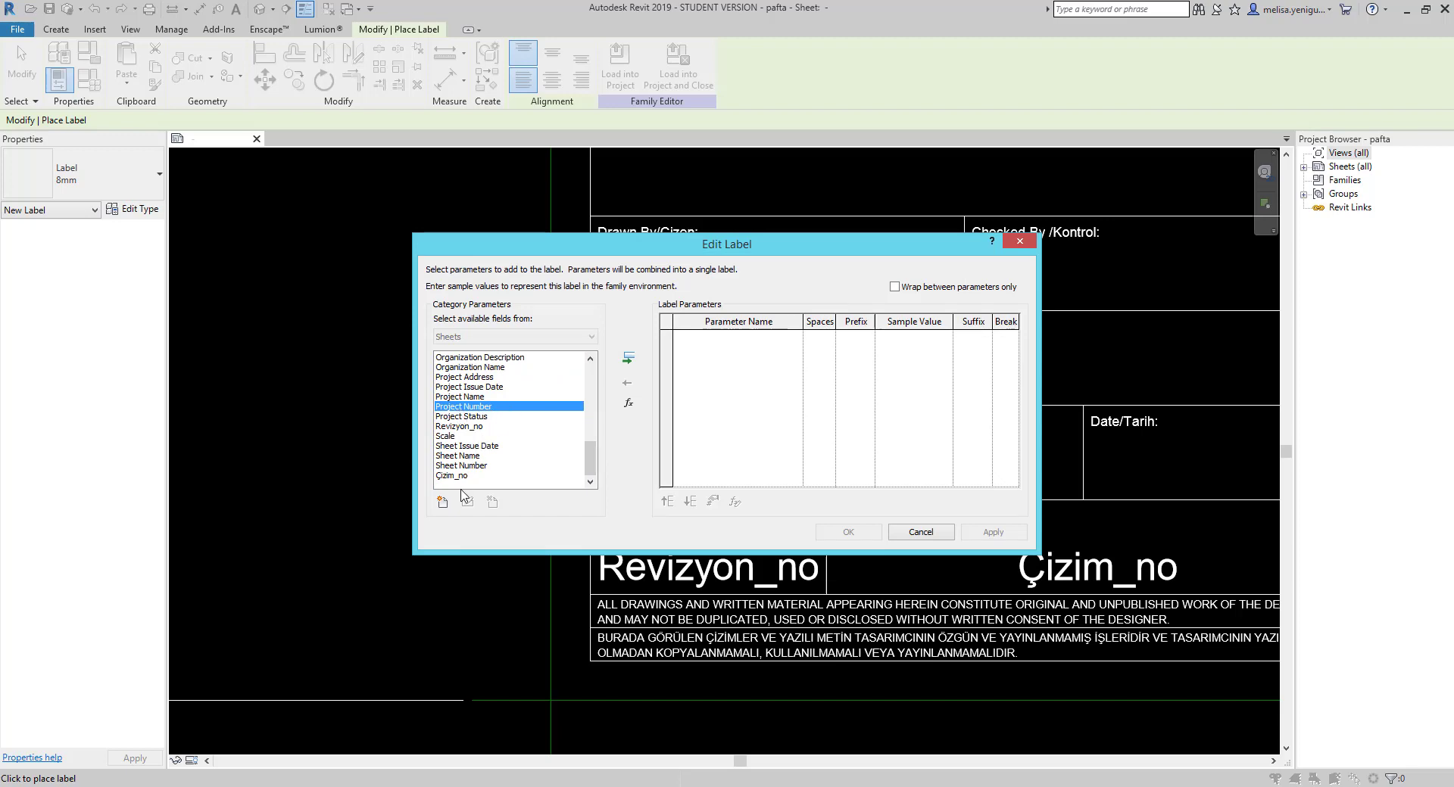
{"action": "left_click", "coordinate": [628, 358]}
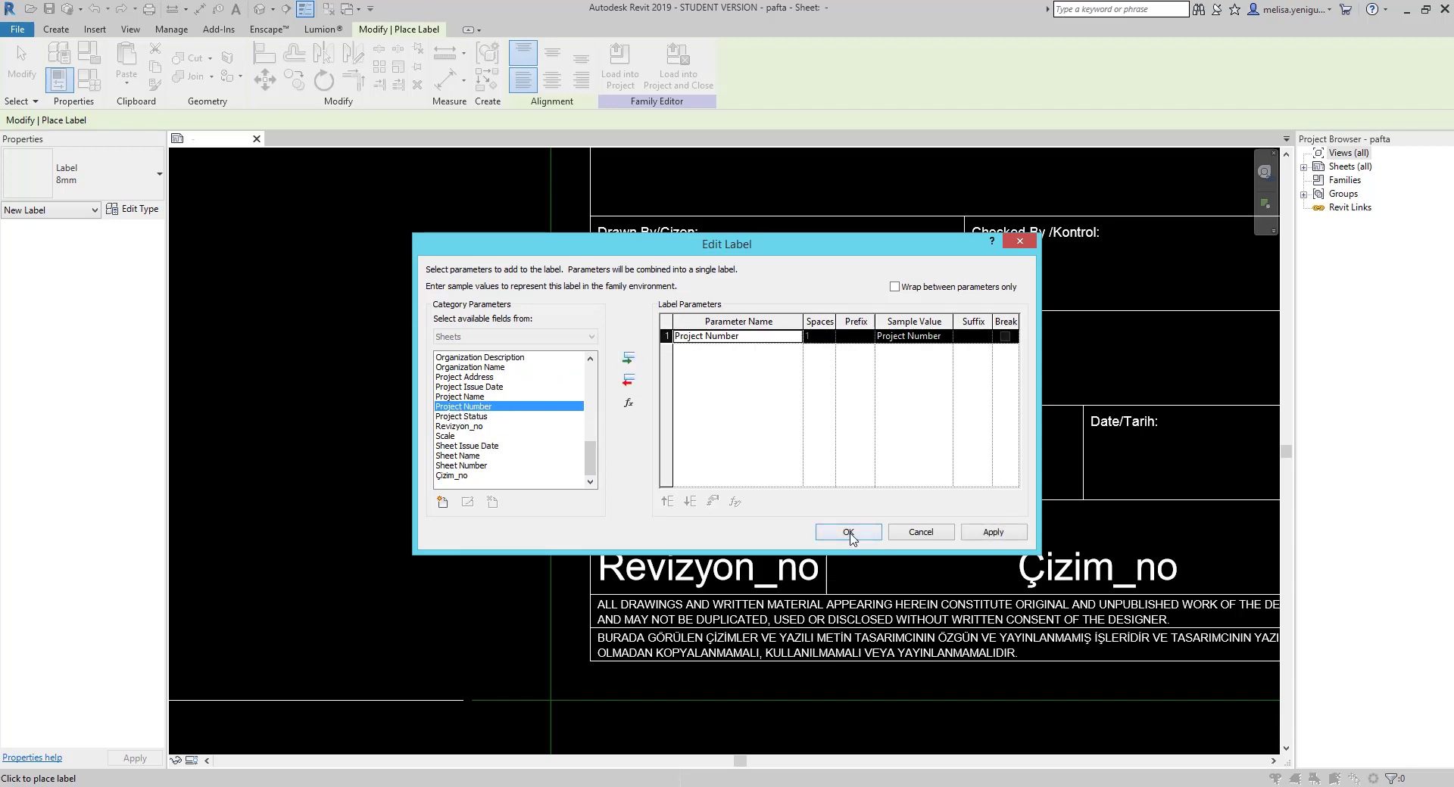
{"action": "left_click", "coordinate": [849, 533]}
{"action": "key", "text": "Escape"}
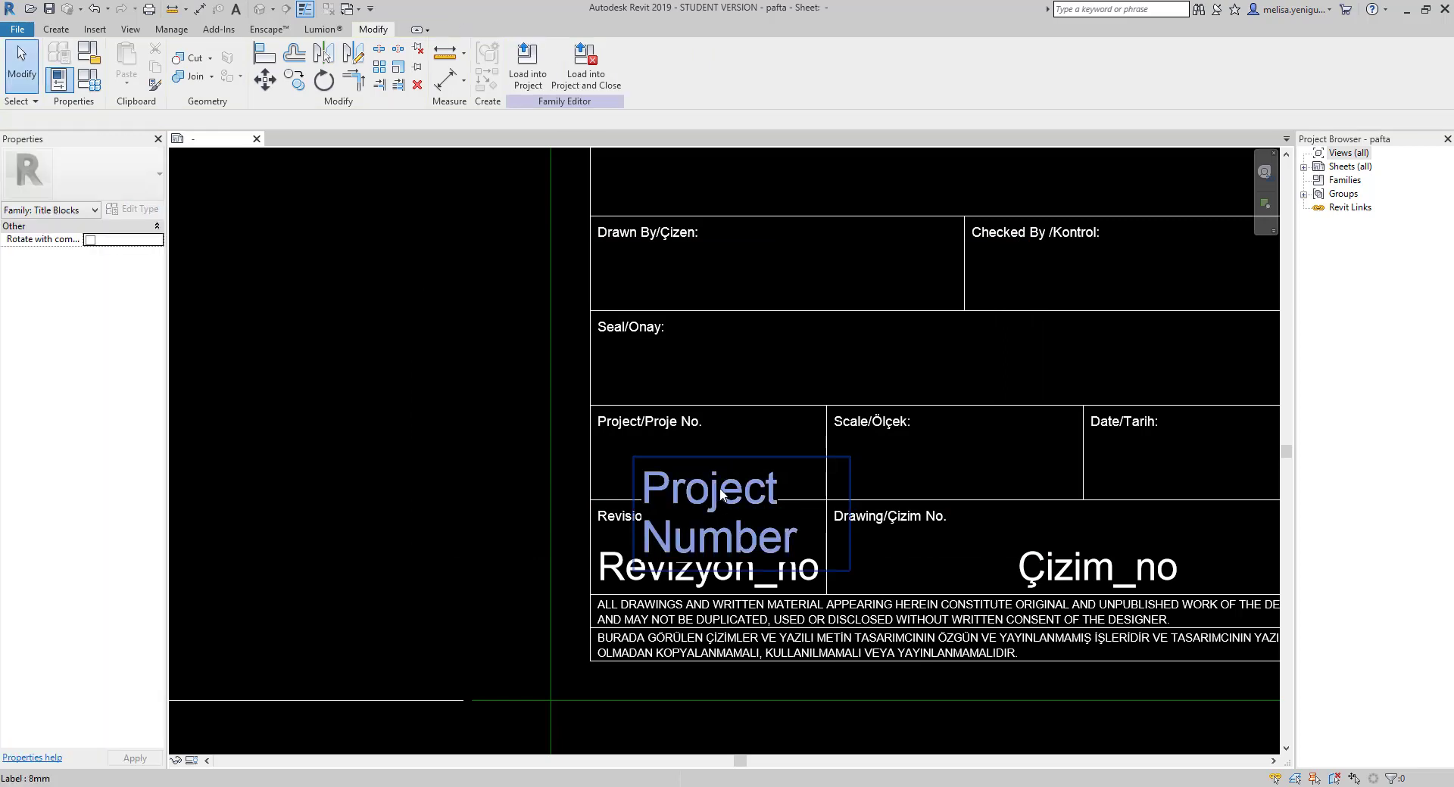
- Give the label a new 4mm type with 4 mm text and move it left
{"action": "left_click", "coordinate": [721, 496]}
{"action": "left_click", "coordinate": [123, 211]}
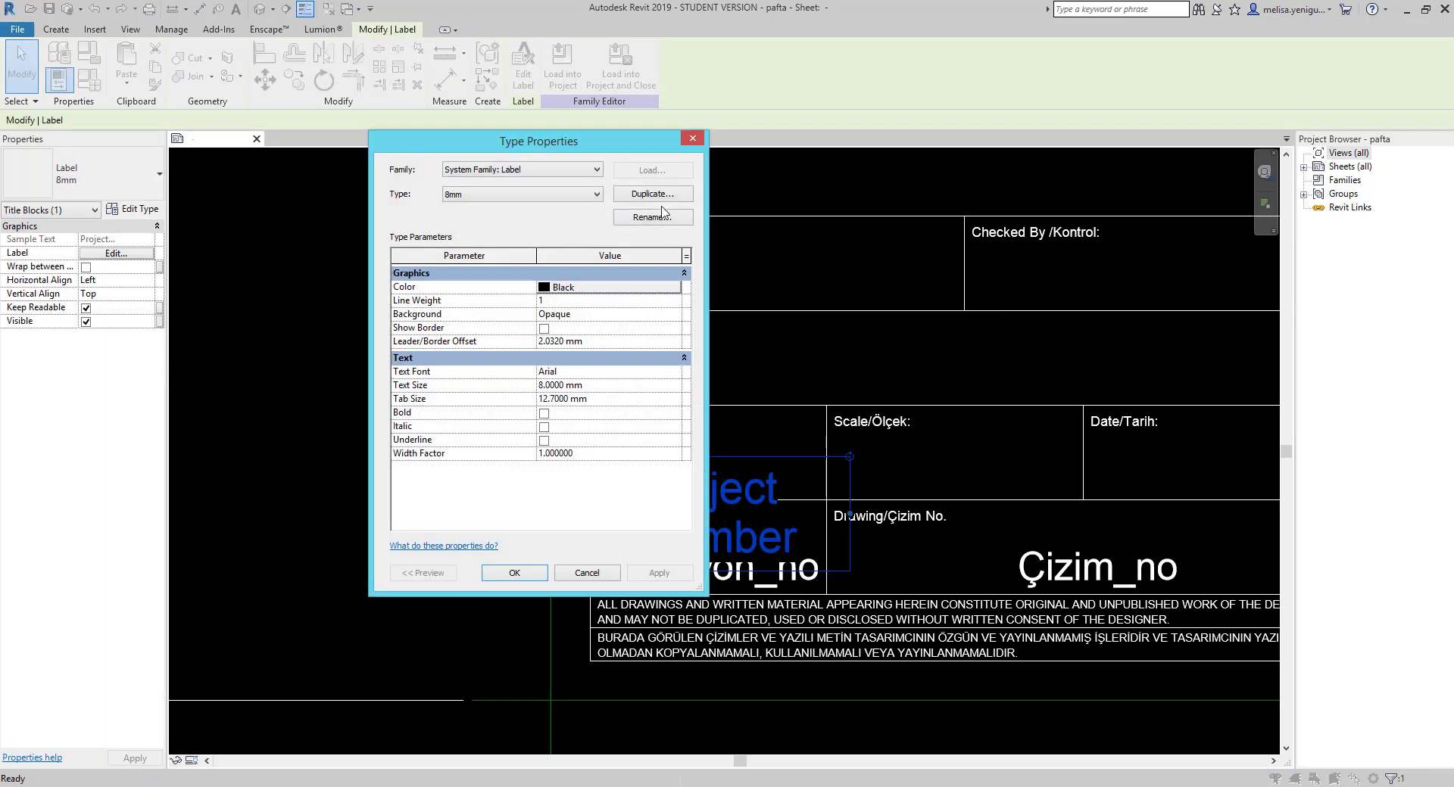
{"action": "left_click", "coordinate": [653, 193]}
{"action": "type", "text": "4mm"}
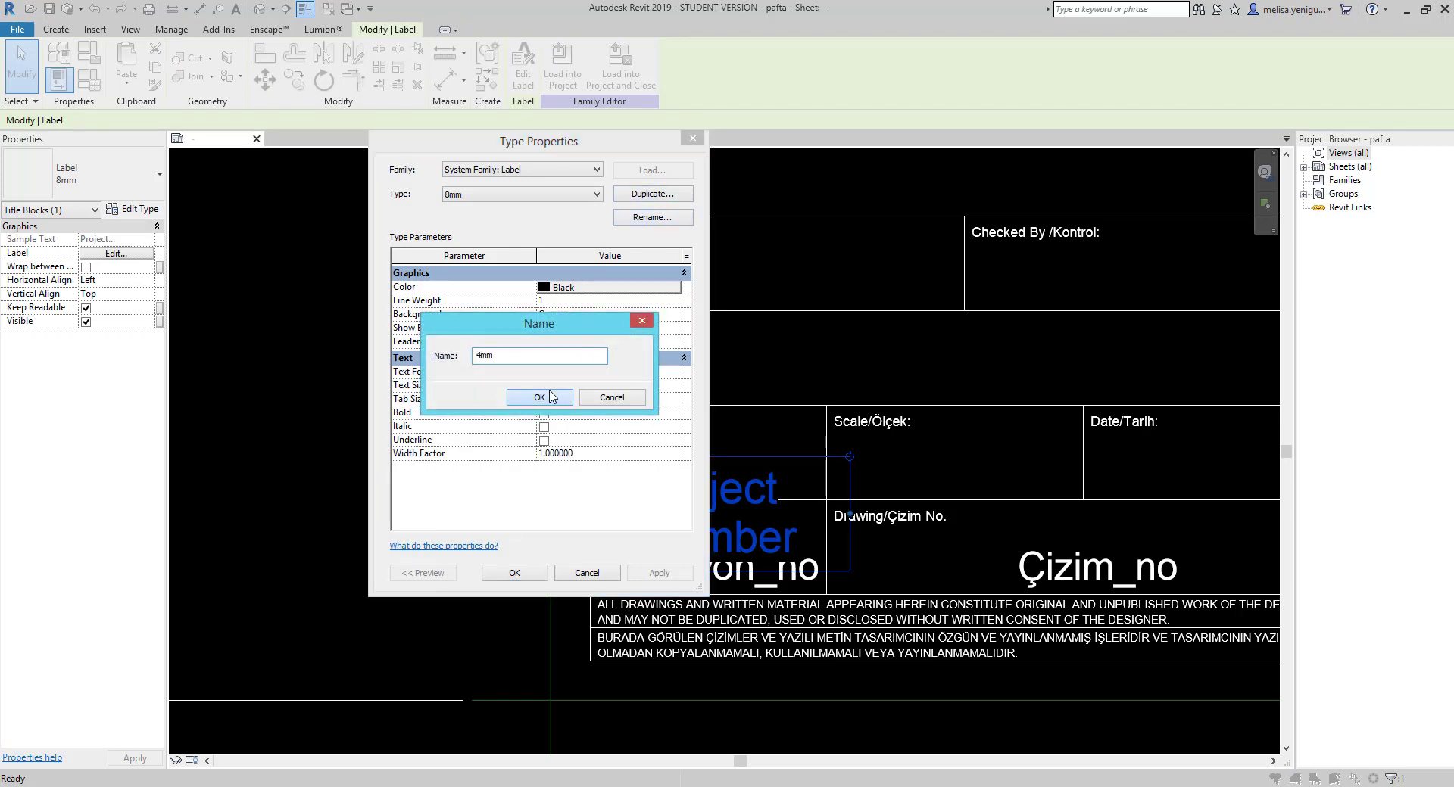
{"action": "left_click", "coordinate": [549, 398]}
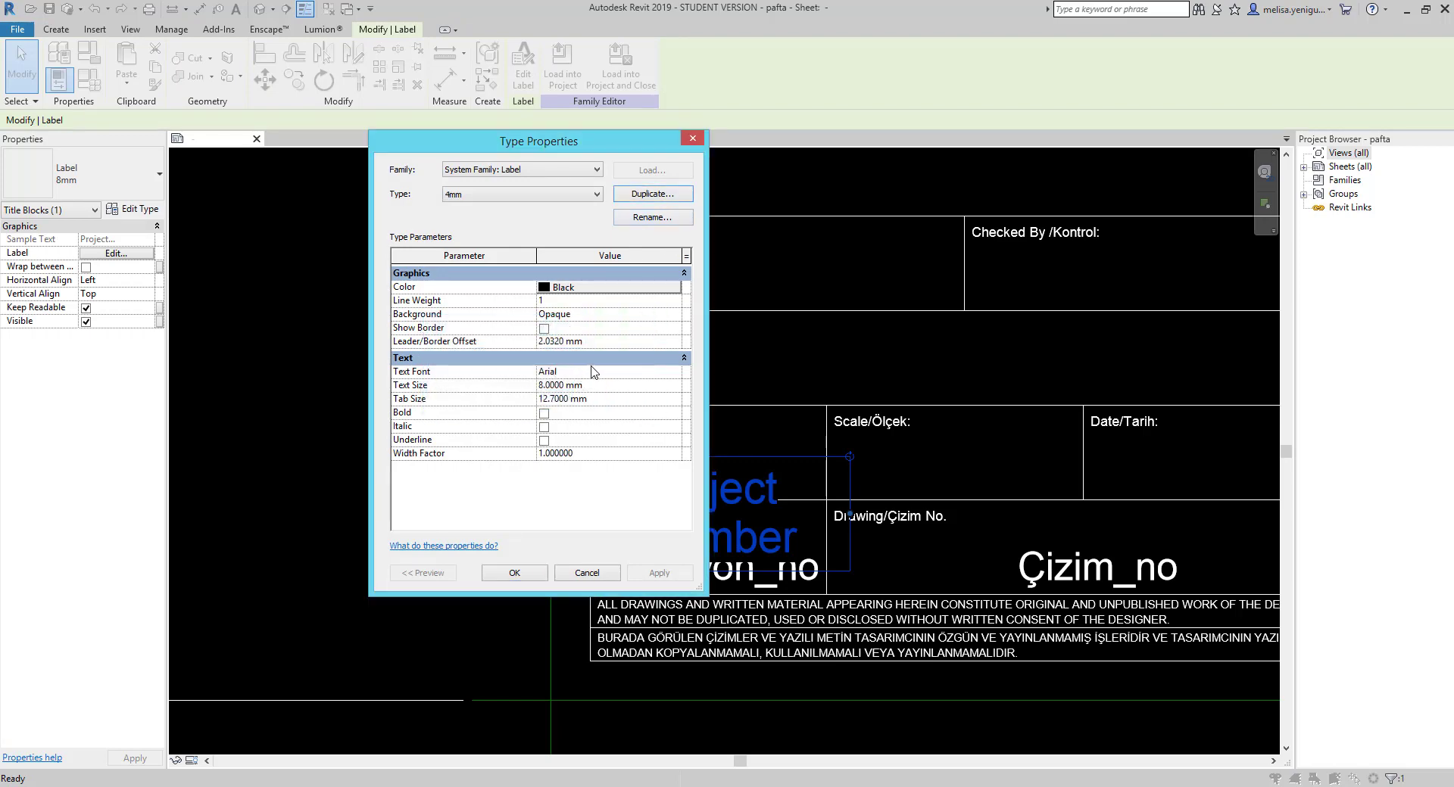
{"action": "left_click", "coordinate": [598, 386]}
{"action": "type", "text": "4.0000"}
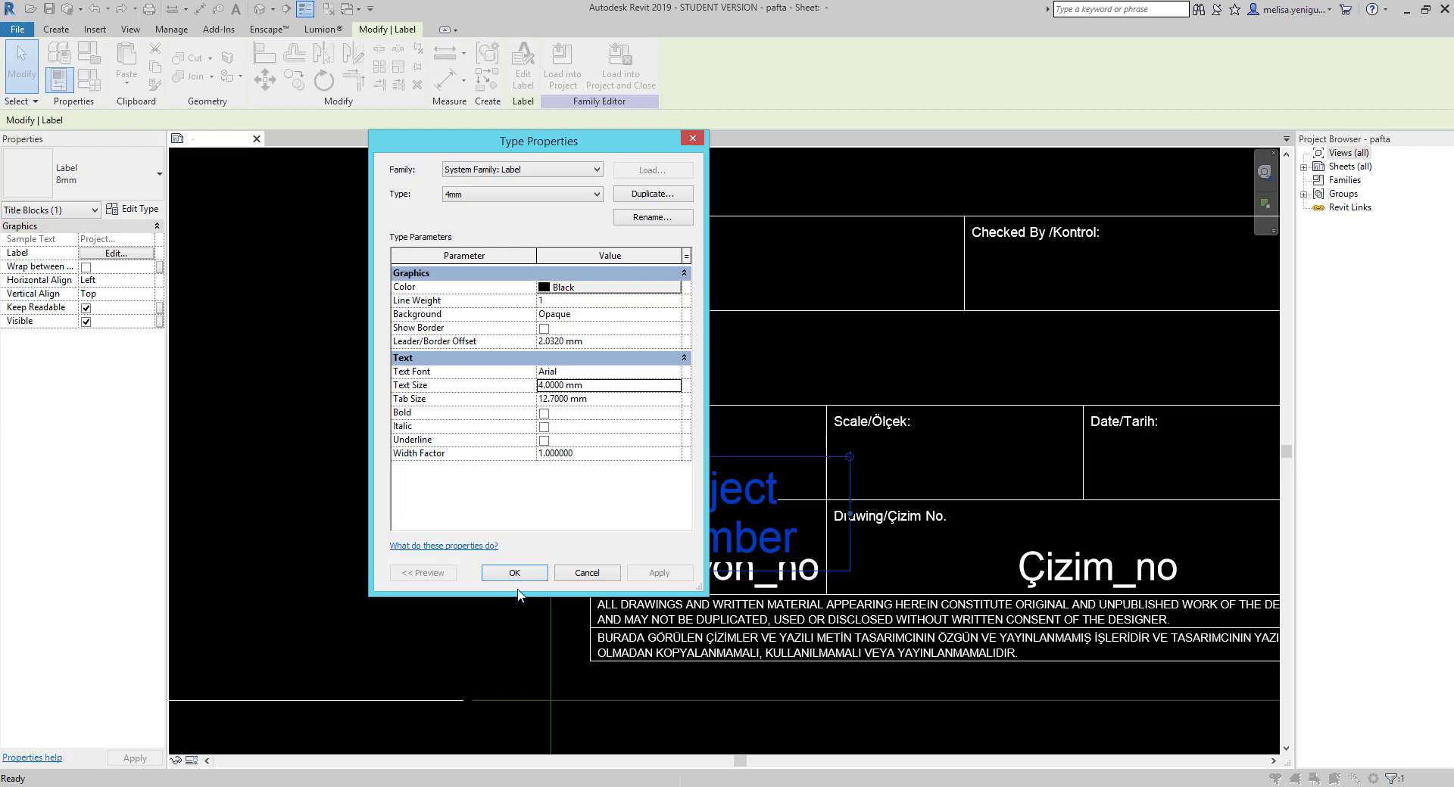
{"action": "left_click", "coordinate": [514, 573]}
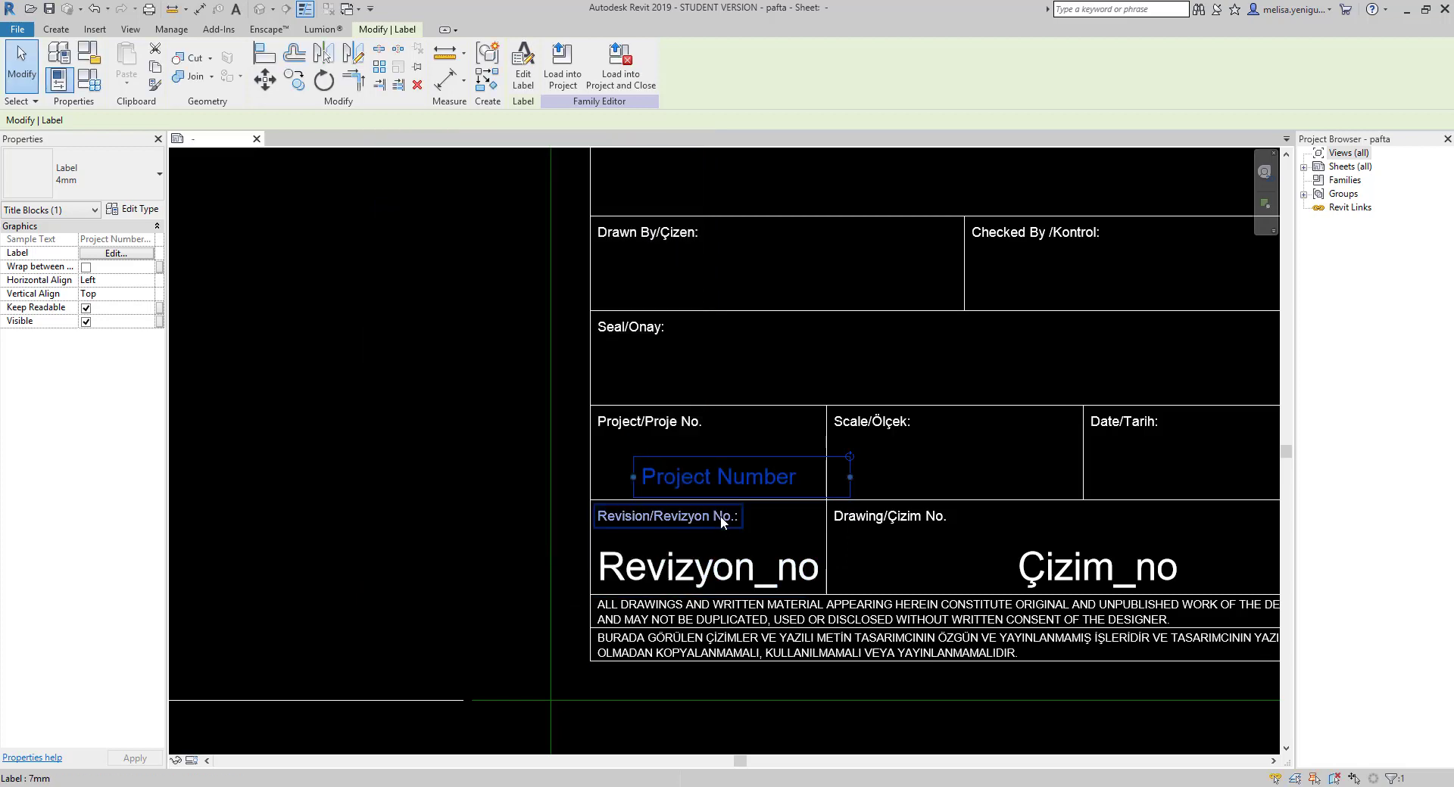
{"action": "left_click_drag", "start_coordinate": [730, 477], "coordinate": [695, 477]}
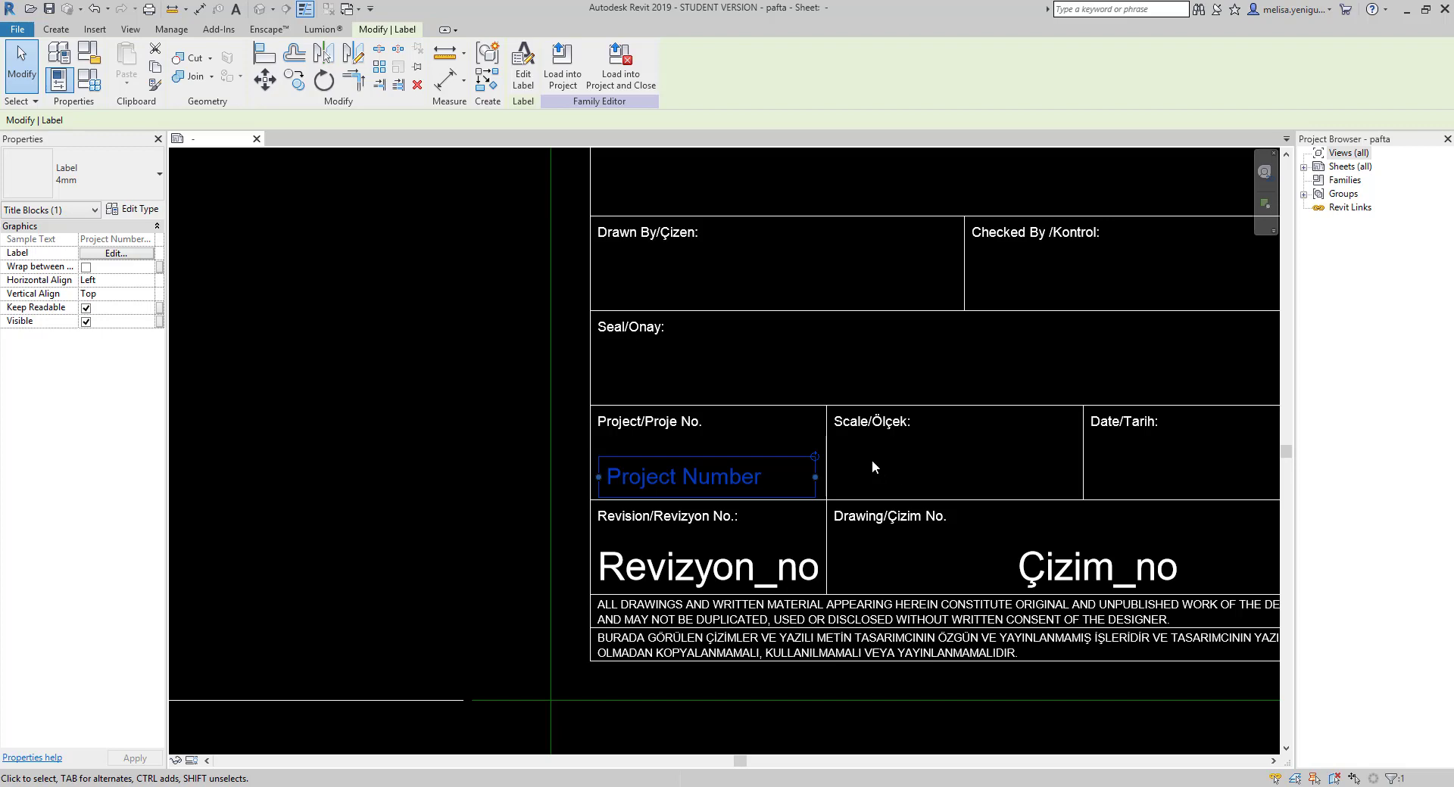
{"action": "scroll", "coordinate": [826, 485], "scroll_direction": "down", "scroll_amount": 1}
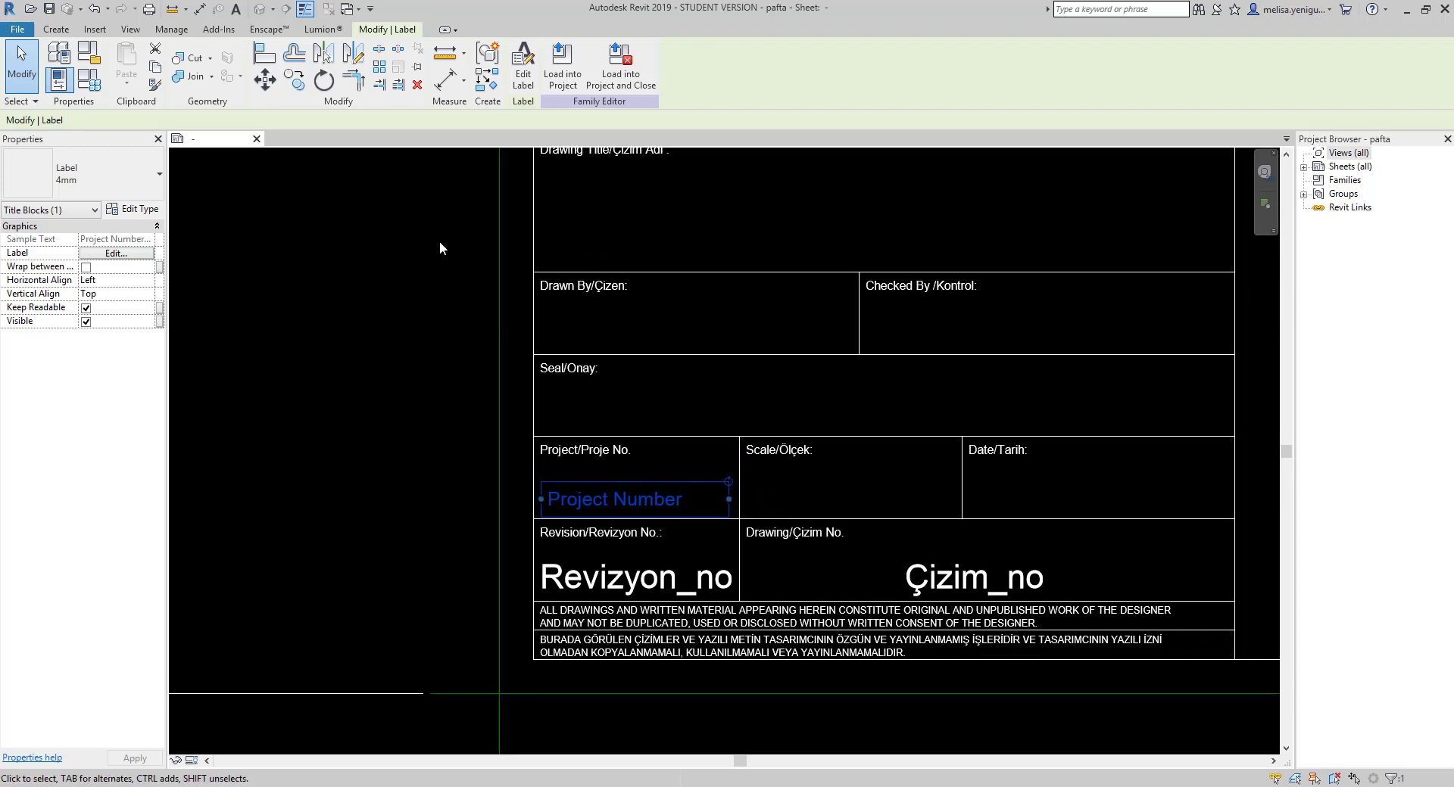
- Place a Scale label in the Scale/Ölçek cell
{"action": "left_click", "coordinate": [675, 404]}
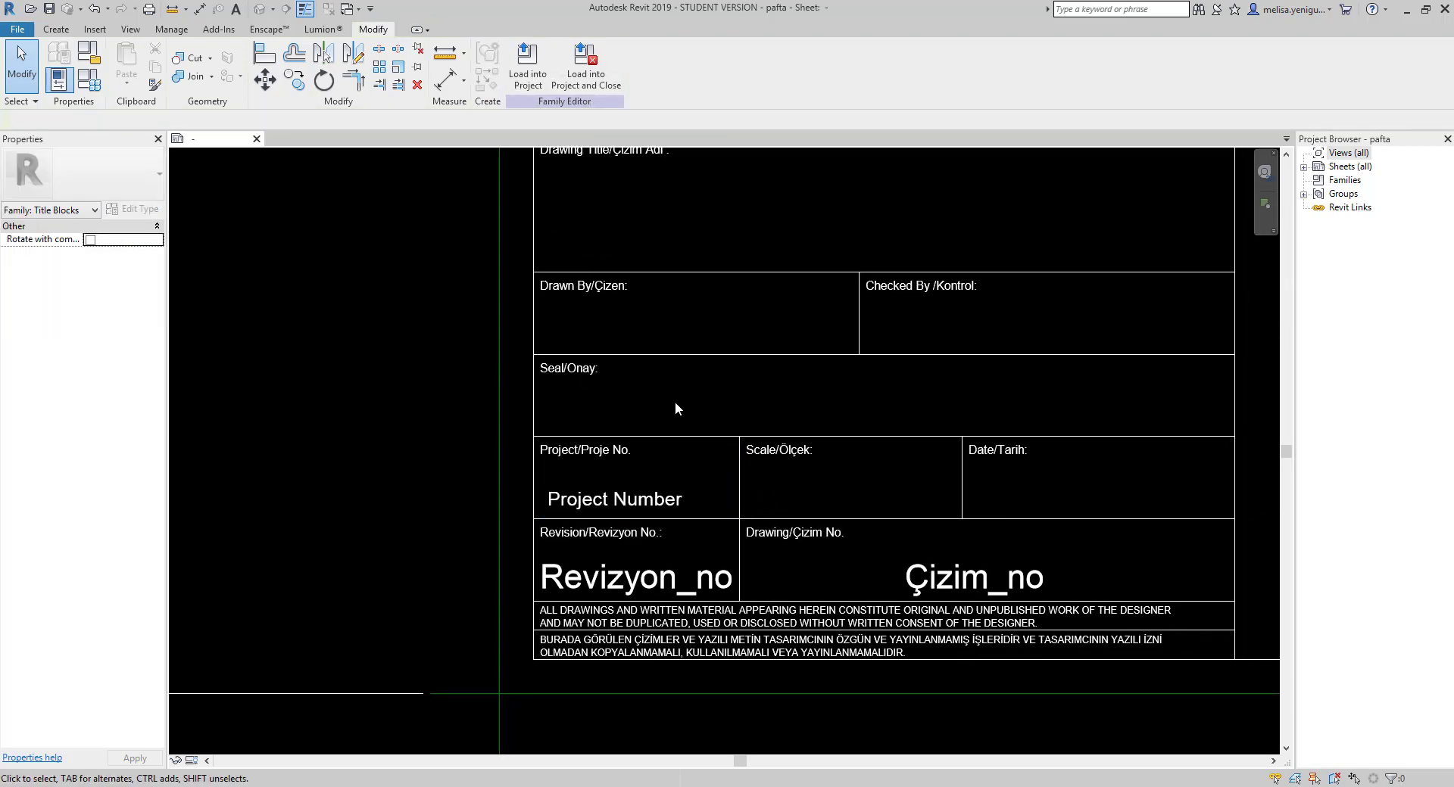
{"action": "left_click", "coordinate": [56, 28]}
{"action": "left_click", "coordinate": [469, 59]}
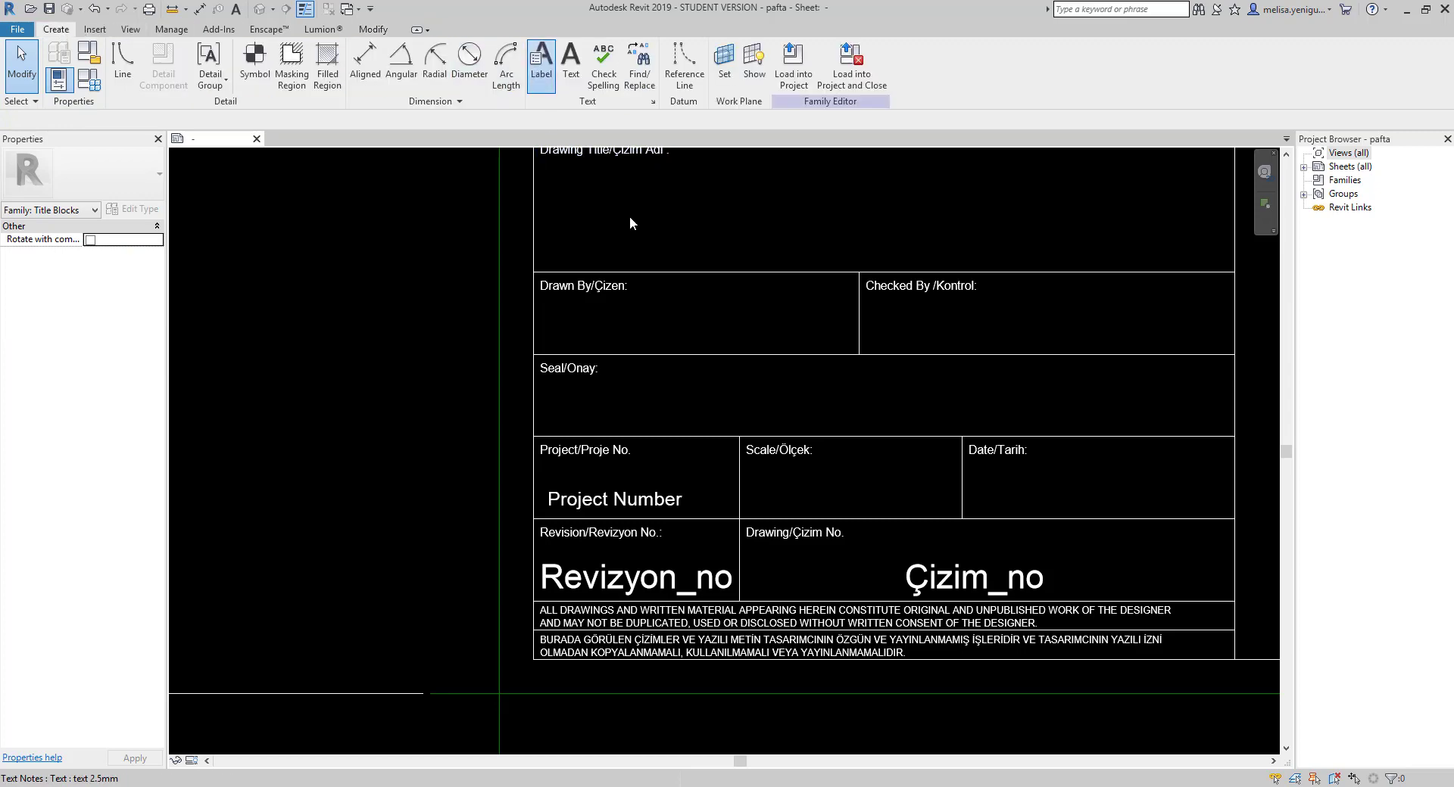
{"action": "left_click", "coordinate": [768, 476]}
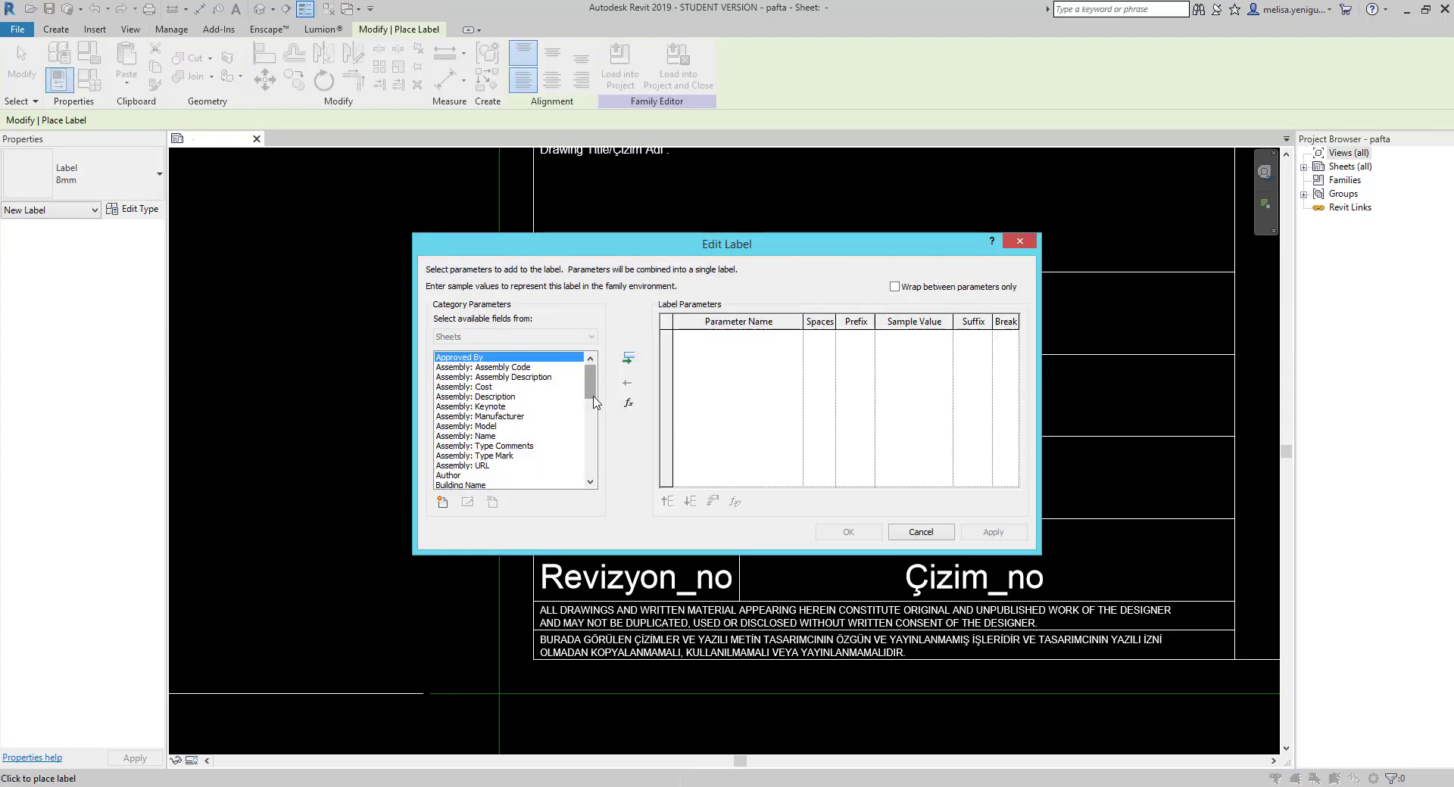
{"action": "mouse_move", "coordinate": [593, 384]}
{"action": "left_mouse_down"}
{"action": "mouse_move", "coordinate": [597, 465]}
{"action": "mouse_move", "coordinate": [589, 385]}
{"action": "mouse_move", "coordinate": [593, 424]}
{"action": "left_mouse_up"}
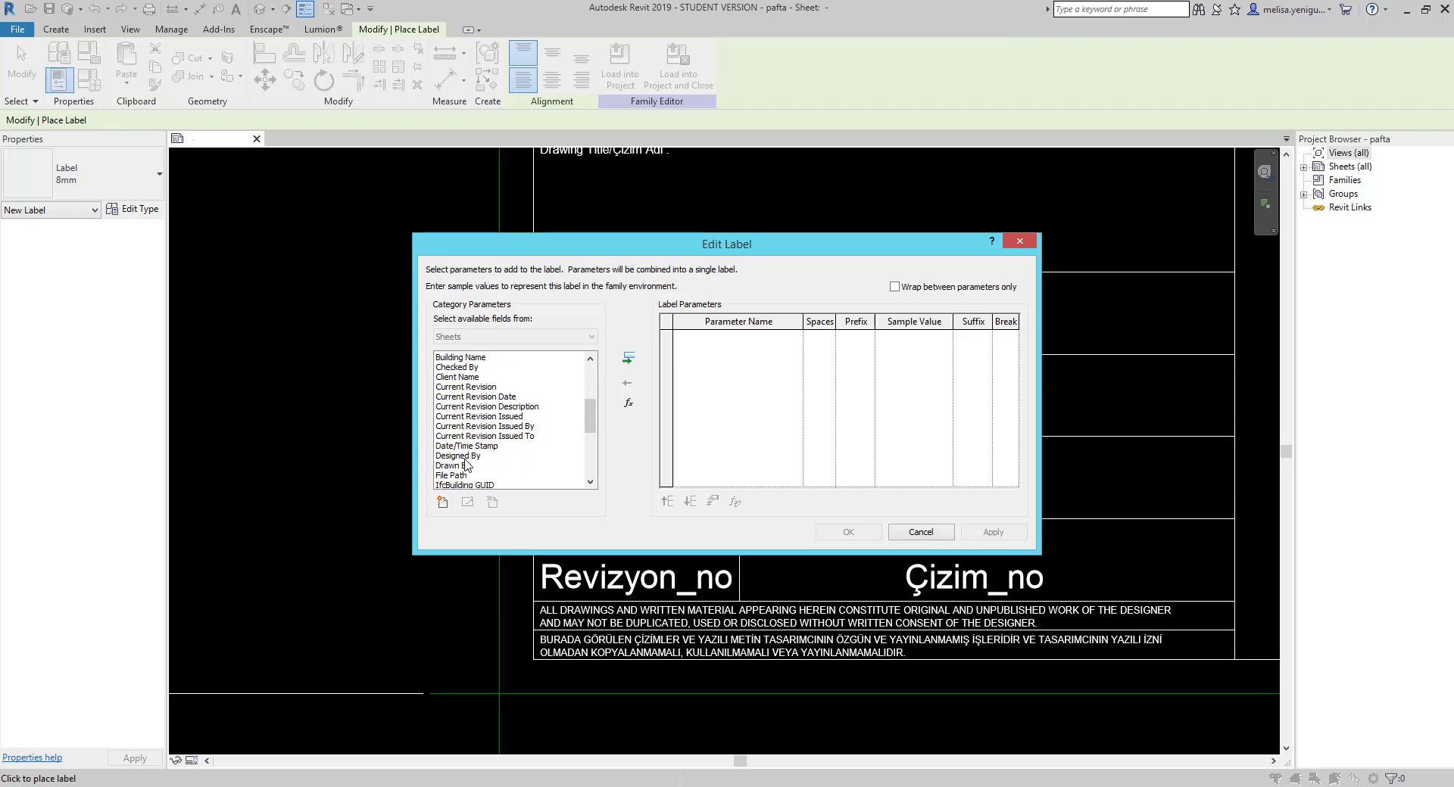
{"action": "left_click_drag", "start_coordinate": [591, 424], "coordinate": [591, 463]}
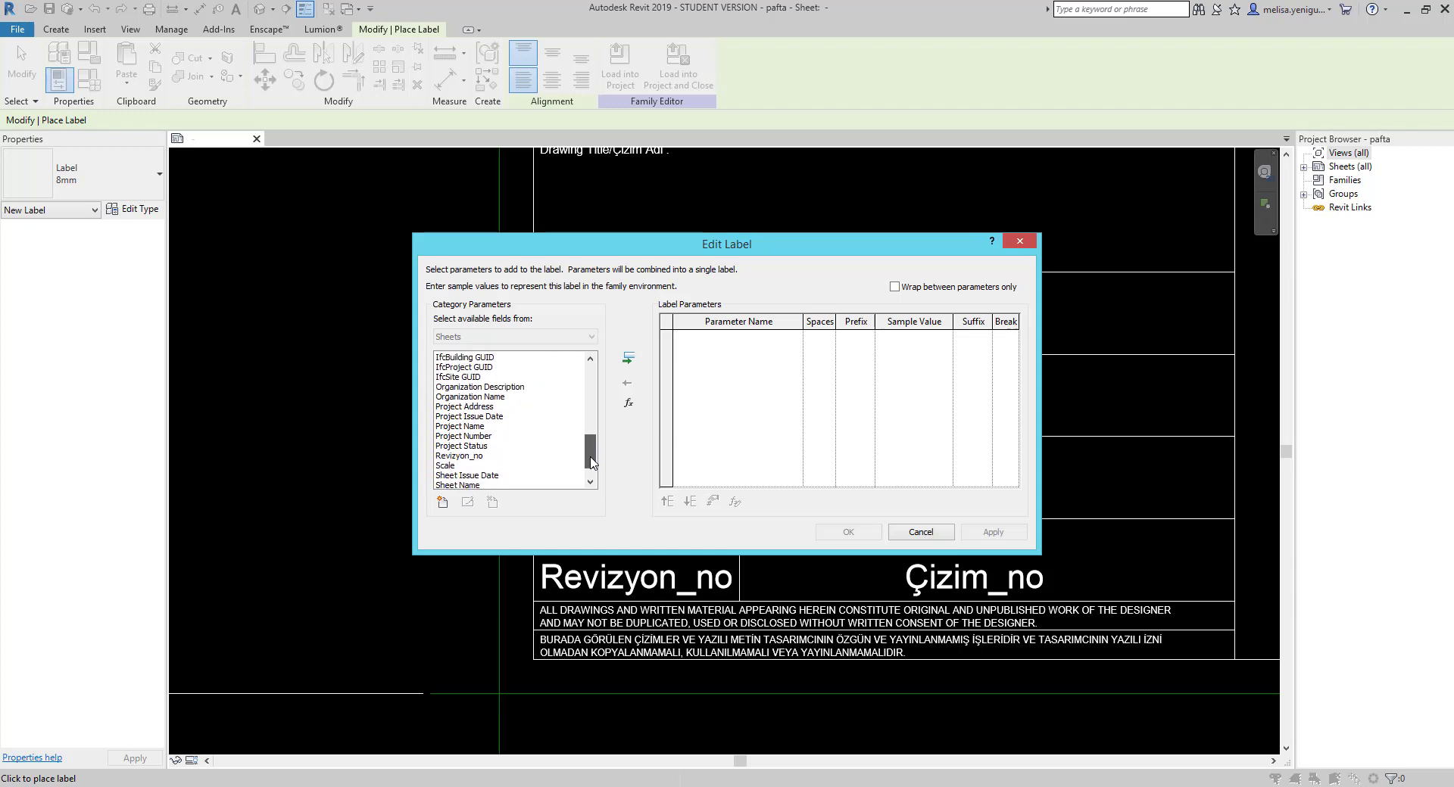
{"action": "left_click", "coordinate": [458, 466]}
{"action": "left_click", "coordinate": [629, 360]}
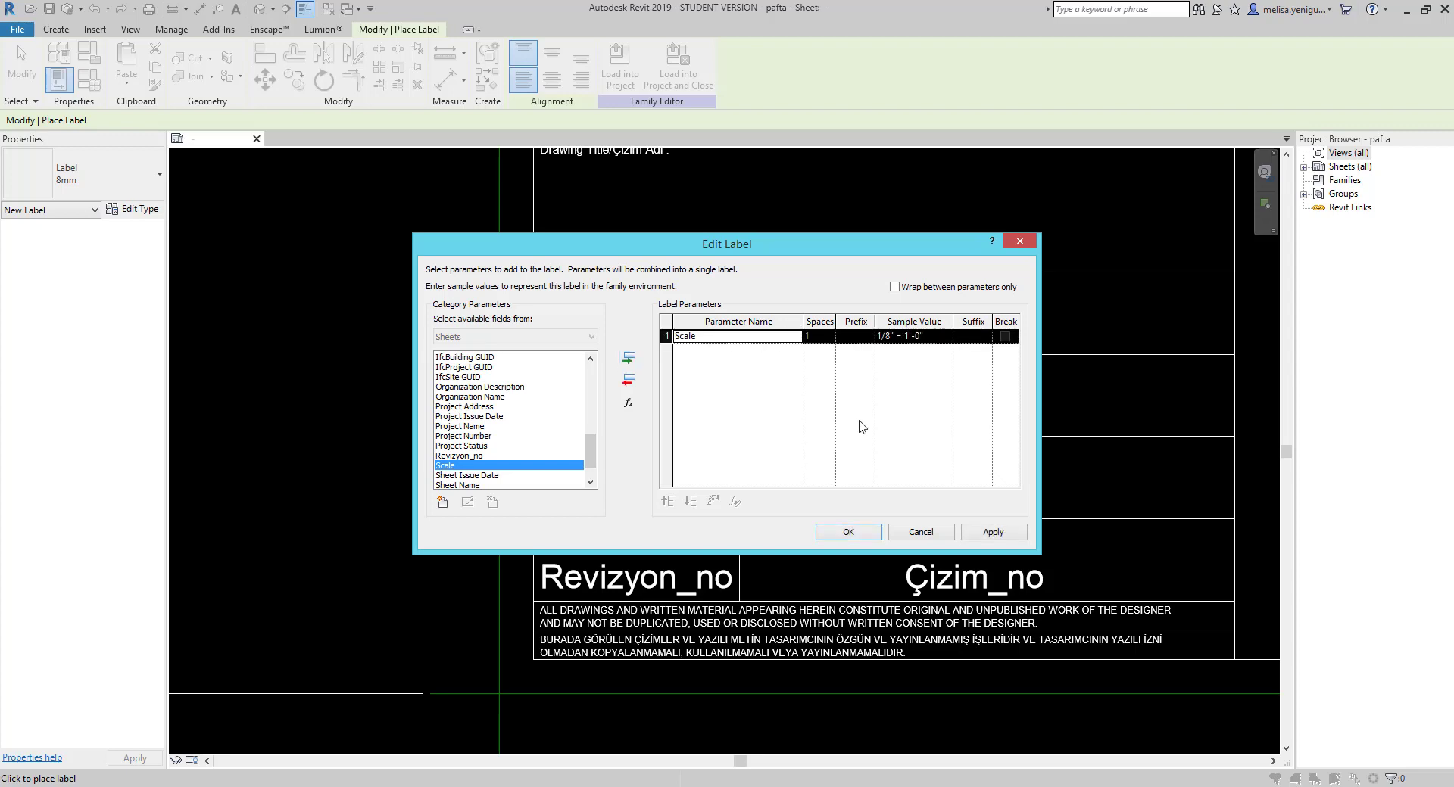
{"action": "left_click", "coordinate": [848, 532]}
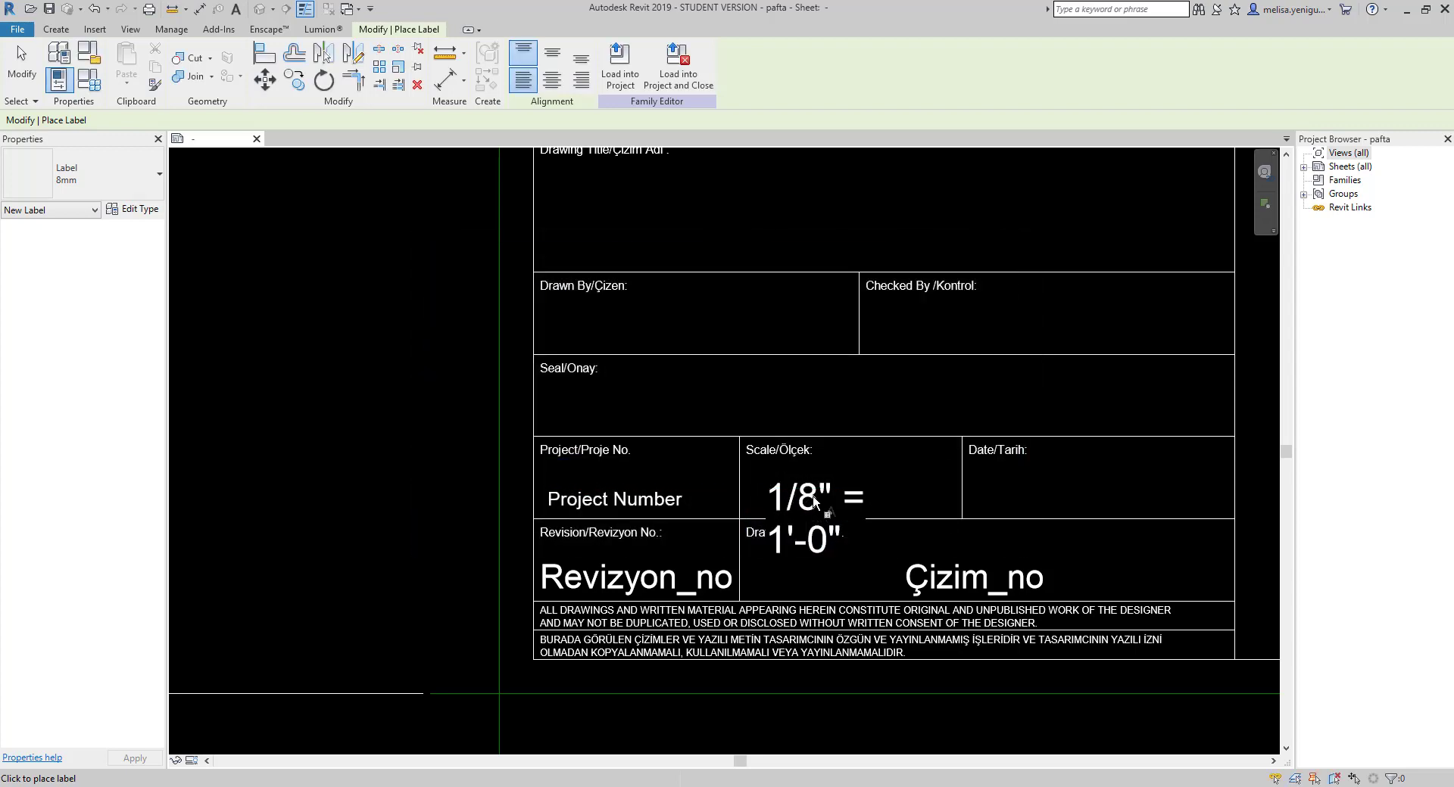
{"action": "key", "text": "Escape"}
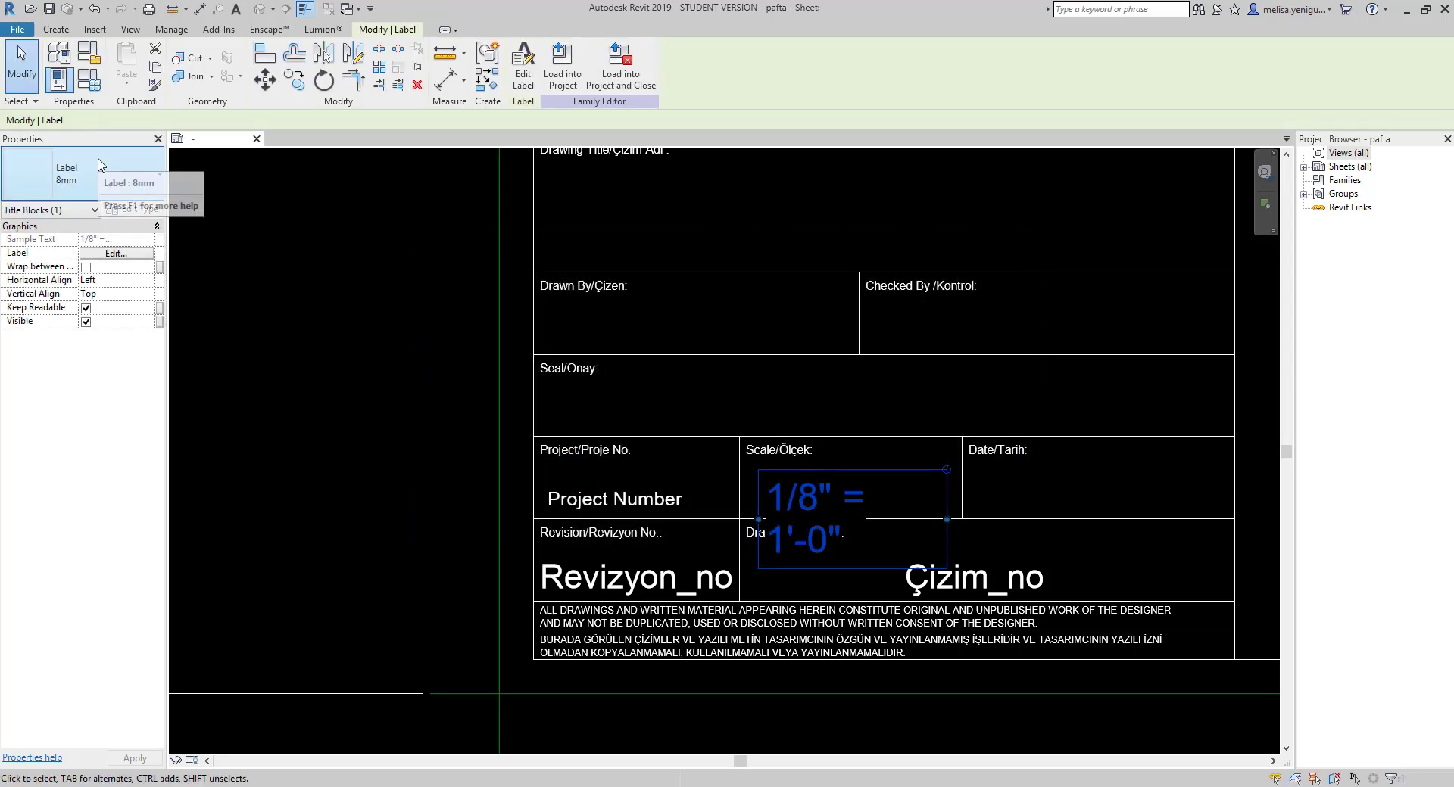
- Set the scale label to the 4mm type, nudge it into place, and deselect it
{"action": "left_click", "coordinate": [99, 170]}
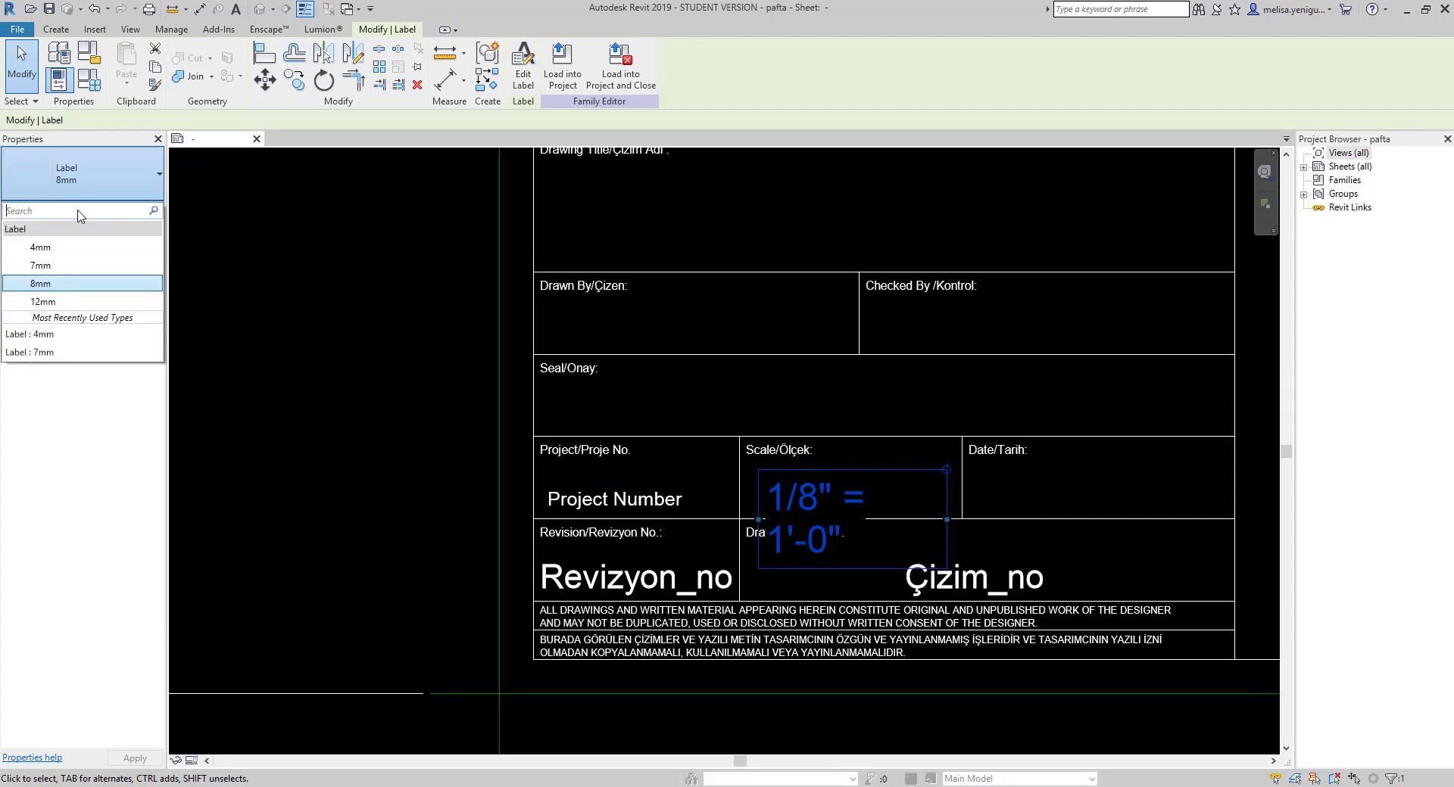
{"action": "left_click", "coordinate": [64, 252]}
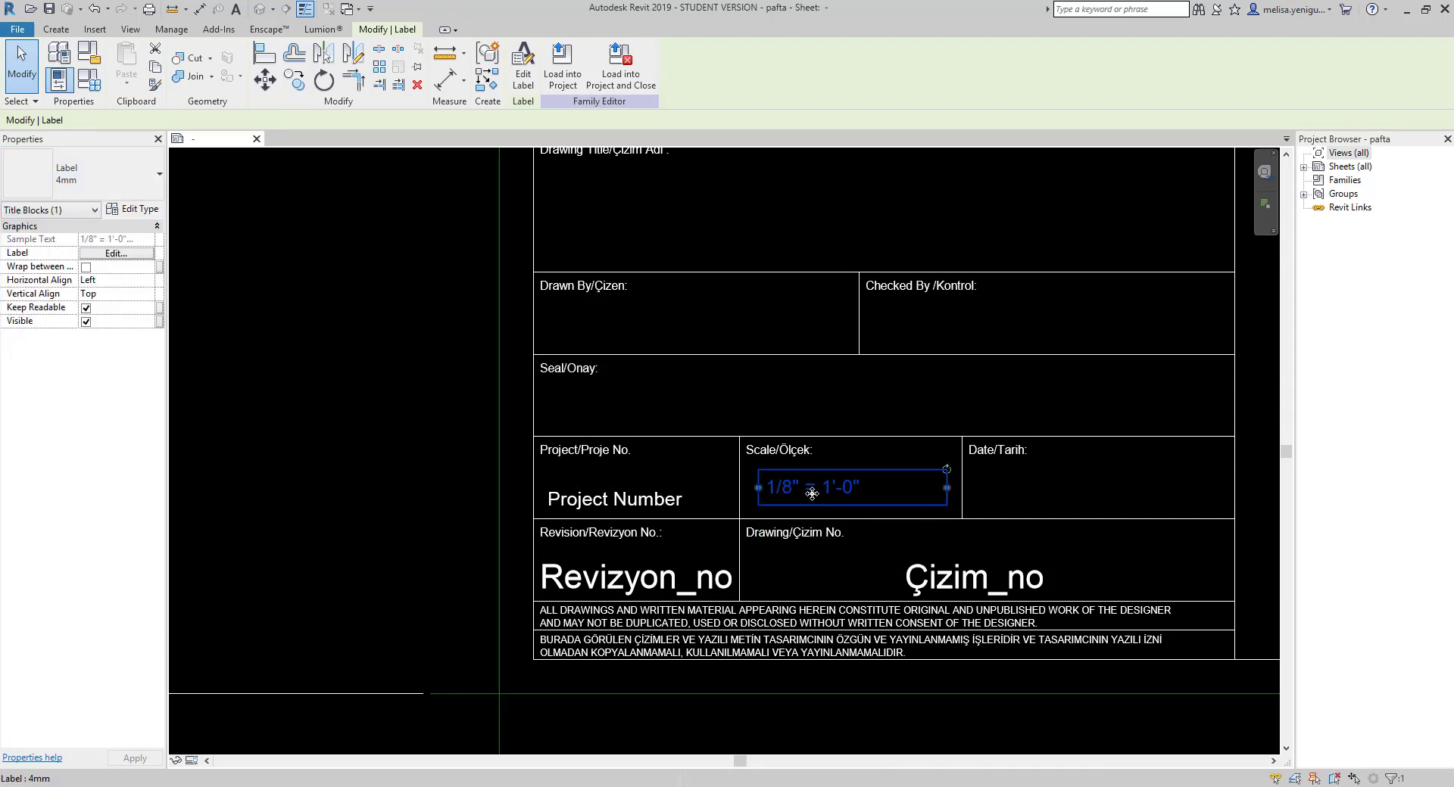
{"action": "scroll", "coordinate": [812, 494], "scroll_direction": "up", "scroll_amount": 2}
{"action": "mouse_move", "coordinate": [813, 490]}
{"action": "left_mouse_down"}
{"action": "mouse_move", "coordinate": [797, 498]}
{"action": "mouse_move", "coordinate": [815, 493]}
{"action": "left_mouse_up"}
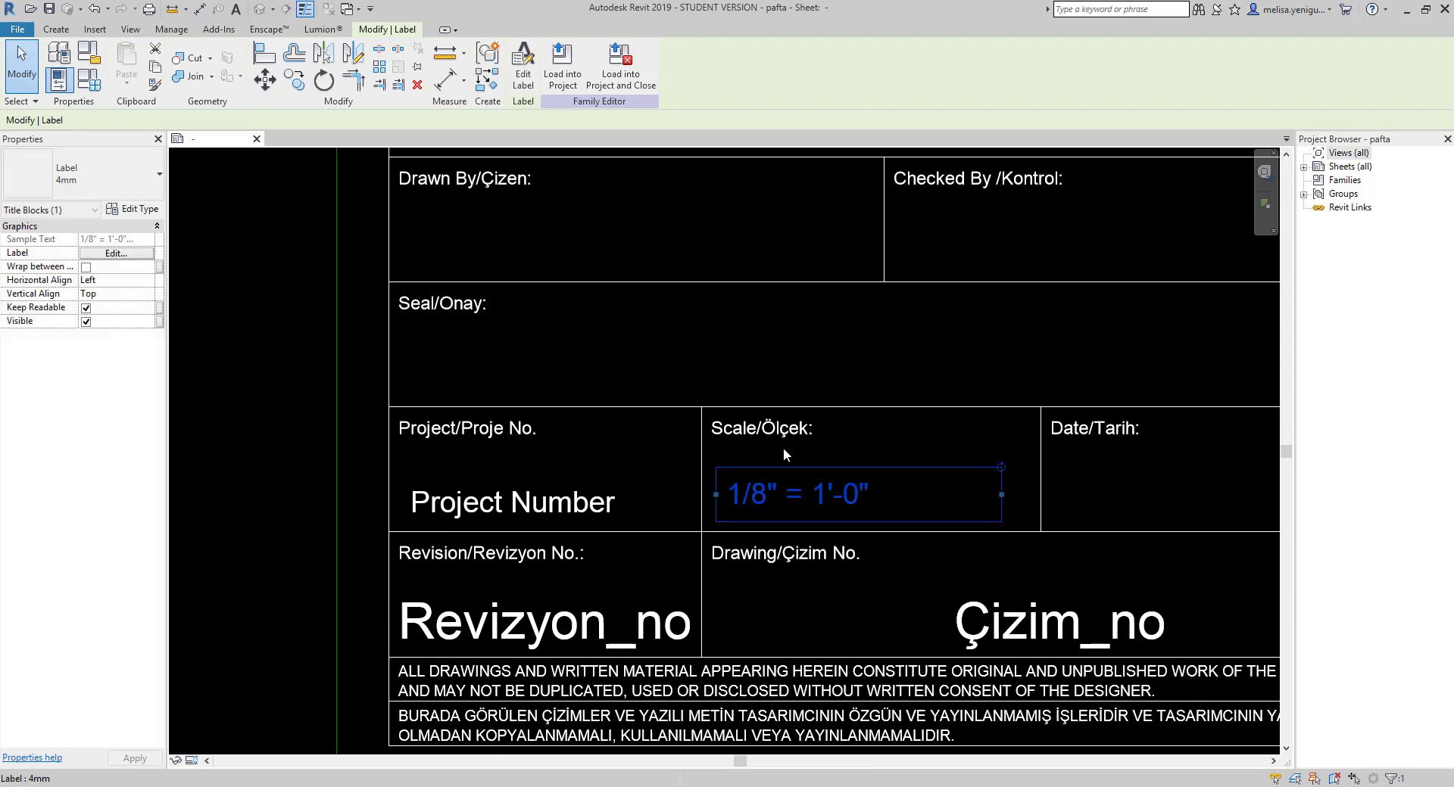
{"action": "left_click", "coordinate": [1079, 471]}
{"action": "scroll", "coordinate": [884, 469], "scroll_direction": "down", "scroll_amount": 2}
- Place a Project Issue Date label in the Date/Tarih cell
{"action": "scroll", "coordinate": [901, 469], "scroll_direction": "up", "scroll_amount": 1}
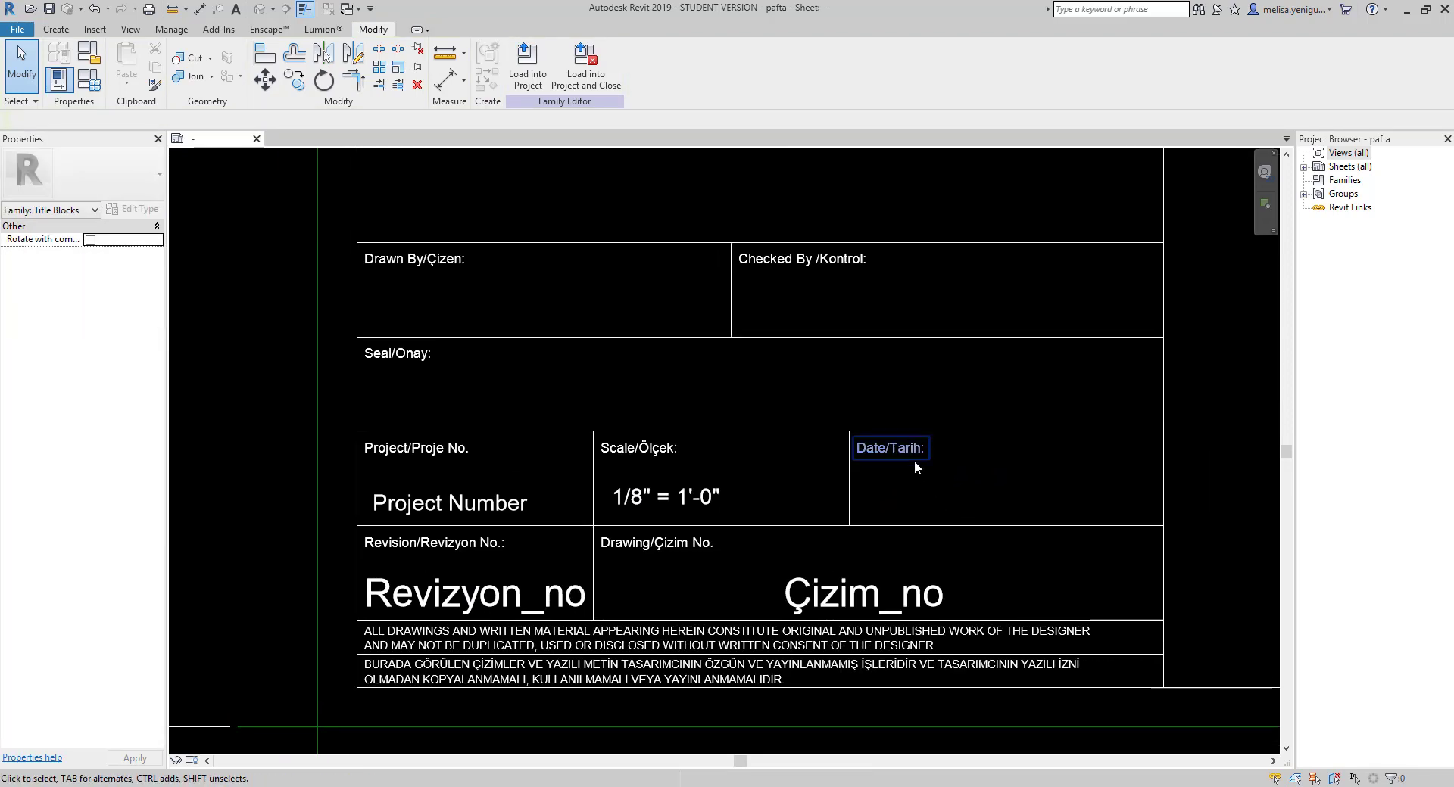
{"action": "left_click", "coordinate": [56, 28]}
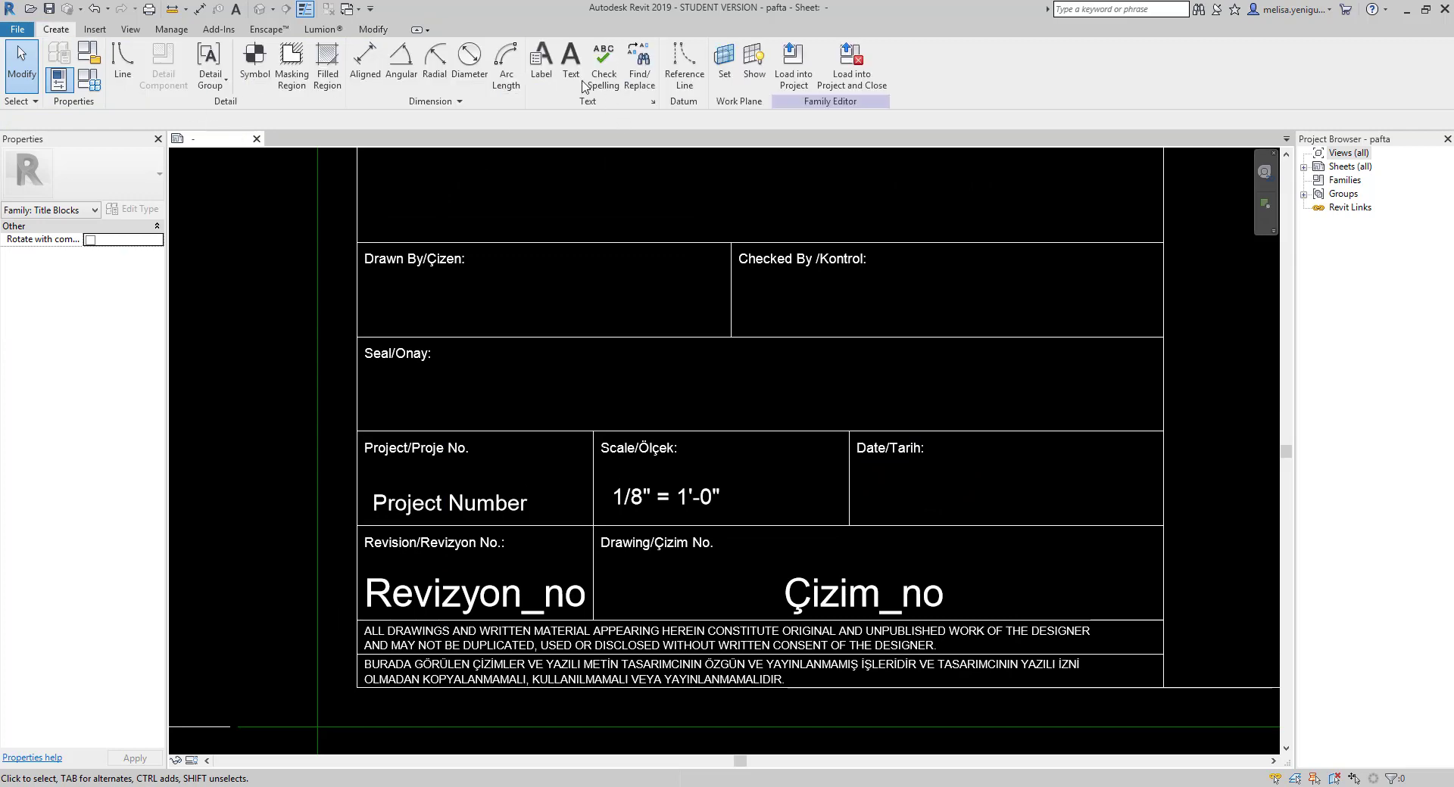
{"action": "left_click", "coordinate": [540, 60]}
{"action": "left_click", "coordinate": [889, 485]}
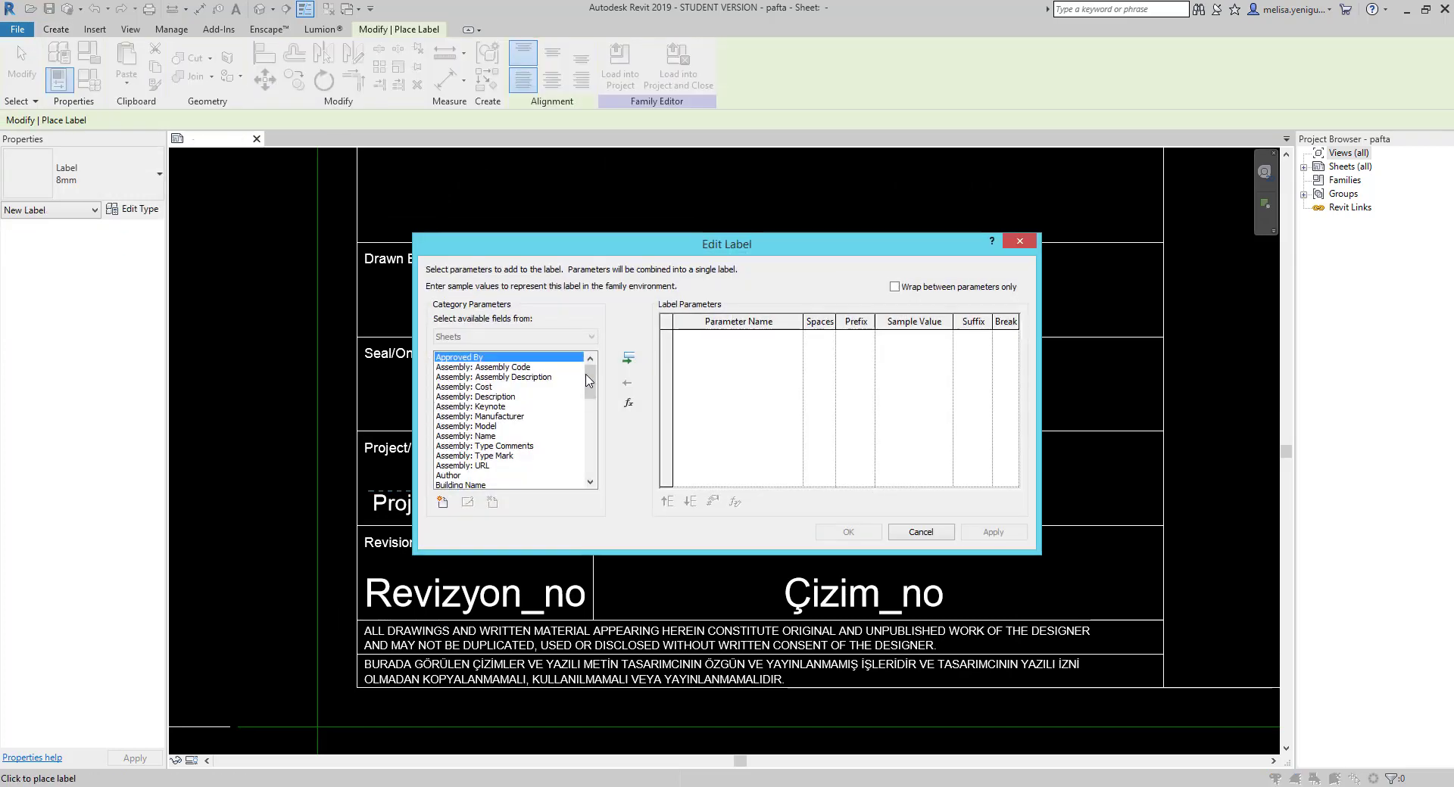
{"action": "left_click_drag", "start_coordinate": [589, 380], "coordinate": [598, 429]}
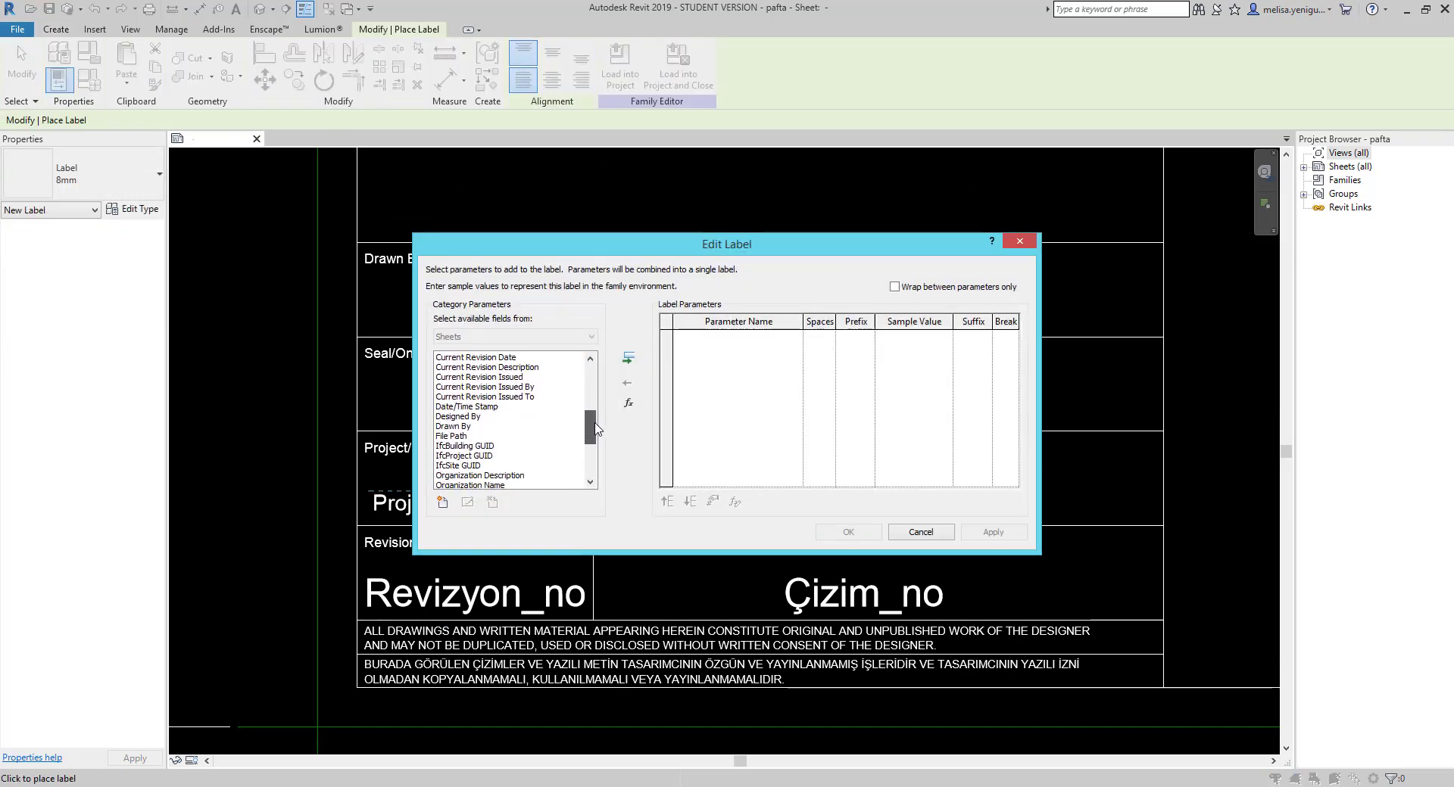
{"action": "left_click_drag", "start_coordinate": [598, 429], "coordinate": [594, 443]}
{"action": "left_click", "coordinate": [503, 447]}
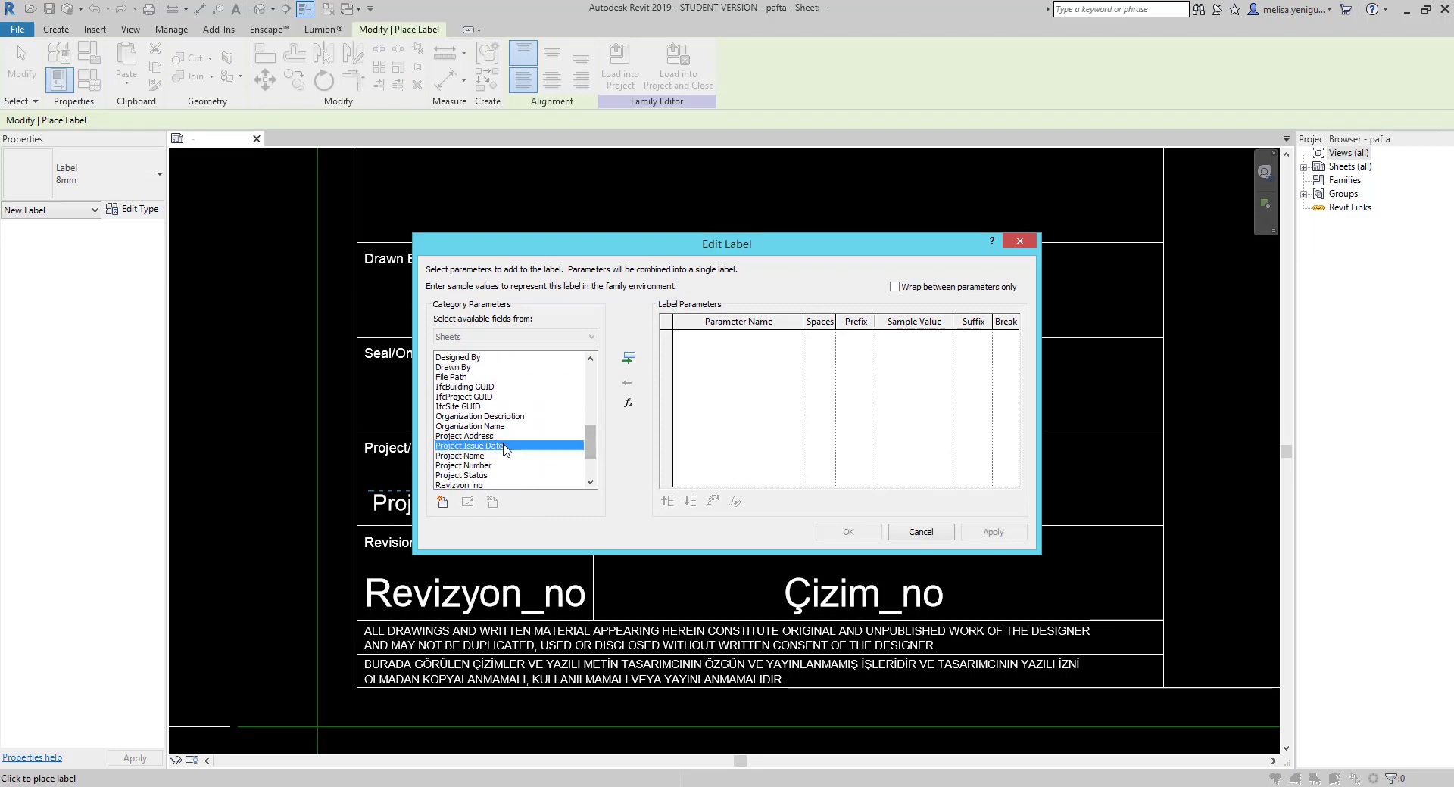
{"action": "left_click", "coordinate": [628, 358]}
{"action": "left_click", "coordinate": [869, 537]}
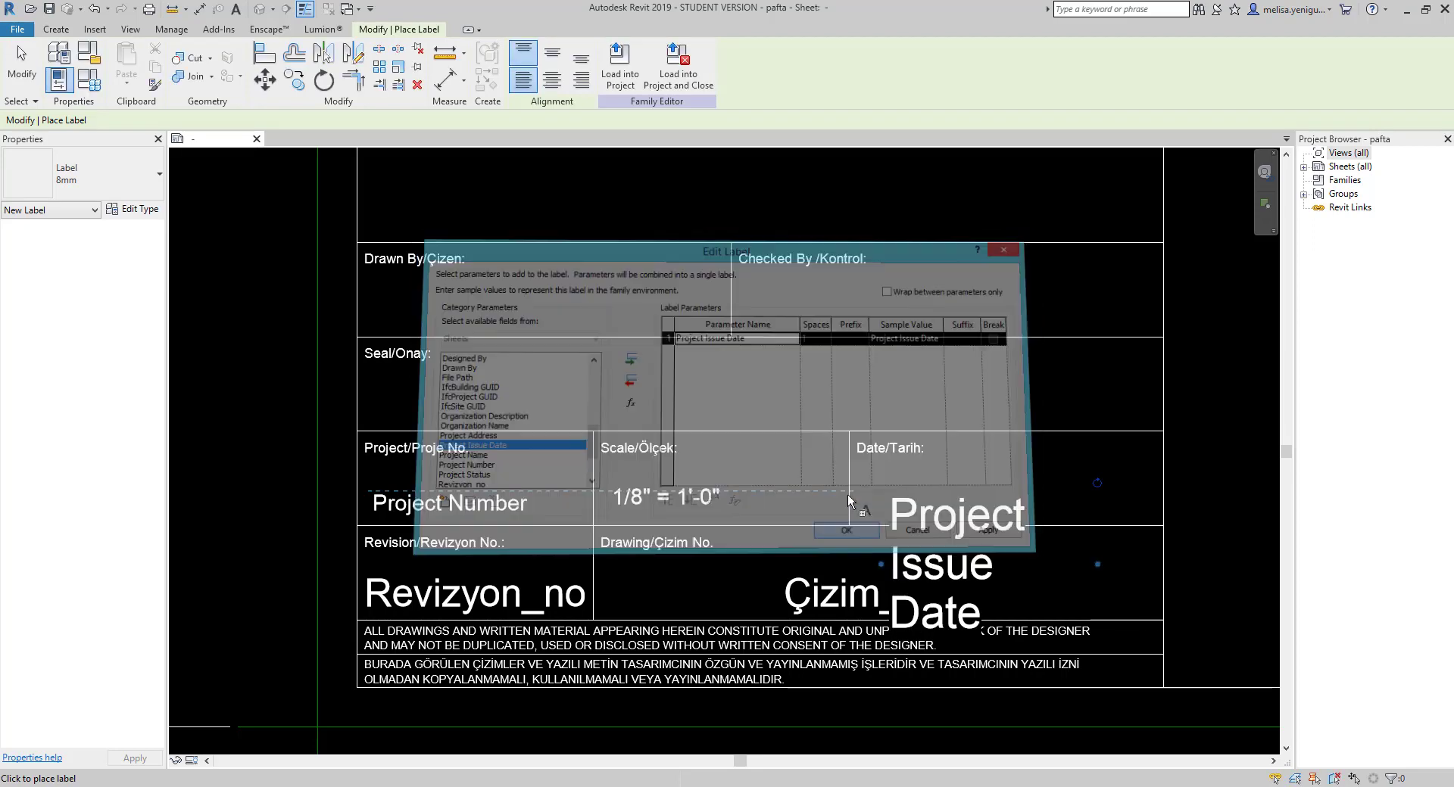
{"action": "key", "text": "Escape"}
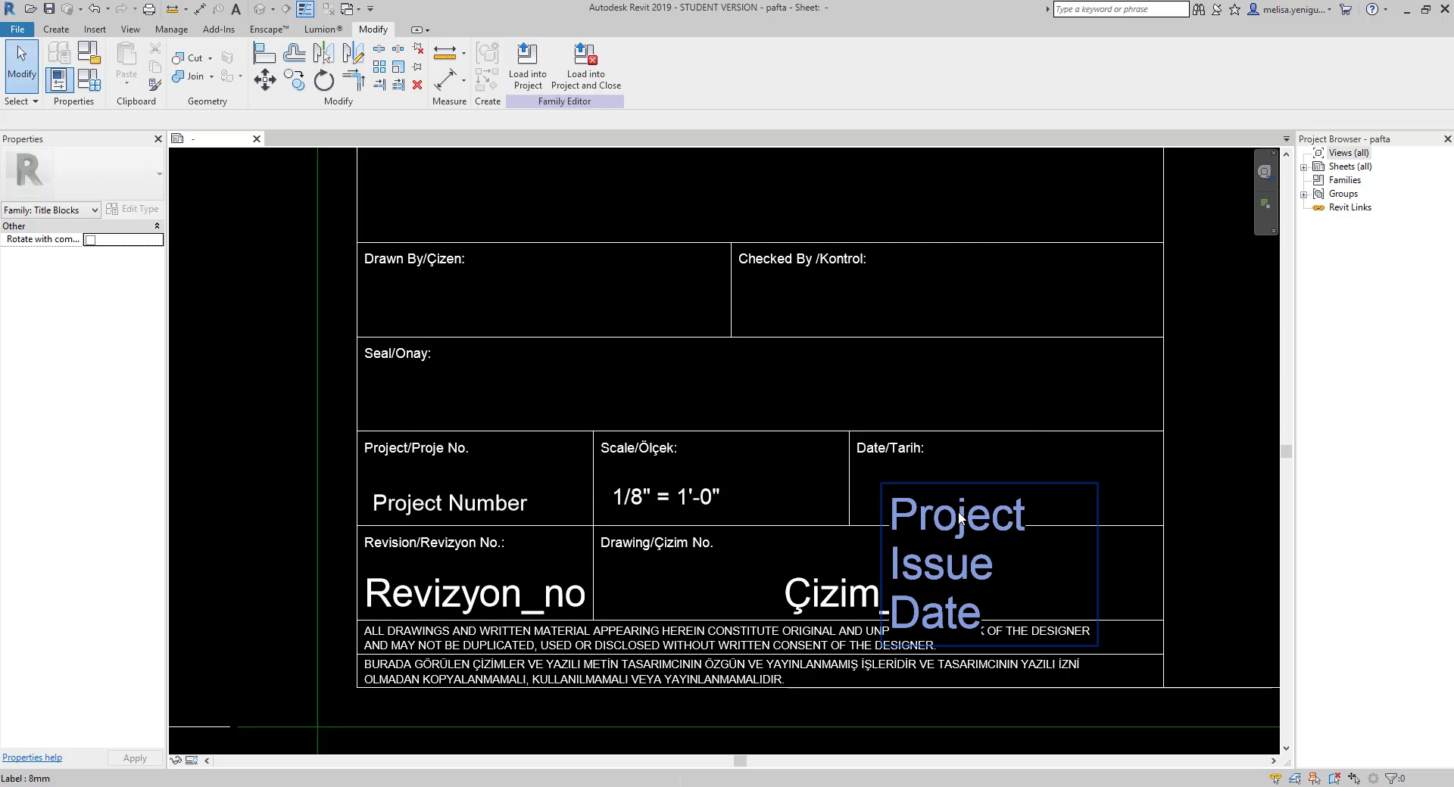
- Switch the date label to the 4mm type and move it into the Date/Tarih cell
{"action": "left_click", "coordinate": [114, 174]}
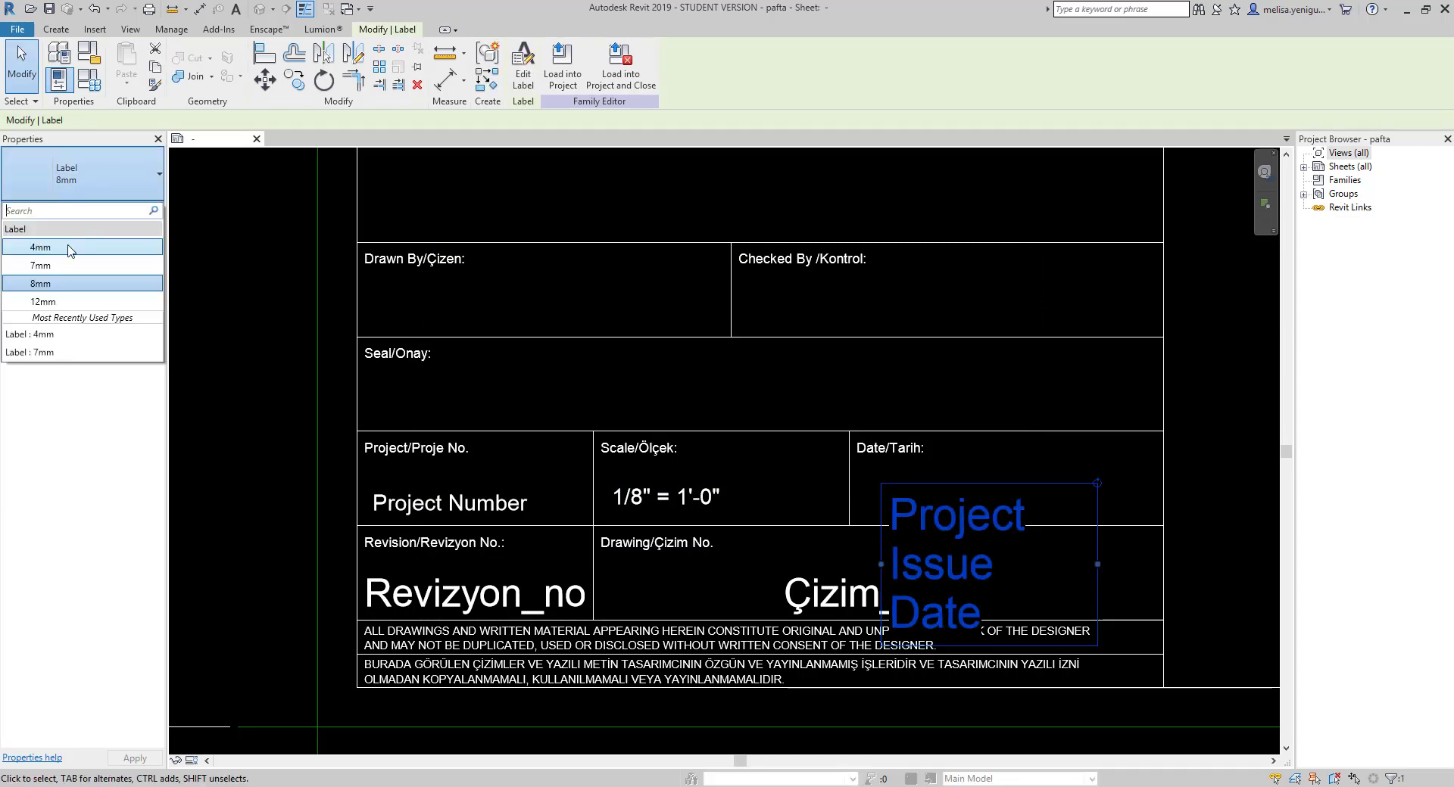
{"action": "left_click", "coordinate": [68, 250]}
{"action": "key", "text": "Escape"}
{"action": "left_click", "coordinate": [977, 506]}
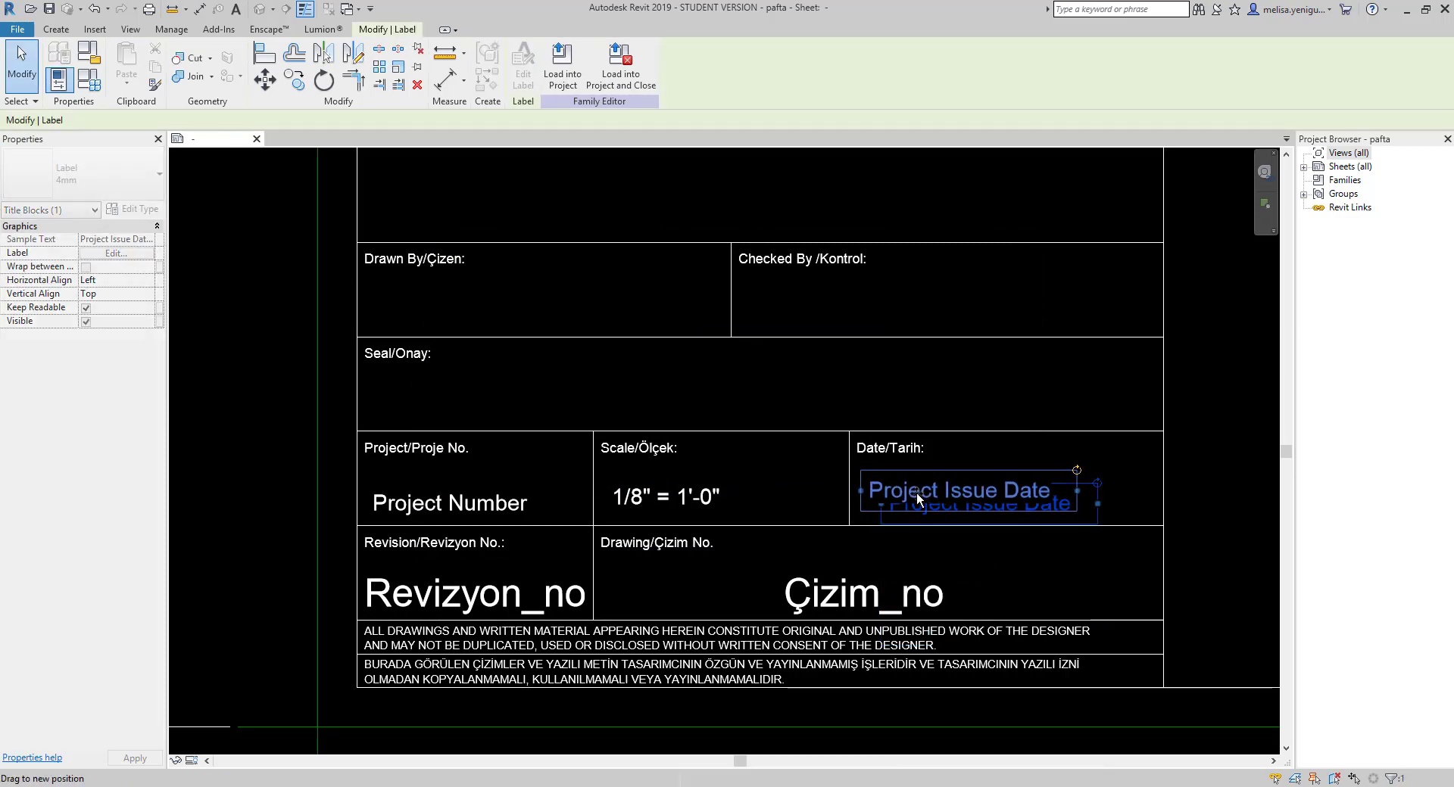
{"action": "left_click_drag", "start_coordinate": [938, 505], "coordinate": [922, 499]}
{"action": "left_click", "coordinate": [721, 411]}
{"action": "middle_click_drag", "start_coordinate": [720, 411], "coordinate": [856, 477]}
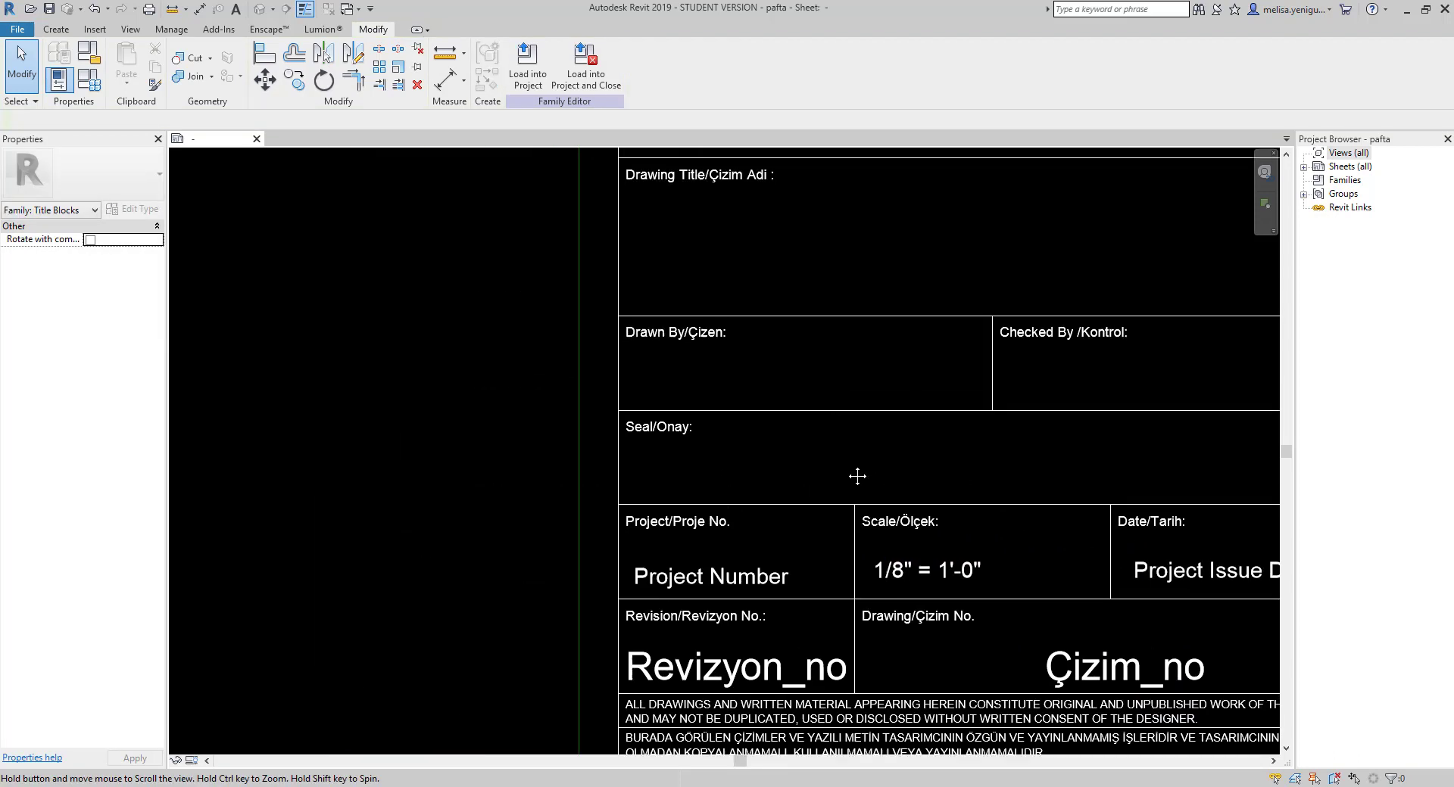
{"action": "middle_click_drag", "start_coordinate": [629, 432], "coordinate": [620, 423]}
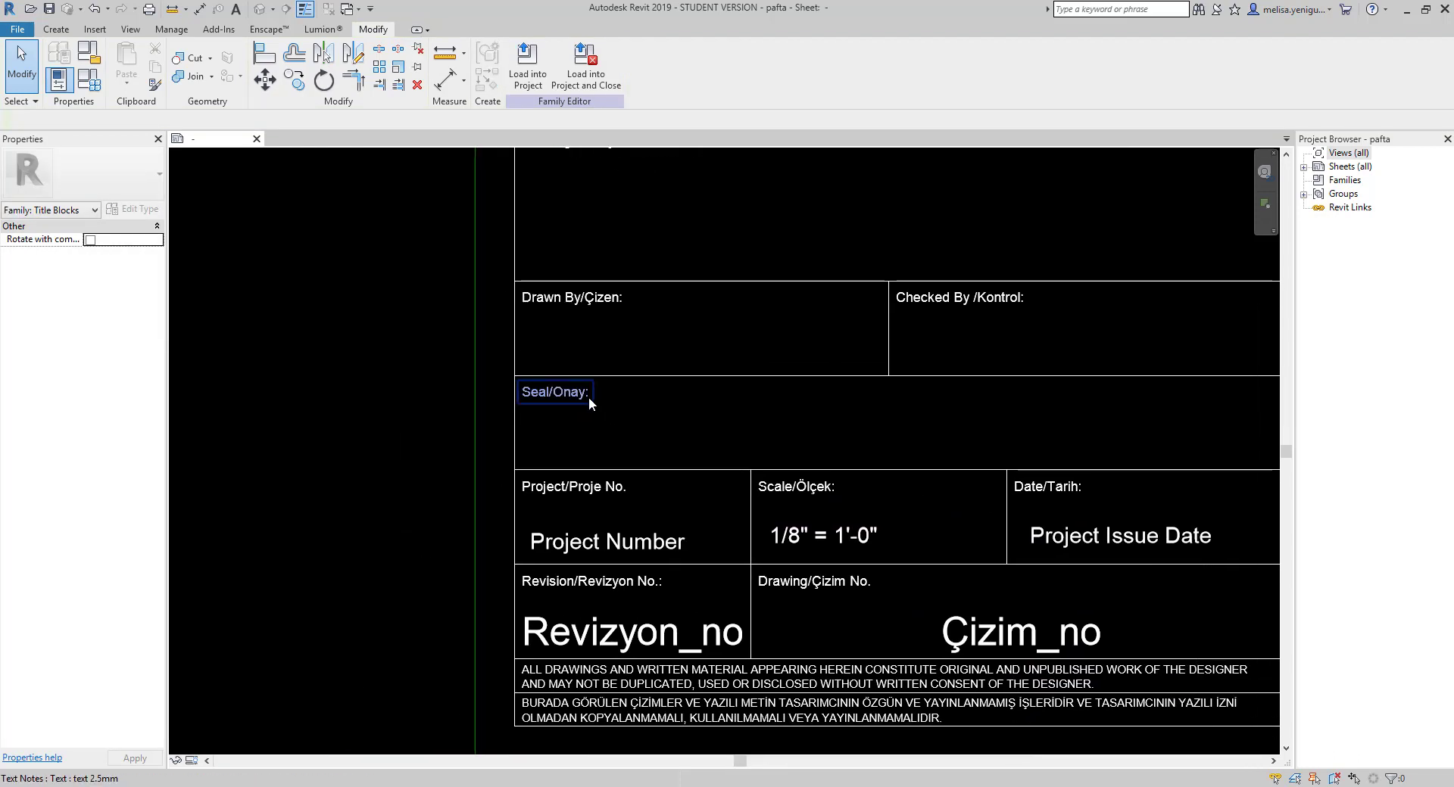
- Copy the Seal/Onay: heading just below the original with CO and widen the copy across the cell
{"action": "left_click", "coordinate": [560, 397]}
{"action": "key", "text": "c"}
{"action": "key", "text": "o"}
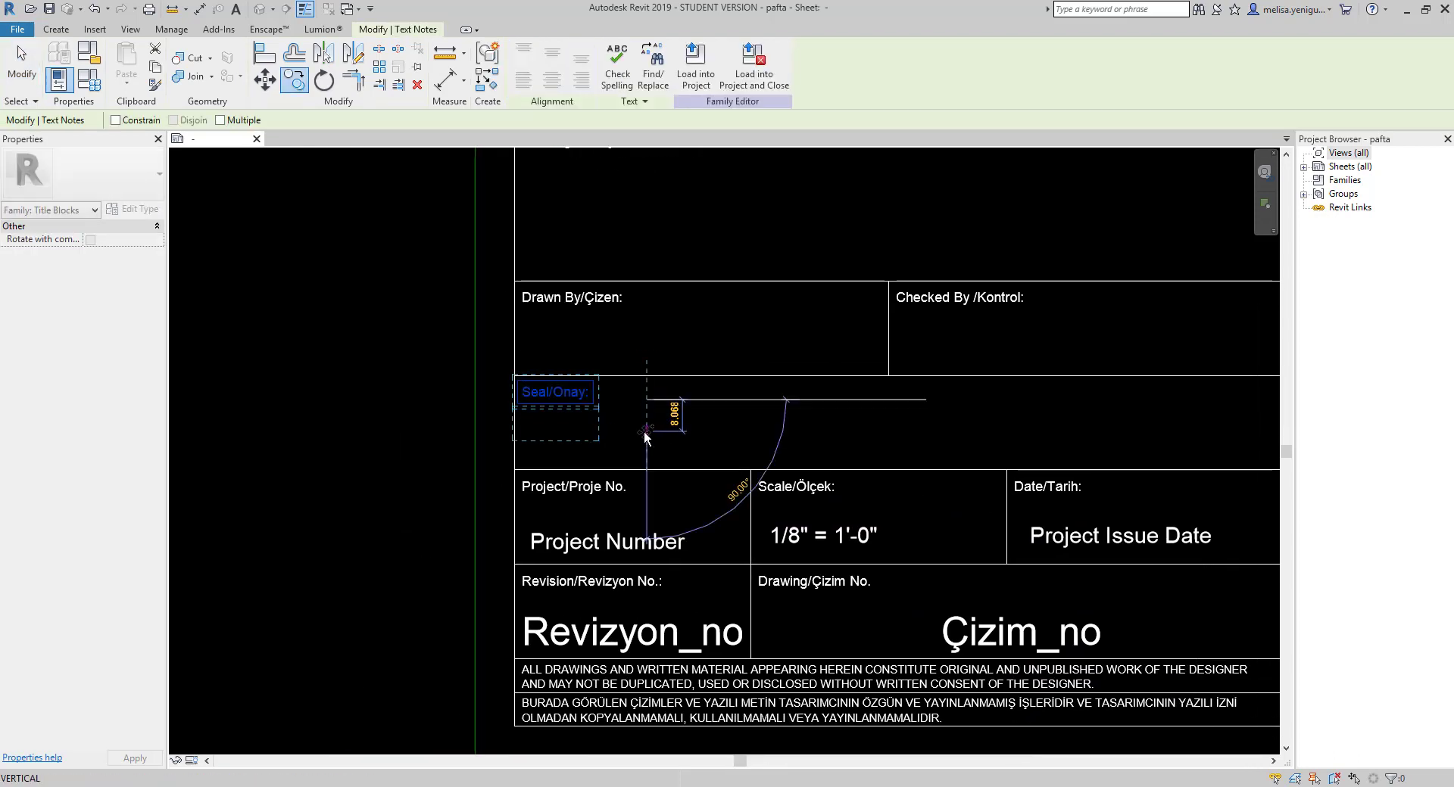
{"action": "left_click", "coordinate": [646, 399]}
{"action": "left_click", "coordinate": [646, 438]}
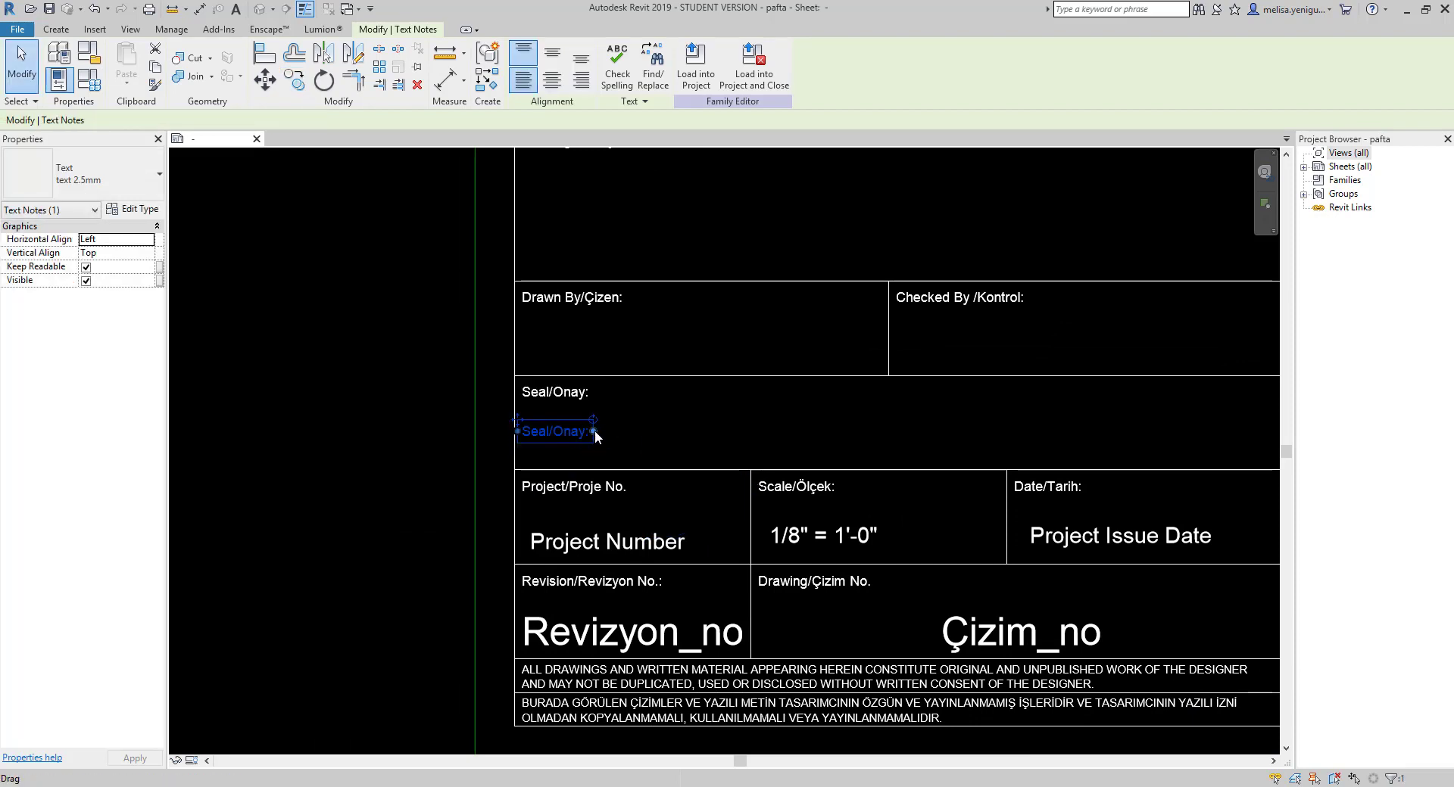
{"action": "left_click_drag", "start_coordinate": [593, 430], "coordinate": [895, 431]}
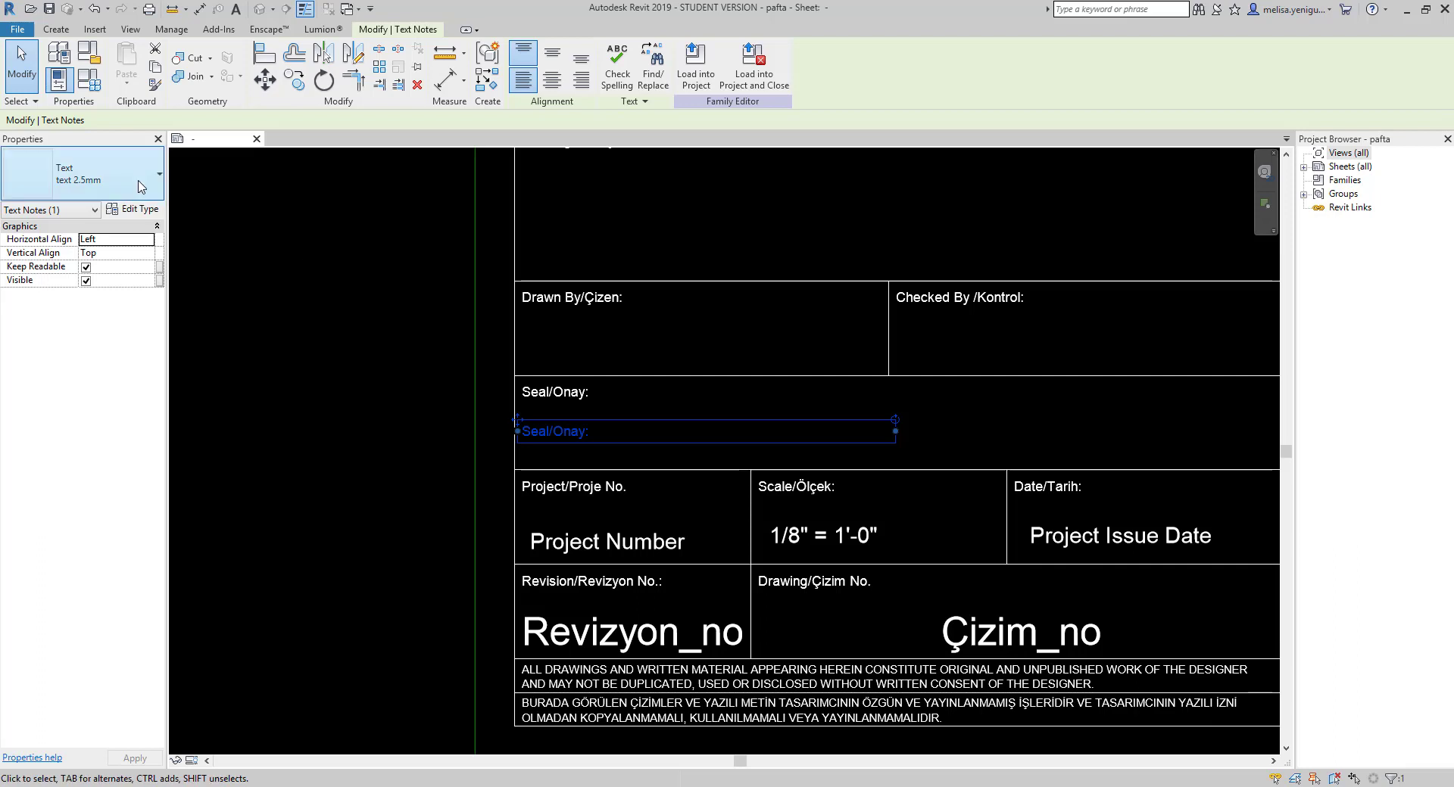
- Review the text type list and the Çizim_no label, leaving the copy in text 2.5mm
{"action": "left_click", "coordinate": [119, 179]}
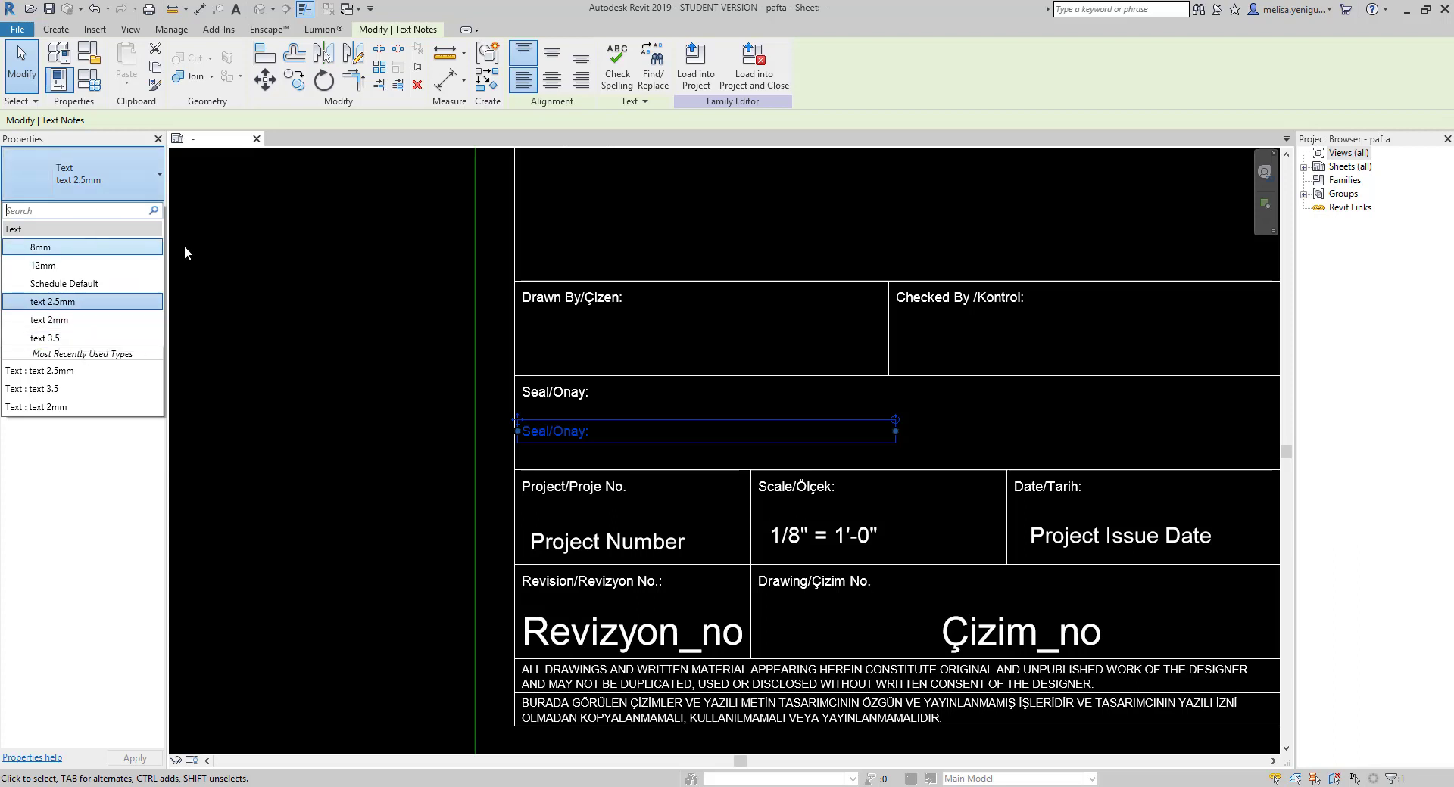
{"action": "left_click", "coordinate": [654, 349]}
{"action": "left_click", "coordinate": [992, 636]}
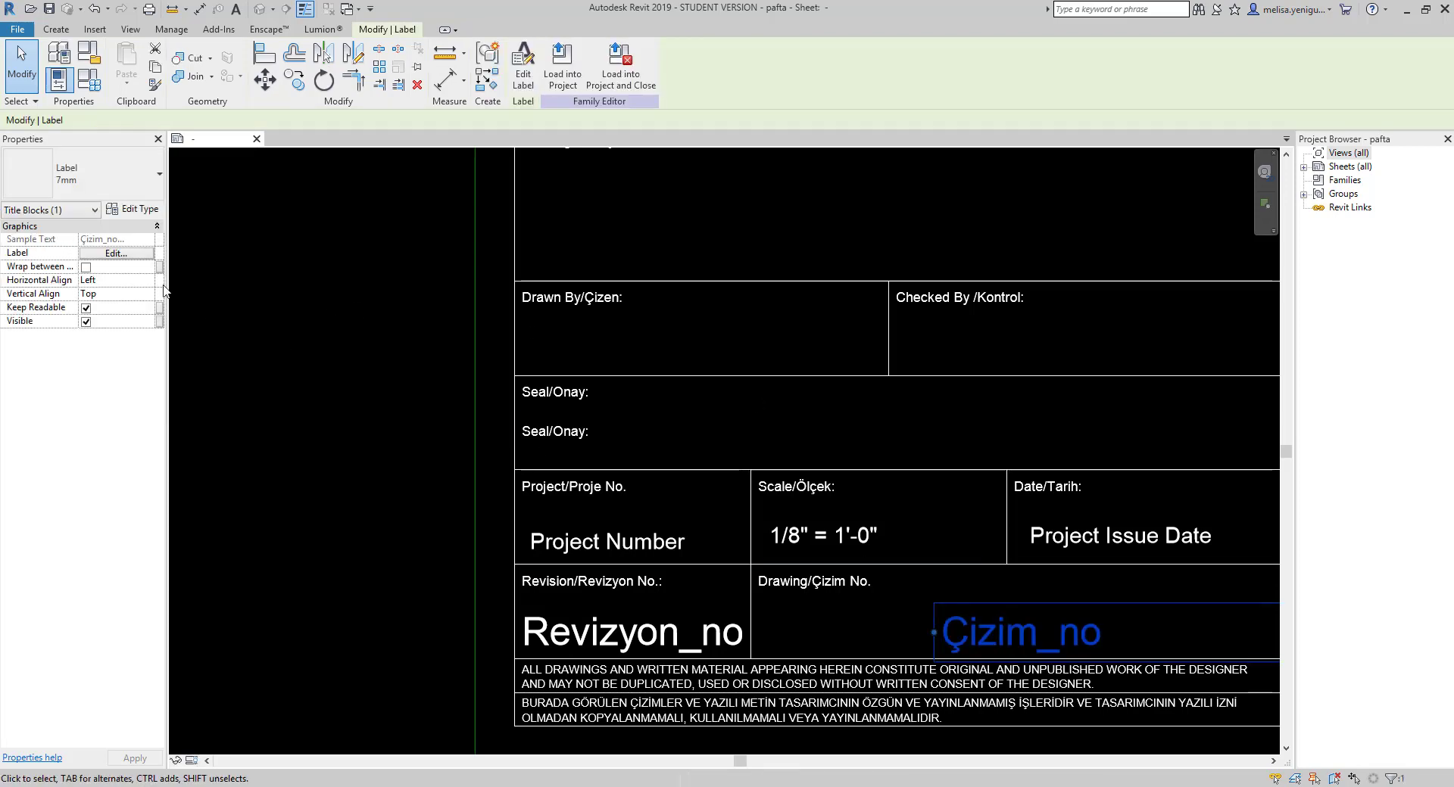
{"action": "left_click", "coordinate": [112, 189]}
{"action": "left_click", "coordinate": [734, 533]}
- Duplicate the lower note's text type as 'text 4mm' with a 4 mm text size
{"action": "left_click", "coordinate": [557, 432]}
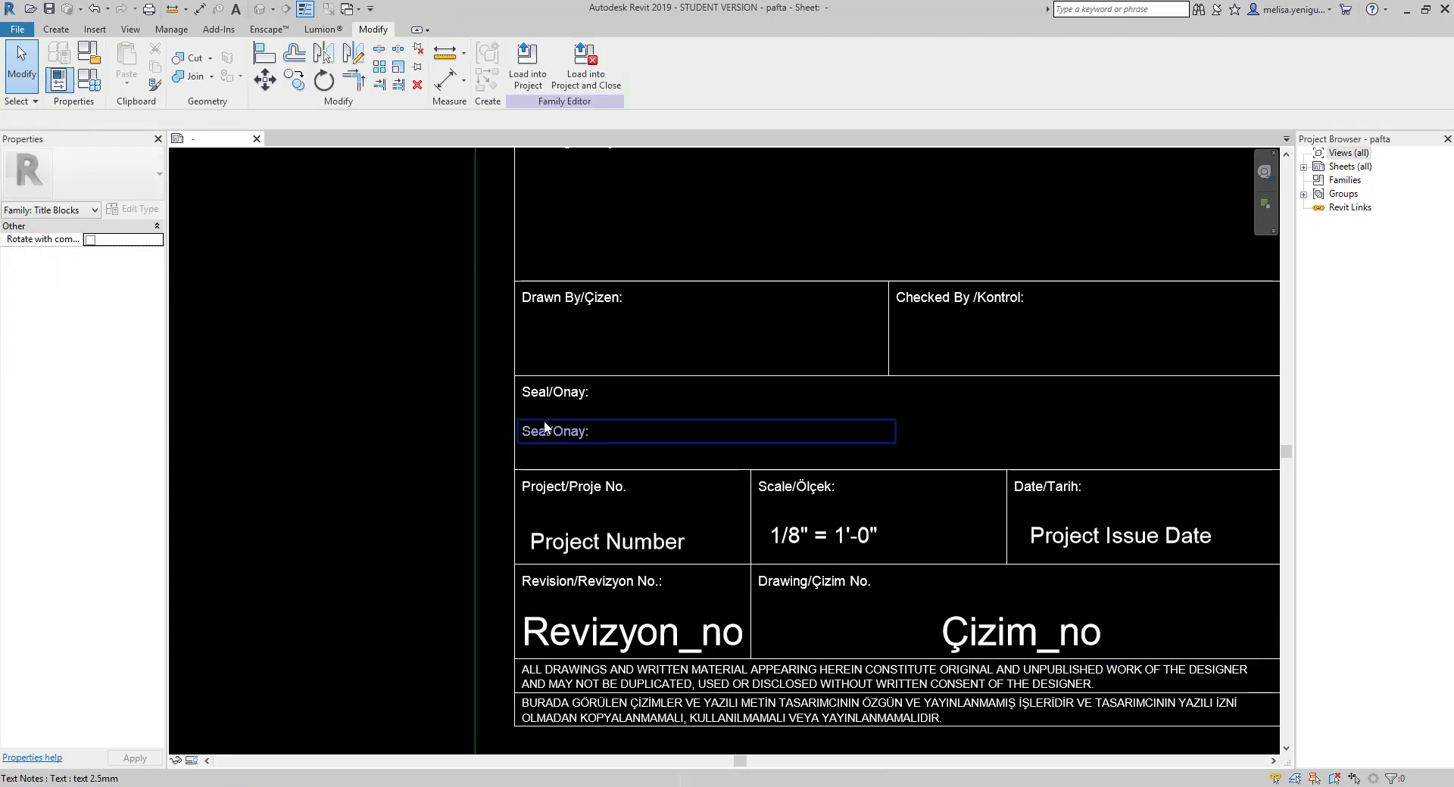
{"action": "left_click", "coordinate": [133, 209]}
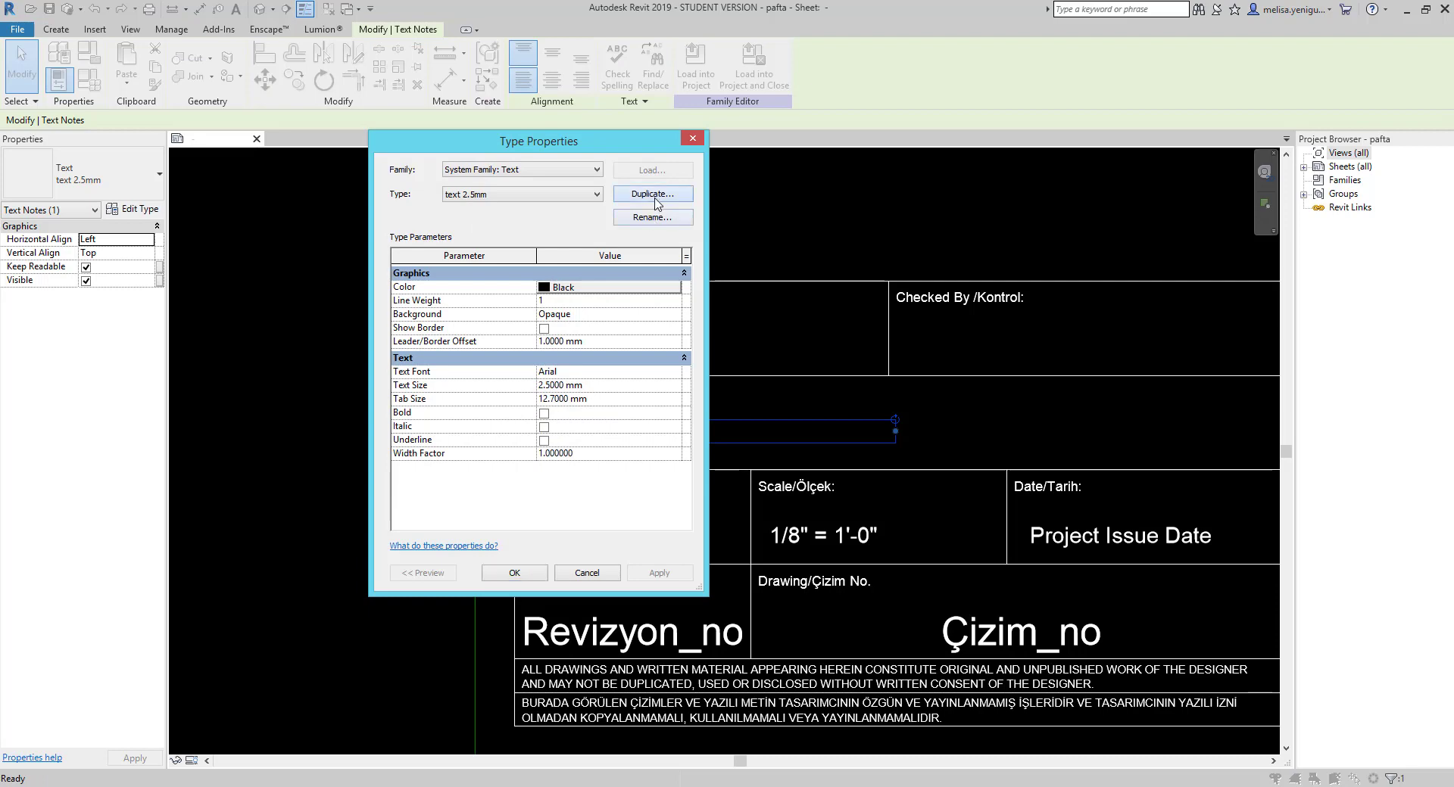
{"action": "left_click", "coordinate": [652, 194]}
{"action": "type", "text": "tex"}
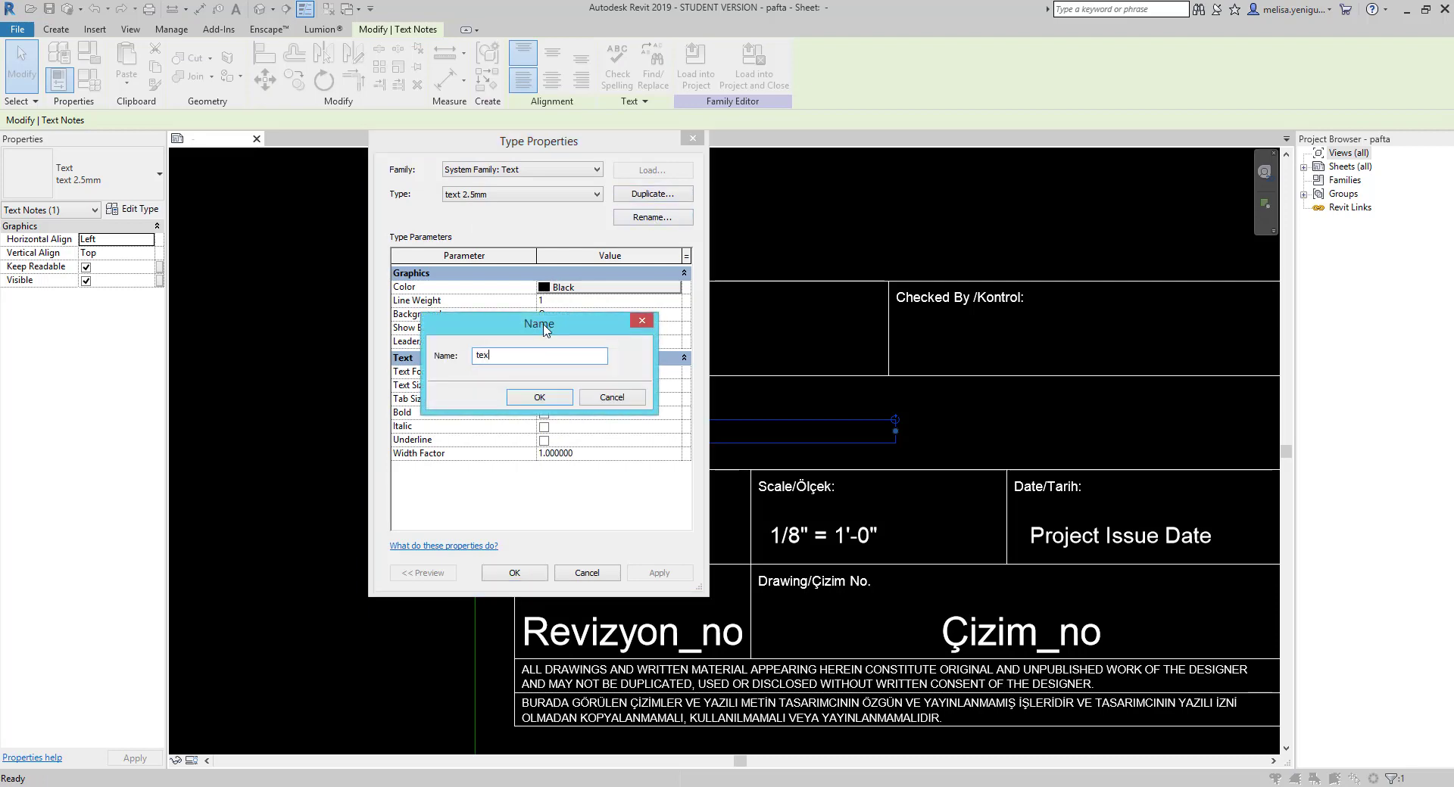
{"action": "type", "text": "t 4mm"}
{"action": "left_click", "coordinate": [552, 399]}
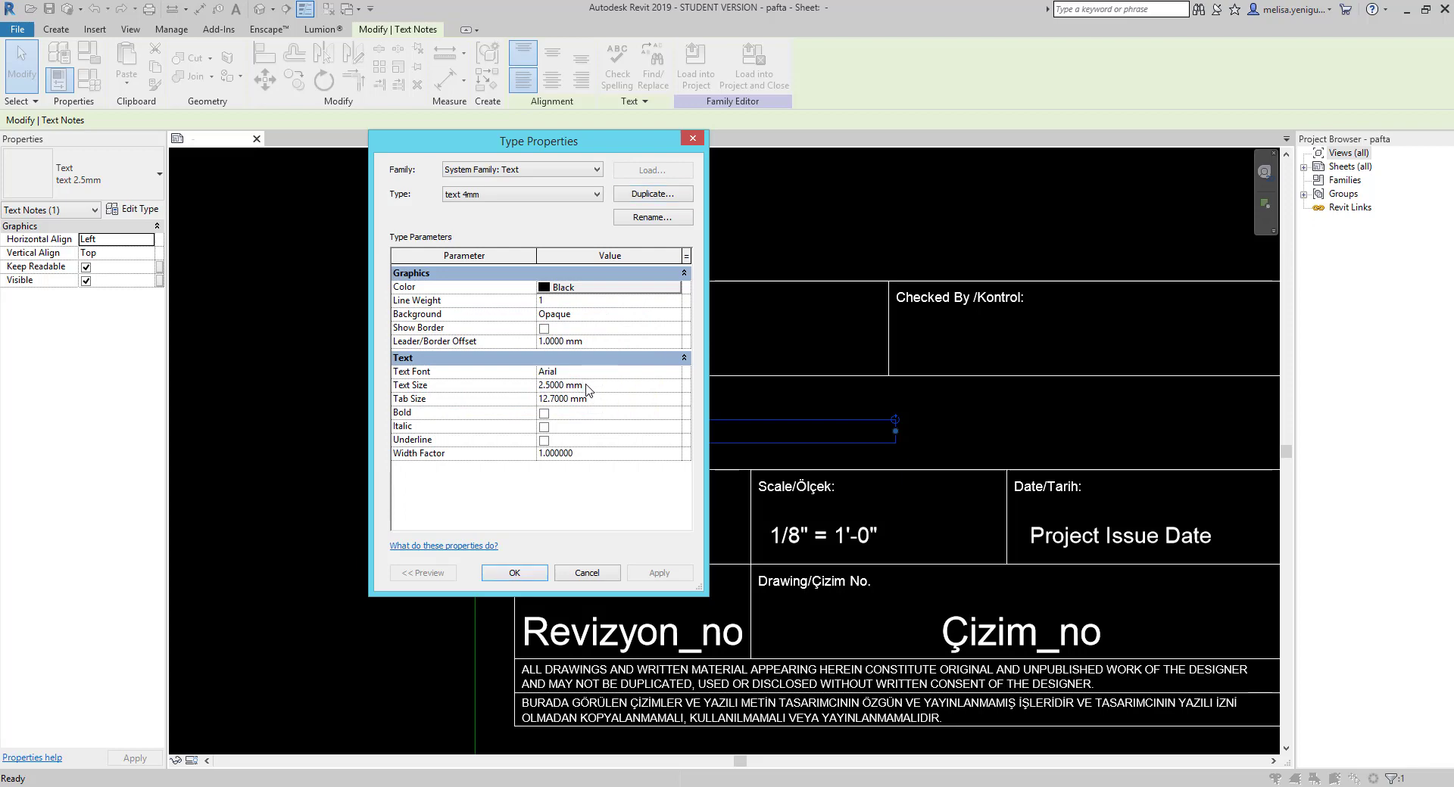
{"action": "left_click_drag", "start_coordinate": [588, 386], "coordinate": [540, 386]}
{"action": "type", "text": "4"}
{"action": "left_click", "coordinate": [530, 575]}
{"action": "left_click", "coordinate": [710, 400]}
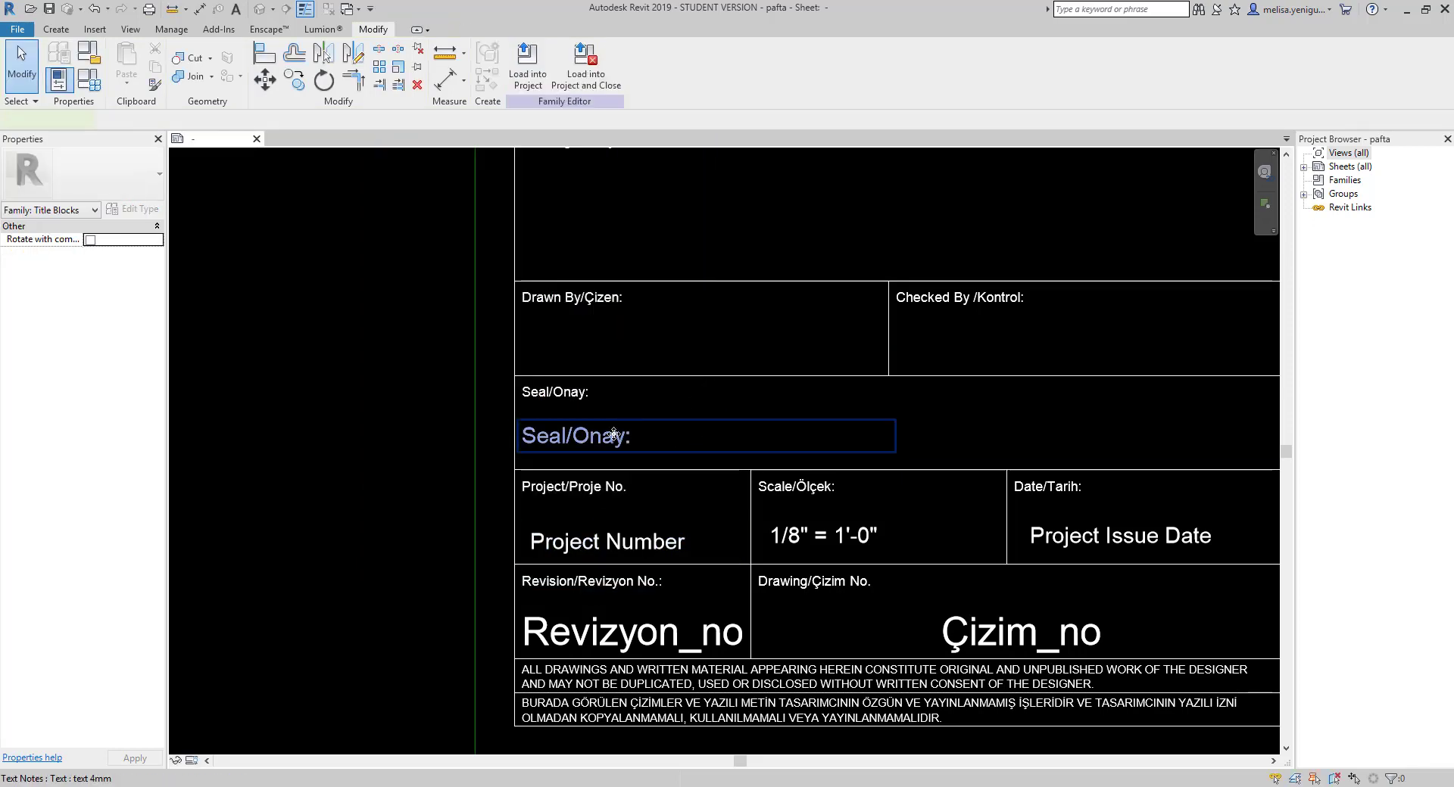
- Replace the copied note's Seal/Onay: wording with PATRON
{"action": "left_click", "coordinate": [614, 434]}
{"action": "left_click_drag", "start_coordinate": [615, 436], "coordinate": [492, 448]}
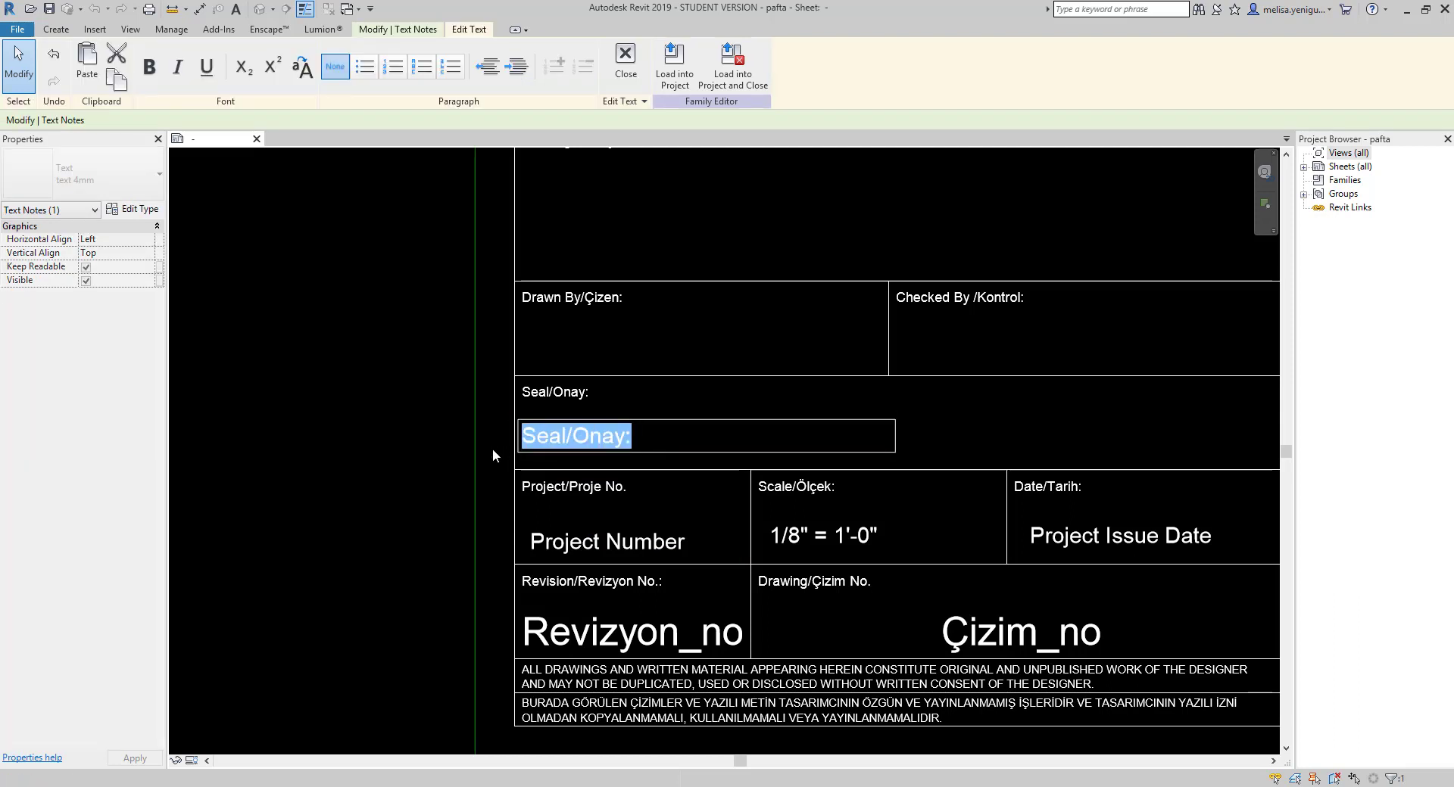
{"action": "left_click_drag", "start_coordinate": [674, 438], "coordinate": [488, 432]}
{"action": "left_click", "coordinate": [650, 435]}
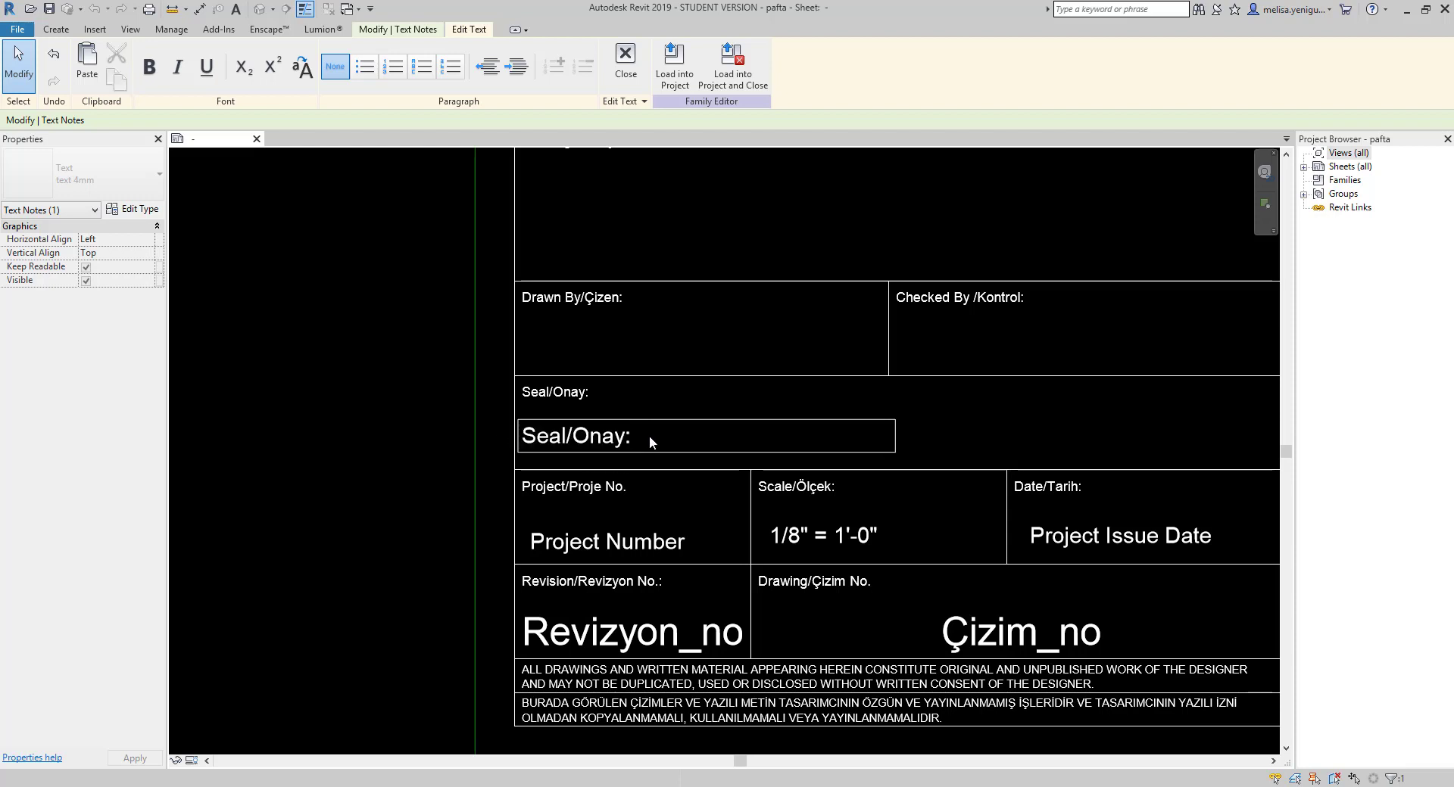
{"action": "key", "text": "BackSpace"}
{"action": "key", "text": "BackSpace"}
{"action": "key", "text": "BackSpace"}
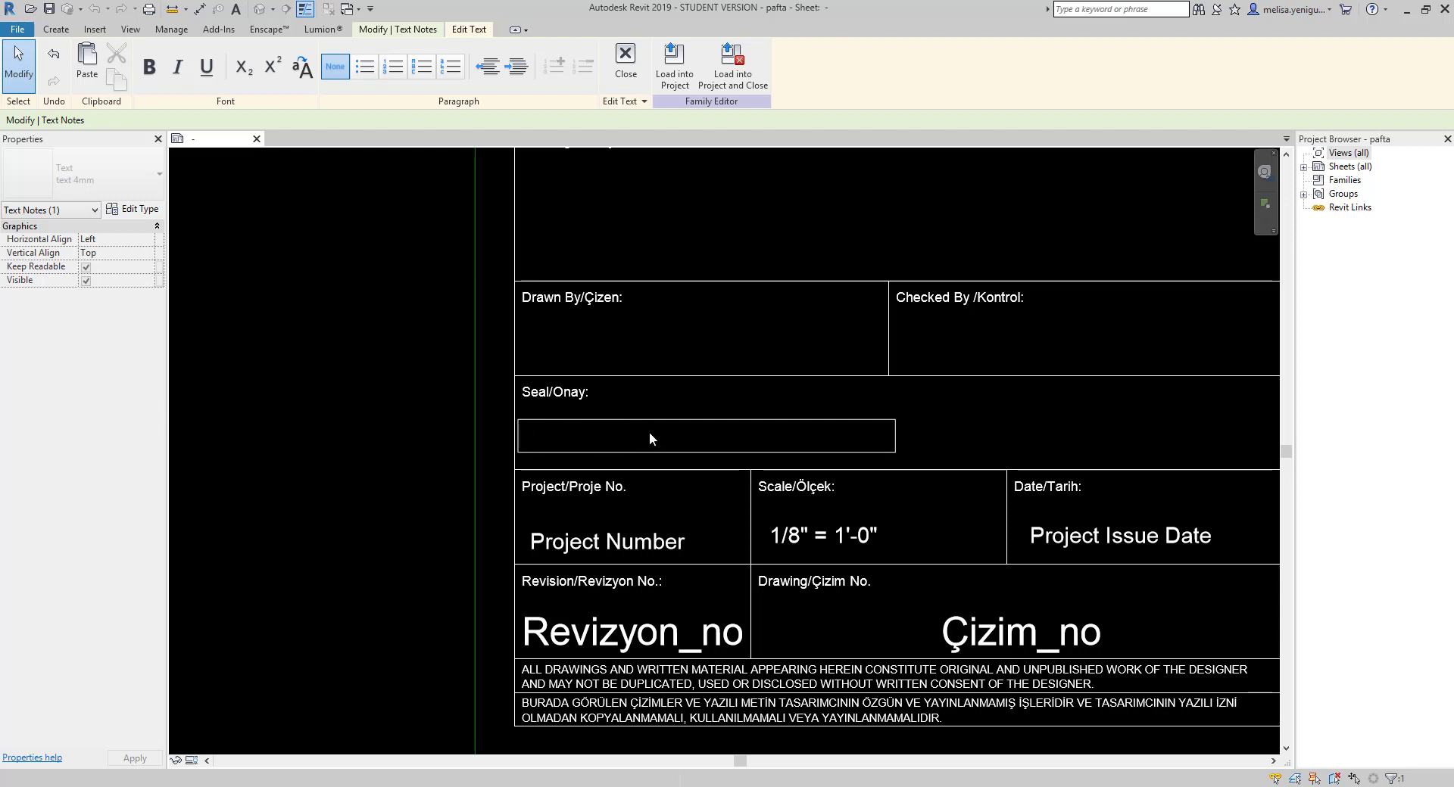
{"action": "type", "text": "p"}
{"action": "key", "text": "BackSpace"}
{"action": "type", "text": "P"}
{"action": "type", "text": "ATRON"}
{"action": "left_click", "coordinate": [765, 392]}
{"action": "left_click", "coordinate": [598, 435]}
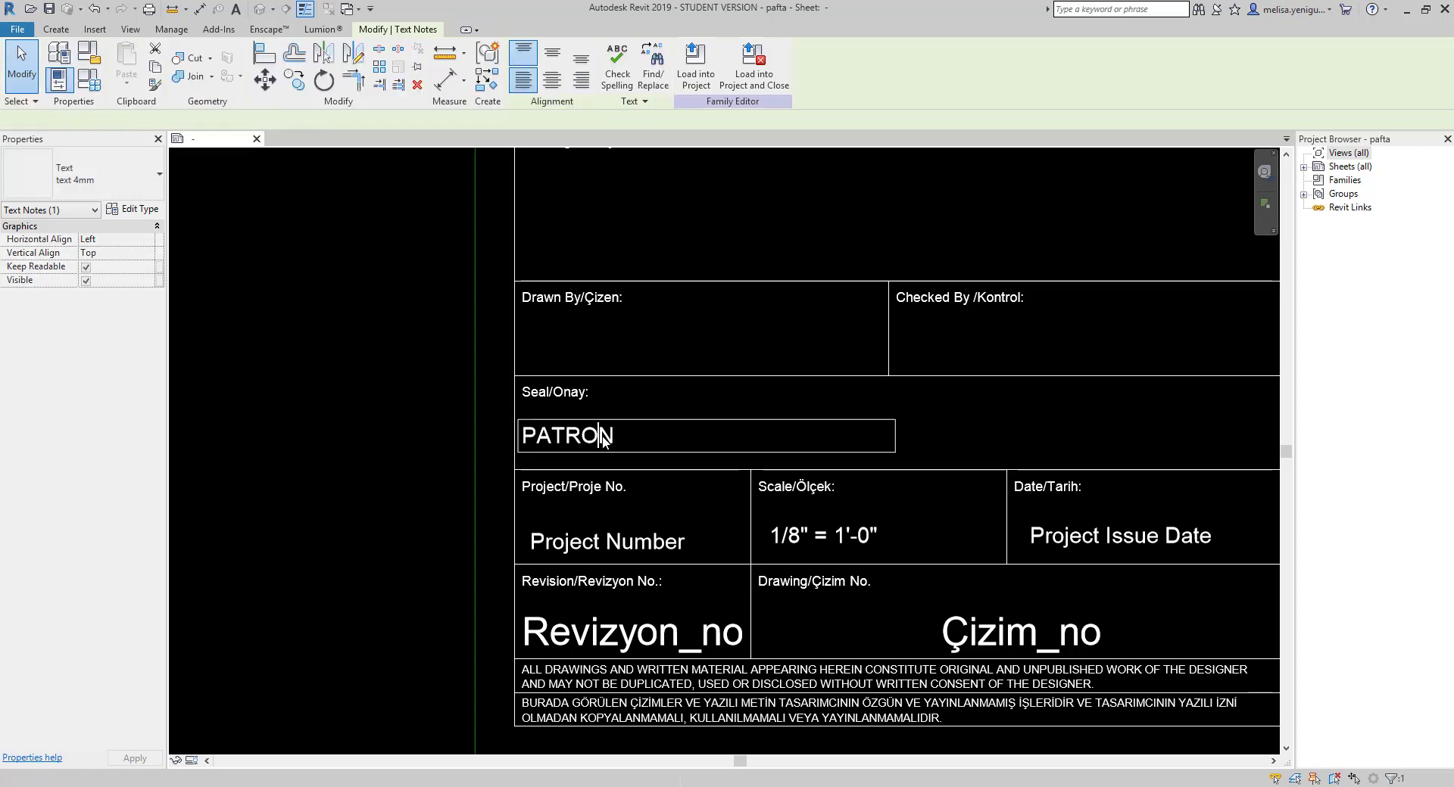
{"action": "left_click", "coordinate": [738, 418]}
{"action": "left_click", "coordinate": [811, 422]}
{"action": "scroll", "coordinate": [811, 421], "scroll_direction": "up", "scroll_amount": 1}
{"action": "scroll", "coordinate": [645, 364], "scroll_direction": "up", "scroll_amount": 1}
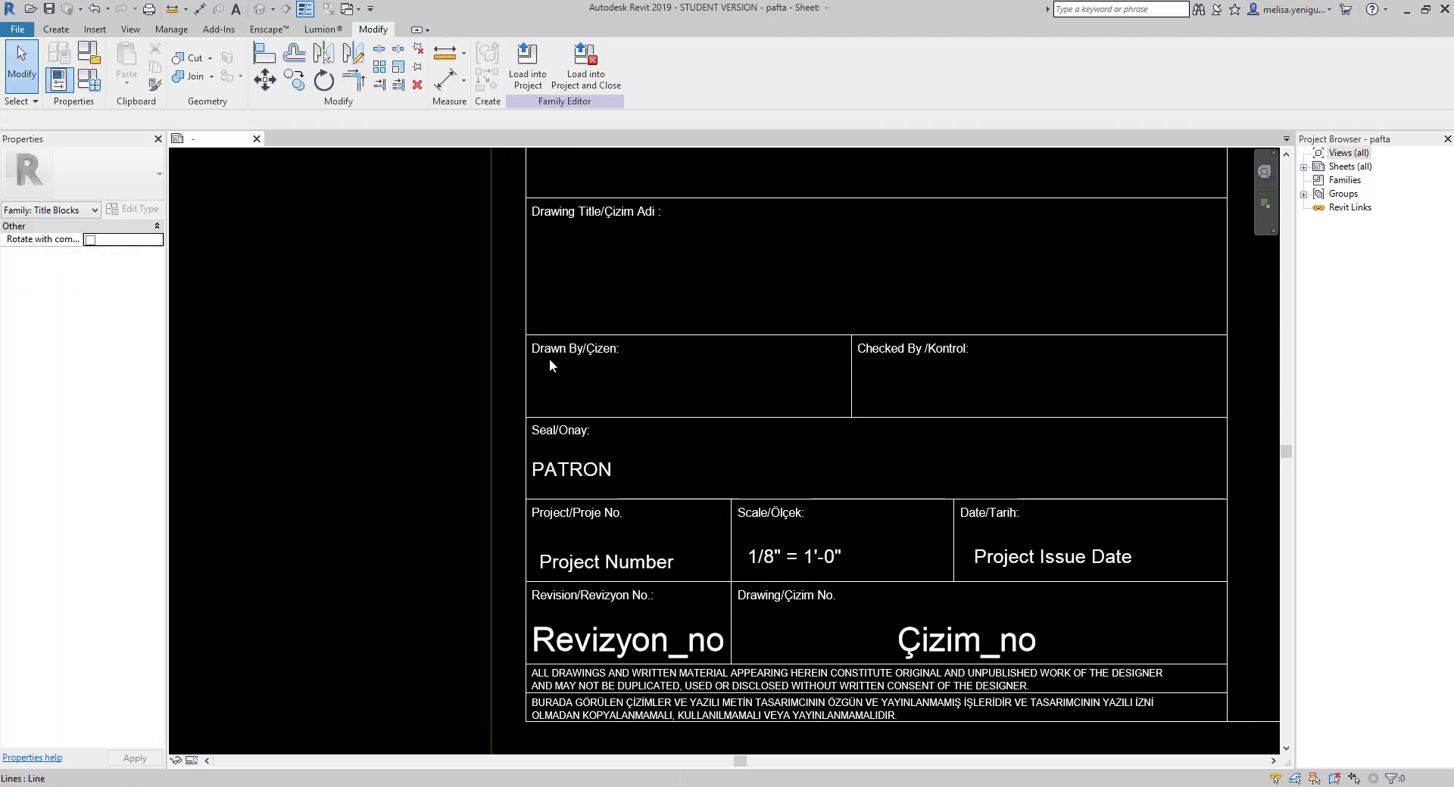
{"action": "scroll", "coordinate": [579, 473], "scroll_direction": "up", "scroll_amount": 1}
{"action": "left_click", "coordinate": [579, 473]}
- Copy the PATRON note into the Drawn By cell and reword it to the designer's full name
{"action": "key", "text": "r"}
{"action": "key", "text": "o"}
{"action": "left_click", "coordinate": [854, 487]}
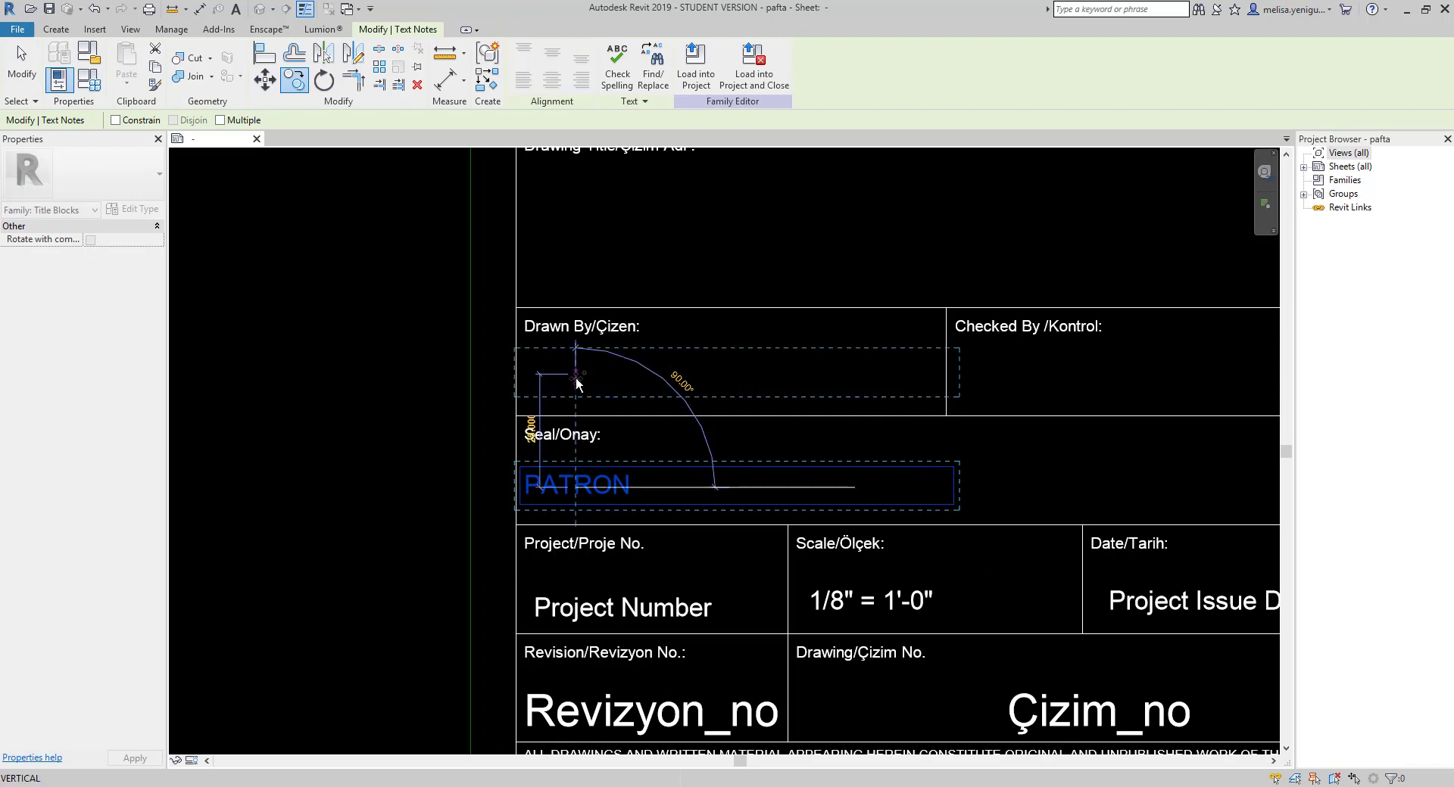
{"action": "left_click", "coordinate": [577, 377]}
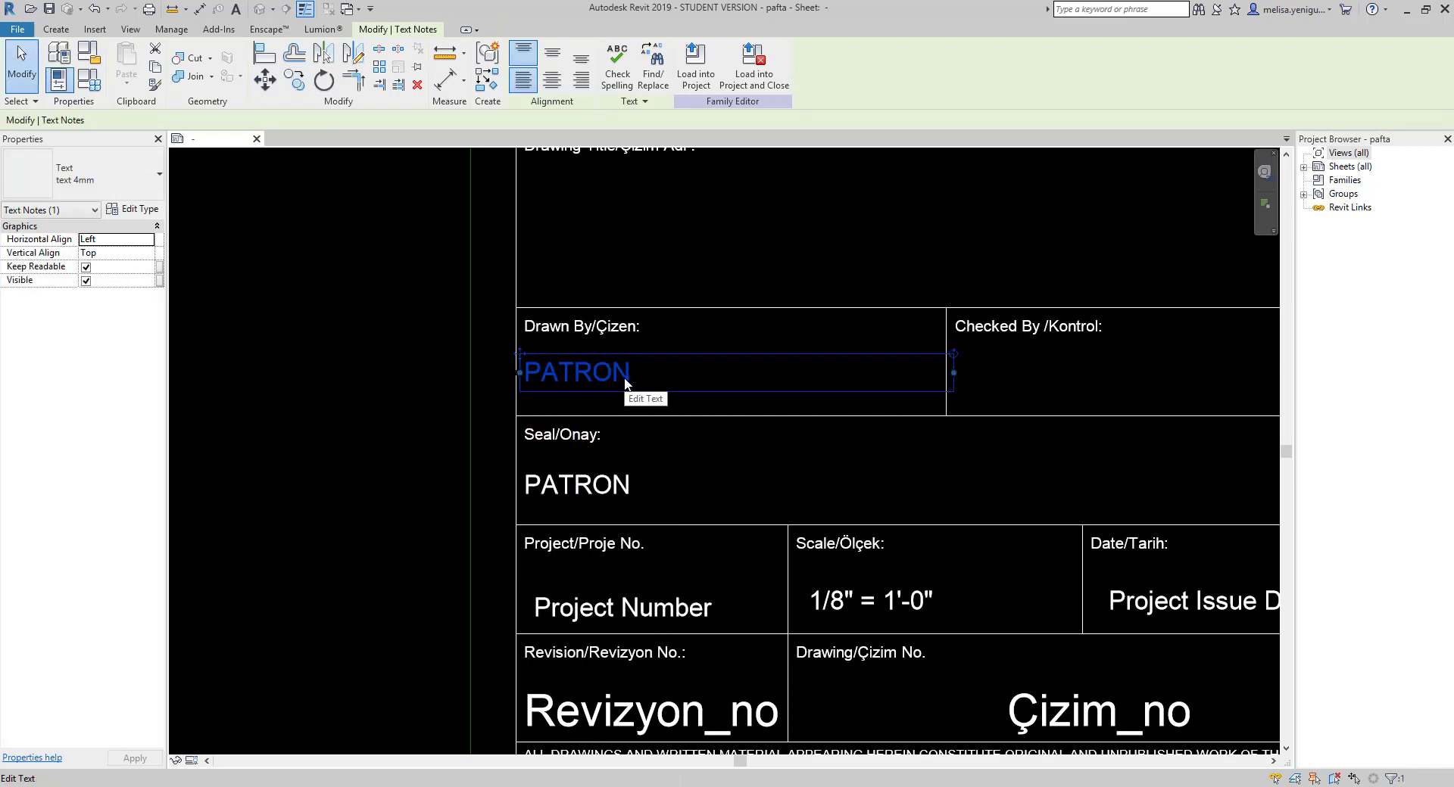
{"action": "left_click", "coordinate": [626, 384]}
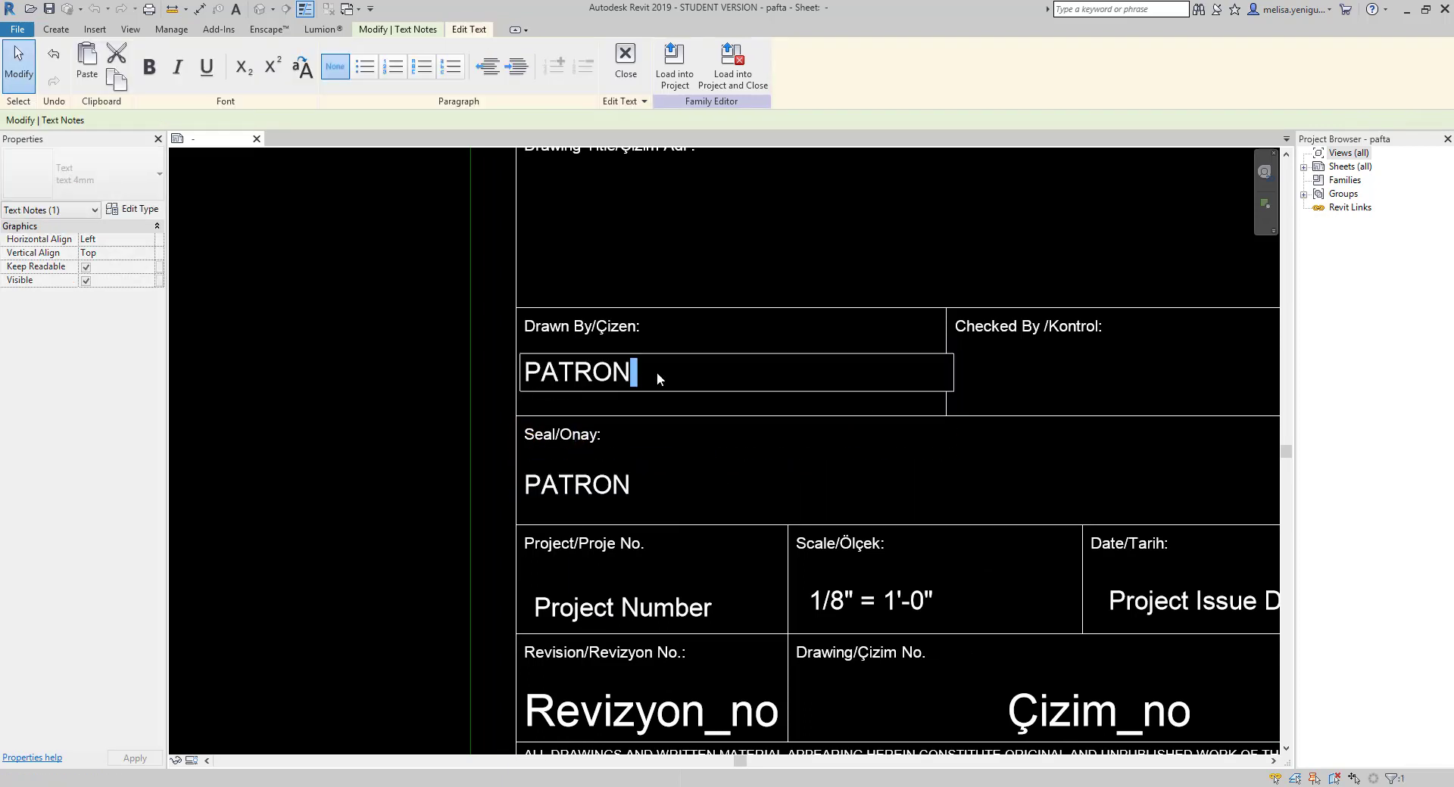
{"action": "key", "text": "BackSpace"}
{"action": "key", "text": "BackSpace"}
{"action": "key", "text": "BackSpace"}
{"action": "type", "text": "Me"}
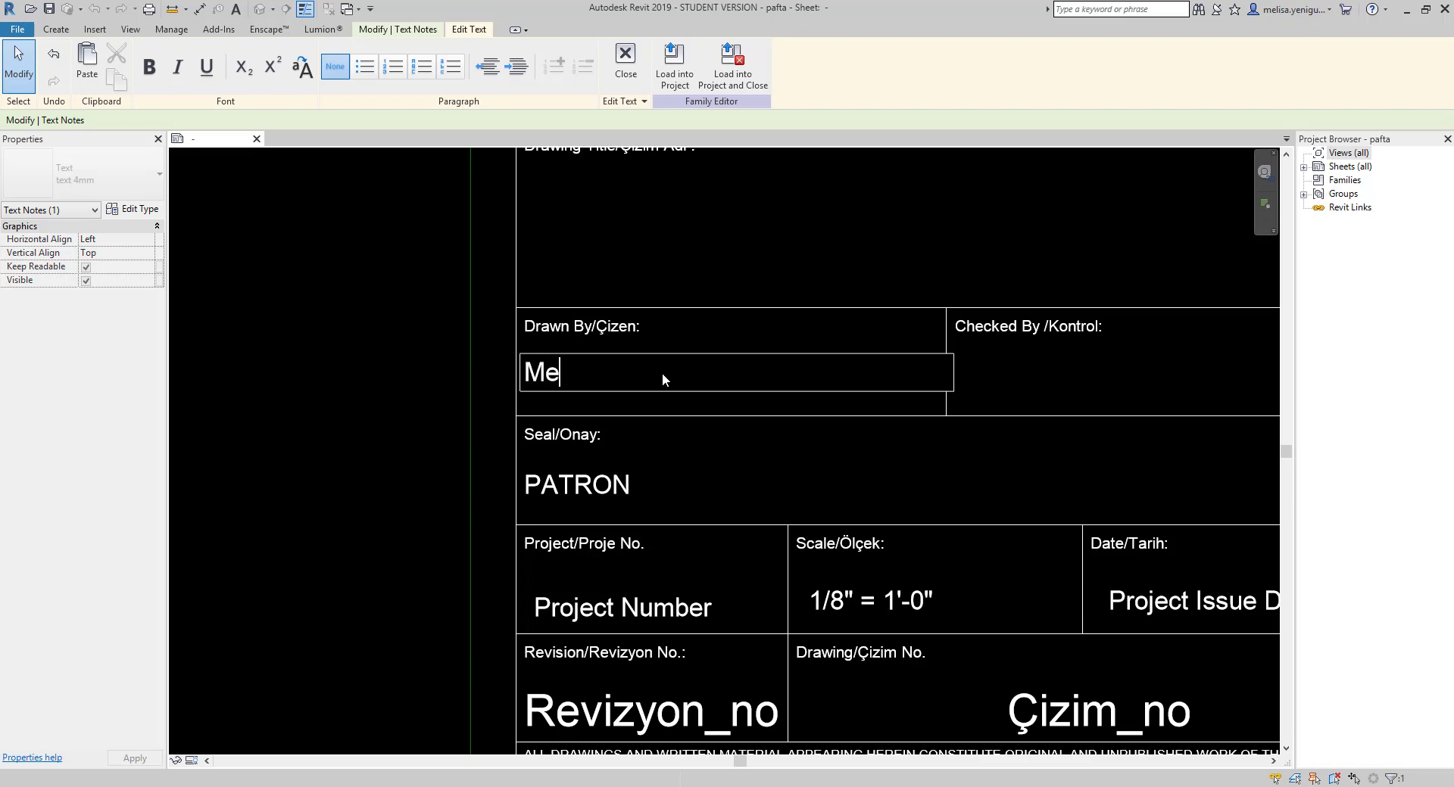
{"action": "type", "text": "lisa YENİG"}
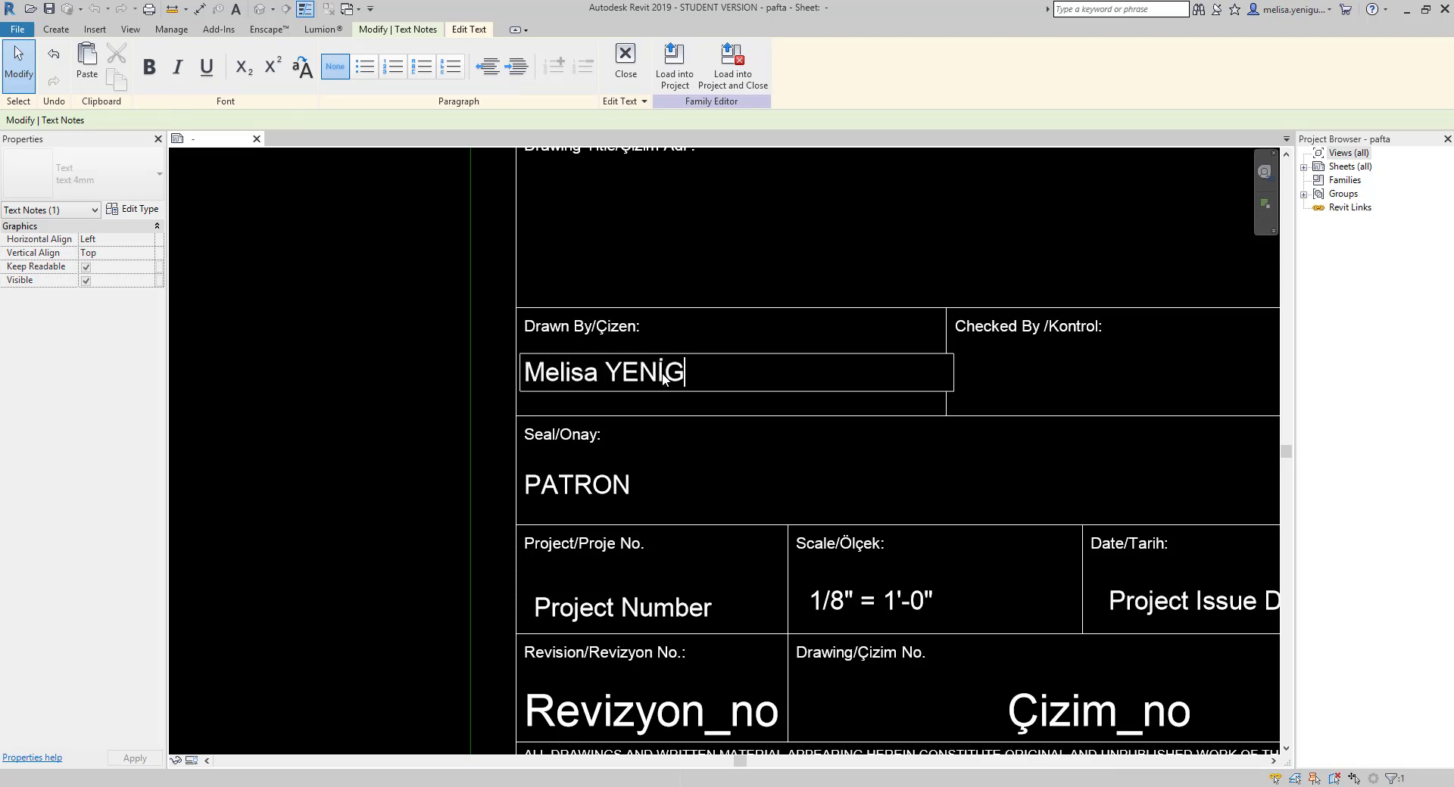
{"action": "type", "text": "ÜN"}
{"action": "left_click", "coordinate": [762, 254]}
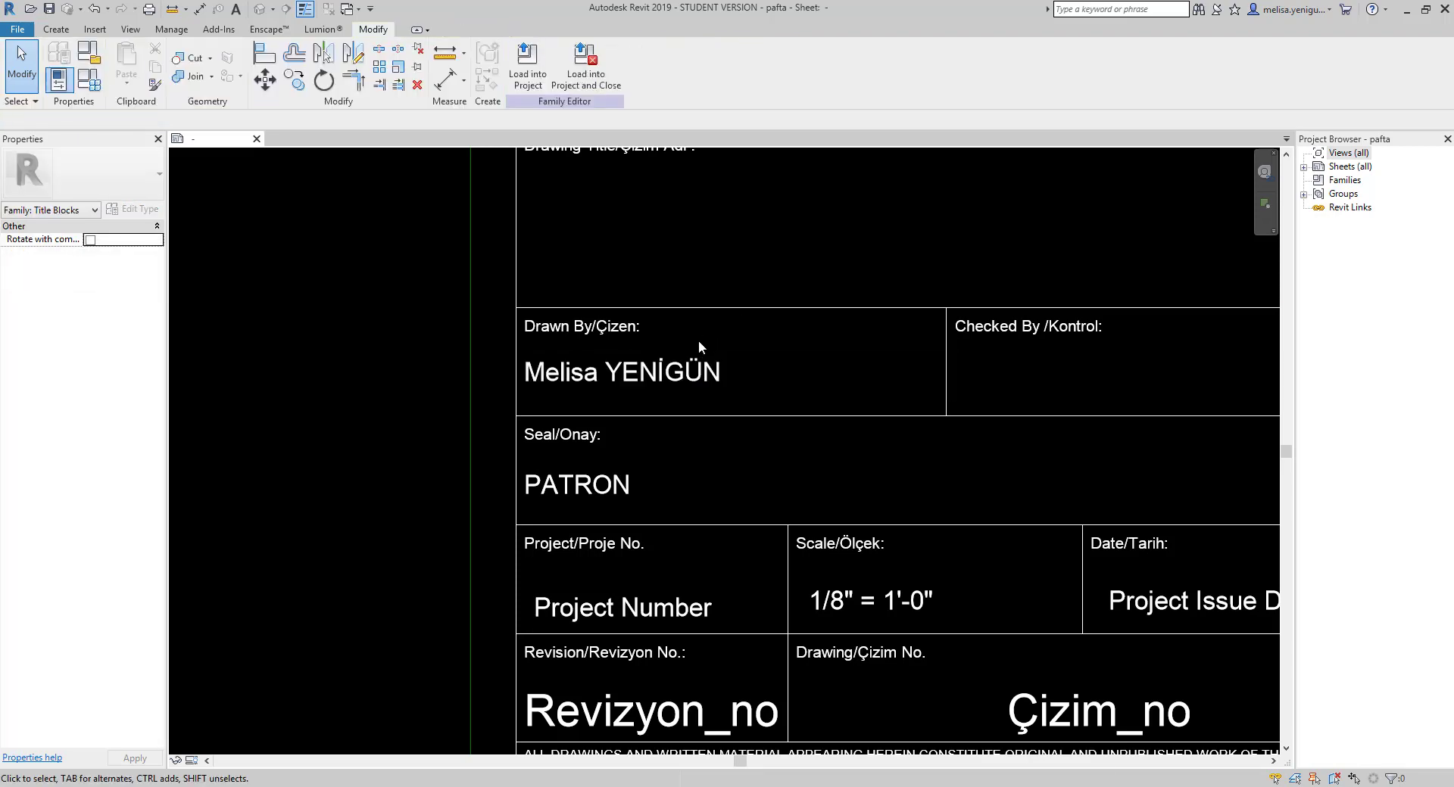
{"action": "left_click", "coordinate": [953, 372]}
- Copy the Drawn By note into the Checked By cell and change its text to 'Kontrol Adı'
{"action": "key", "text": "c"}
{"action": "key", "text": "o"}
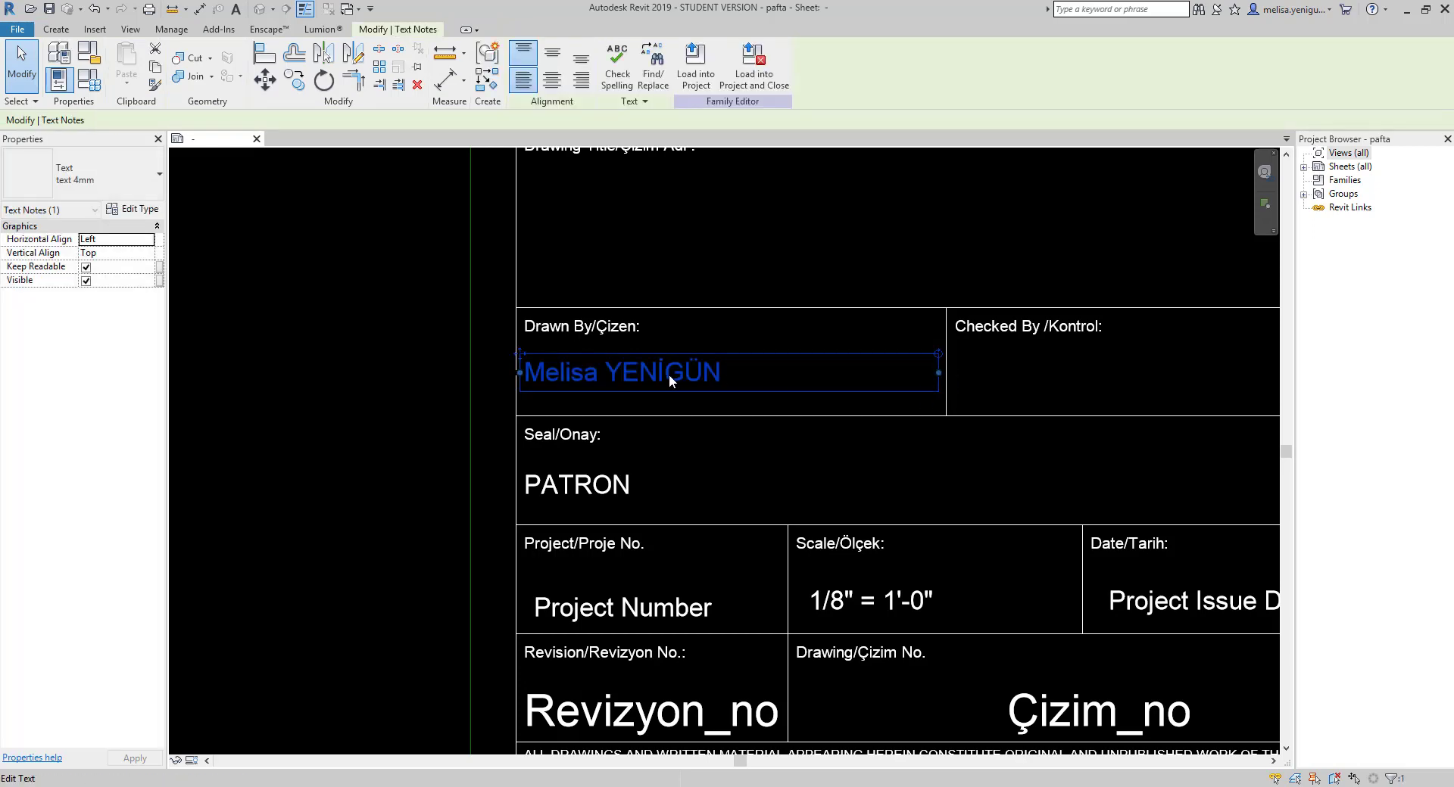
{"action": "middle_click_drag", "start_coordinate": [623, 376], "coordinate": [503, 377]}
{"action": "left_click", "coordinate": [402, 393]}
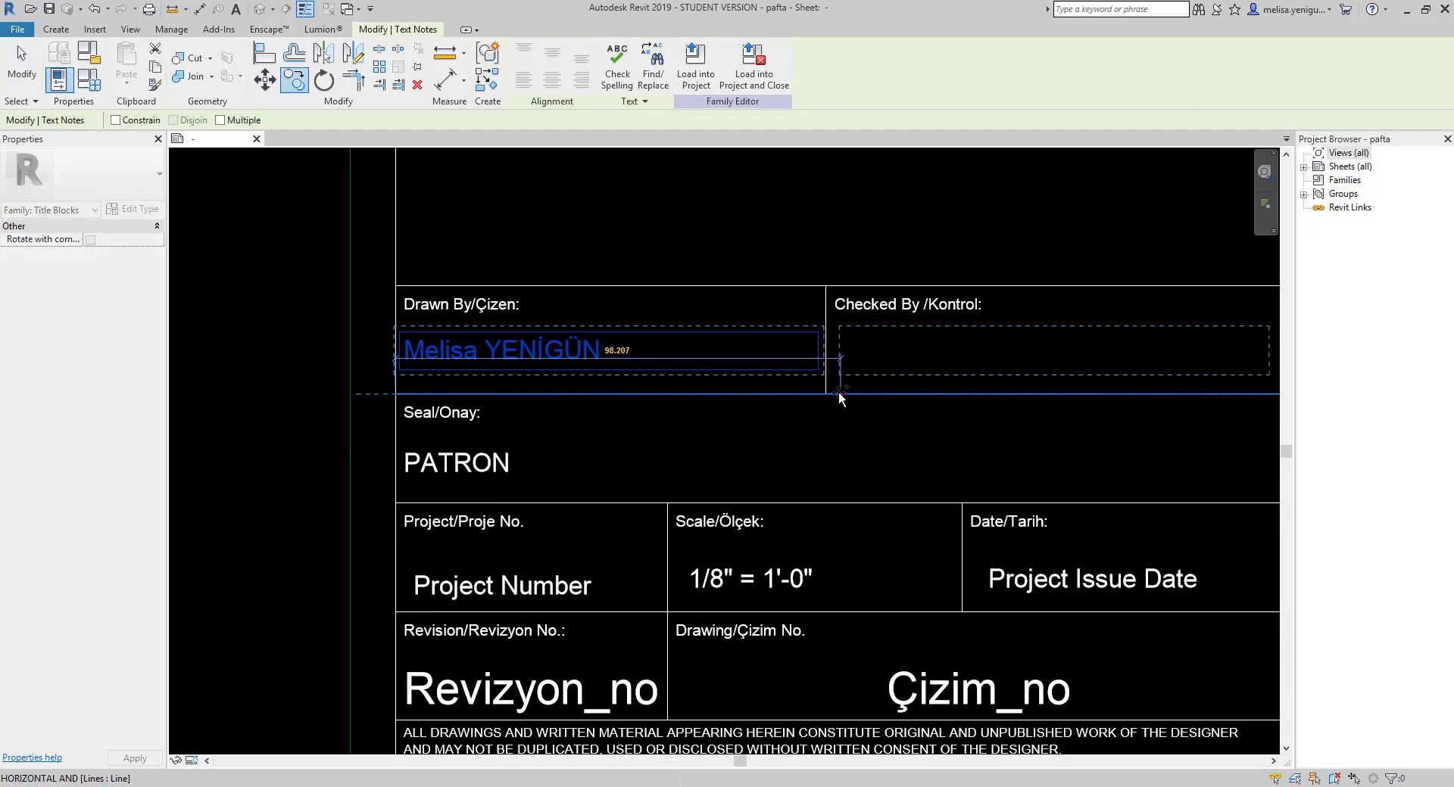
{"action": "left_click", "coordinate": [832, 393]}
{"action": "left_click", "coordinate": [1060, 344]}
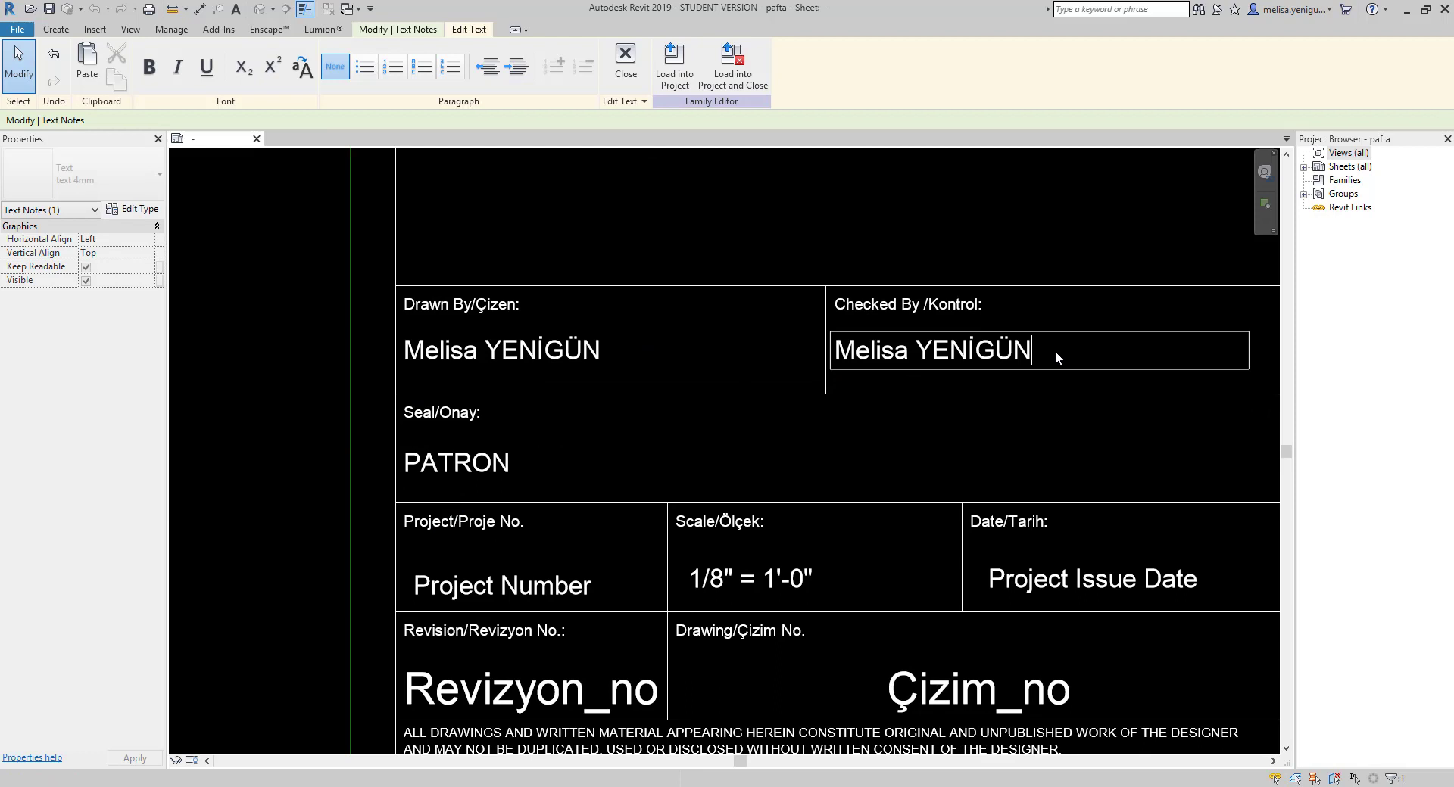
{"action": "key", "text": "BackSpace"}
{"action": "key", "text": "BackSpace"}
{"action": "key", "text": "BackSpace"}
{"action": "key", "text": "BackSpace"}
{"action": "key", "text": "BackSpace"}
{"action": "key", "text": "BackSpace"}
{"action": "key", "text": "BackSpace"}
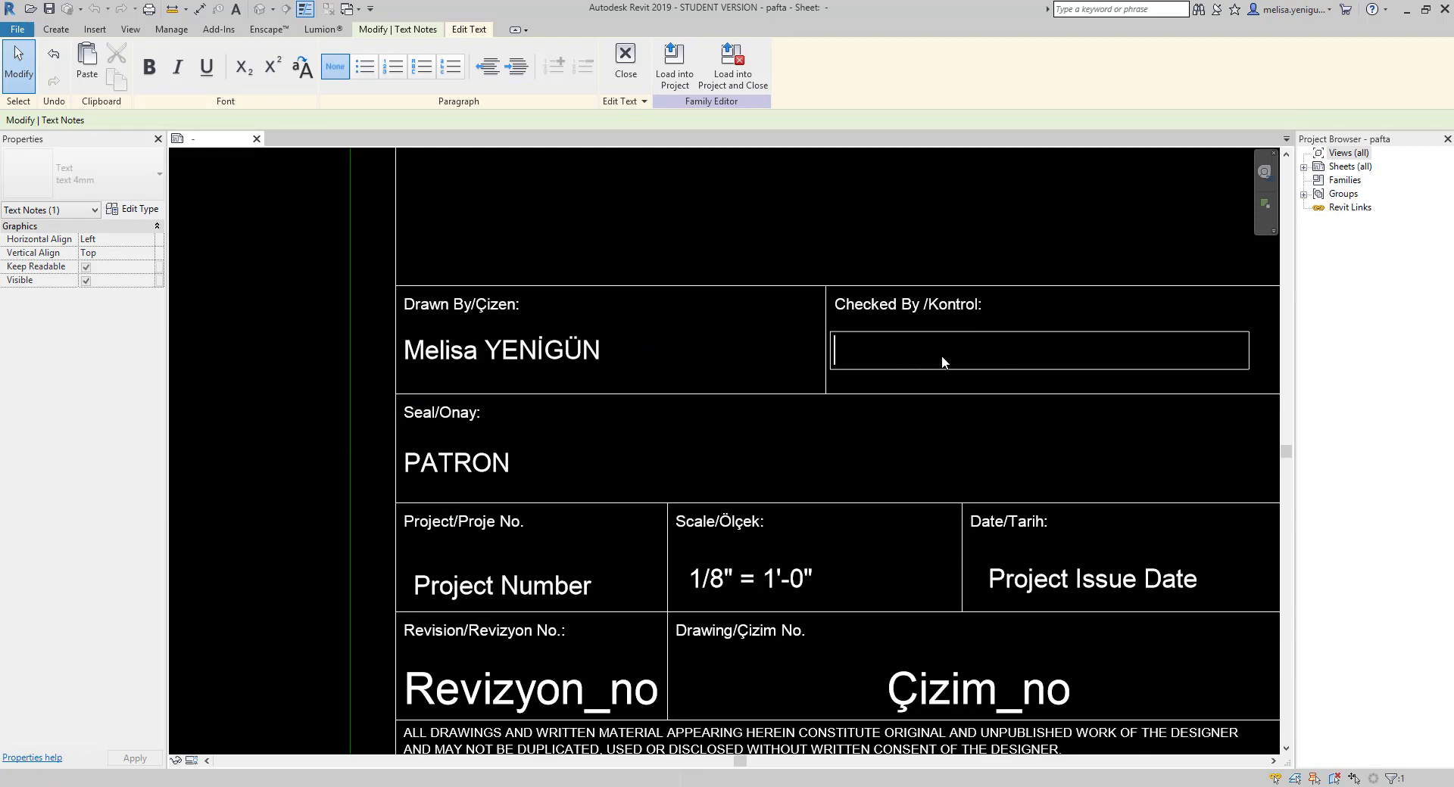
{"action": "type", "text": "Kont"}
{"action": "type", "text": "rol"}
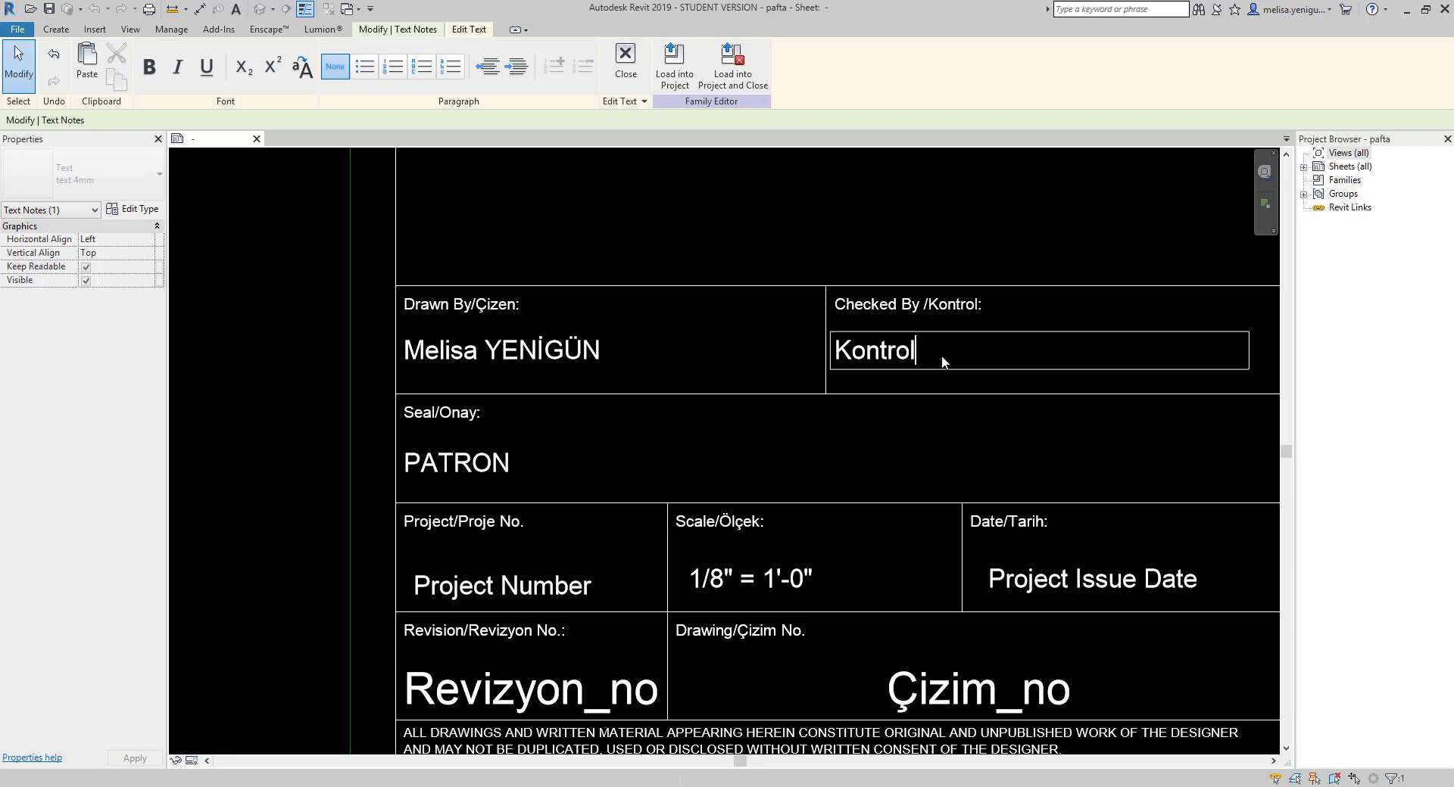
{"action": "type", "text": " Ad"}
{"action": "type", "text": "ı"}
{"action": "scroll", "coordinate": [980, 330], "scroll_direction": "up", "scroll_amount": 1}
{"action": "left_click", "coordinate": [871, 452]}
{"action": "scroll", "coordinate": [868, 452], "scroll_direction": "down", "scroll_amount": 2}
{"action": "left_click", "coordinate": [868, 452]}
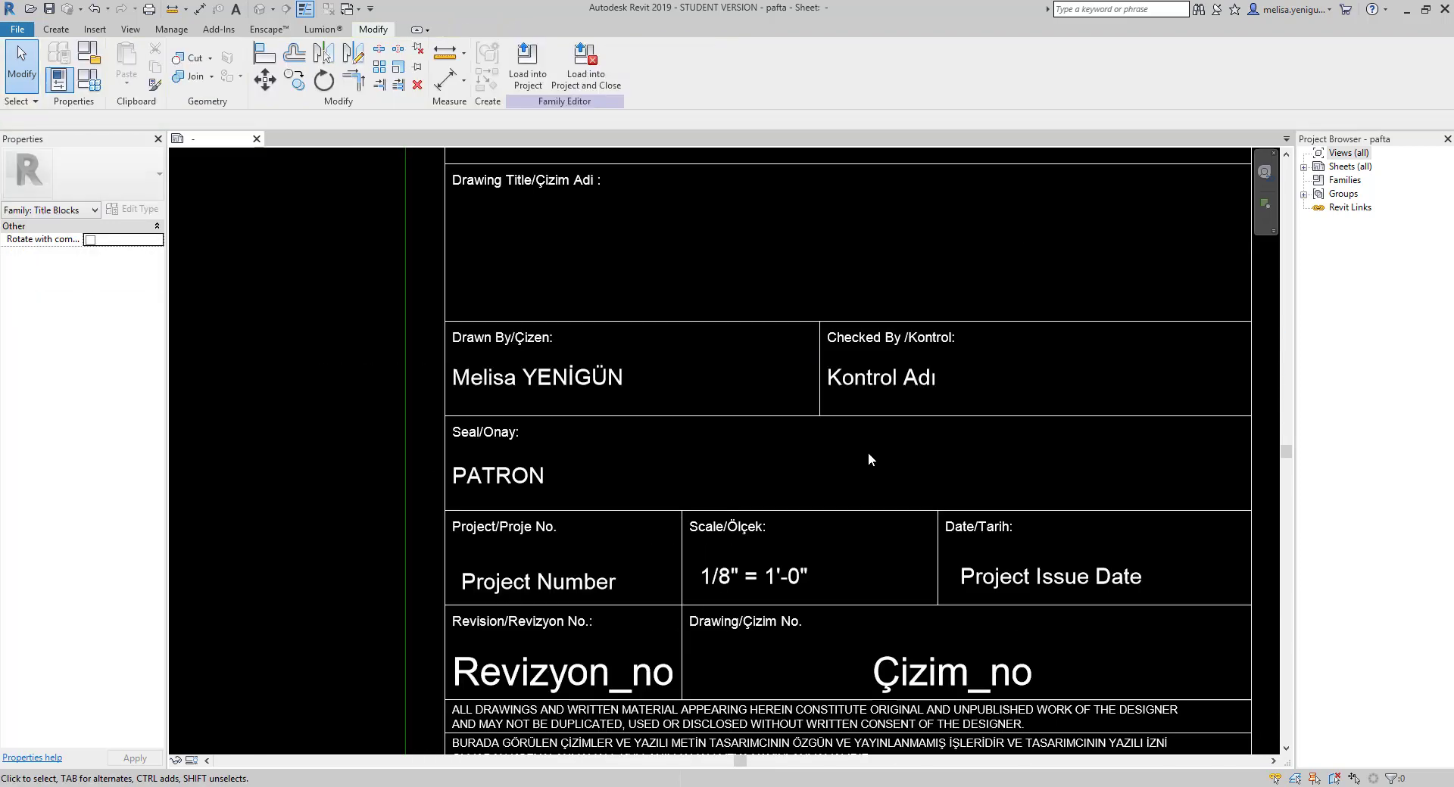
{"action": "mouse_move", "coordinate": [675, 477]}
{"action": "middle_mouse_down"}
{"action": "mouse_move", "coordinate": [708, 415]}
{"action": "mouse_move", "coordinate": [708, 485]}
{"action": "middle_mouse_up"}
- Delete the typed name and place a Drawn By parameter label in the Drawn By cell
{"action": "left_click", "coordinate": [610, 322]}
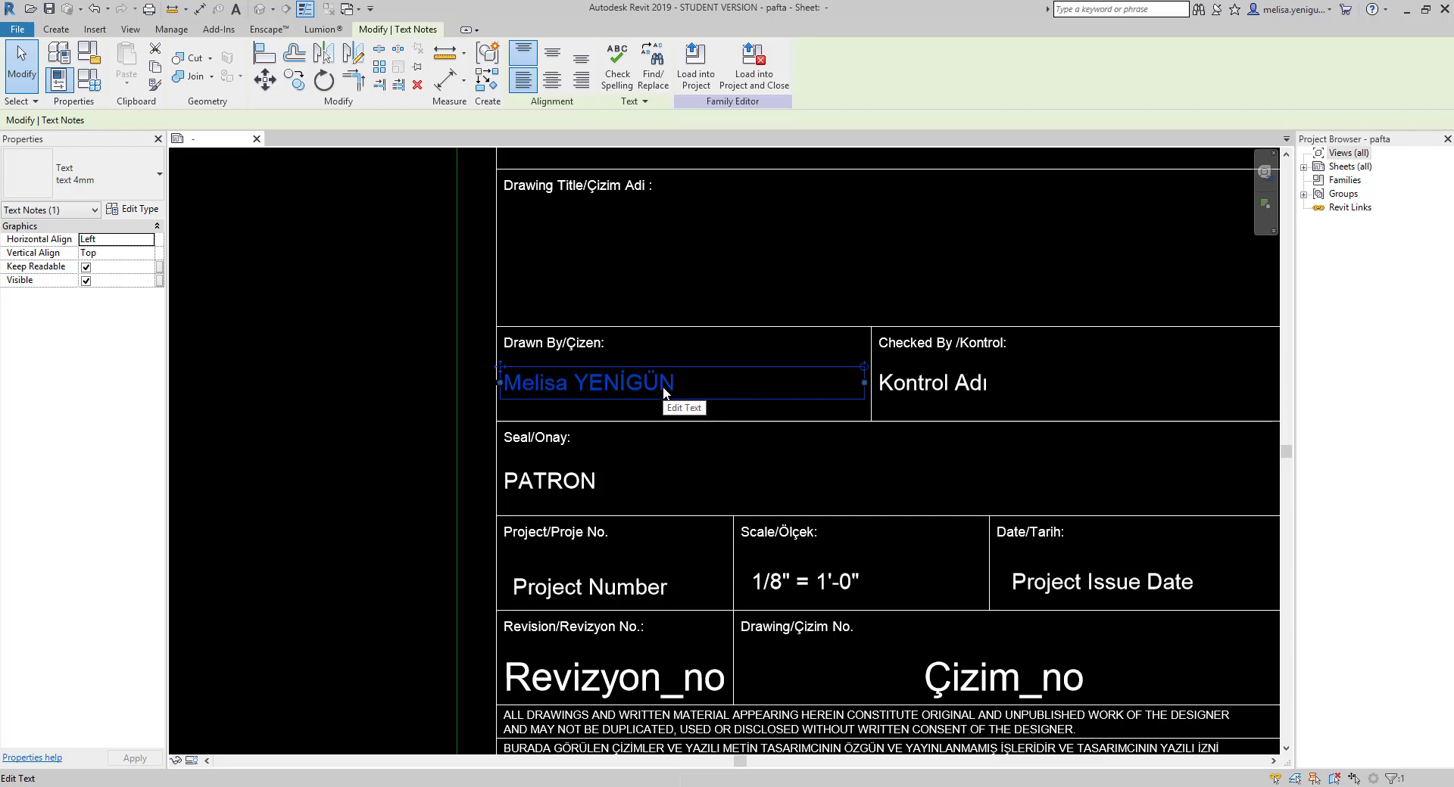
{"action": "key", "text": "Delete"}
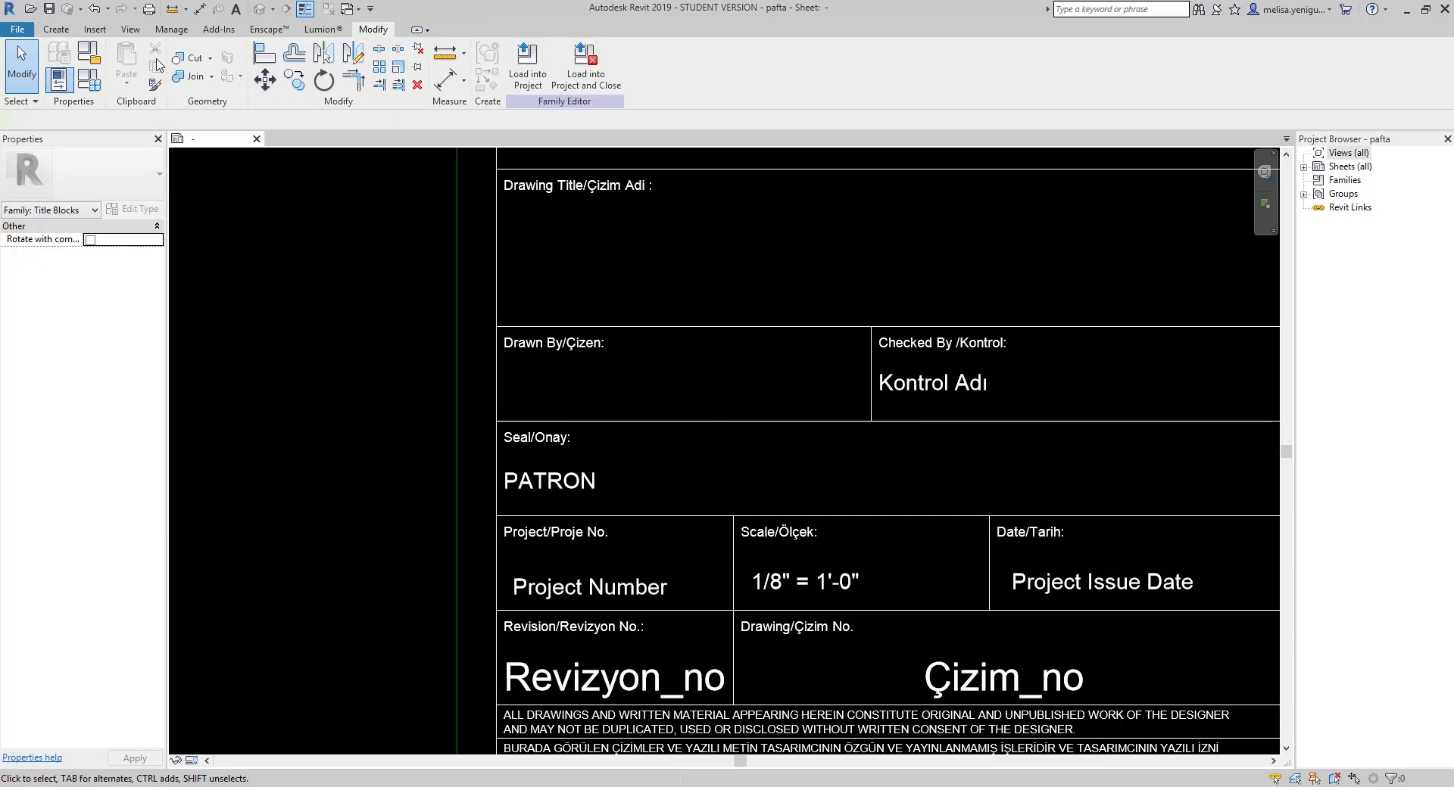
{"action": "left_click", "coordinate": [541, 60]}
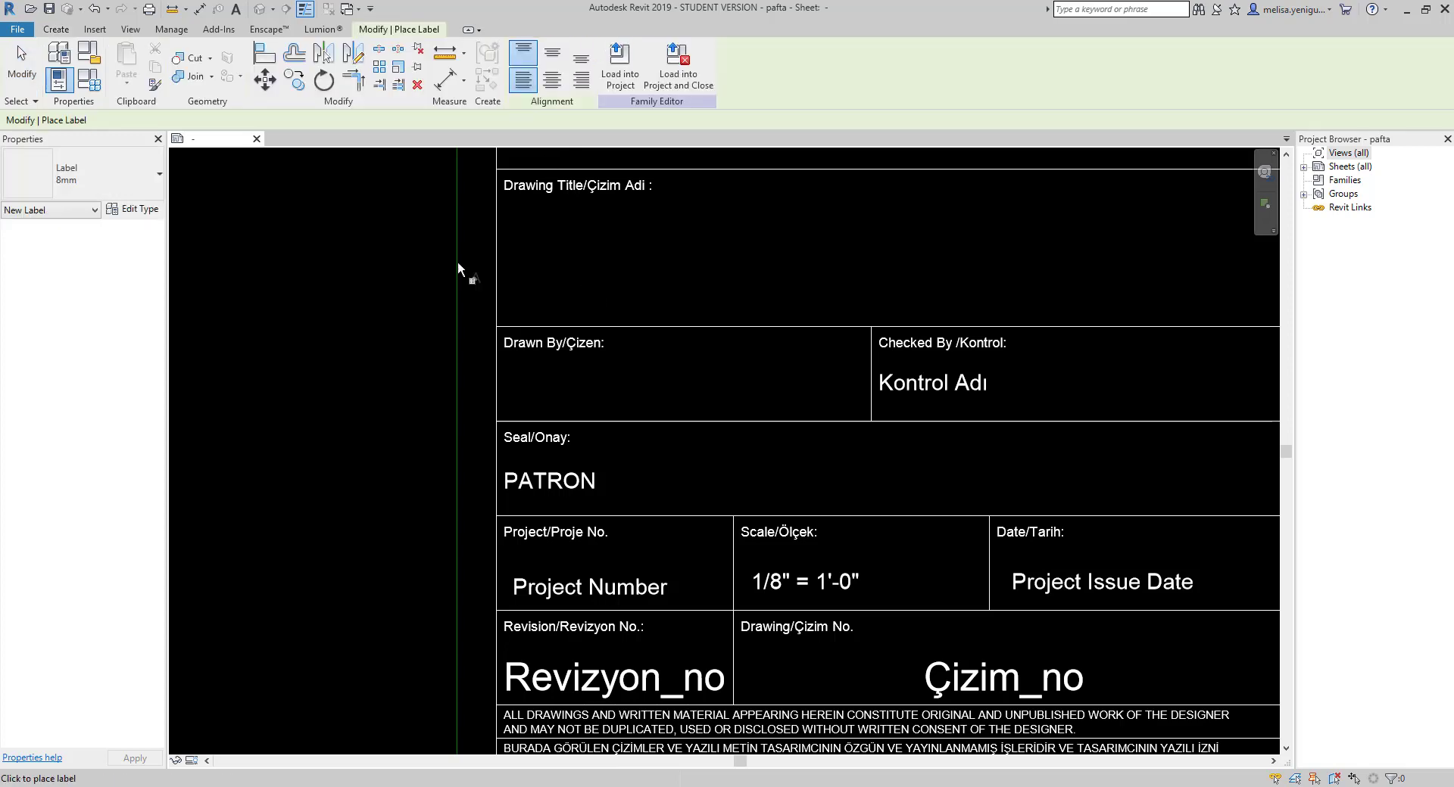
{"action": "left_click", "coordinate": [531, 369]}
{"action": "scroll", "coordinate": [482, 416], "scroll_direction": "down", "scroll_amount": 5}
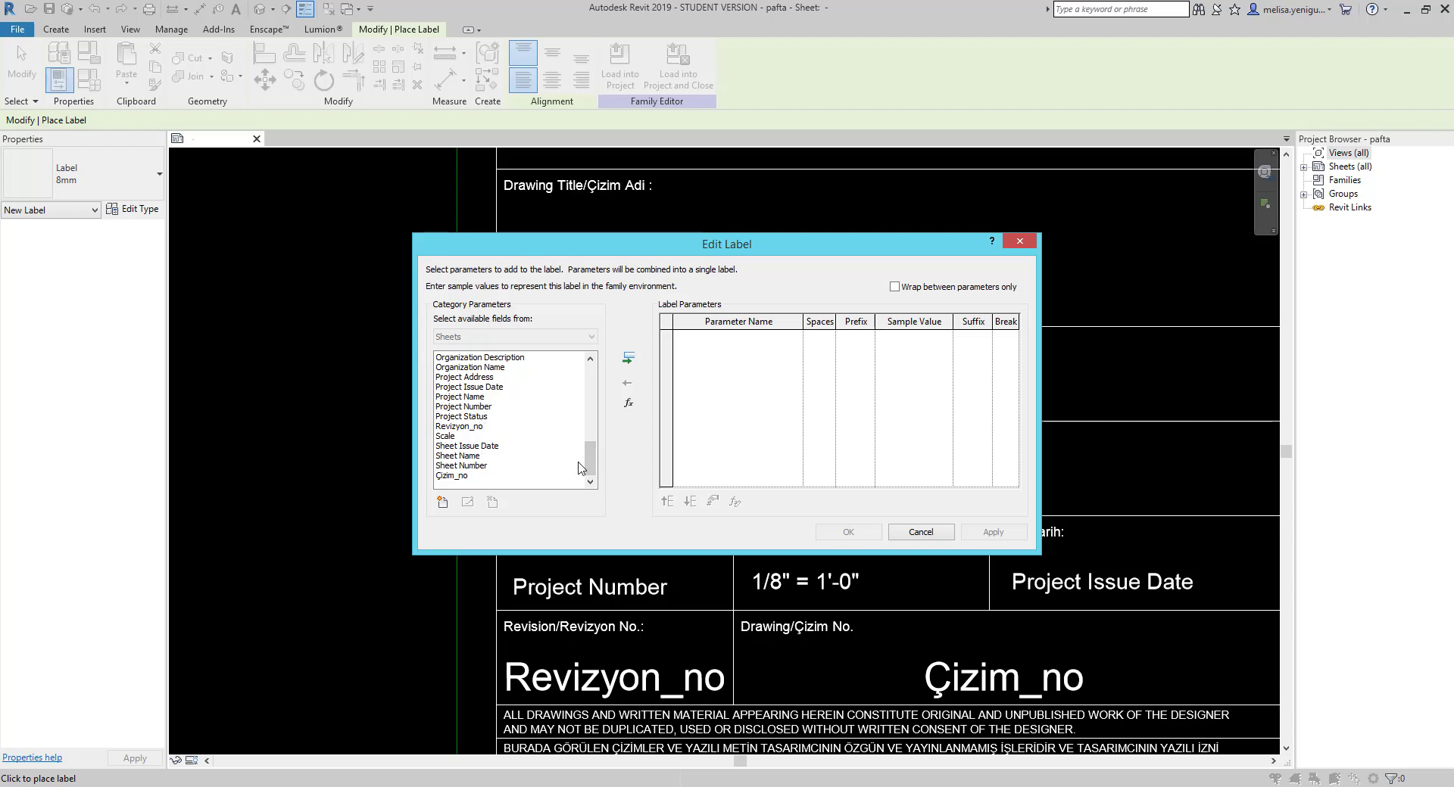
{"action": "left_click_drag", "start_coordinate": [590, 465], "coordinate": [594, 438]}
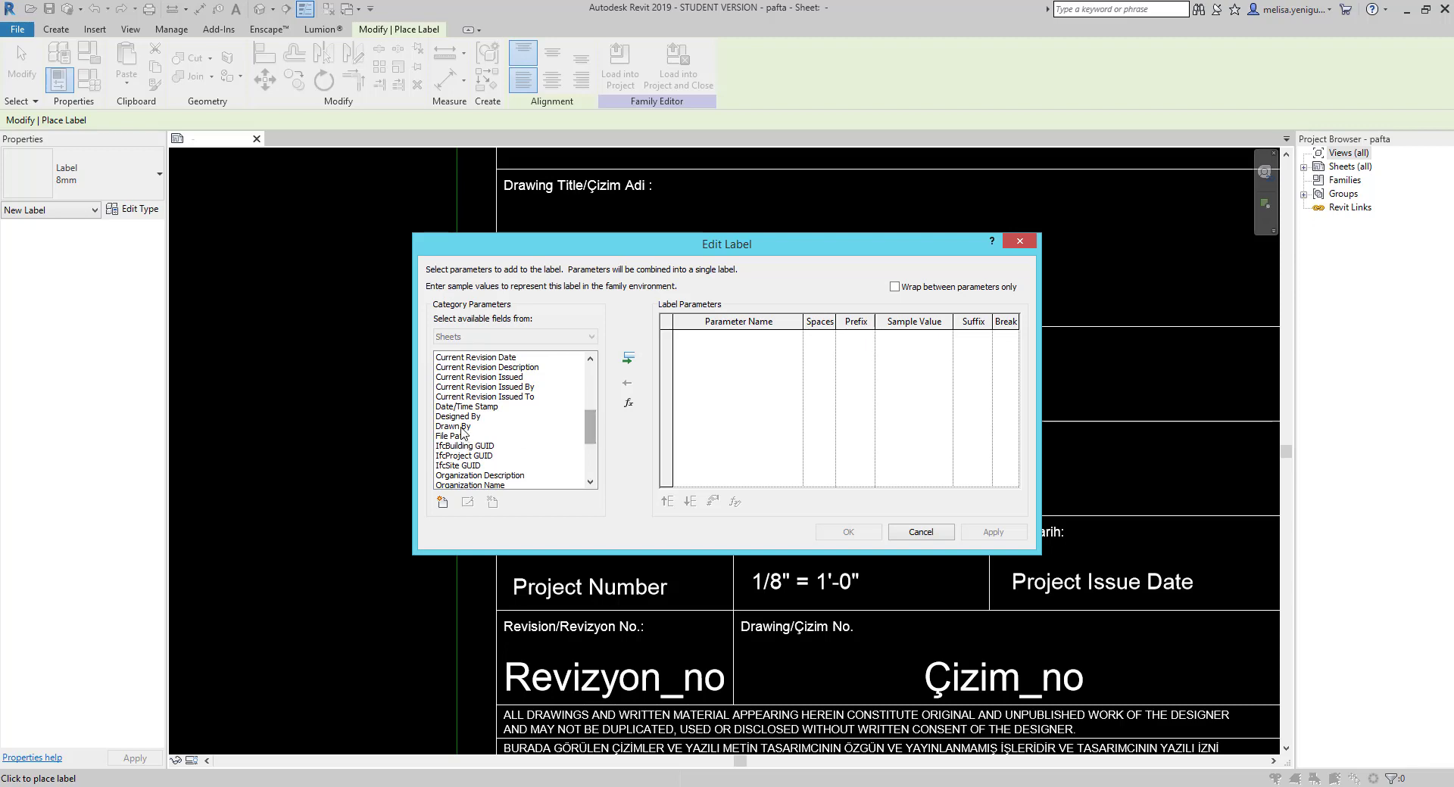
{"action": "left_click", "coordinate": [463, 427]}
{"action": "left_click", "coordinate": [628, 358]}
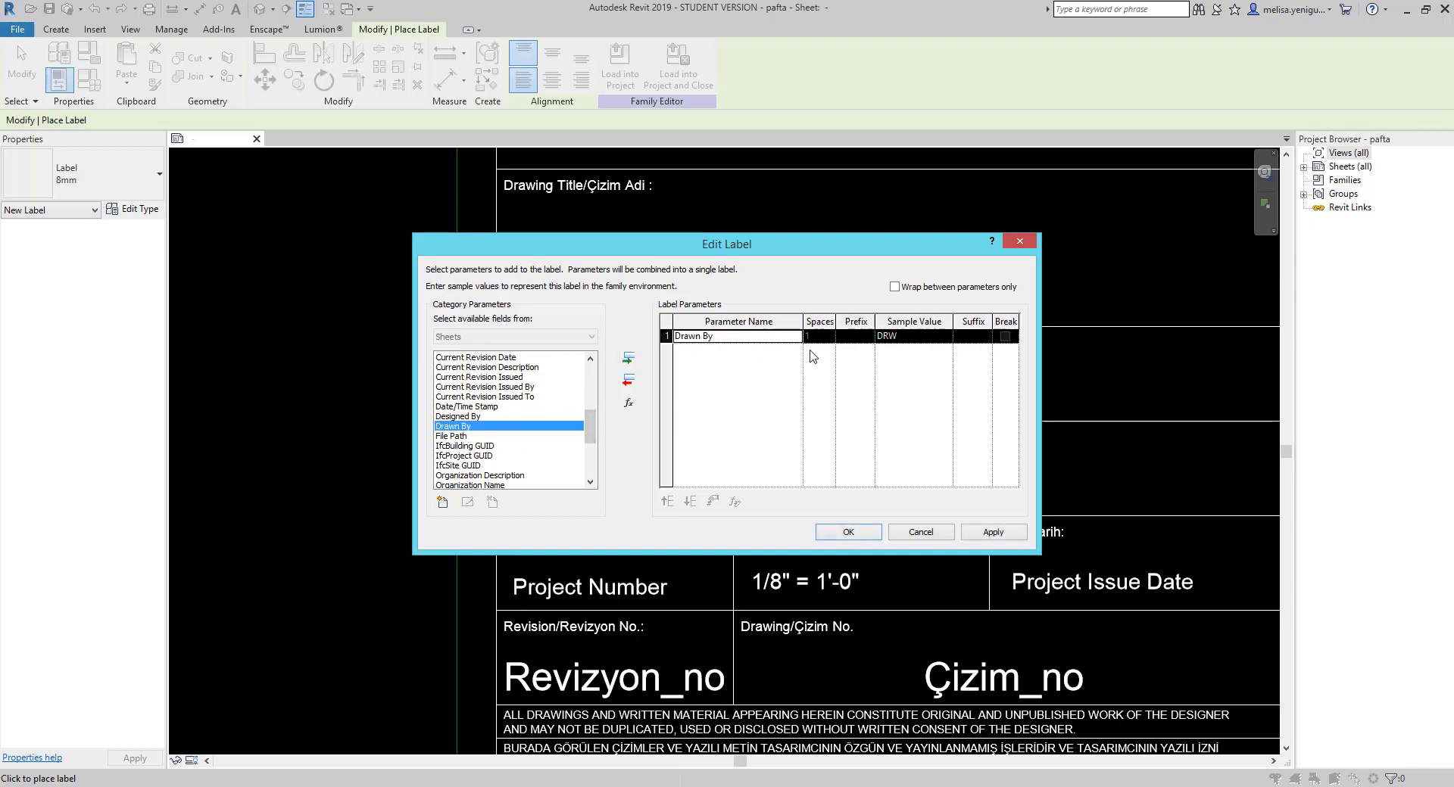
{"action": "left_click", "coordinate": [861, 541]}
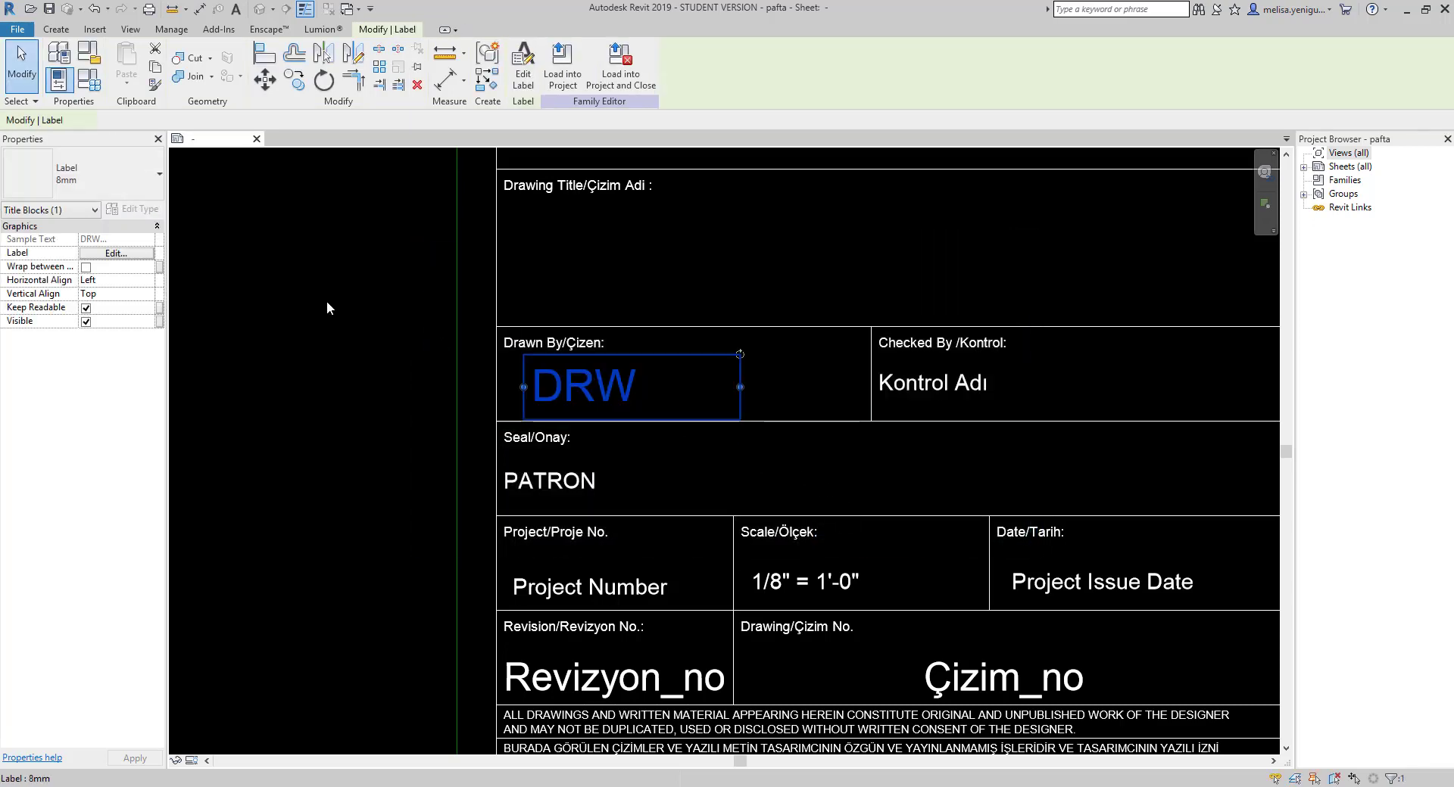
- Switch the DRW label to the 4mm label type and nudge it into place in its cell
{"action": "left_click", "coordinate": [84, 180]}
{"action": "left_click", "coordinate": [85, 253]}
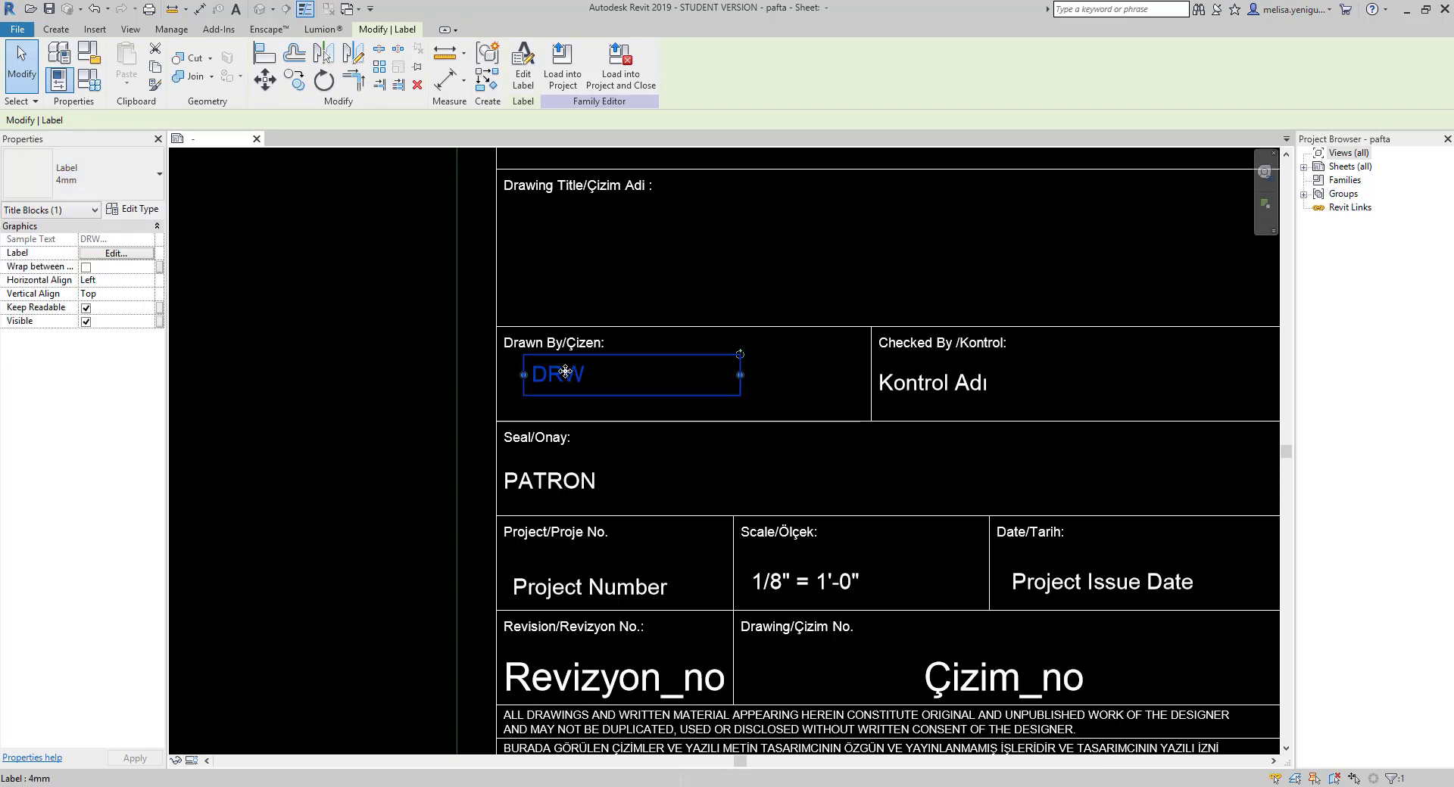
{"action": "left_click_drag", "start_coordinate": [565, 371], "coordinate": [546, 385]}
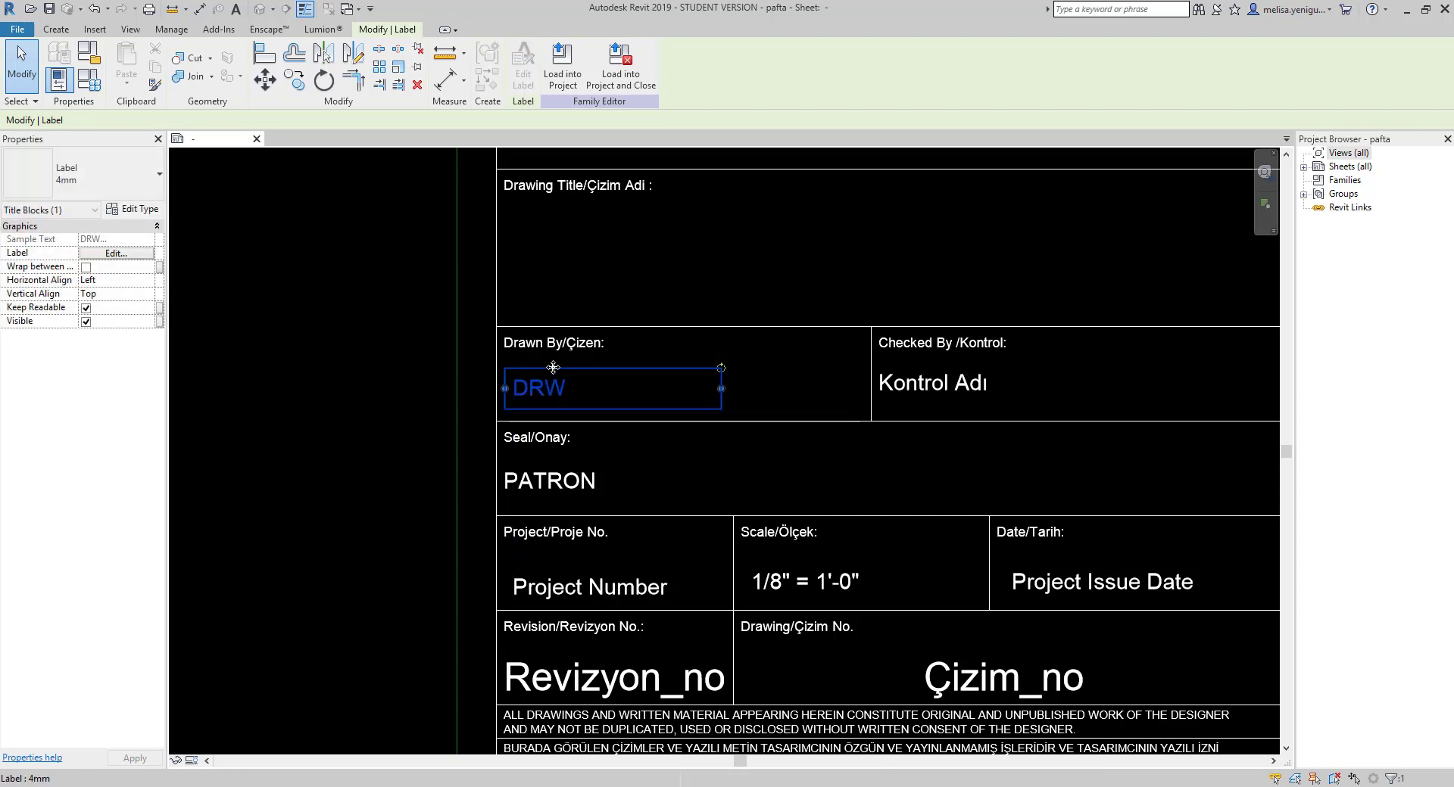
{"action": "left_click", "coordinate": [657, 371]}
{"action": "scroll", "coordinate": [829, 415], "scroll_direction": "down", "scroll_amount": 2}
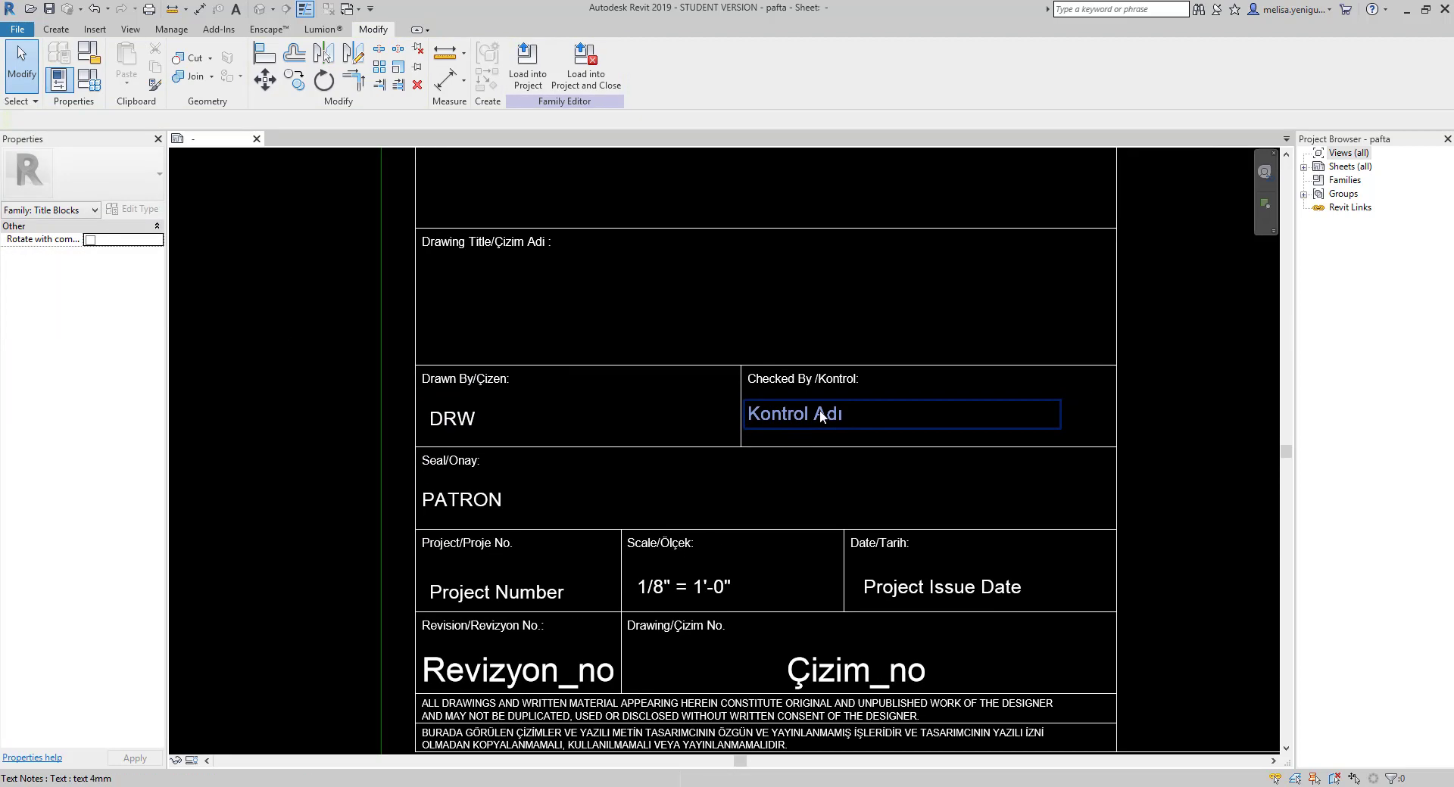
- Pan the sheet to bring the Drawing Title cell into view
{"action": "left_click", "coordinate": [822, 416]}
{"action": "middle_click_drag", "start_coordinate": [843, 396], "coordinate": [919, 386]}
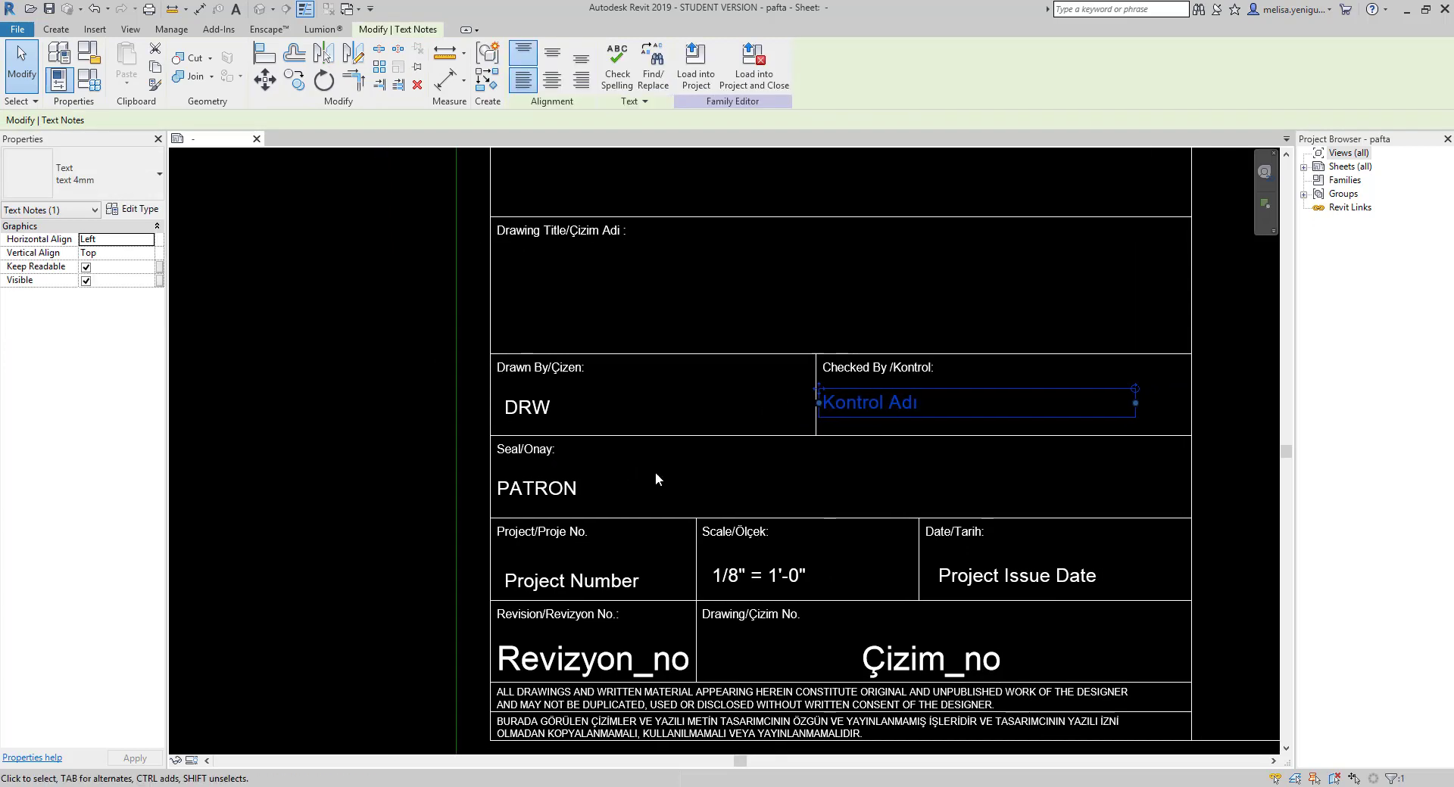
{"action": "middle_click_drag", "start_coordinate": [676, 357], "coordinate": [707, 410]}
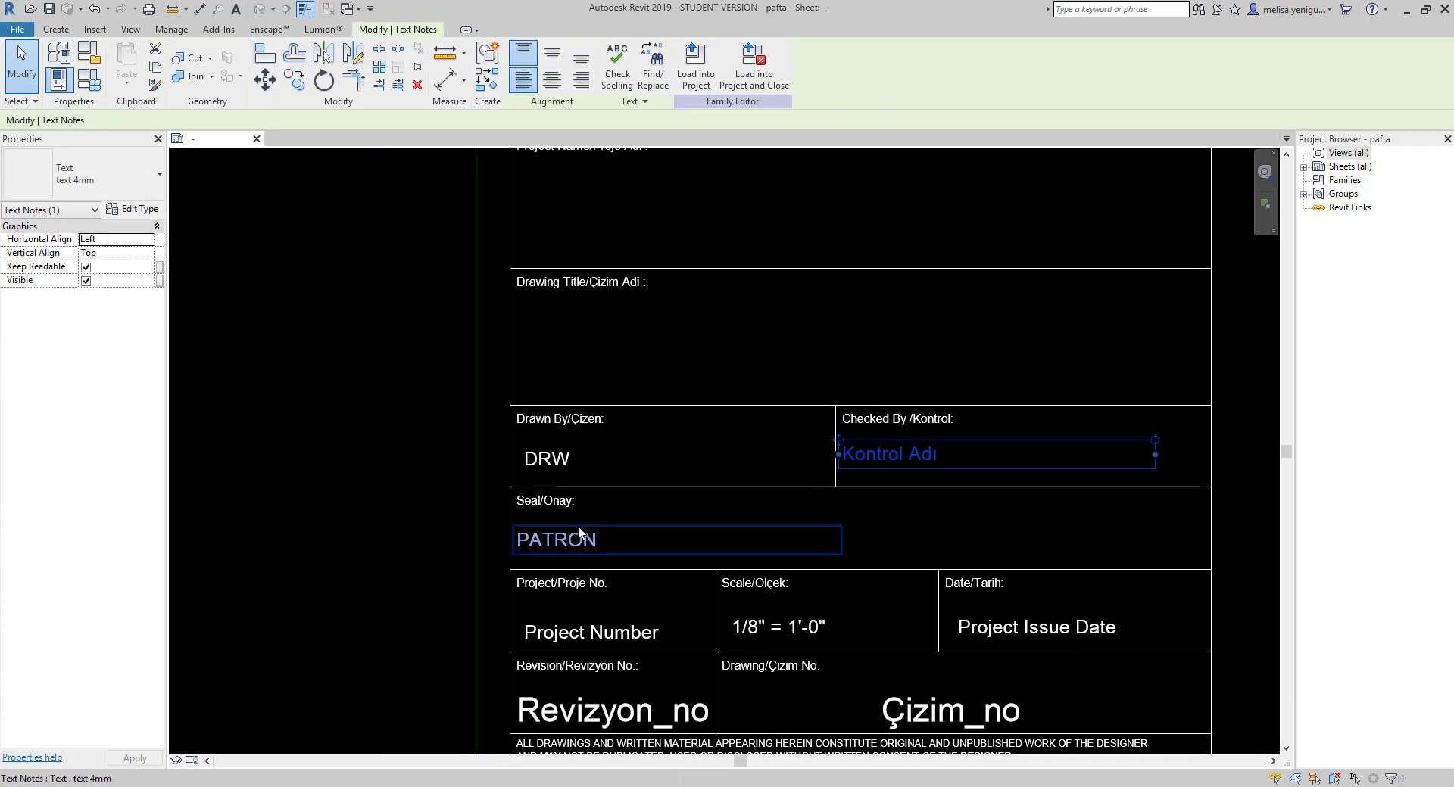
{"action": "mouse_move", "coordinate": [791, 533]}
{"action": "middle_mouse_down"}
{"action": "mouse_move", "coordinate": [798, 389]}
{"action": "mouse_move", "coordinate": [804, 489]}
{"action": "middle_mouse_up"}
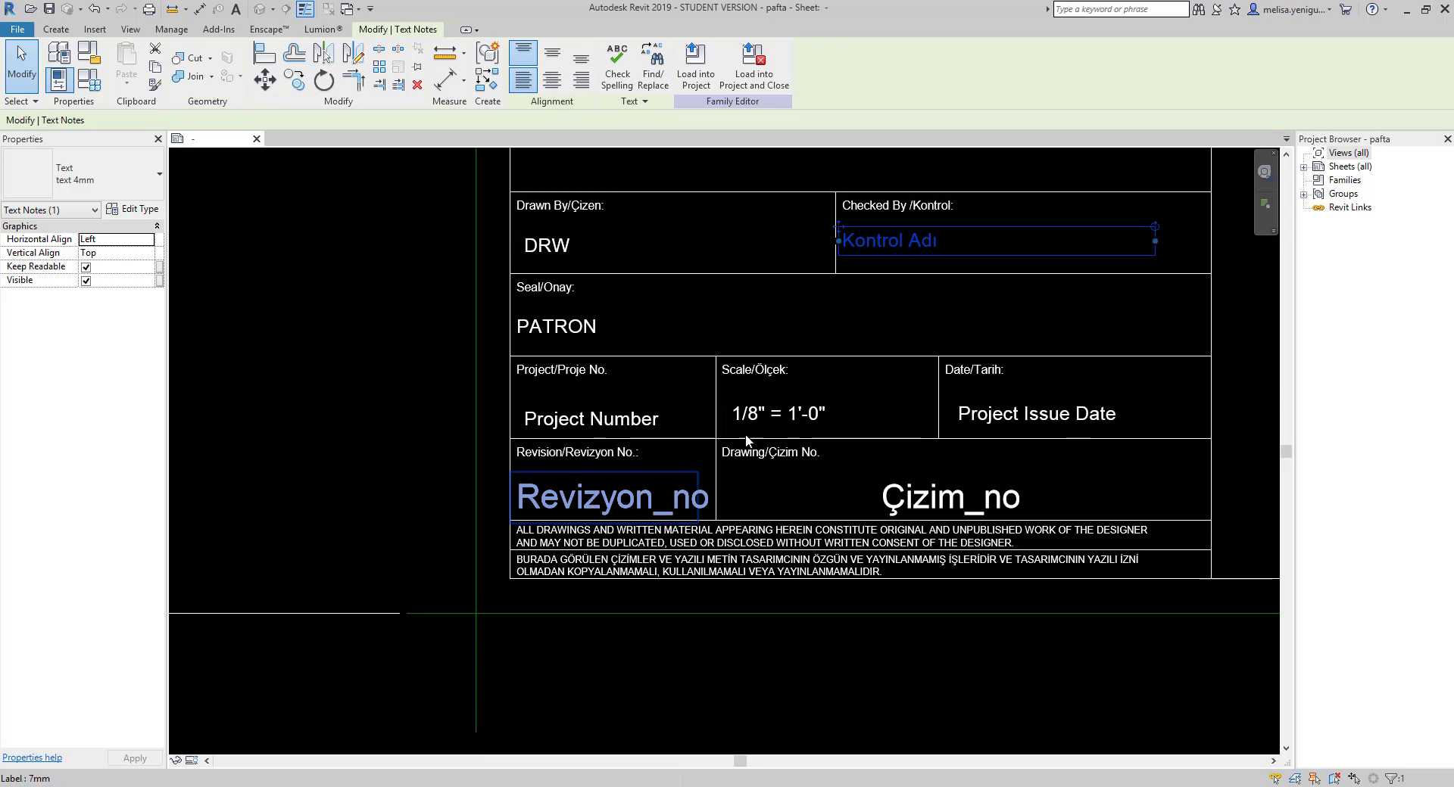
{"action": "middle_click_drag", "start_coordinate": [897, 414], "coordinate": [872, 415]}
{"action": "middle_click_drag", "start_coordinate": [695, 329], "coordinate": [704, 380]}
{"action": "middle_click_drag", "start_coordinate": [615, 324], "coordinate": [615, 347]}
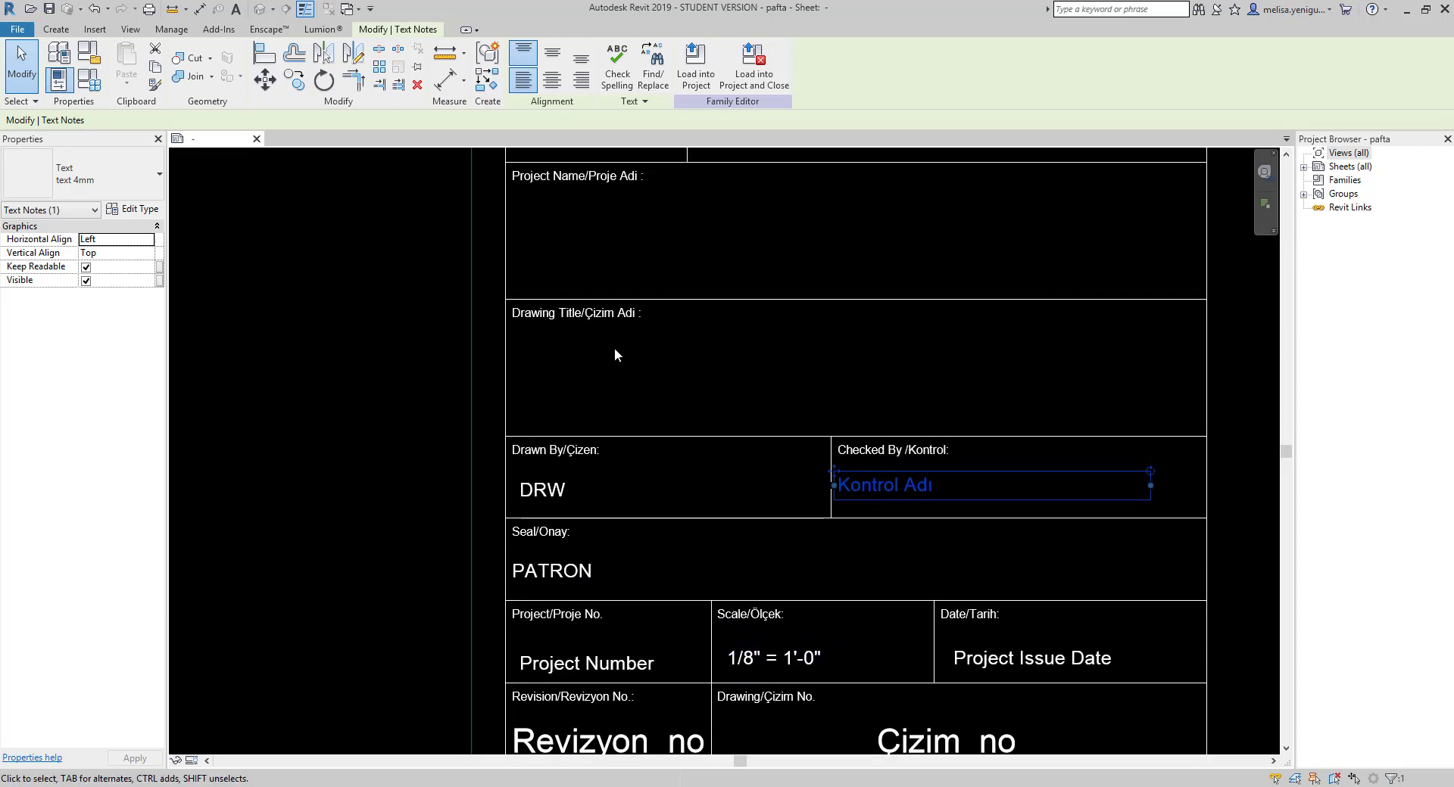
{"action": "left_click", "coordinate": [606, 341]}
- Place a Project Name parameter label in the Drawing Title cell and select it
{"action": "left_click", "coordinate": [56, 29]}
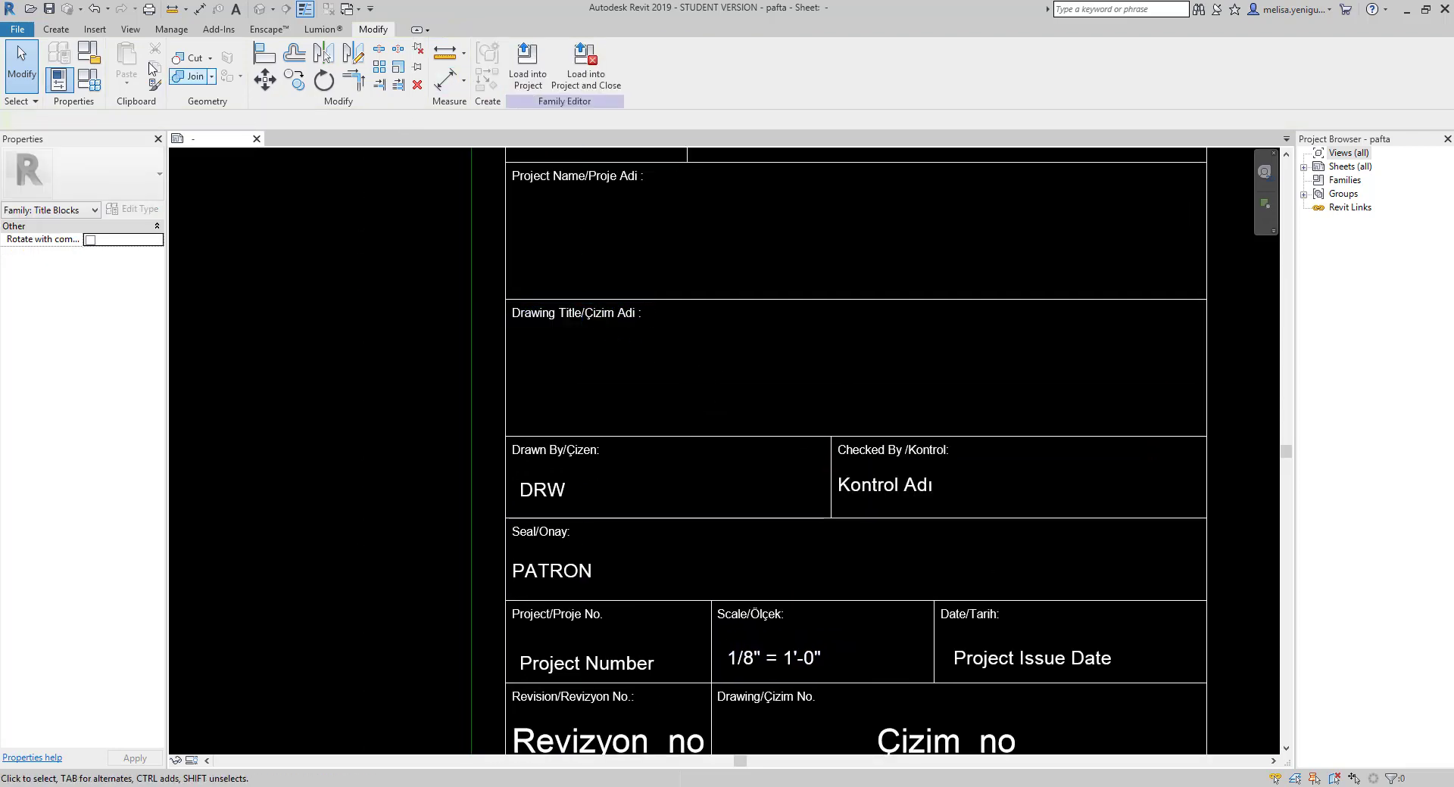
{"action": "left_click", "coordinate": [540, 61]}
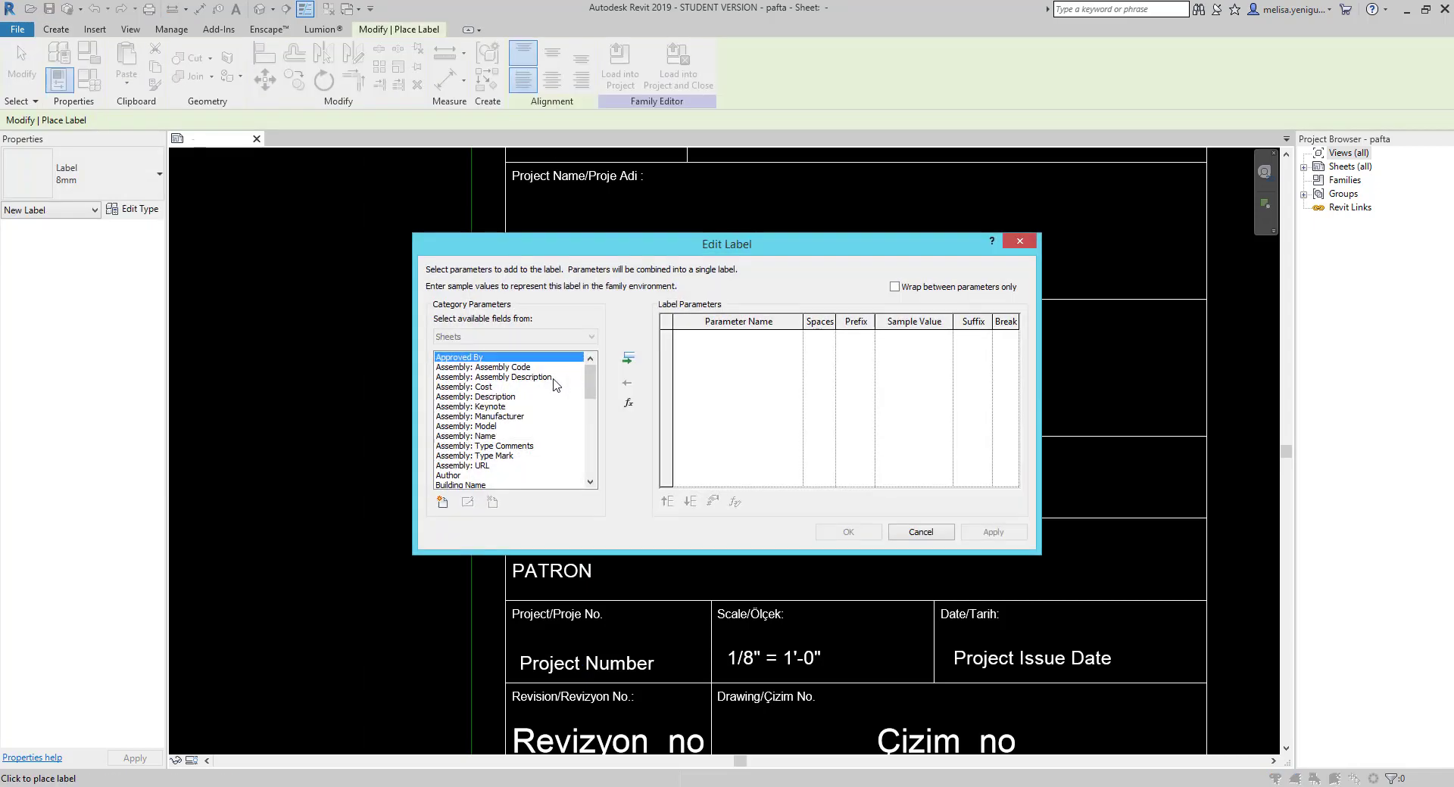
{"action": "left_click_drag", "start_coordinate": [592, 375], "coordinate": [593, 447]}
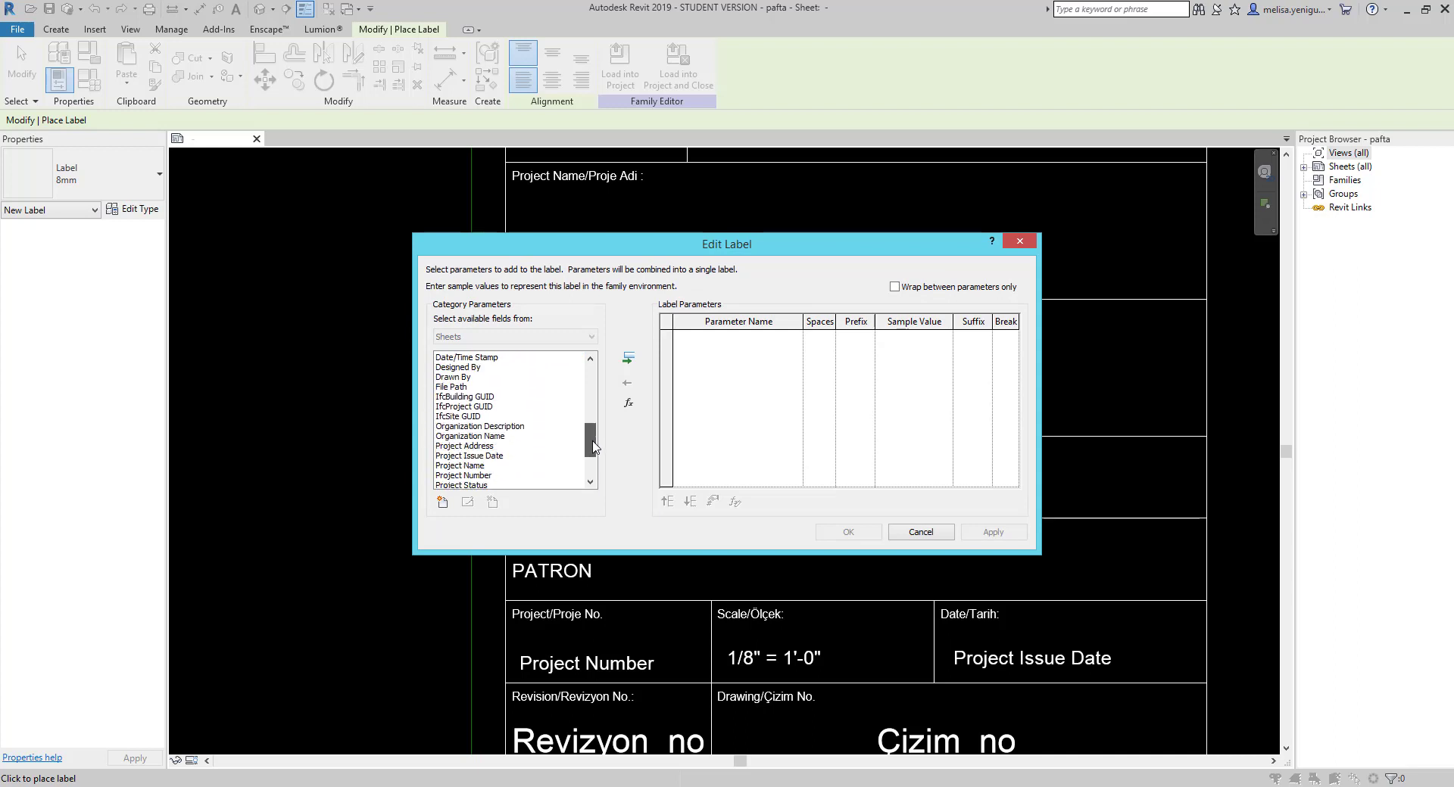
{"action": "left_click_drag", "start_coordinate": [593, 447], "coordinate": [592, 468]}
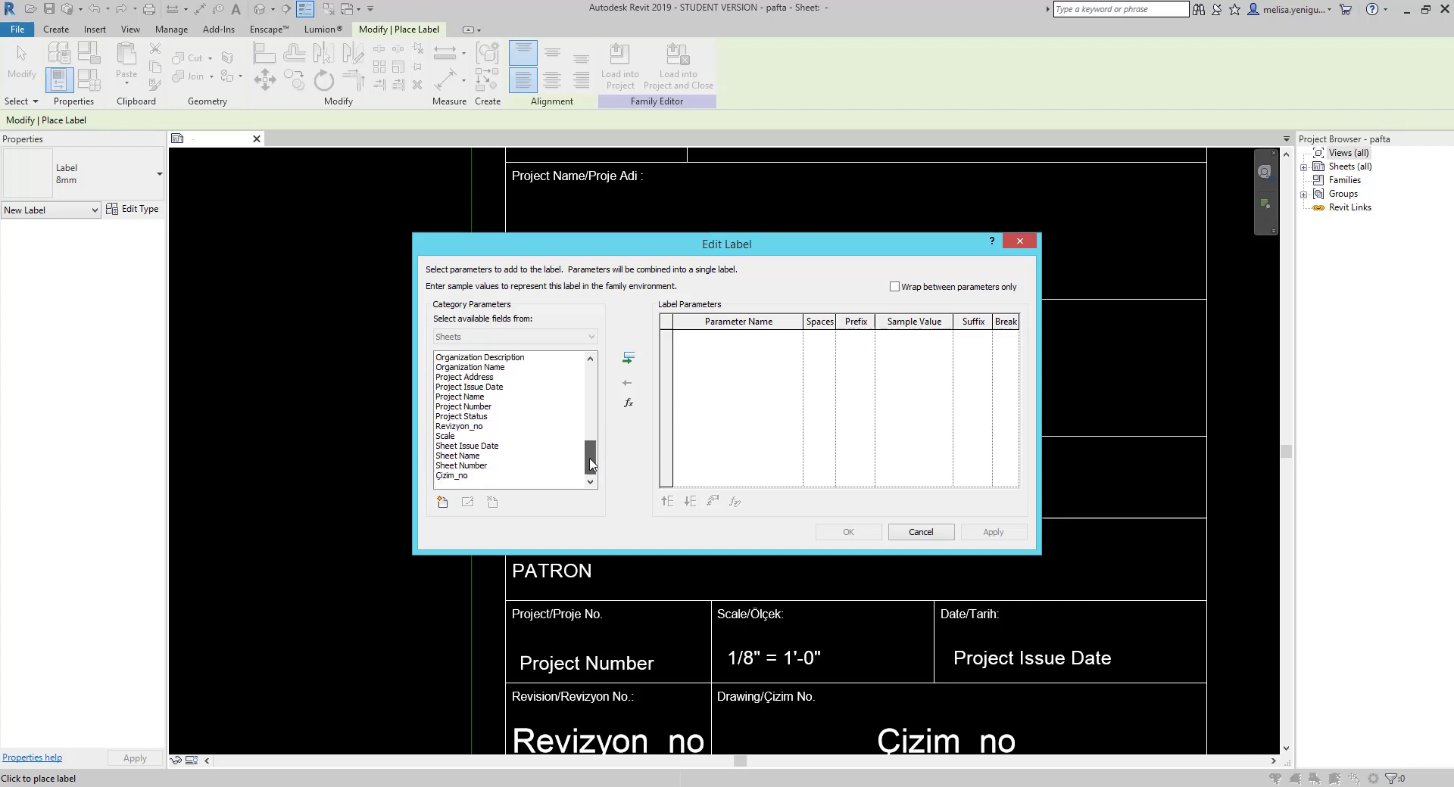
{"action": "left_click", "coordinate": [461, 398]}
{"action": "left_click", "coordinate": [627, 358]}
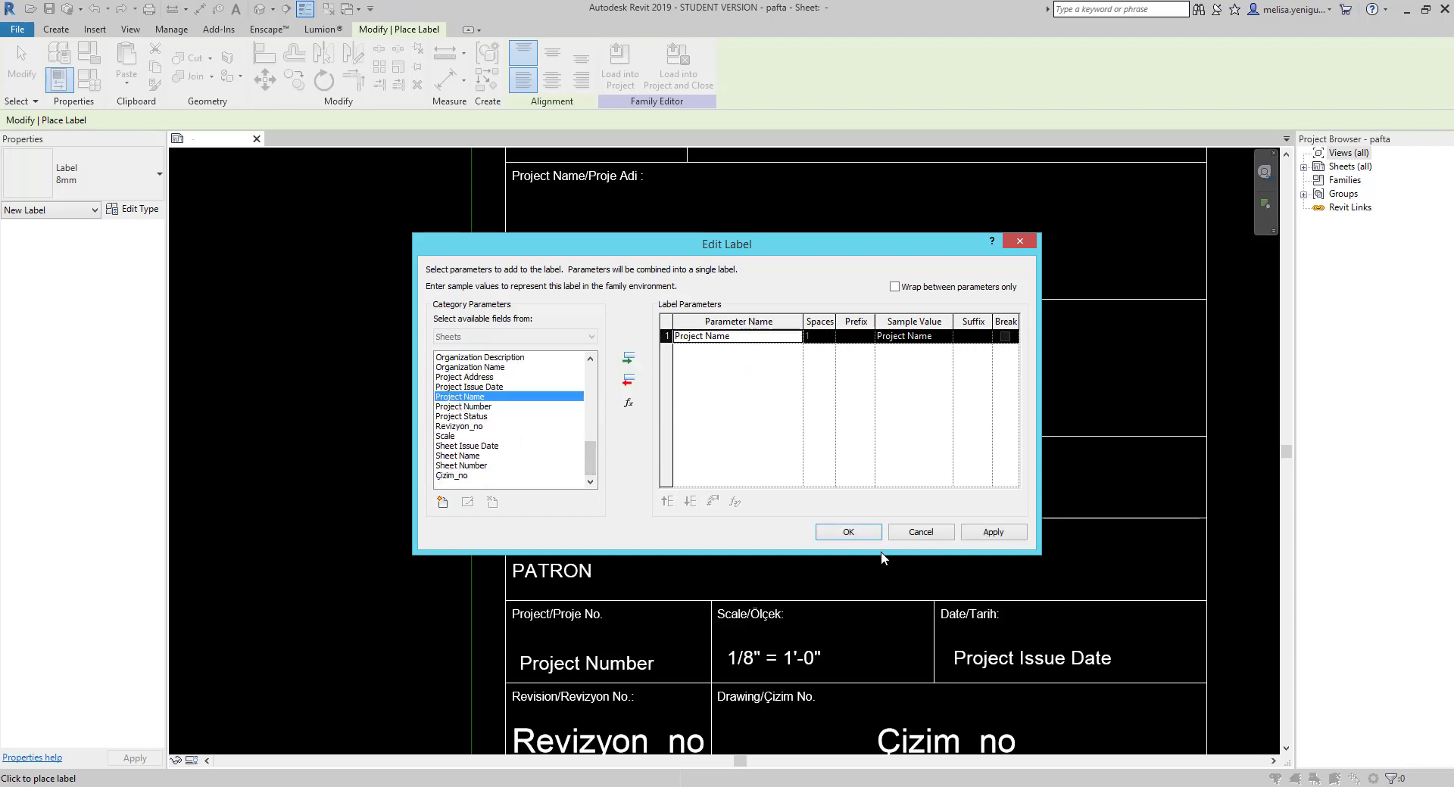
{"action": "left_click", "coordinate": [848, 532]}
{"action": "key", "text": "Escape"}
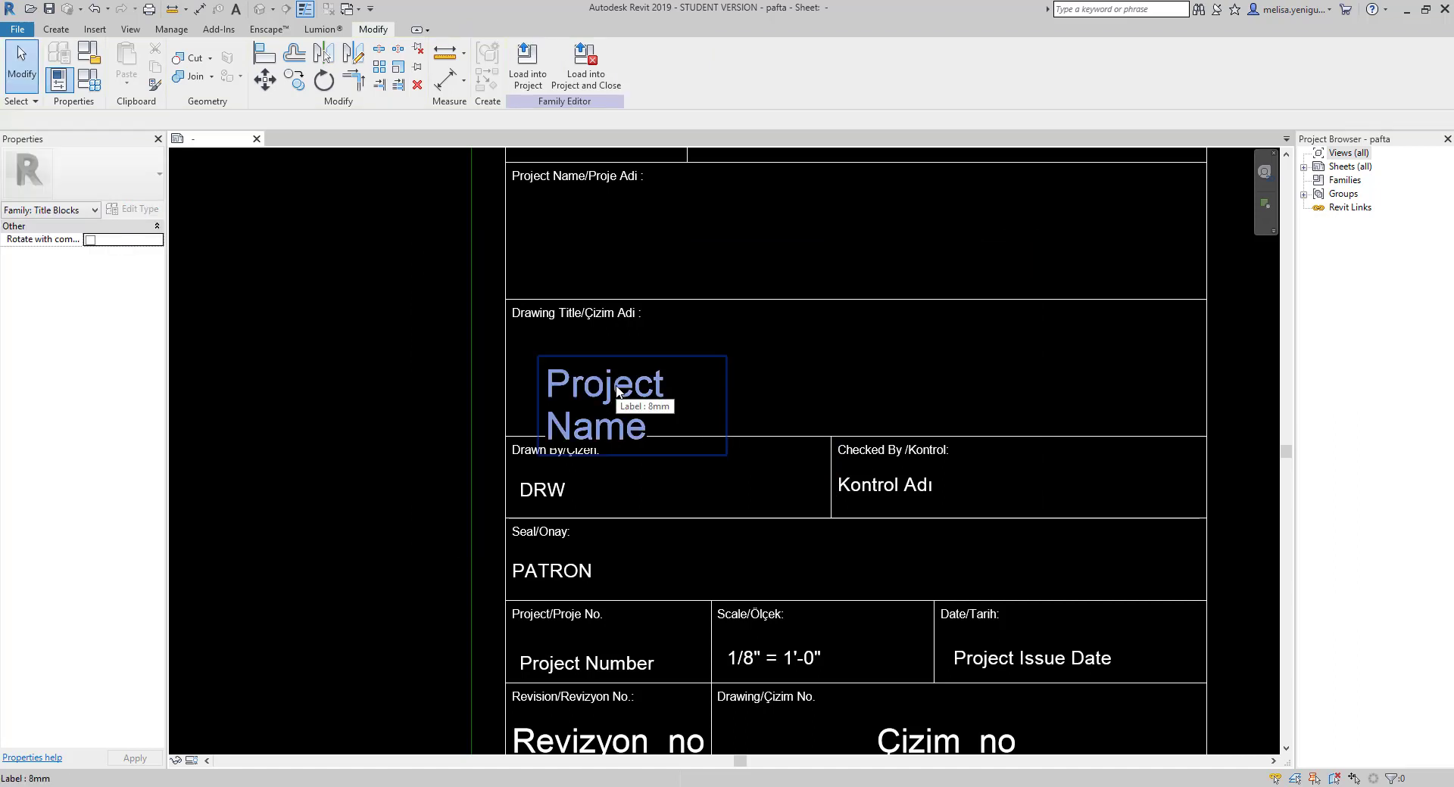
{"action": "left_click", "coordinate": [617, 390]}
- Switch the label to 7mm, then duplicate it as a new 6mm type with 6 mm text
{"action": "left_click", "coordinate": [90, 167]}
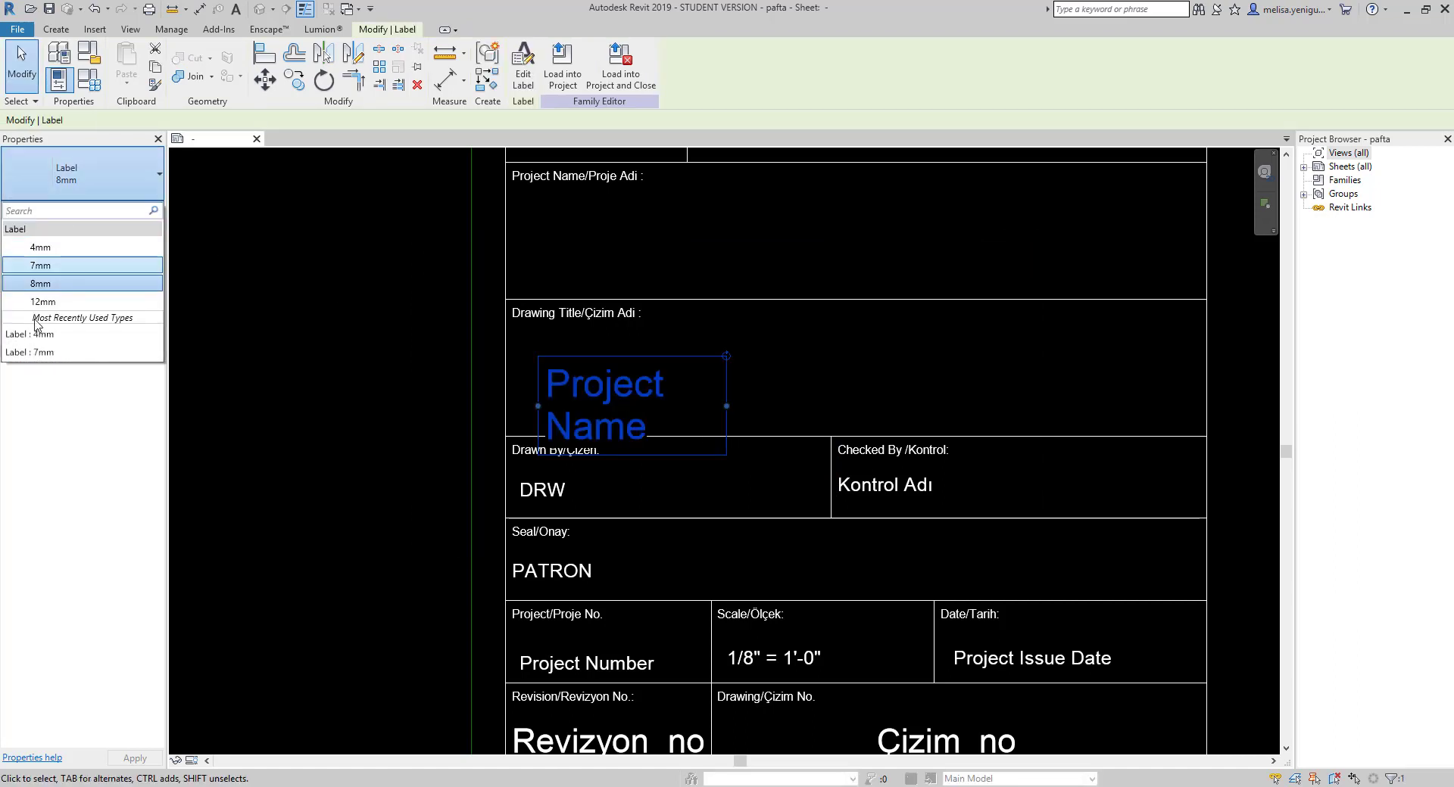
{"action": "left_click", "coordinate": [68, 265]}
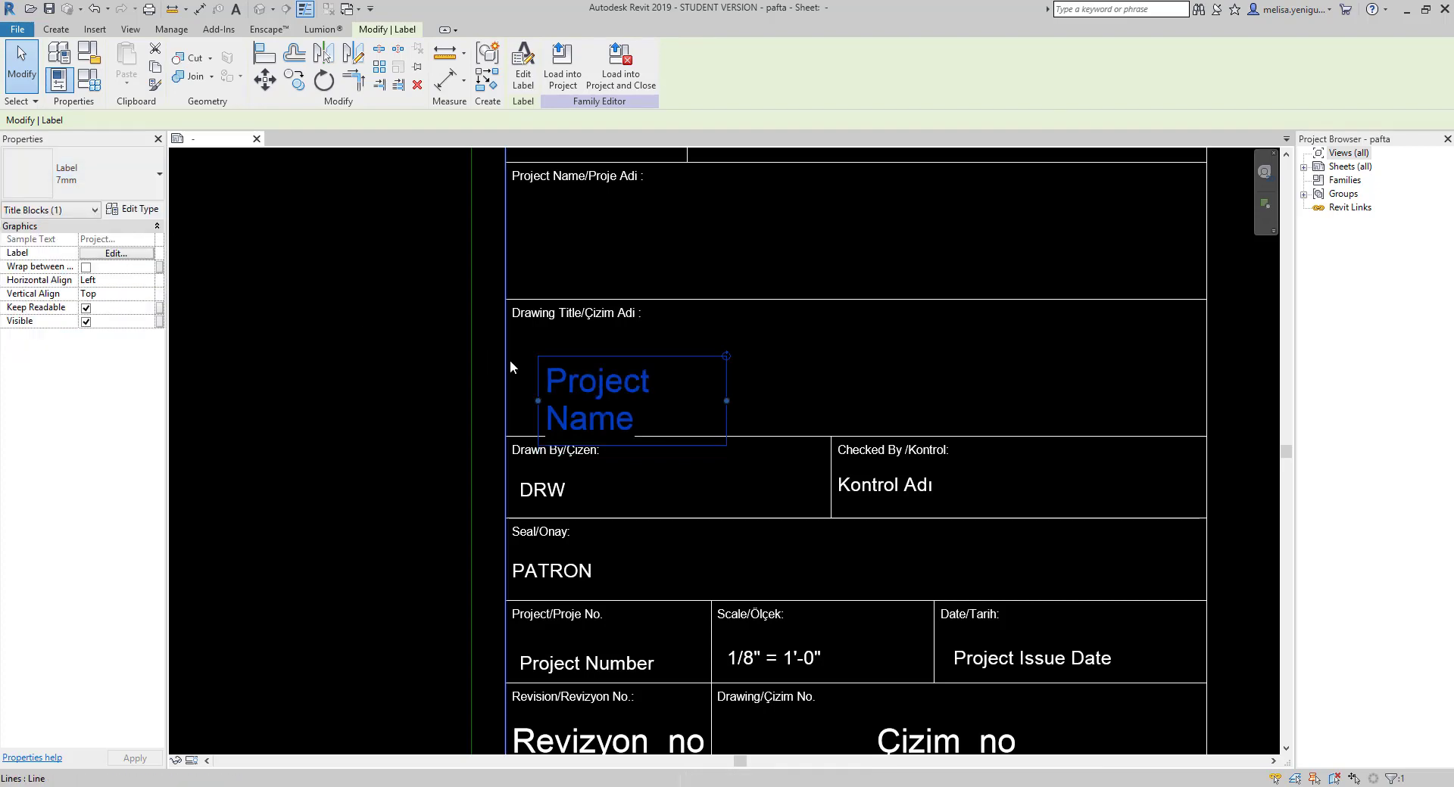
{"action": "left_click", "coordinate": [132, 209]}
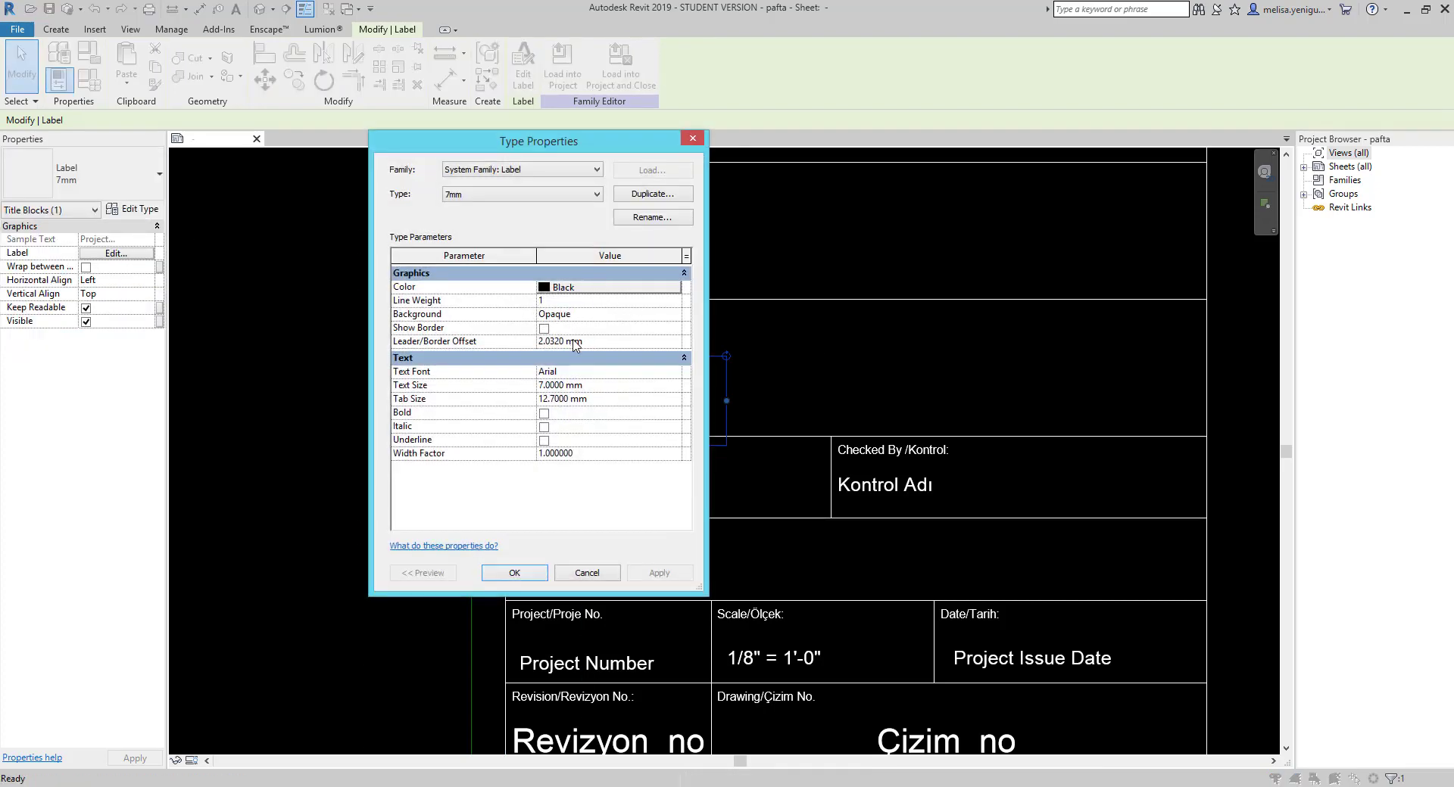
{"action": "left_click", "coordinate": [650, 194]}
{"action": "type", "text": "6"}
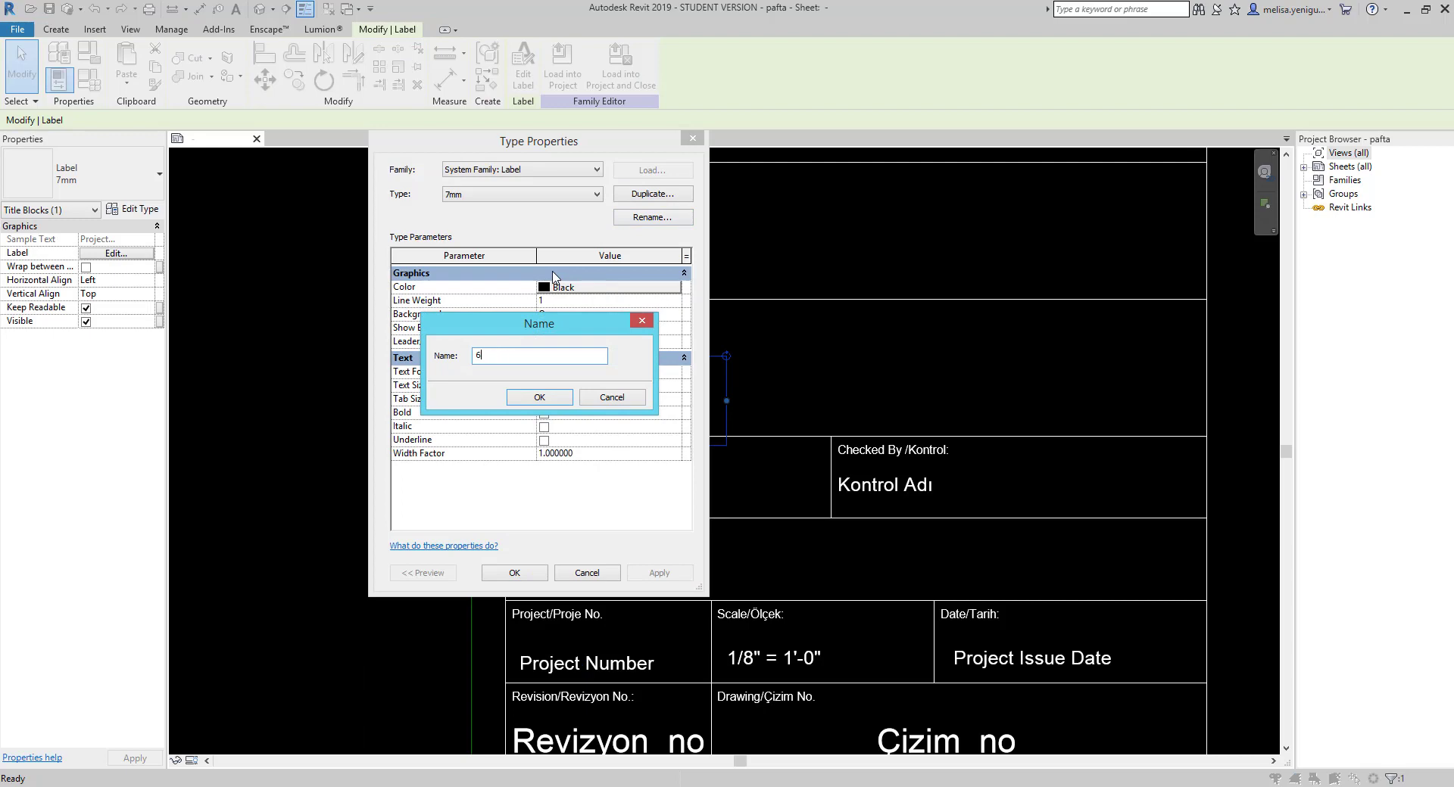
{"action": "type", "text": "mm"}
{"action": "left_click", "coordinate": [539, 397]}
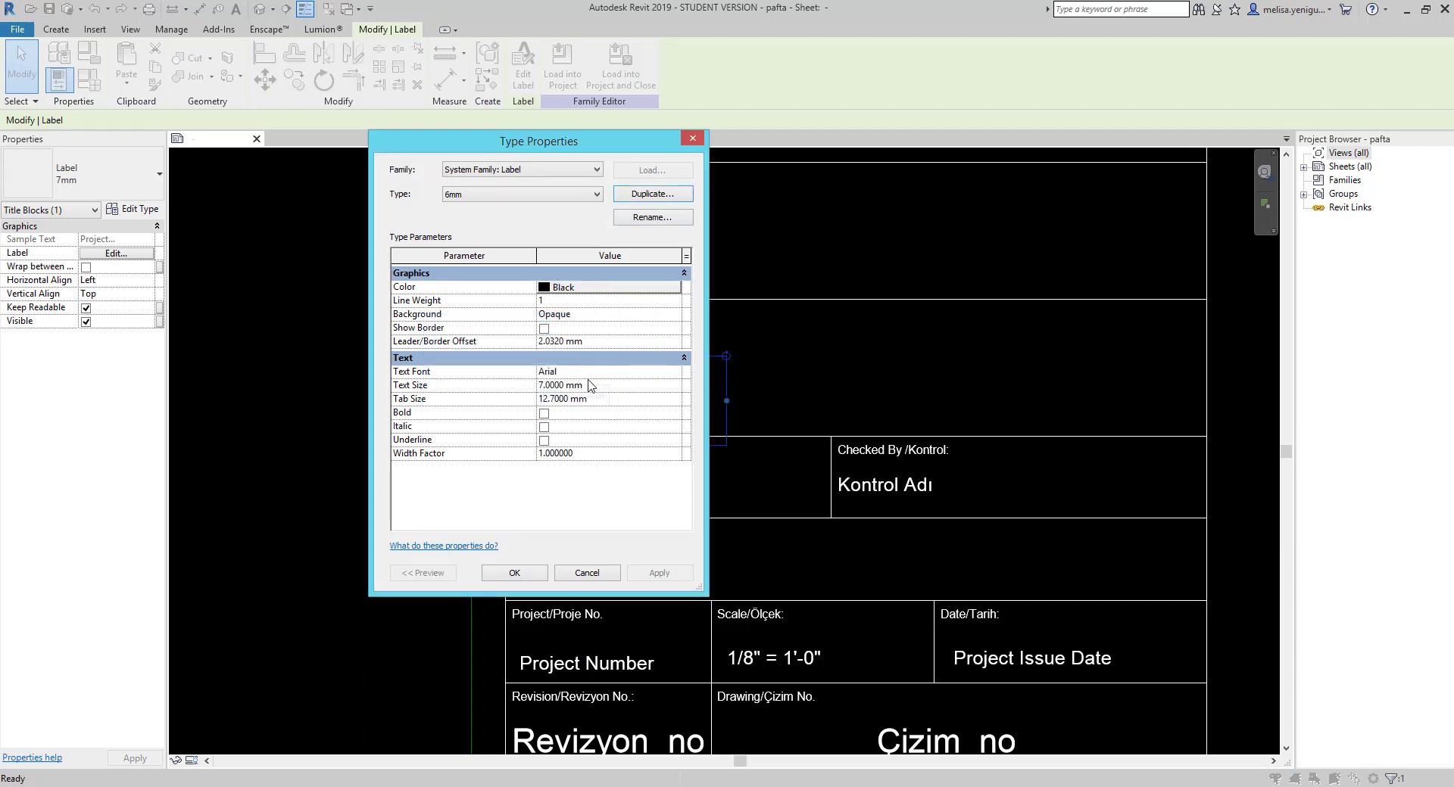
{"action": "left_click", "coordinate": [590, 386]}
{"action": "type", "text": "6"}
{"action": "left_click", "coordinate": [539, 573]}
- Widen the Project Name label onto one line and position it in the Drawing Title cell
{"action": "left_click_drag", "start_coordinate": [725, 380], "coordinate": [1200, 383]}
{"action": "left_click_drag", "start_coordinate": [636, 385], "coordinate": [617, 373]}
{"action": "left_click", "coordinate": [672, 409]}
{"action": "scroll", "coordinate": [677, 448], "scroll_direction": "down", "scroll_amount": 1}
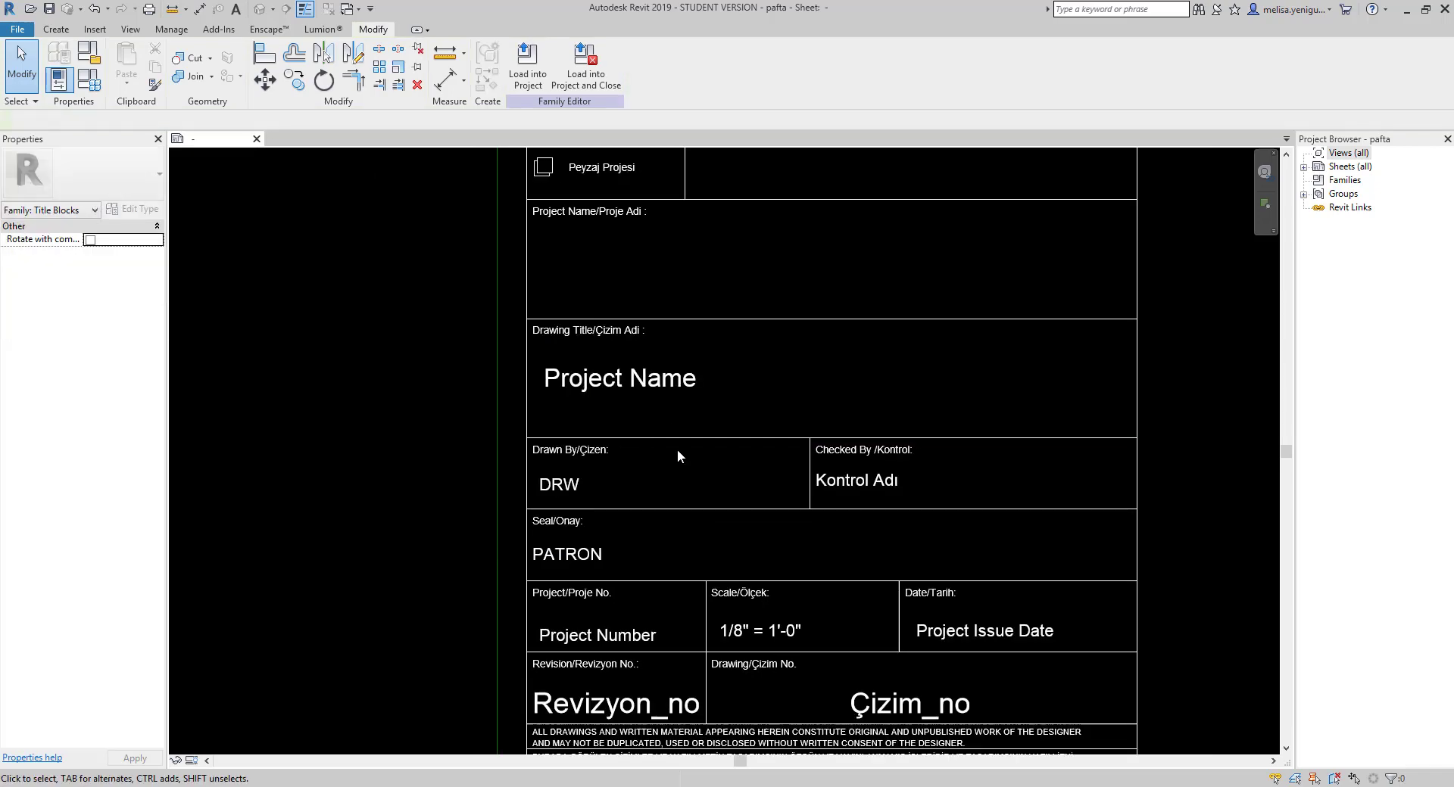
{"action": "scroll", "coordinate": [678, 455], "scroll_direction": "up", "scroll_amount": 1, "text": "ctrl"}
{"action": "left_click", "coordinate": [666, 479]}
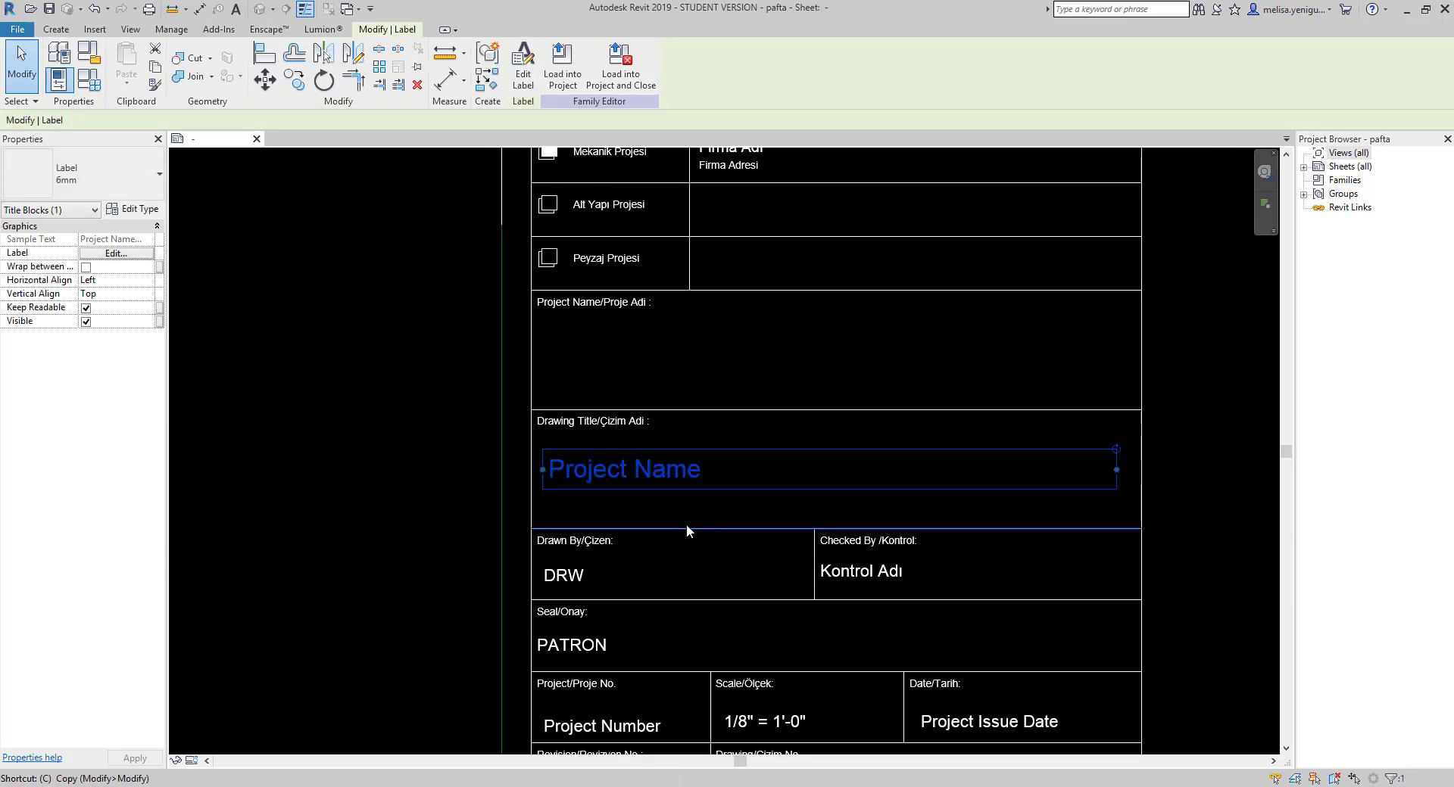
{"action": "left_click", "coordinate": [691, 518]}
{"action": "left_click", "coordinate": [681, 477]}
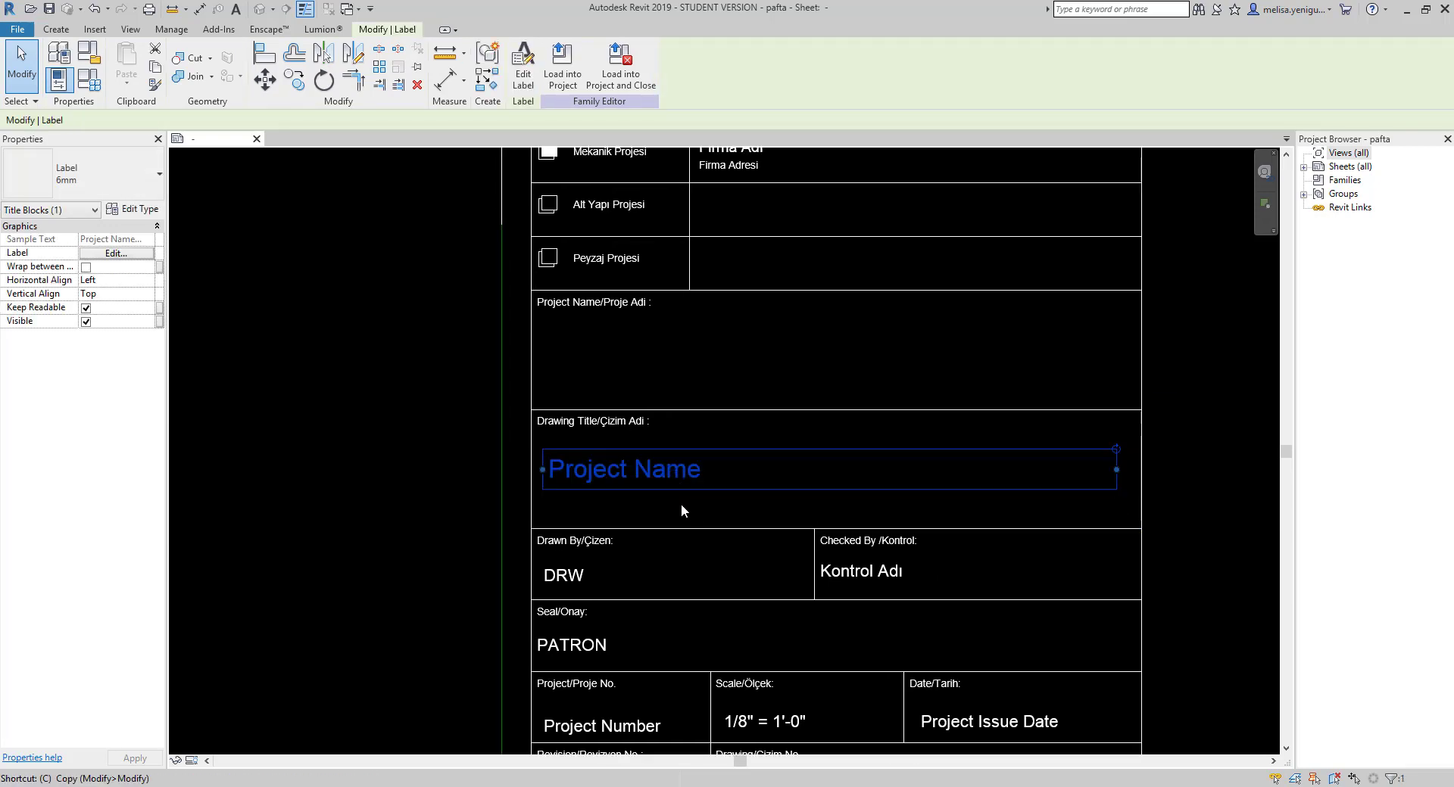
{"action": "key", "text": "c"}
{"action": "key", "text": "o"}
{"action": "left_click", "coordinate": [680, 529]}
{"action": "left_click", "coordinate": [674, 406]}
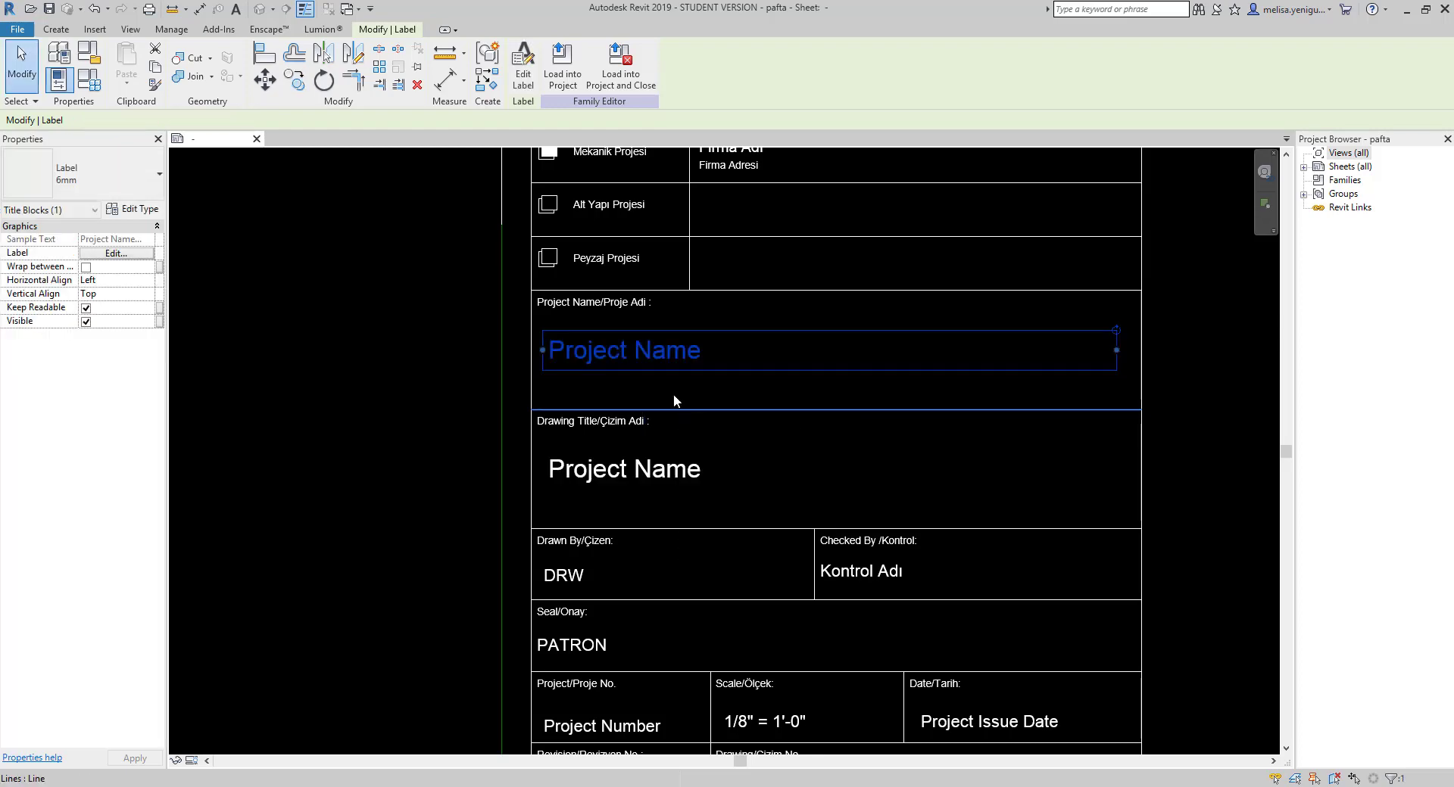
{"action": "middle_click_drag", "start_coordinate": [675, 400], "coordinate": [687, 480]}
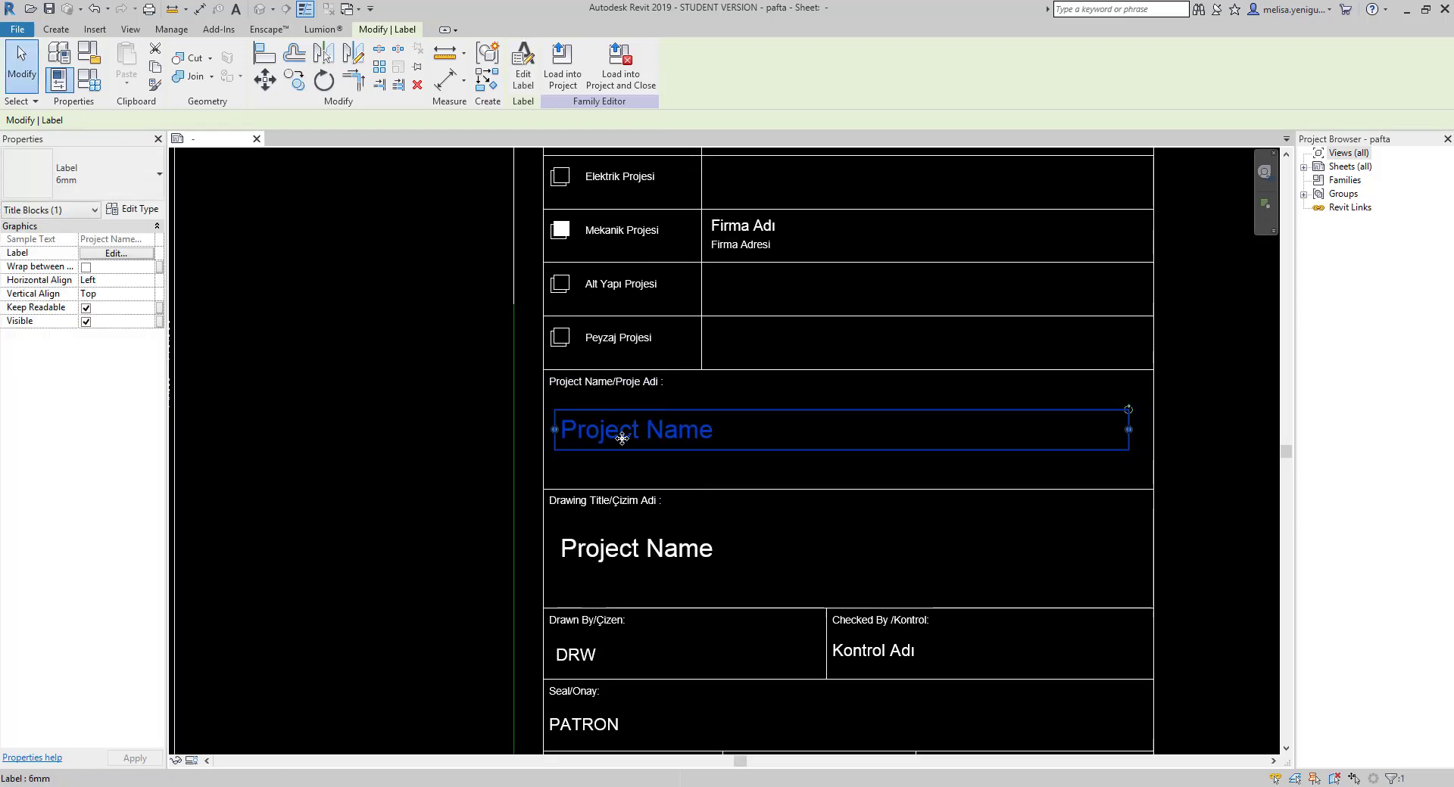
{"action": "middle_click_drag", "start_coordinate": [621, 438], "coordinate": [643, 369]}
{"action": "scroll", "coordinate": [677, 396], "scroll_direction": "down", "scroll_amount": 1}
{"action": "mouse_move", "coordinate": [694, 539]}
{"action": "middle_mouse_down"}
{"action": "mouse_move", "coordinate": [694, 713]}
{"action": "mouse_move", "coordinate": [644, 320]}
{"action": "mouse_move", "coordinate": [643, 436]}
{"action": "middle_mouse_up"}
{"action": "scroll", "coordinate": [644, 320], "scroll_direction": "up", "scroll_amount": 1}
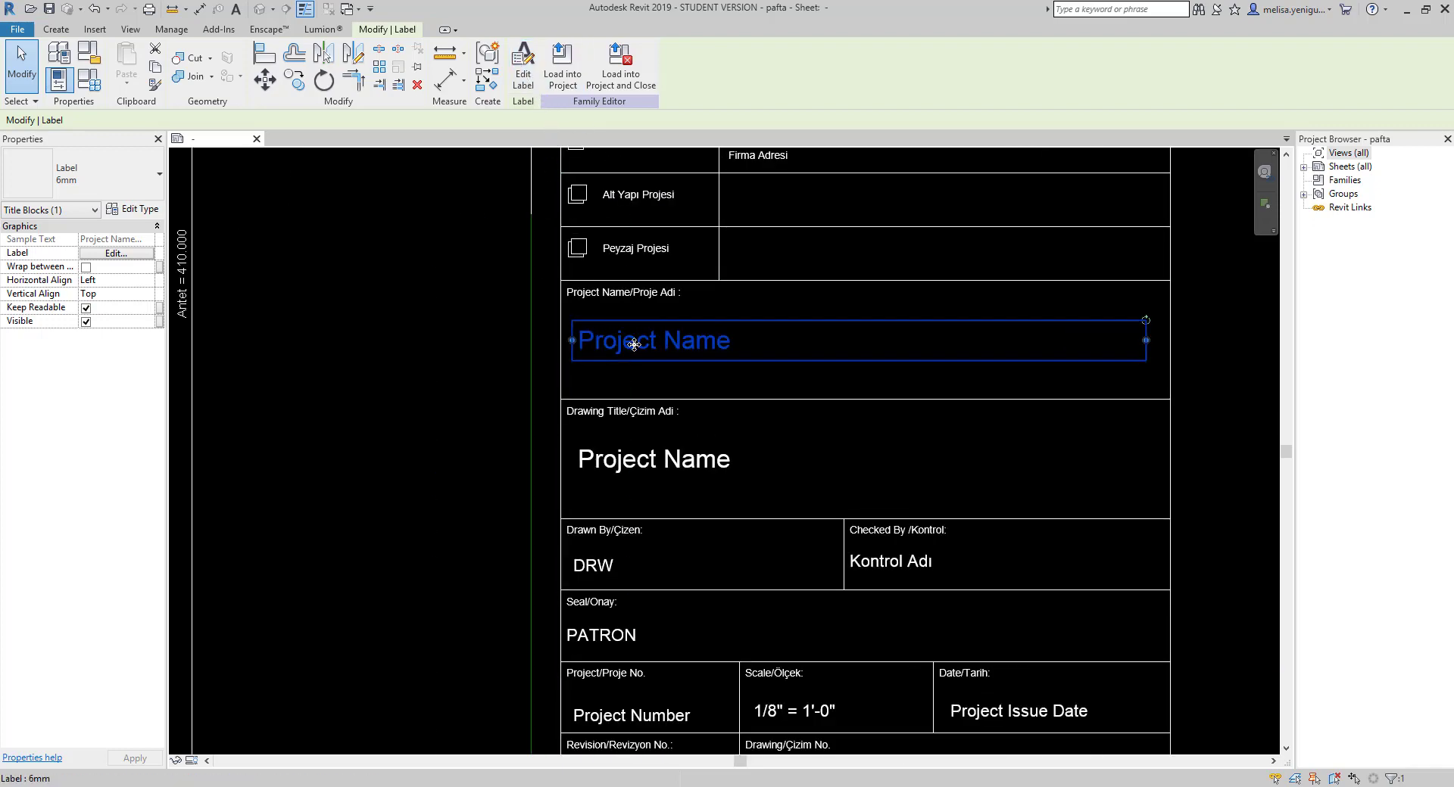
{"action": "key", "text": "Delete"}
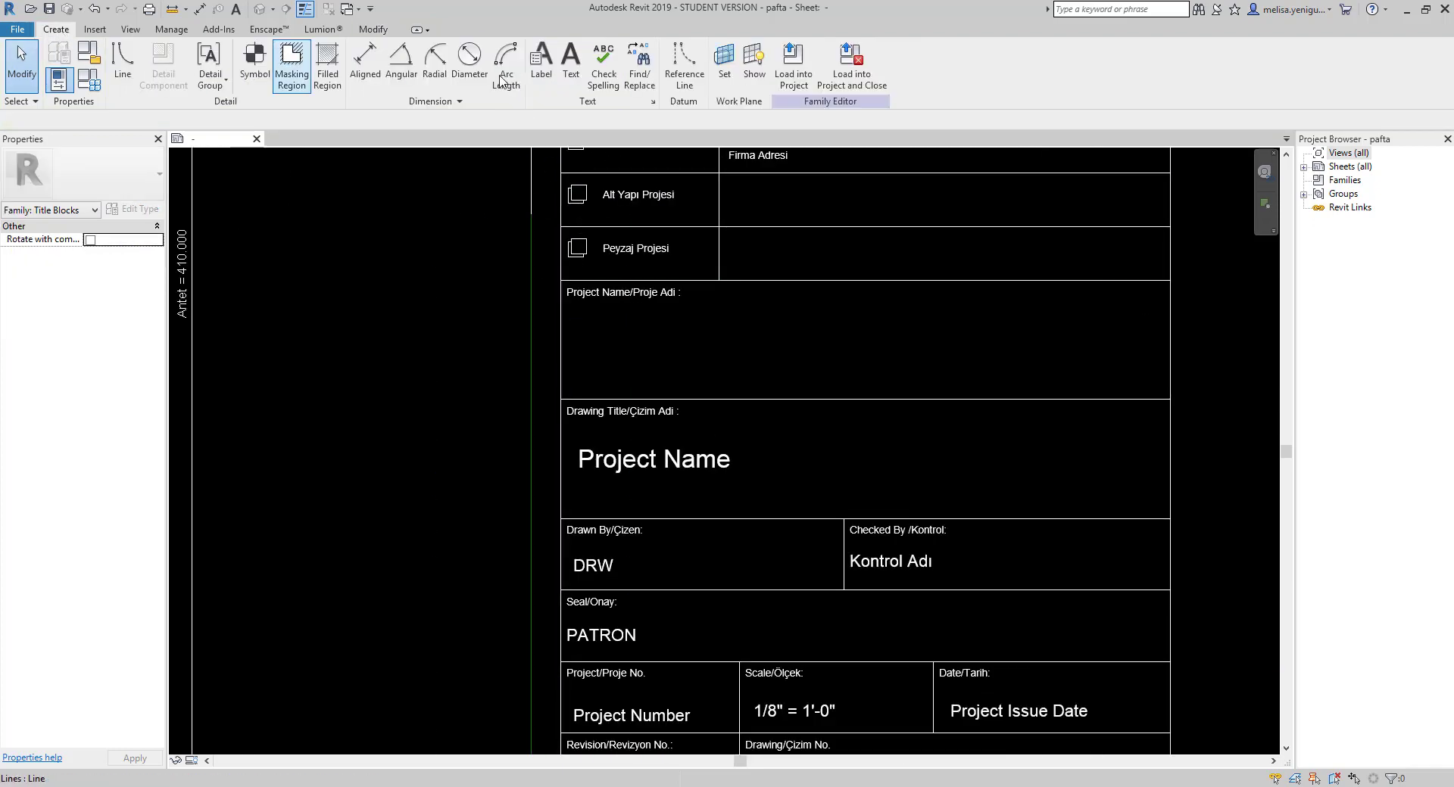
- Place a Building Name parameter label in the Project Name cell
{"action": "left_click", "coordinate": [809, 467]}
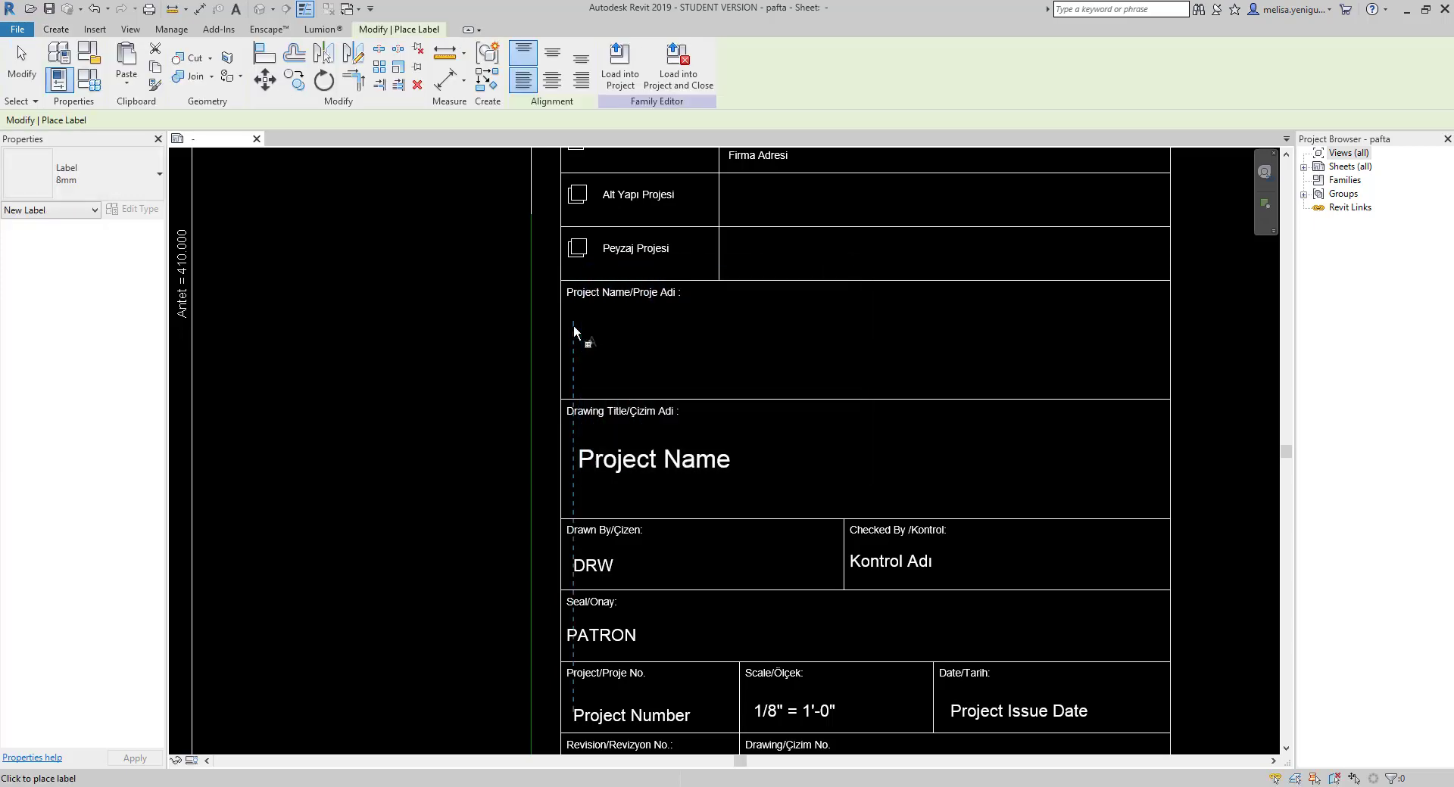
{"action": "left_click", "coordinate": [574, 324]}
{"action": "mouse_move", "coordinate": [593, 374]}
{"action": "left_mouse_down"}
{"action": "mouse_move", "coordinate": [594, 468]}
{"action": "mouse_move", "coordinate": [600, 409]}
{"action": "left_mouse_up"}
{"action": "left_click", "coordinate": [485, 367]}
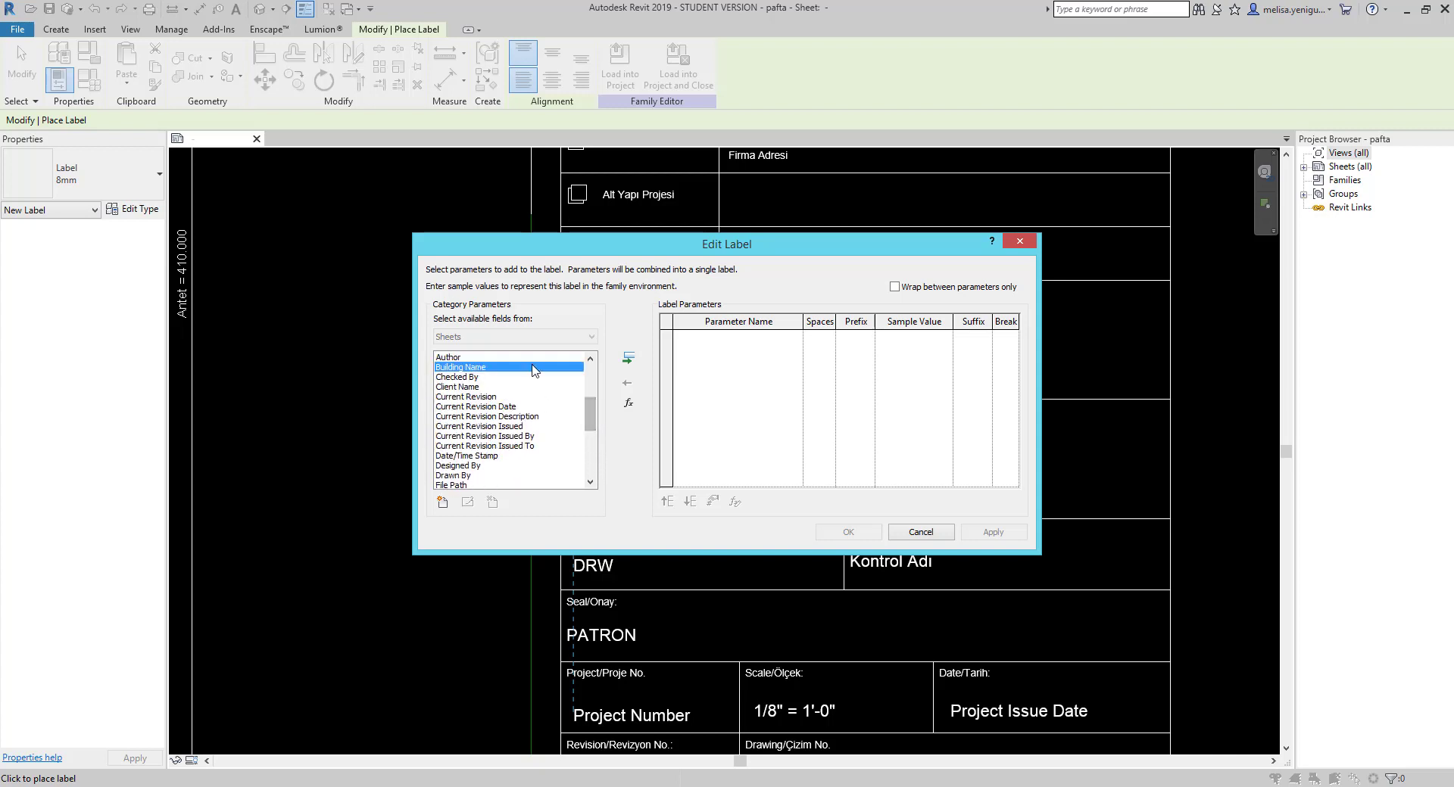
{"action": "left_click", "coordinate": [630, 361]}
{"action": "left_click", "coordinate": [840, 532]}
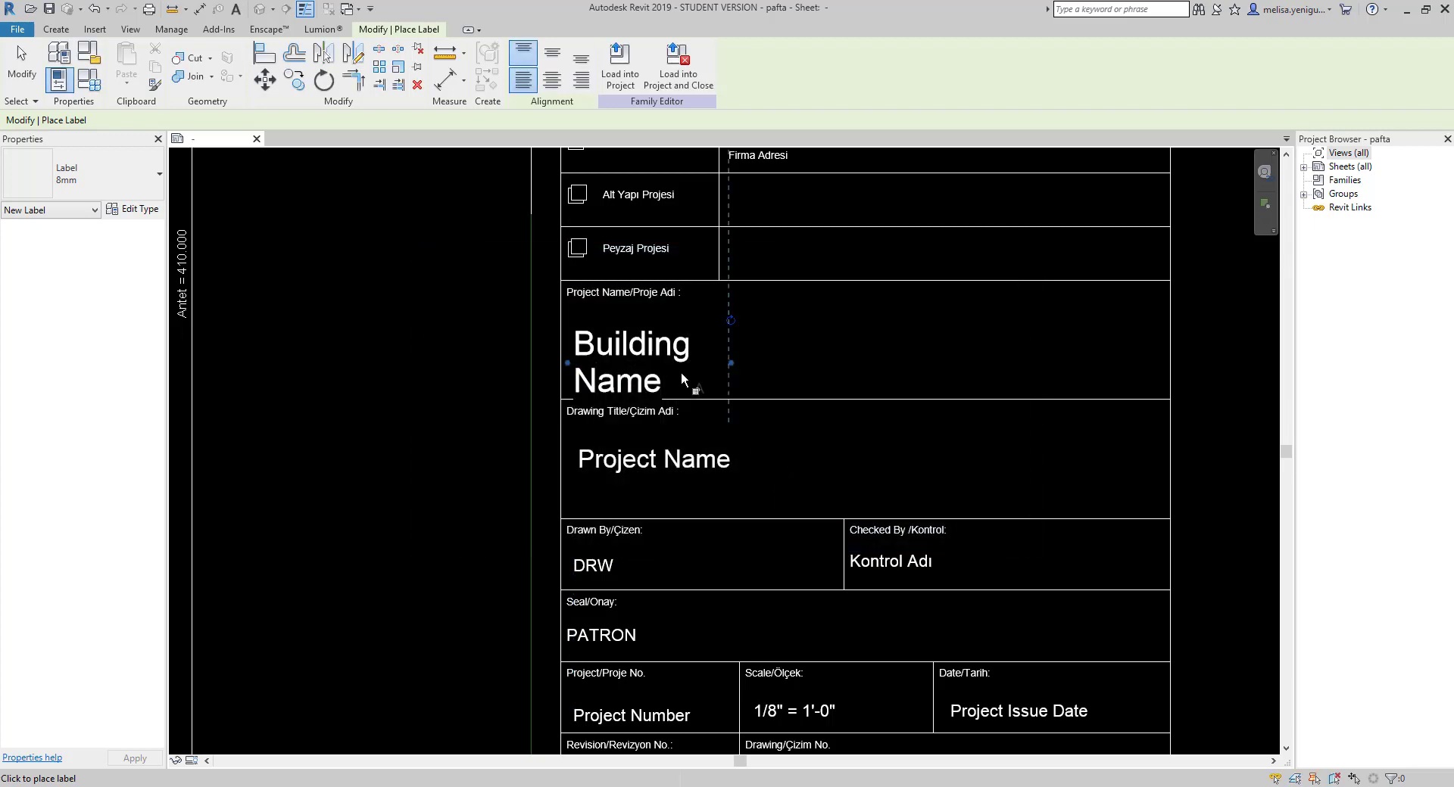
{"action": "key", "text": "Escape"}
{"action": "left_click", "coordinate": [642, 347]}
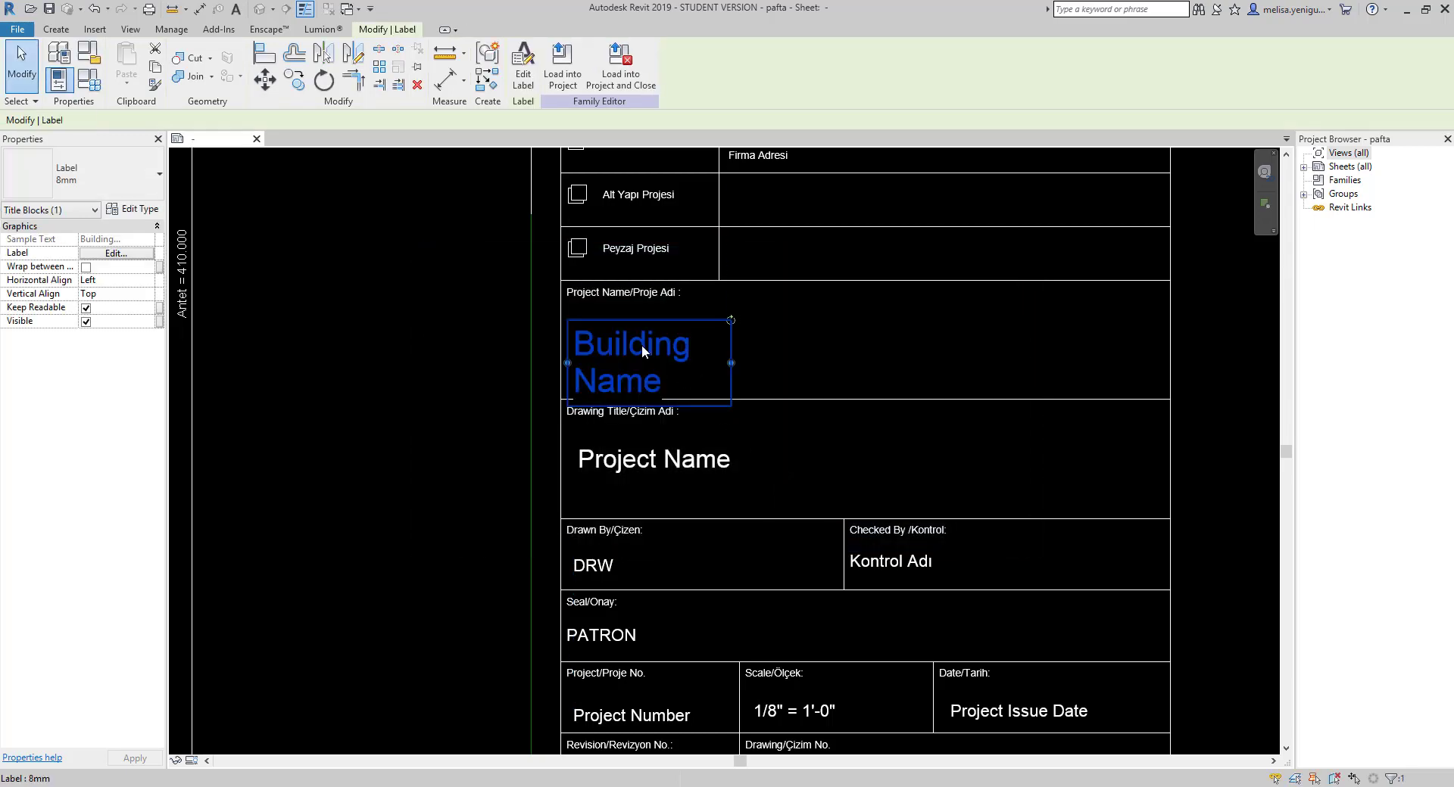
- Set the Building Name label to the 6mm type and widen it onto one line
{"action": "left_click", "coordinate": [96, 187]}
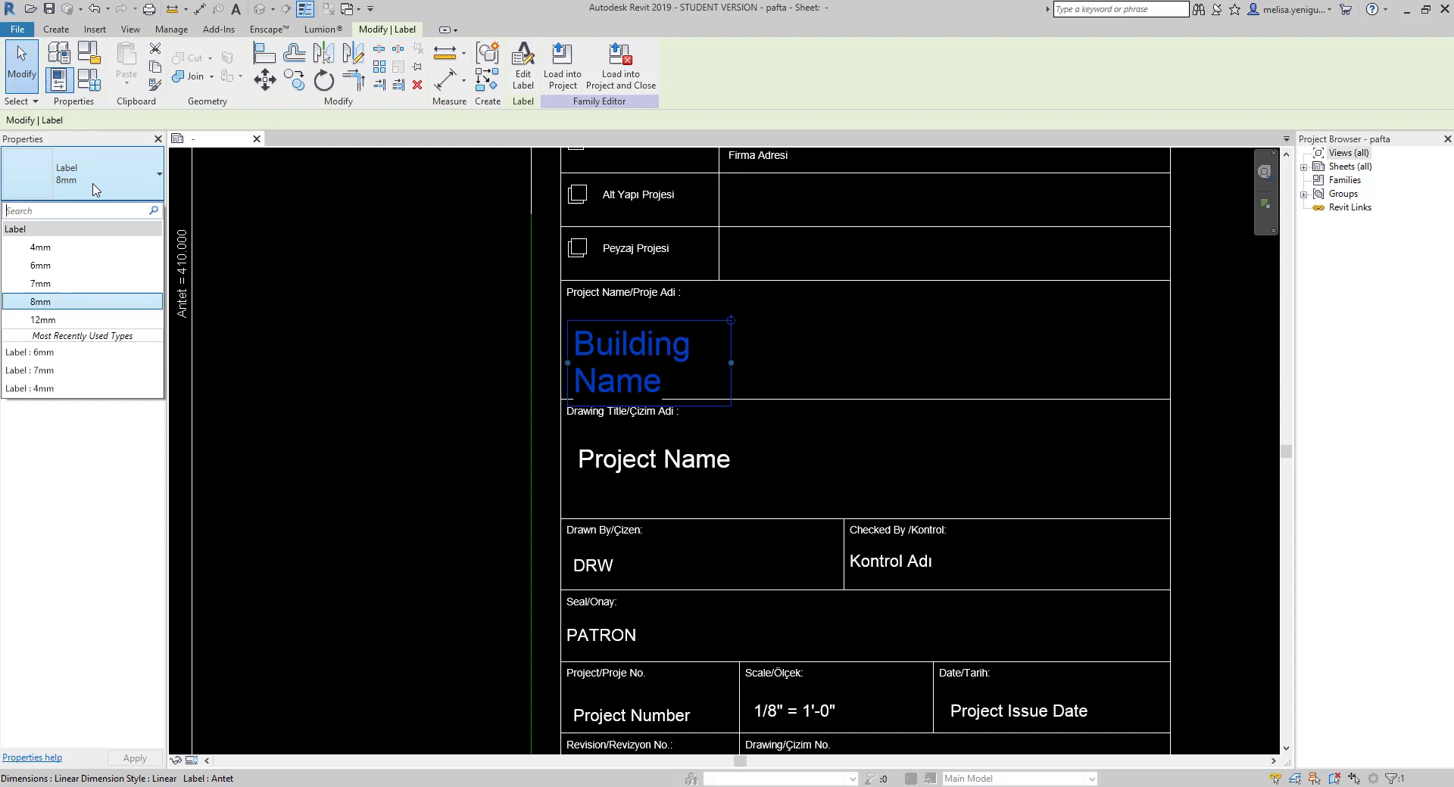
{"action": "left_click", "coordinate": [41, 265]}
{"action": "mouse_move", "coordinate": [731, 354]}
{"action": "left_mouse_down"}
{"action": "mouse_move", "coordinate": [993, 338]}
{"action": "mouse_move", "coordinate": [1065, 357]}
{"action": "mouse_move", "coordinate": [1167, 354]}
{"action": "left_mouse_up"}
- Open the Firma Adı text for editing to check it, then exit
{"action": "key", "text": "Escape"}
{"action": "scroll", "coordinate": [757, 424], "scroll_direction": "down", "scroll_amount": 4}
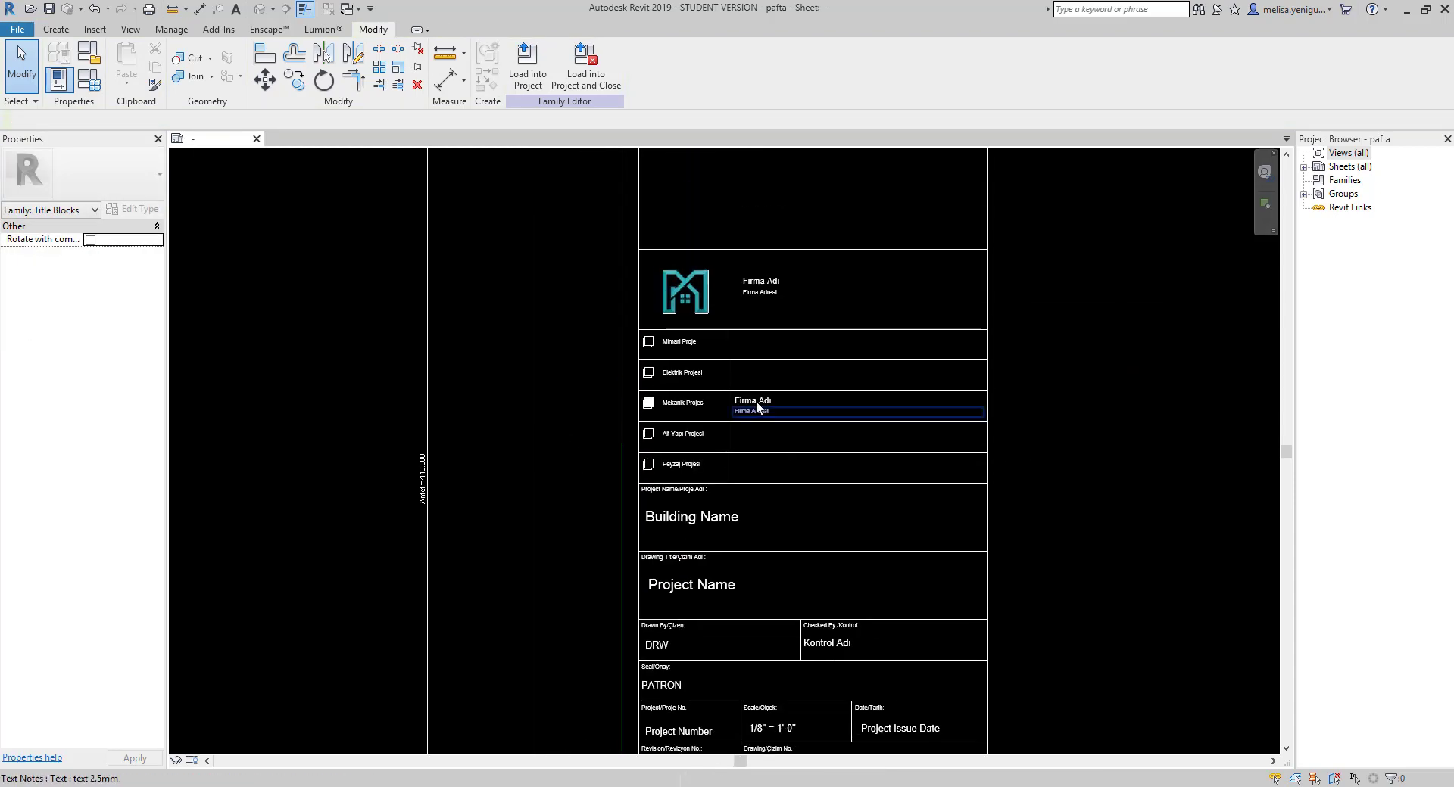
{"action": "double_click", "coordinate": [756, 402]}
{"action": "scroll", "coordinate": [774, 389], "scroll_direction": "up", "scroll_amount": 3}
{"action": "left_click", "coordinate": [798, 436]}
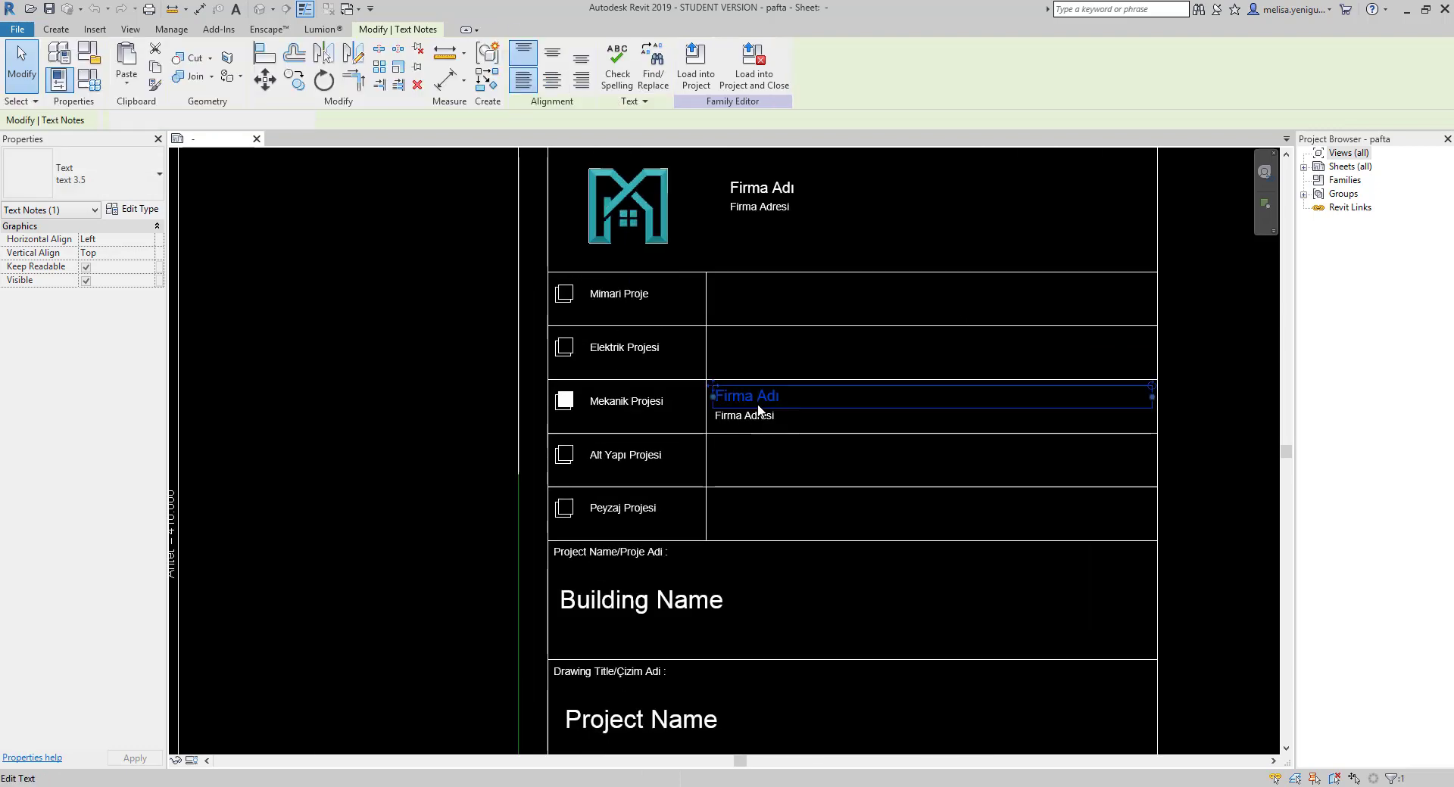
{"action": "key", "text": "Escape"}
- Zoom out to the full sheet and save the pafta family
{"action": "scroll", "coordinate": [749, 318], "scroll_direction": "down", "scroll_amount": 3}
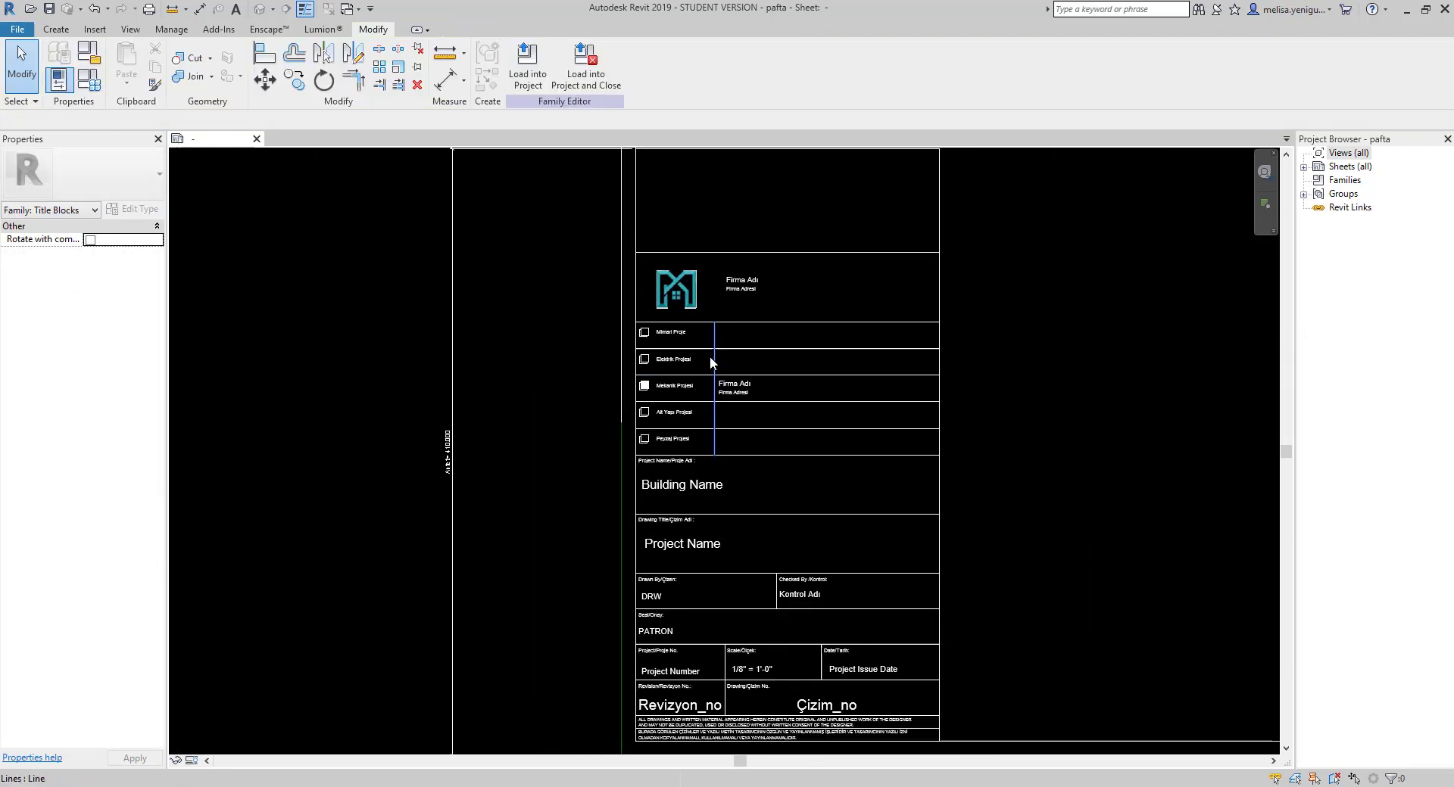
{"action": "scroll", "coordinate": [892, 513], "scroll_direction": "down", "scroll_amount": 1}
{"action": "scroll", "coordinate": [610, 568], "scroll_direction": "down", "scroll_amount": 1}
{"action": "scroll", "coordinate": [610, 568], "scroll_direction": "up", "scroll_amount": 2}
{"action": "scroll", "coordinate": [651, 530], "scroll_direction": "down", "scroll_amount": 1}
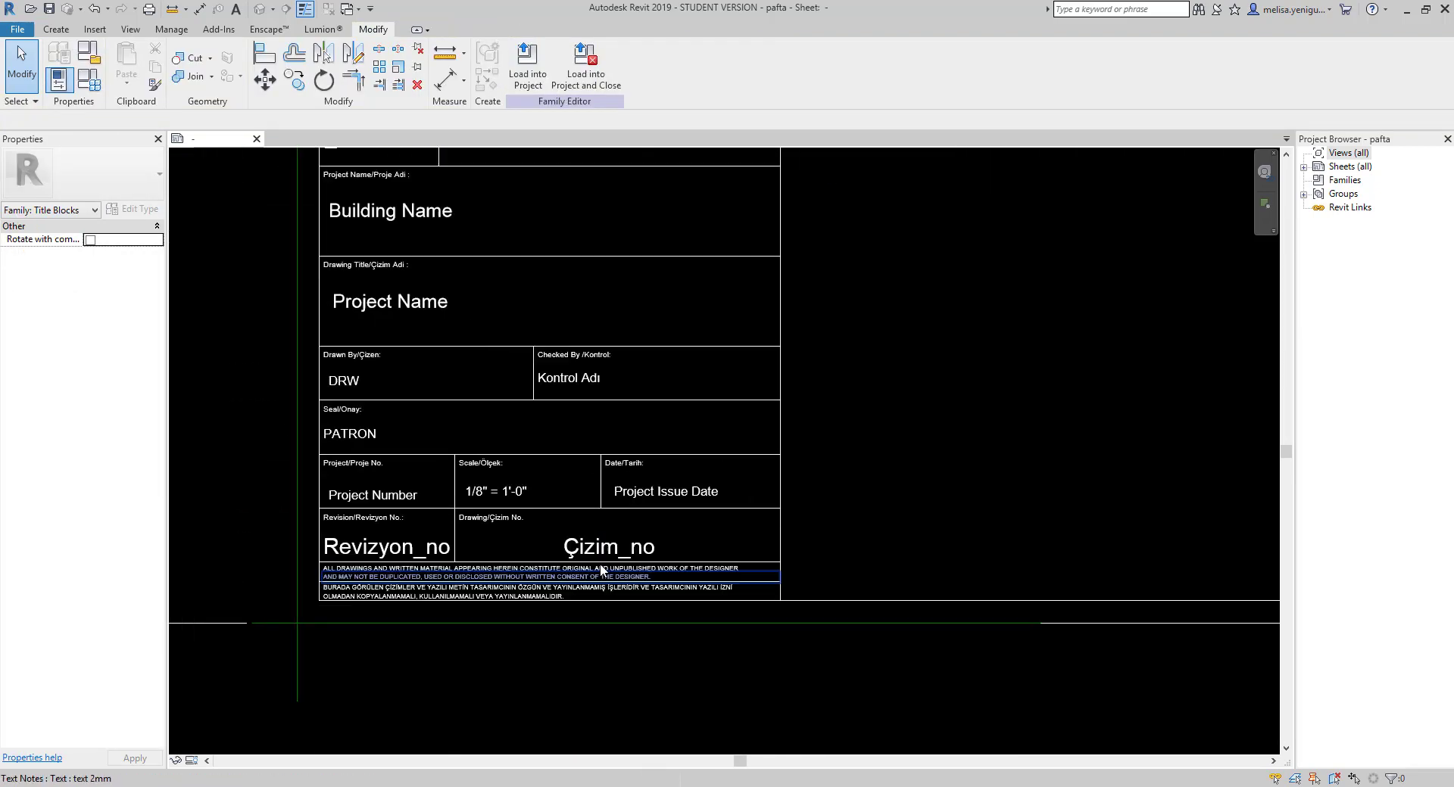
{"action": "scroll", "coordinate": [667, 507], "scroll_direction": "down", "scroll_amount": 2}
{"action": "scroll", "coordinate": [672, 497], "scroll_direction": "down", "scroll_amount": 1}
{"action": "scroll", "coordinate": [673, 497], "scroll_direction": "down", "scroll_amount": 1}
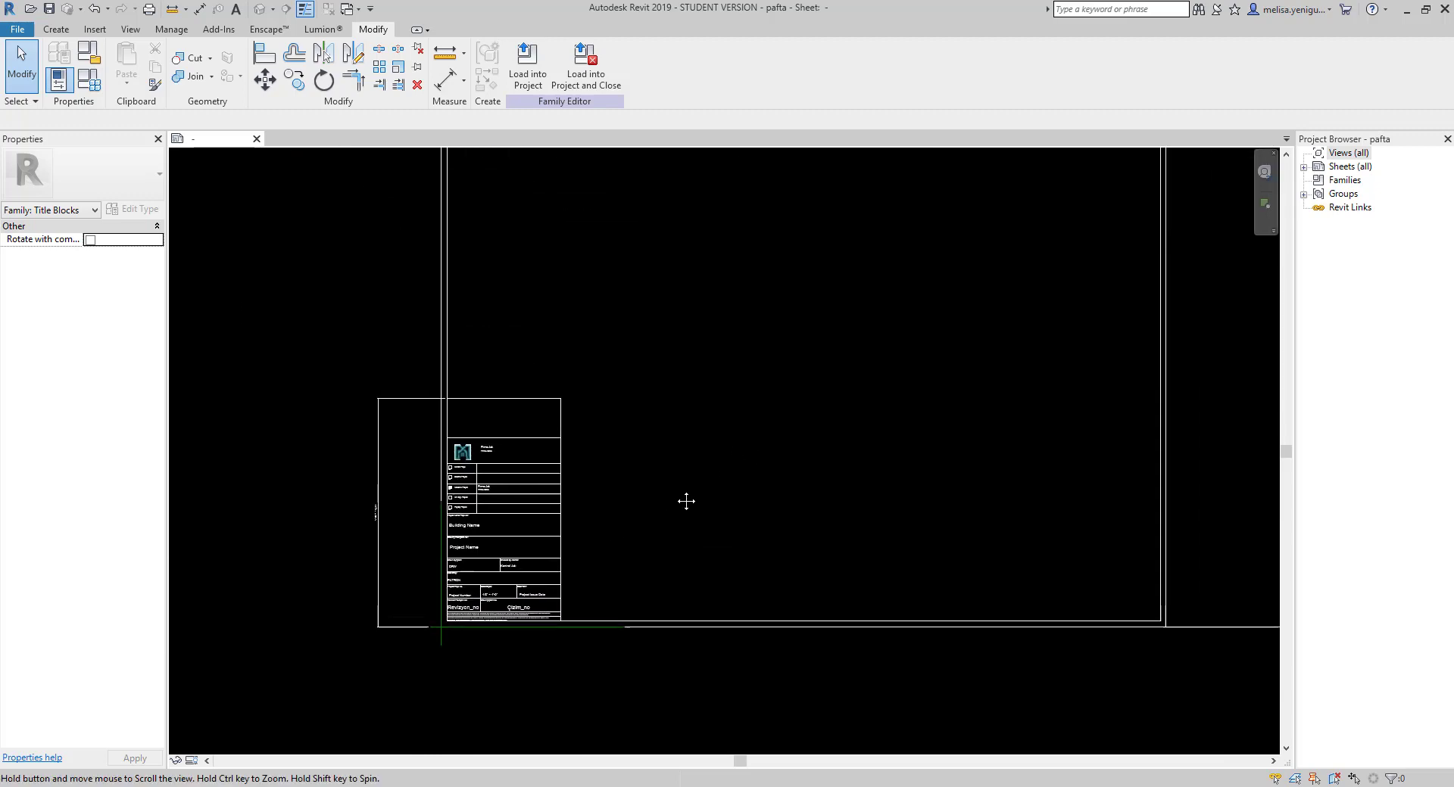
{"action": "scroll", "coordinate": [685, 500], "scroll_direction": "down", "scroll_amount": 1}
{"action": "scroll", "coordinate": [621, 544], "scroll_direction": "down", "scroll_amount": 1}
{"action": "middle_click_drag", "start_coordinate": [618, 515], "coordinate": [655, 480]}
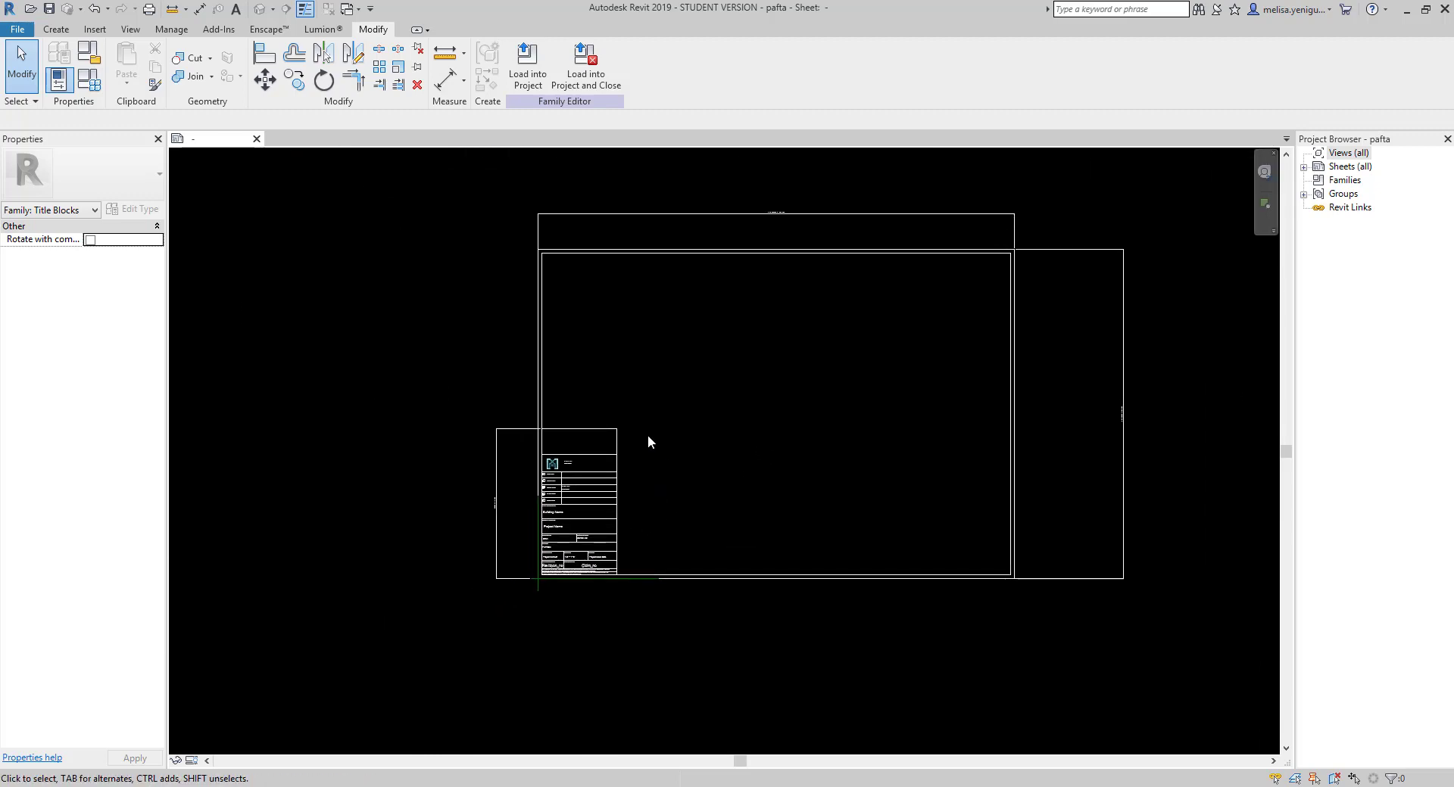
{"action": "left_click", "coordinate": [16, 29]}
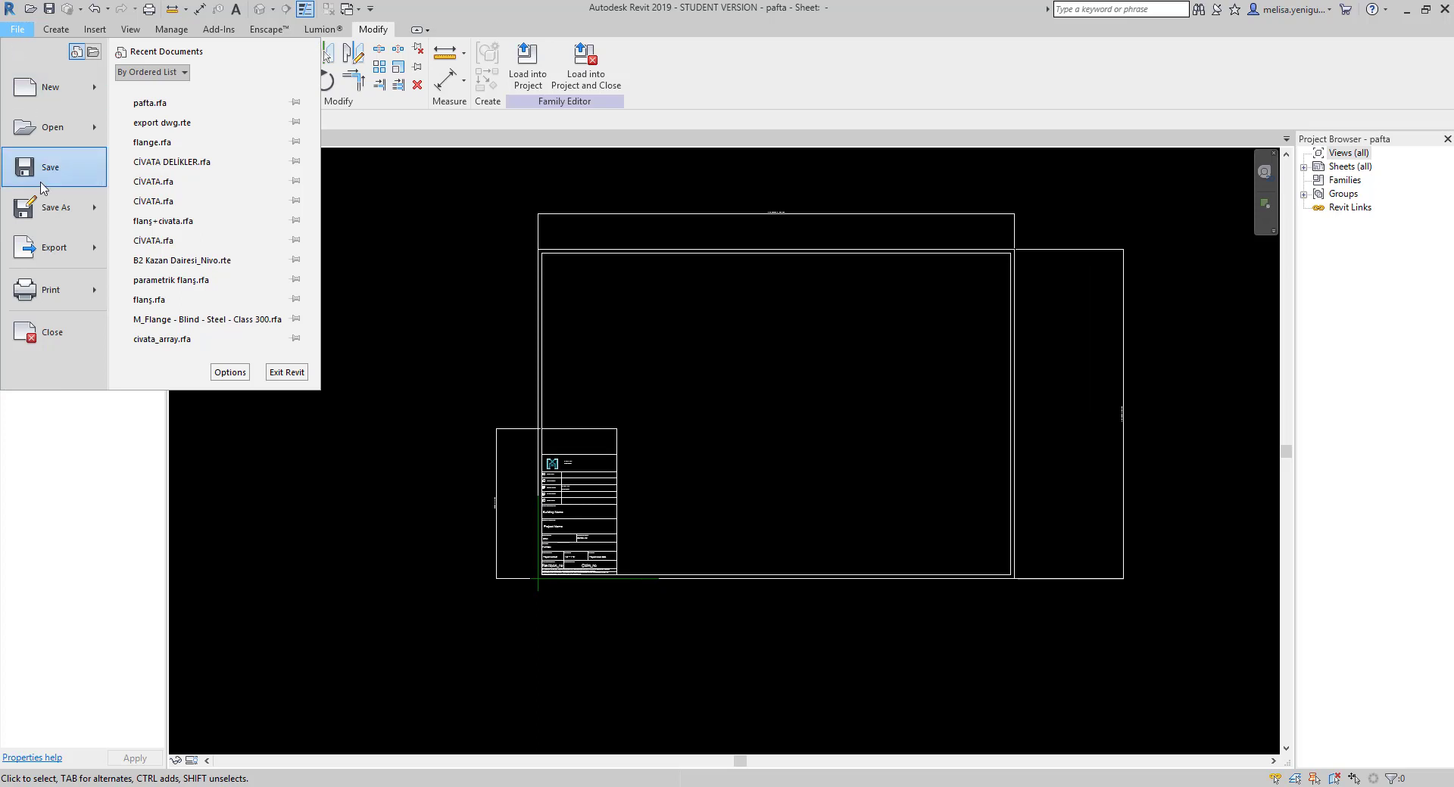
{"action": "left_click", "coordinate": [38, 177]}
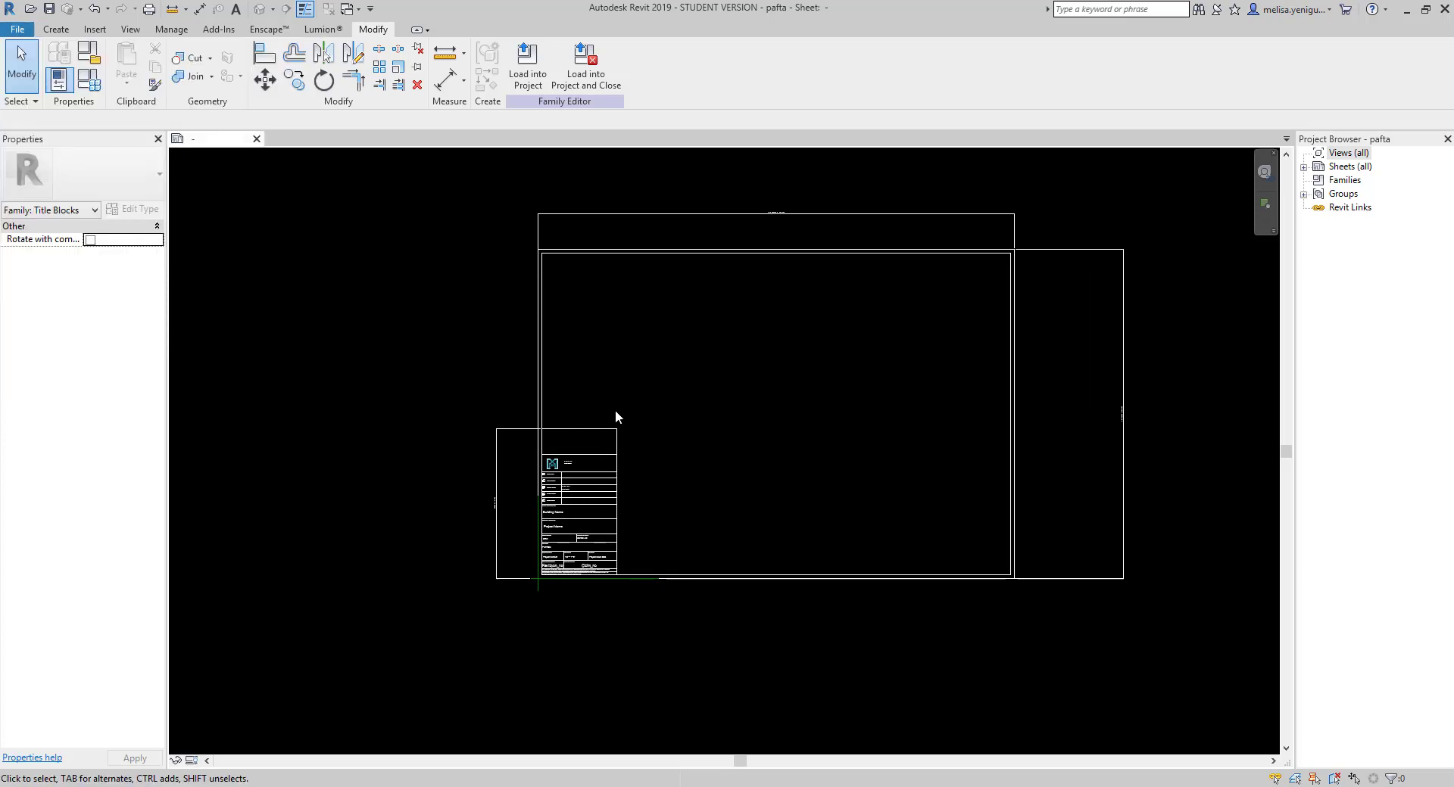
{"action": "scroll", "coordinate": [639, 406], "scroll_direction": "up", "scroll_amount": 3}
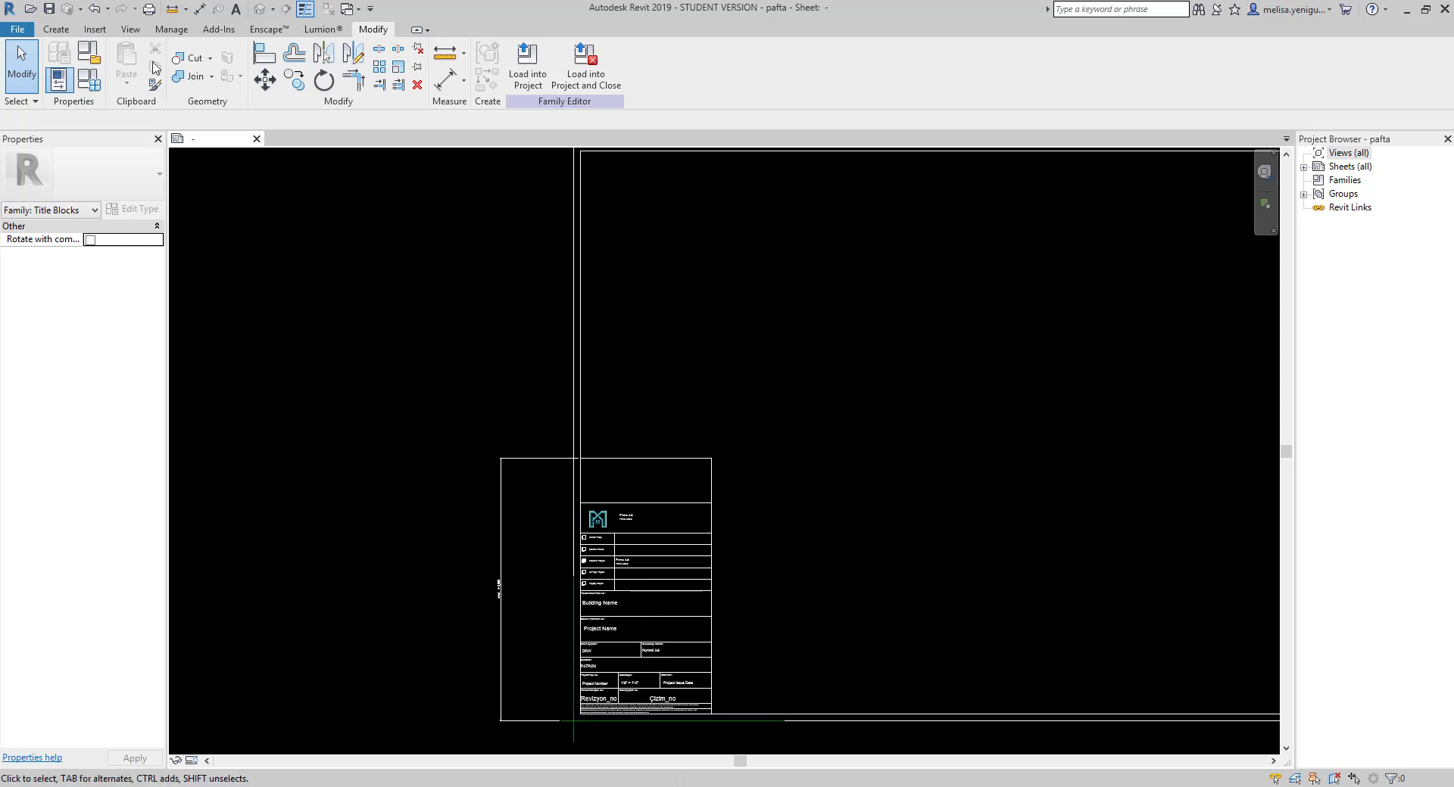
- Start a new revision schedule from the View tools
{"action": "left_click", "coordinate": [130, 28]}
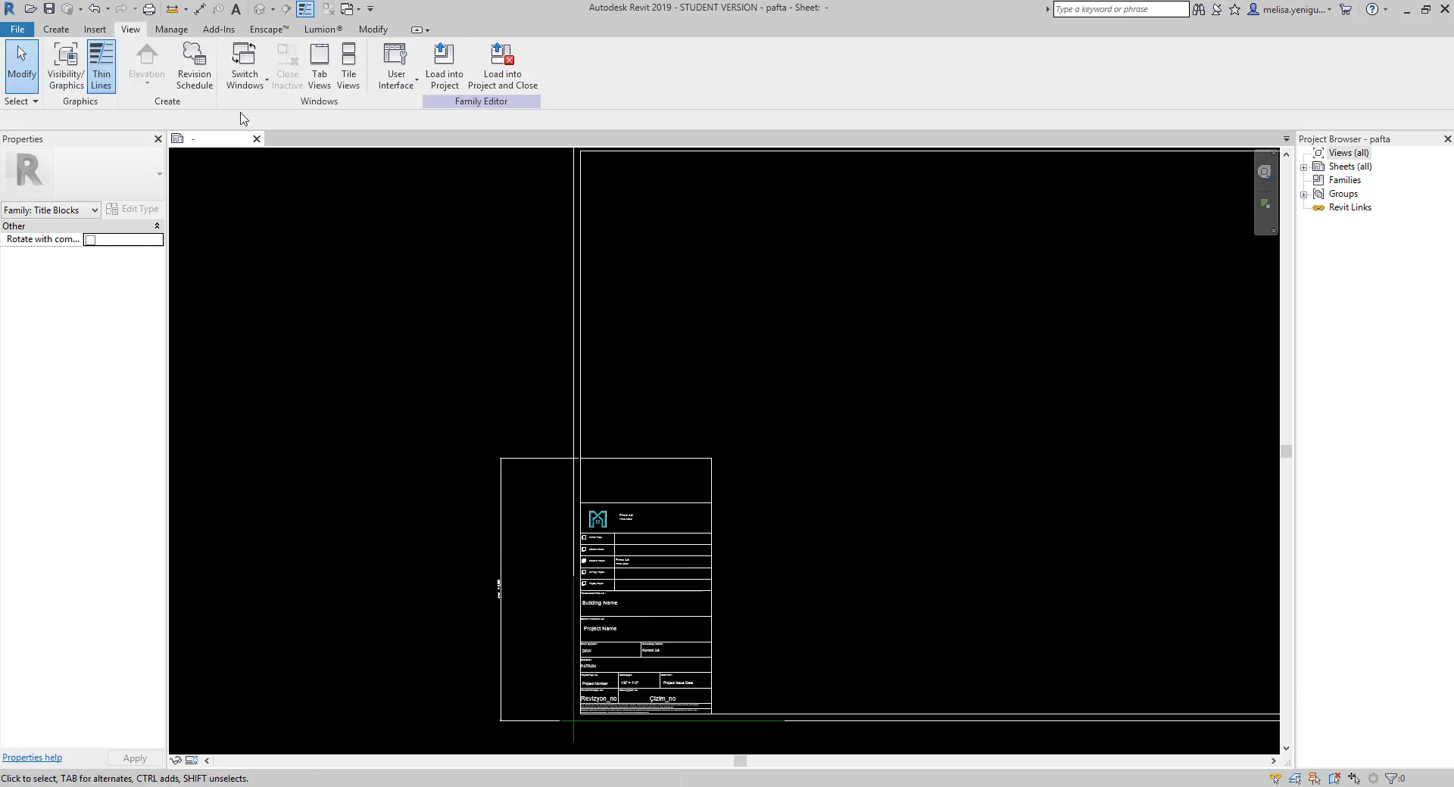
{"action": "left_click", "coordinate": [194, 61]}
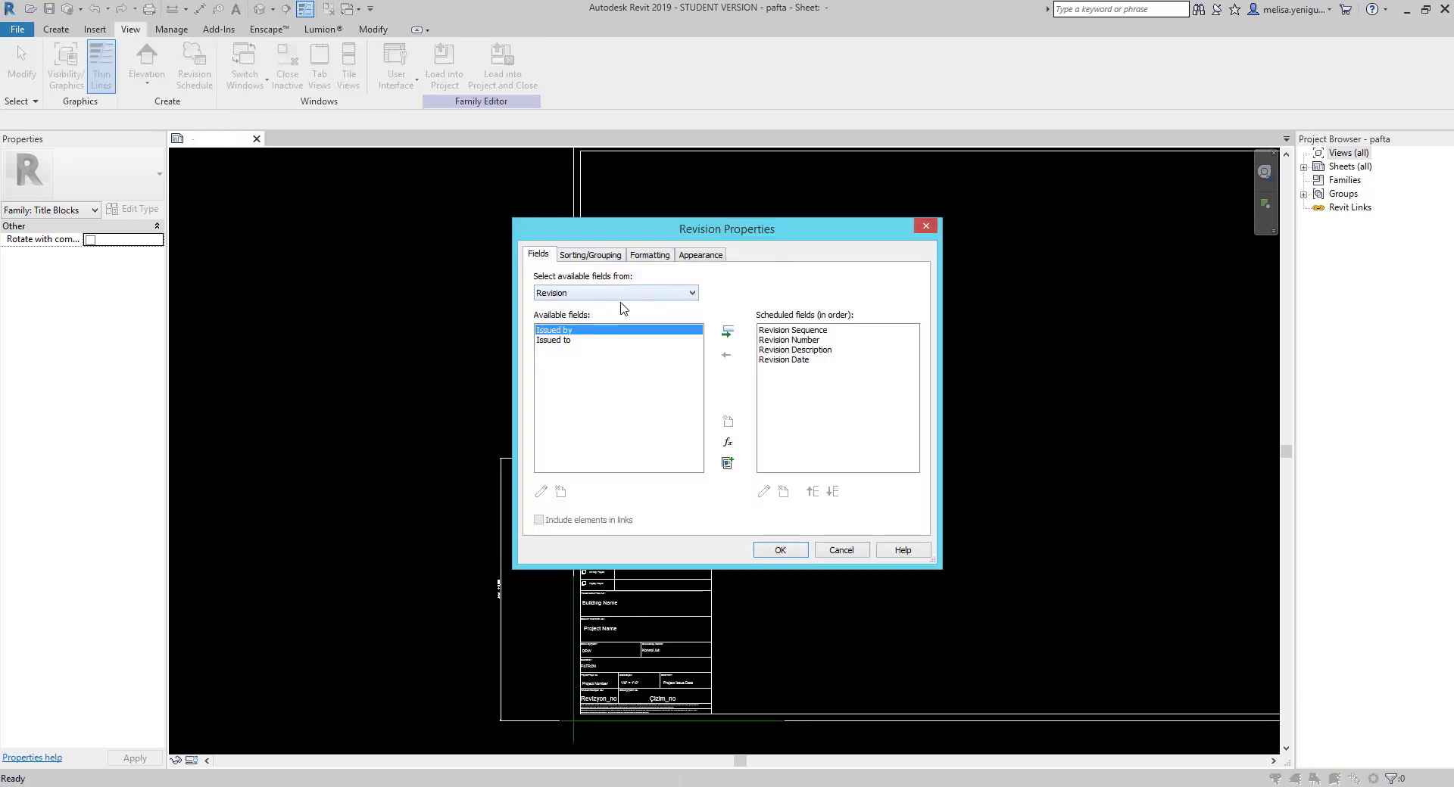
{"action": "left_click", "coordinate": [926, 227]}
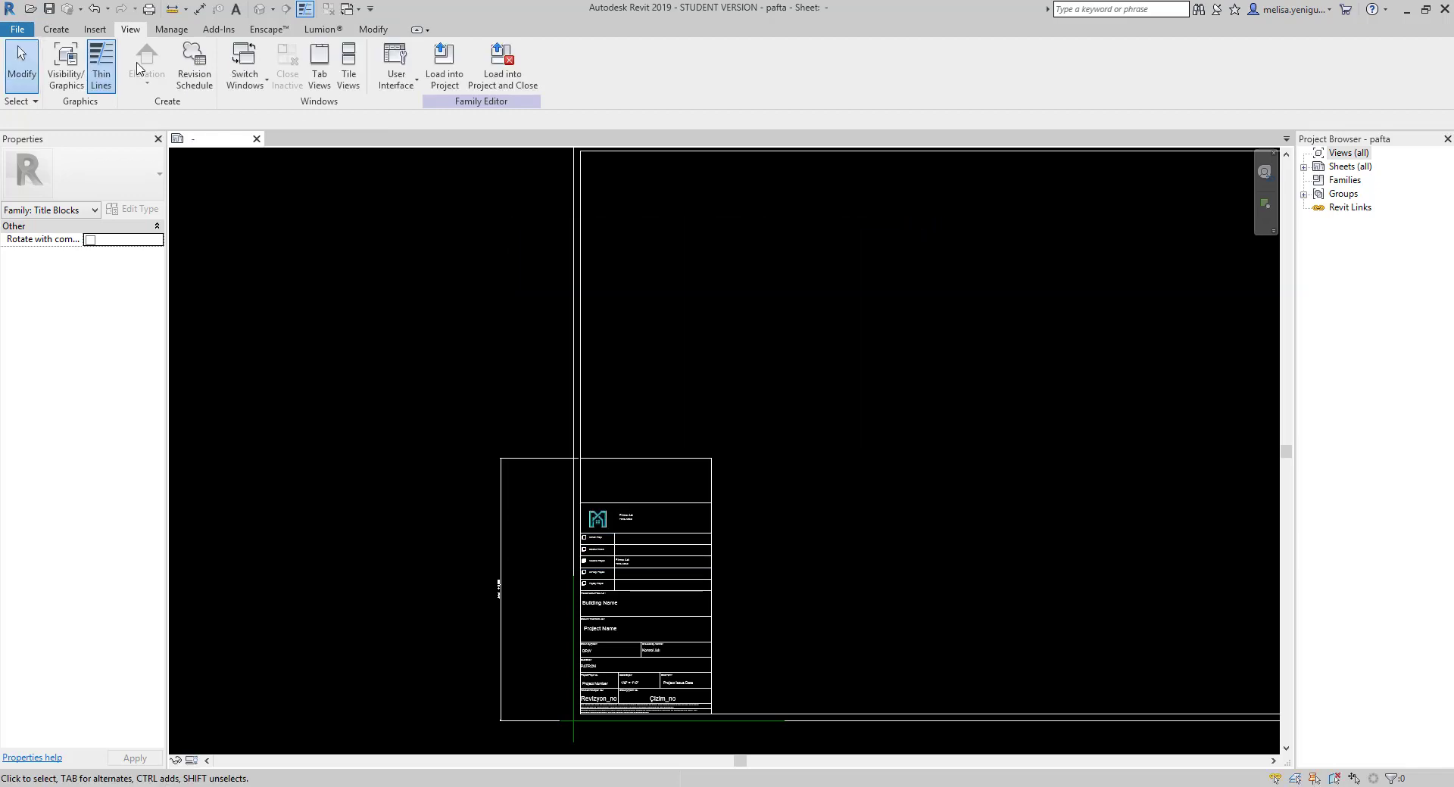
{"action": "left_click", "coordinate": [191, 82]}
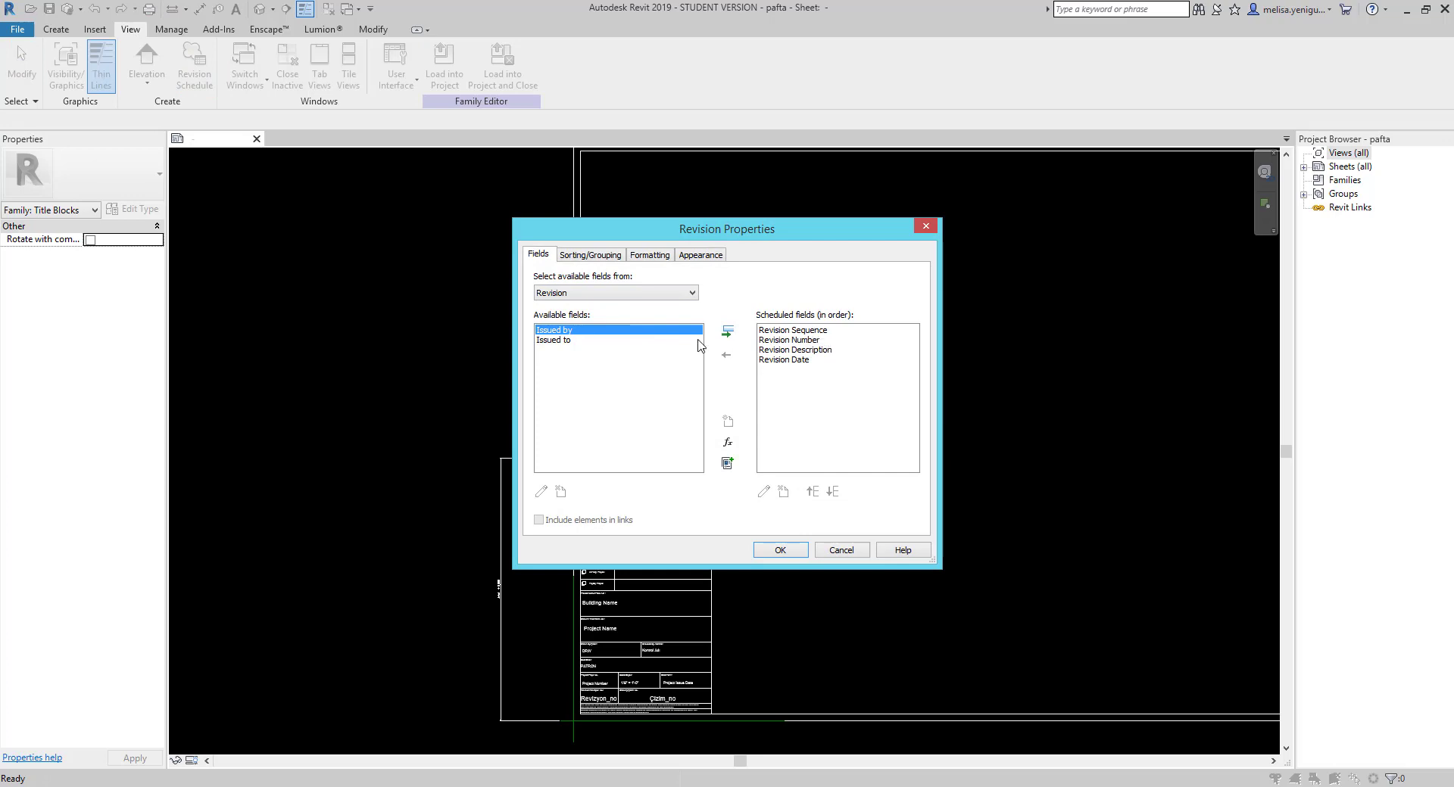
- Remove the Revision Sequence field and add Issued by as a schedule column
{"action": "left_click", "coordinate": [802, 361]}
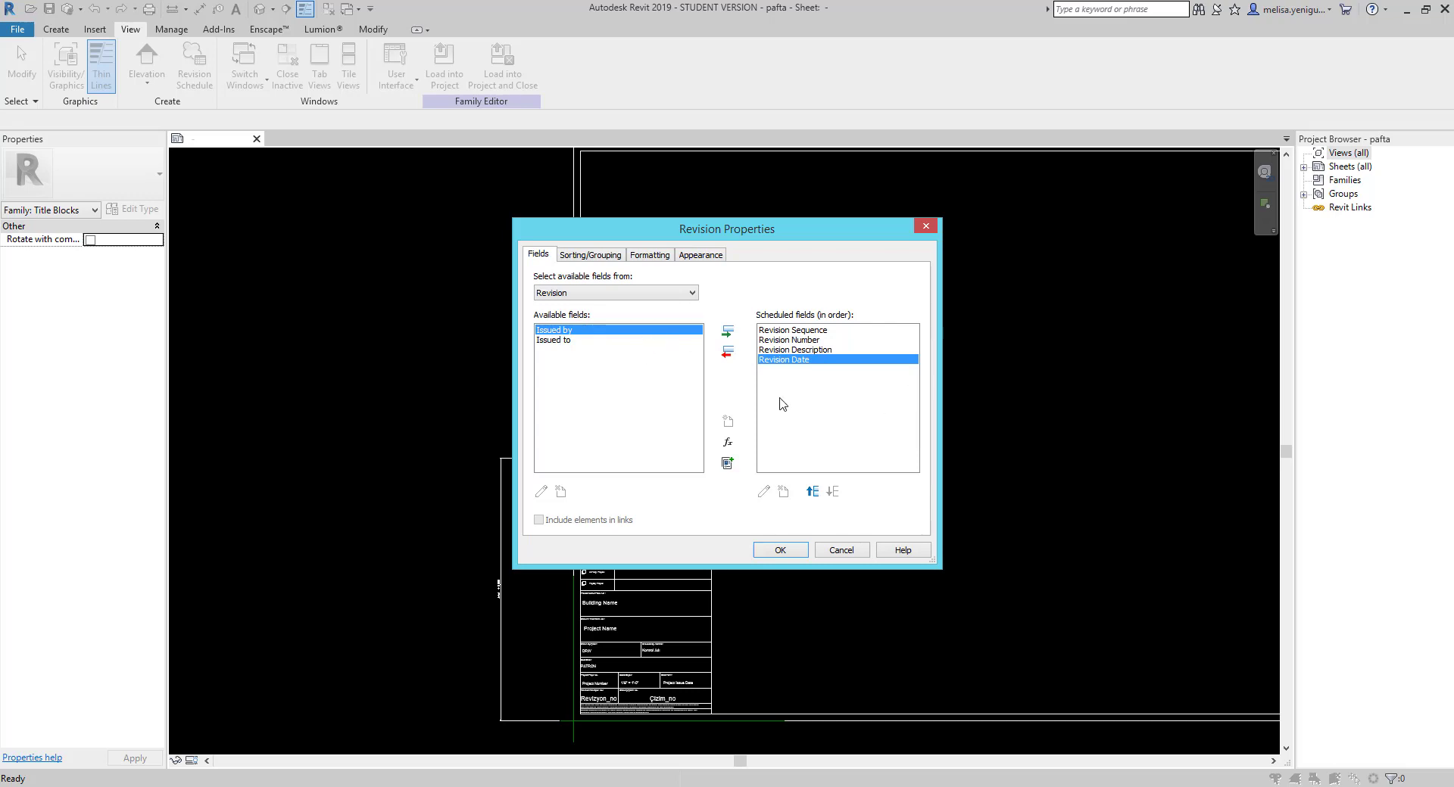
{"action": "left_click", "coordinate": [793, 331]}
{"action": "left_click", "coordinate": [728, 354]}
{"action": "left_click", "coordinate": [577, 331]}
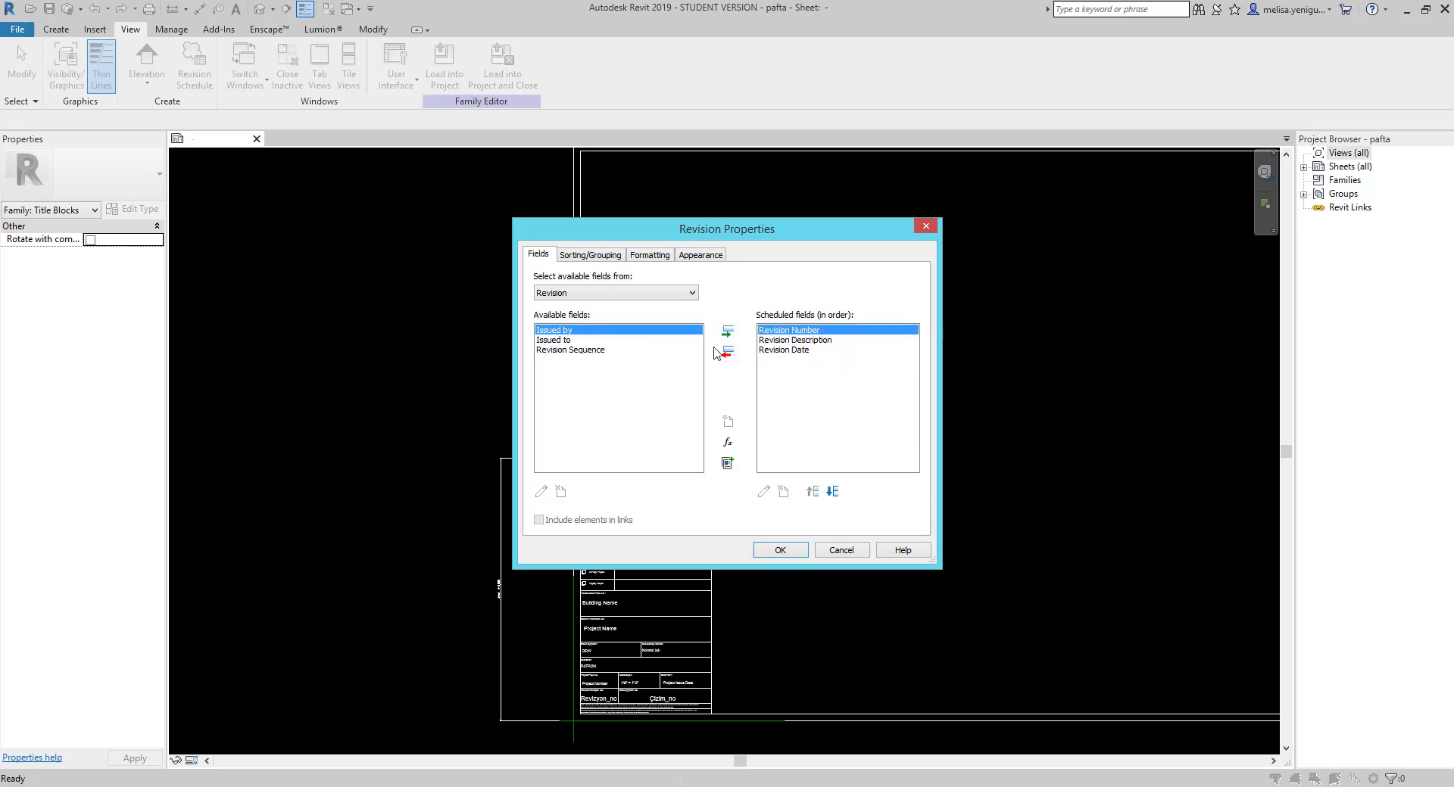
{"action": "left_click", "coordinate": [728, 331]}
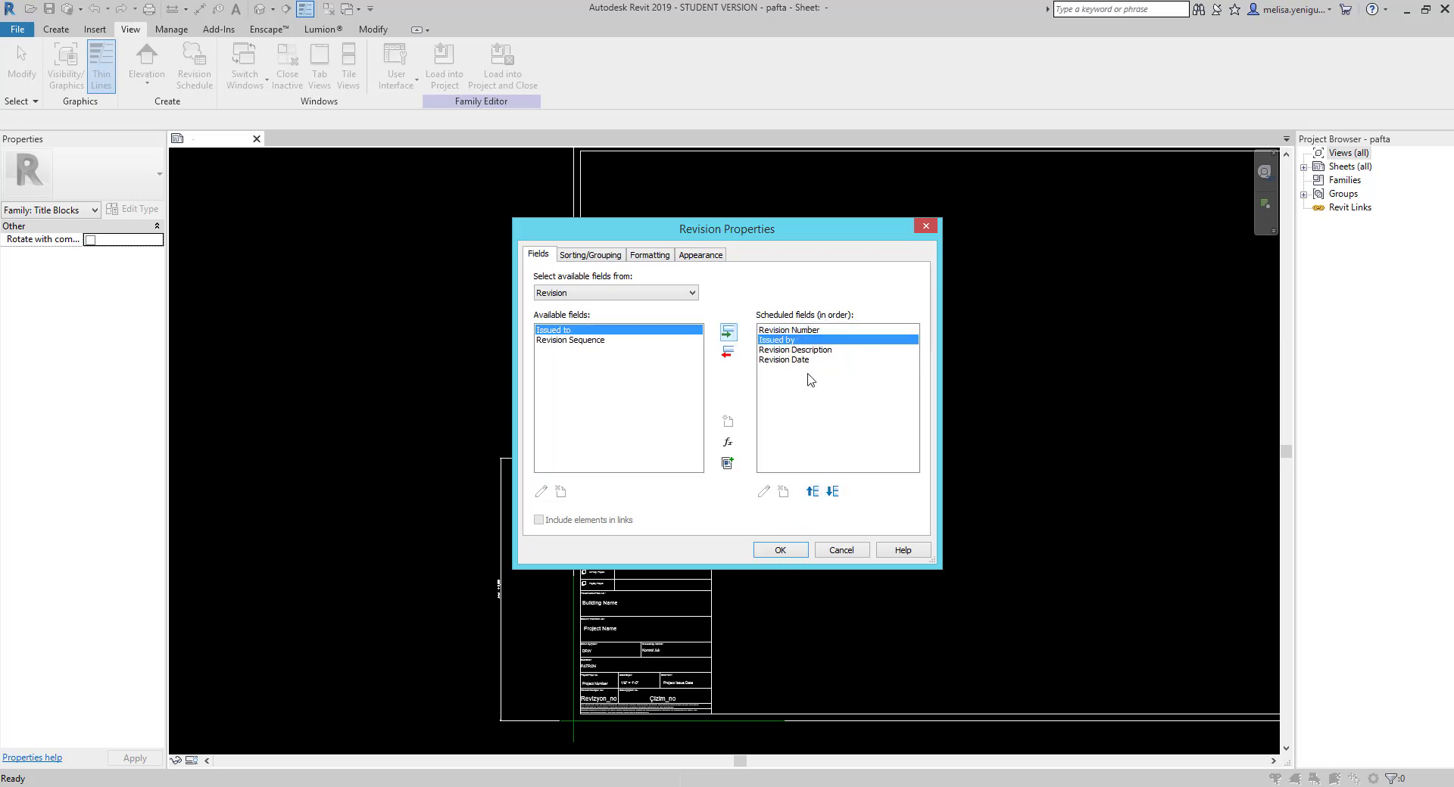
- Order the columns as Revision Number, Revision Description, Revision Date, Issued by
{"action": "left_click", "coordinate": [804, 331]}
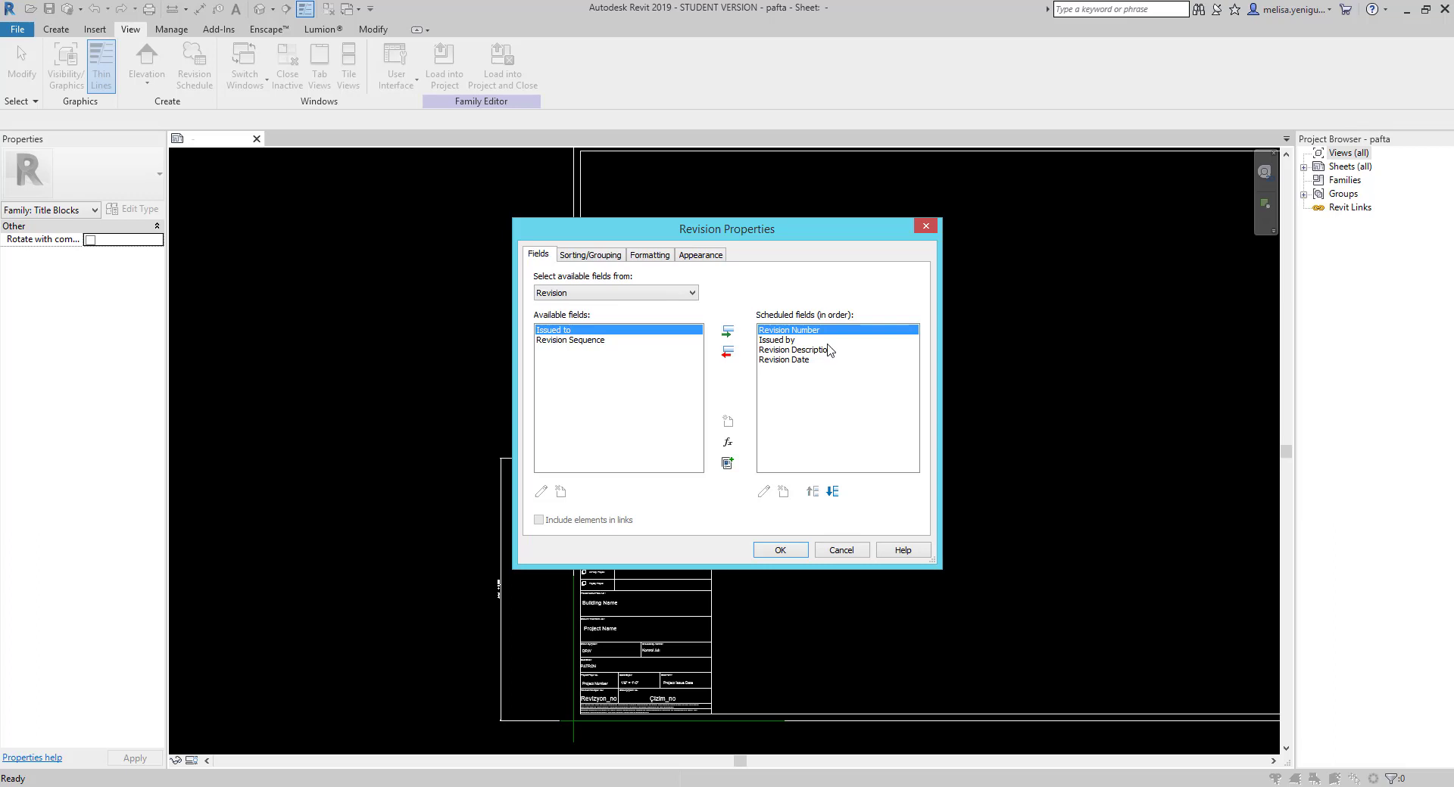
{"action": "left_click", "coordinate": [798, 350]}
{"action": "left_click", "coordinate": [813, 491]}
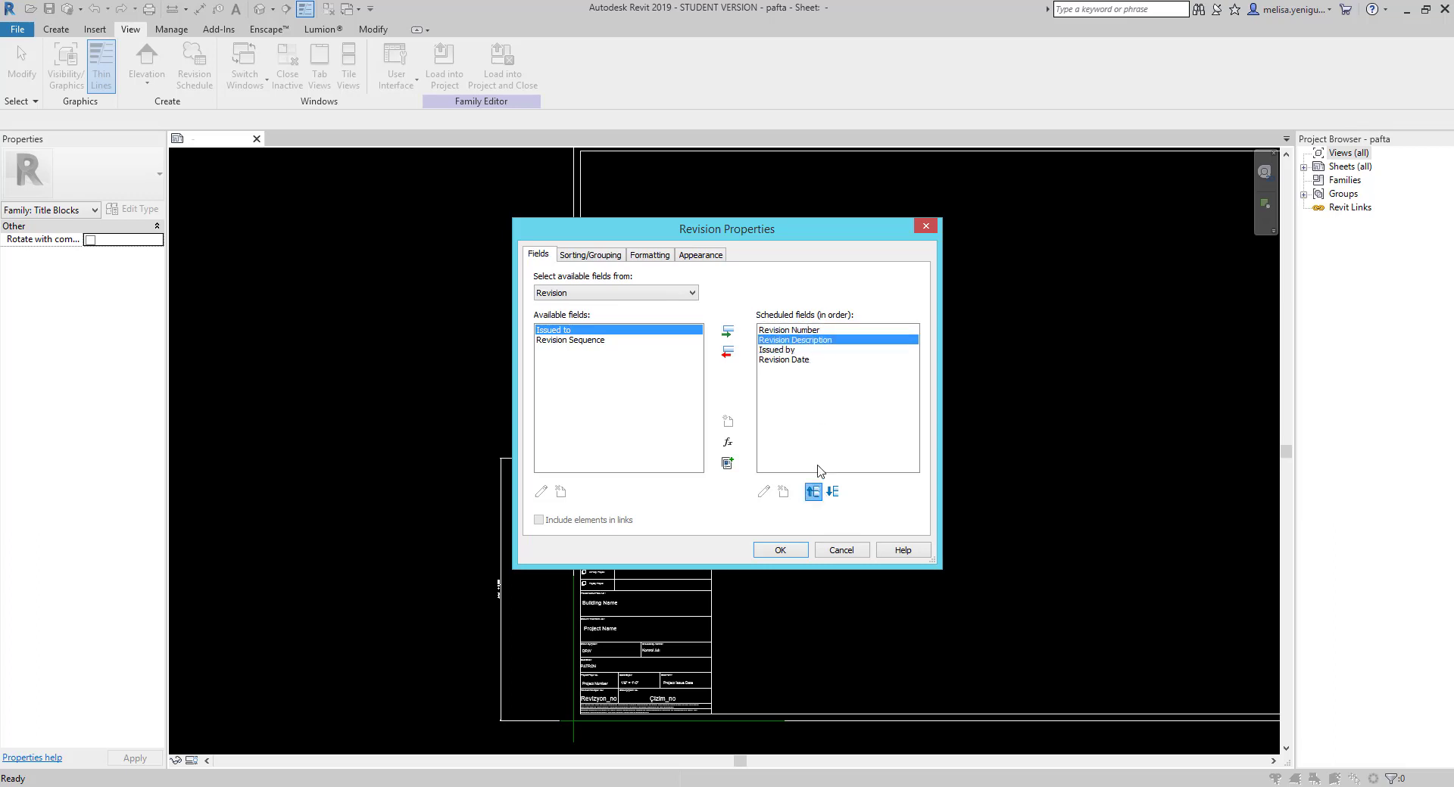
{"action": "left_click", "coordinate": [791, 350]}
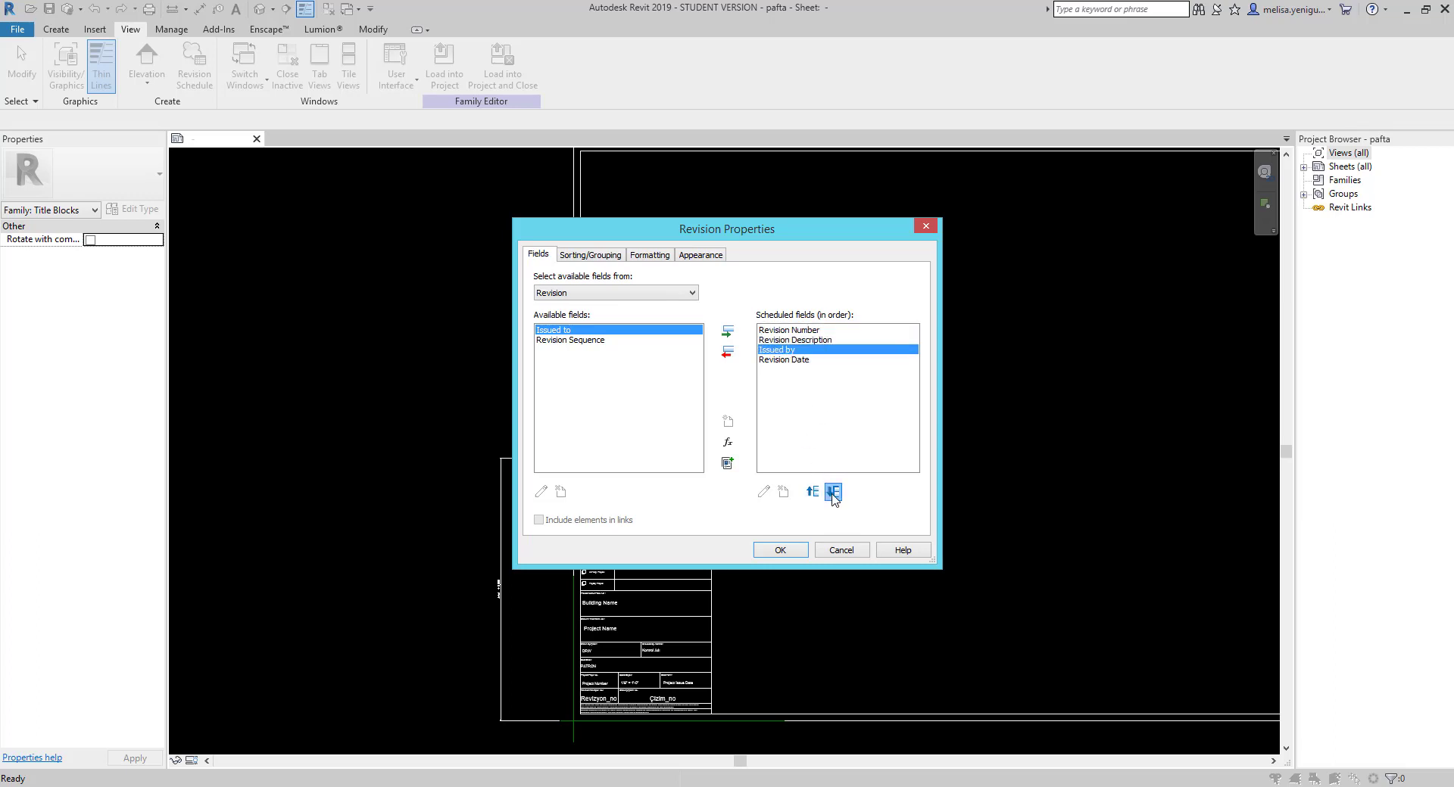
{"action": "left_click", "coordinate": [833, 491]}
{"action": "left_click", "coordinate": [787, 351]}
{"action": "left_click", "coordinate": [784, 362]}
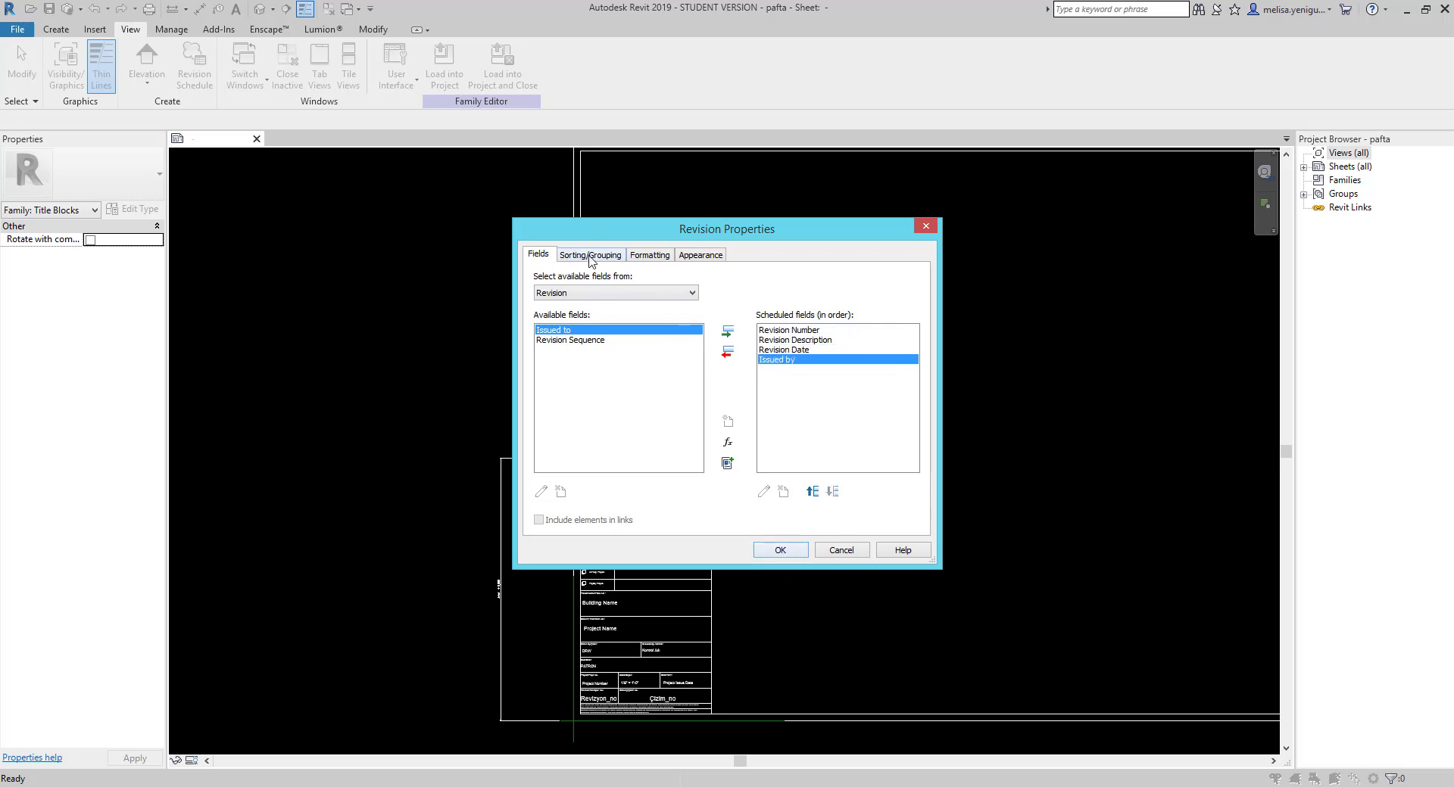
- Leave the schedule unsorted and create it
{"action": "left_click", "coordinate": [590, 256]}
{"action": "left_click", "coordinate": [691, 281]}
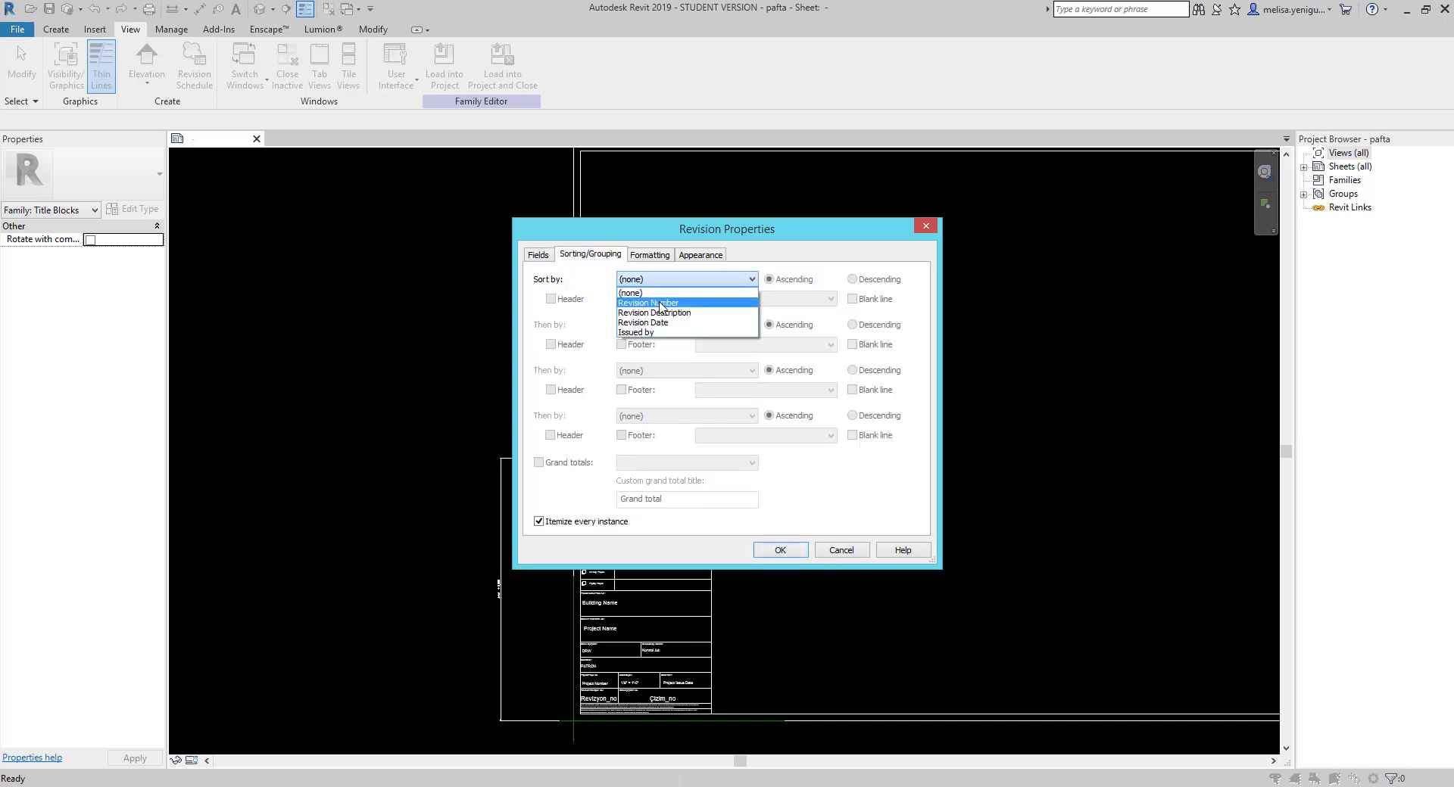
{"action": "left_click", "coordinate": [658, 293]}
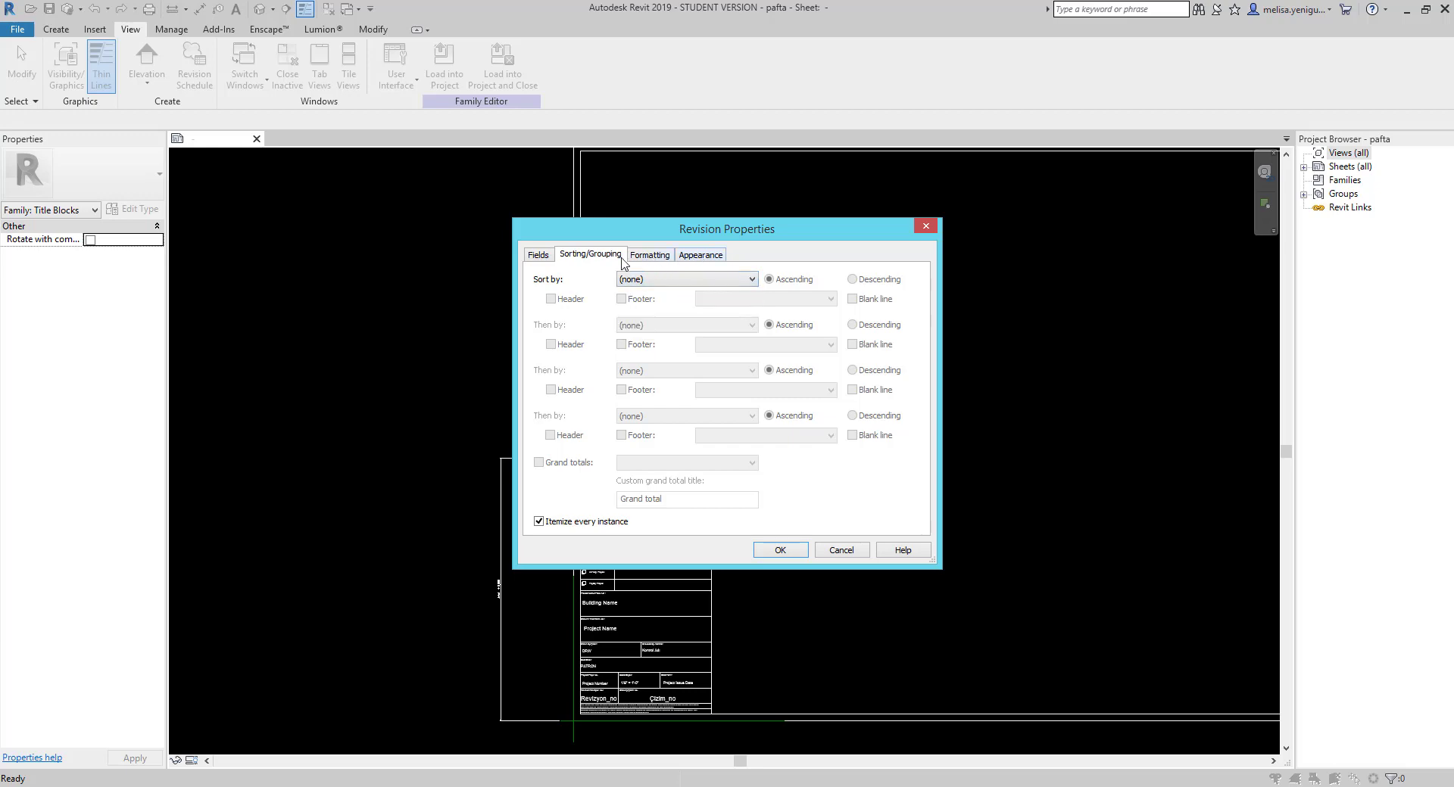
{"action": "left_click", "coordinate": [546, 257]}
{"action": "left_click", "coordinate": [769, 555]}
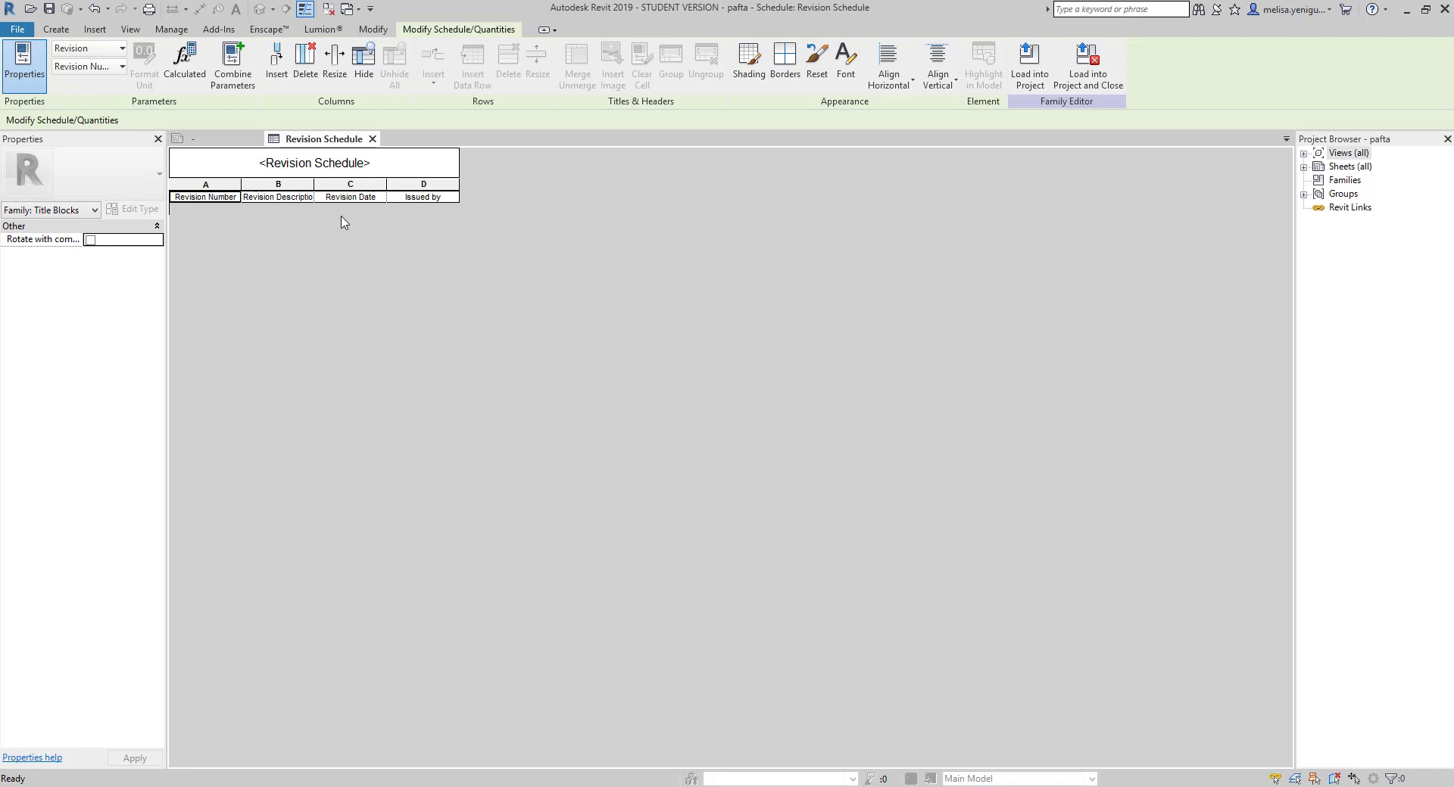
- Rename the schedule title to 'Revizyonlar'
{"action": "left_click", "coordinate": [315, 161]}
{"action": "left_click", "coordinate": [314, 158]}
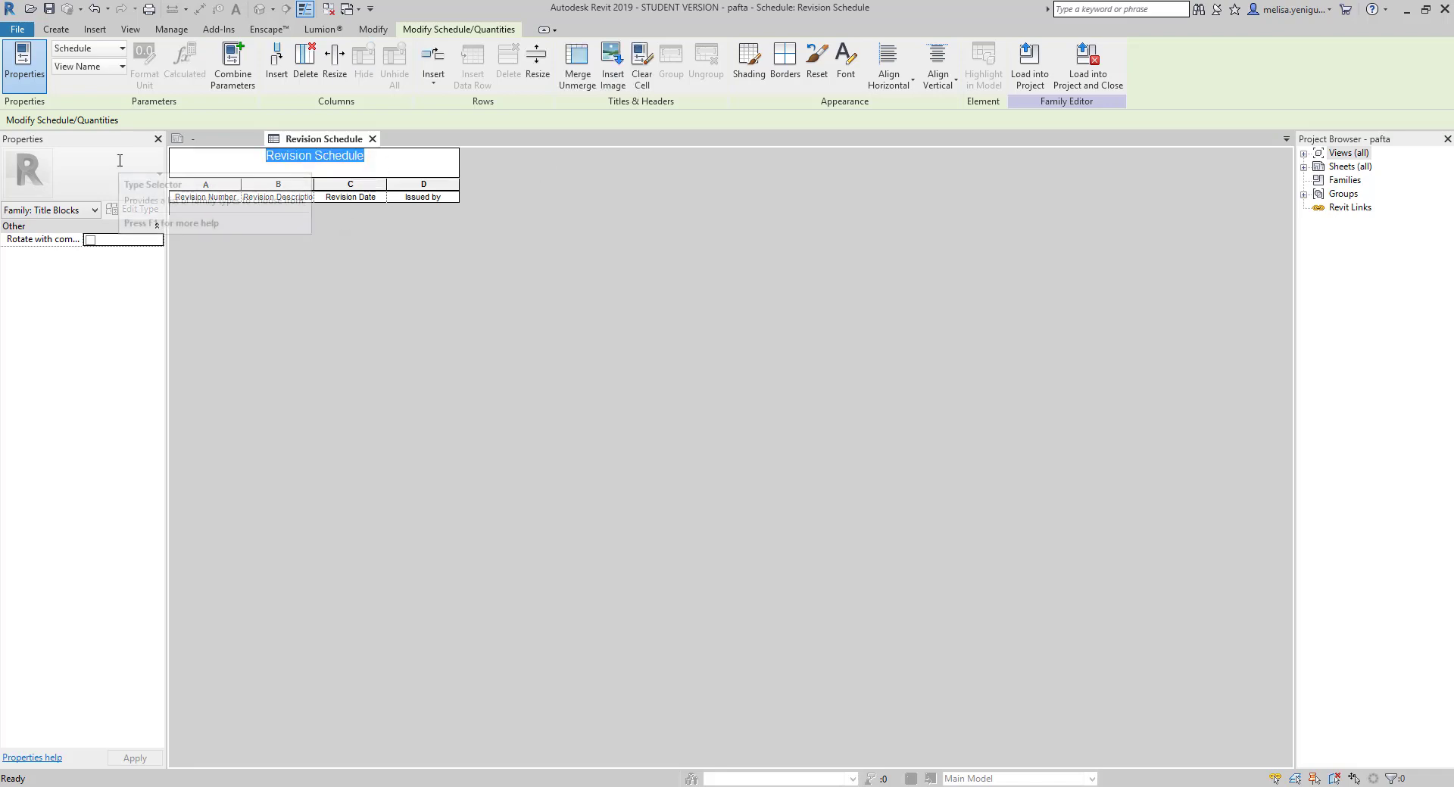
{"action": "type", "text": "Revizyonlar"}
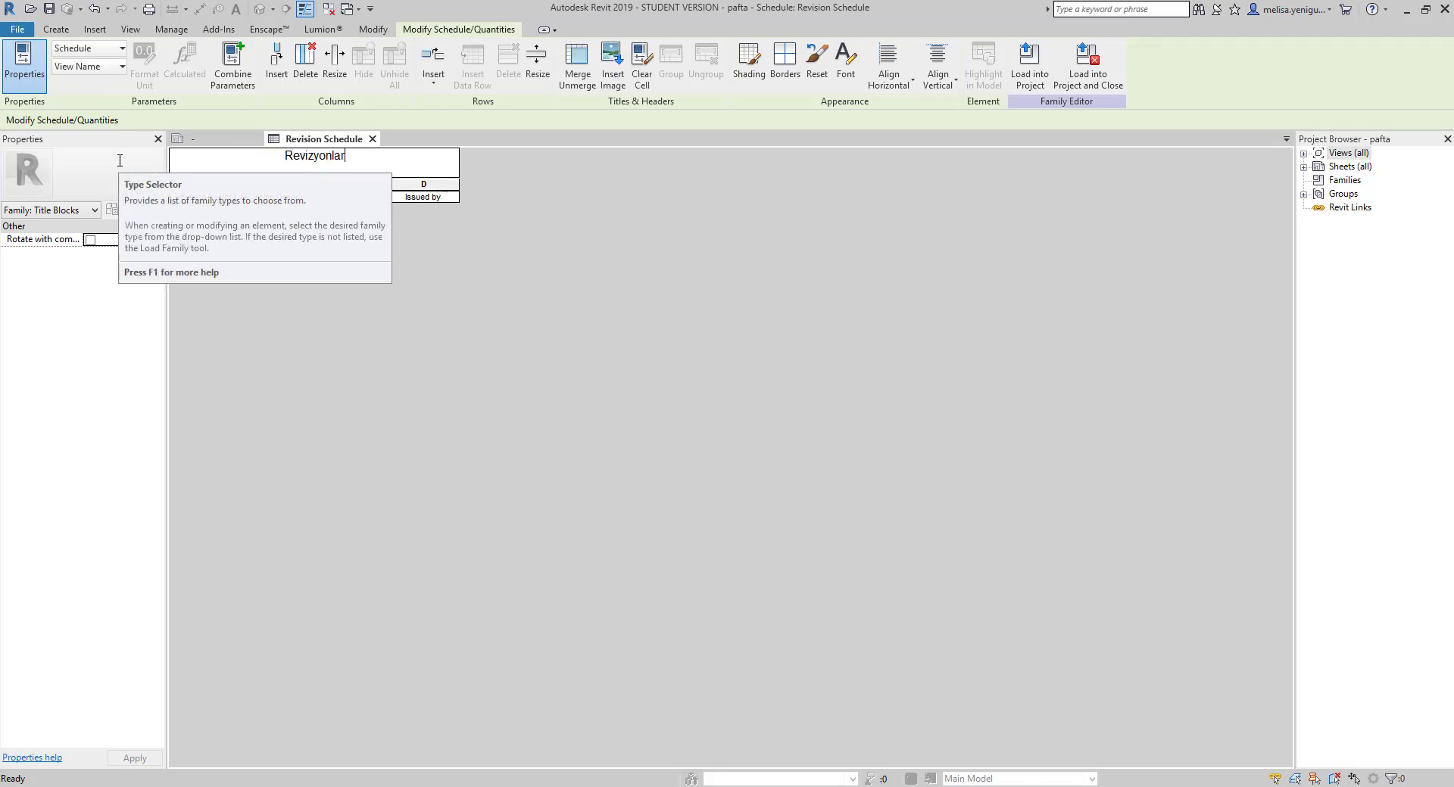
{"action": "left_click", "coordinate": [224, 201]}
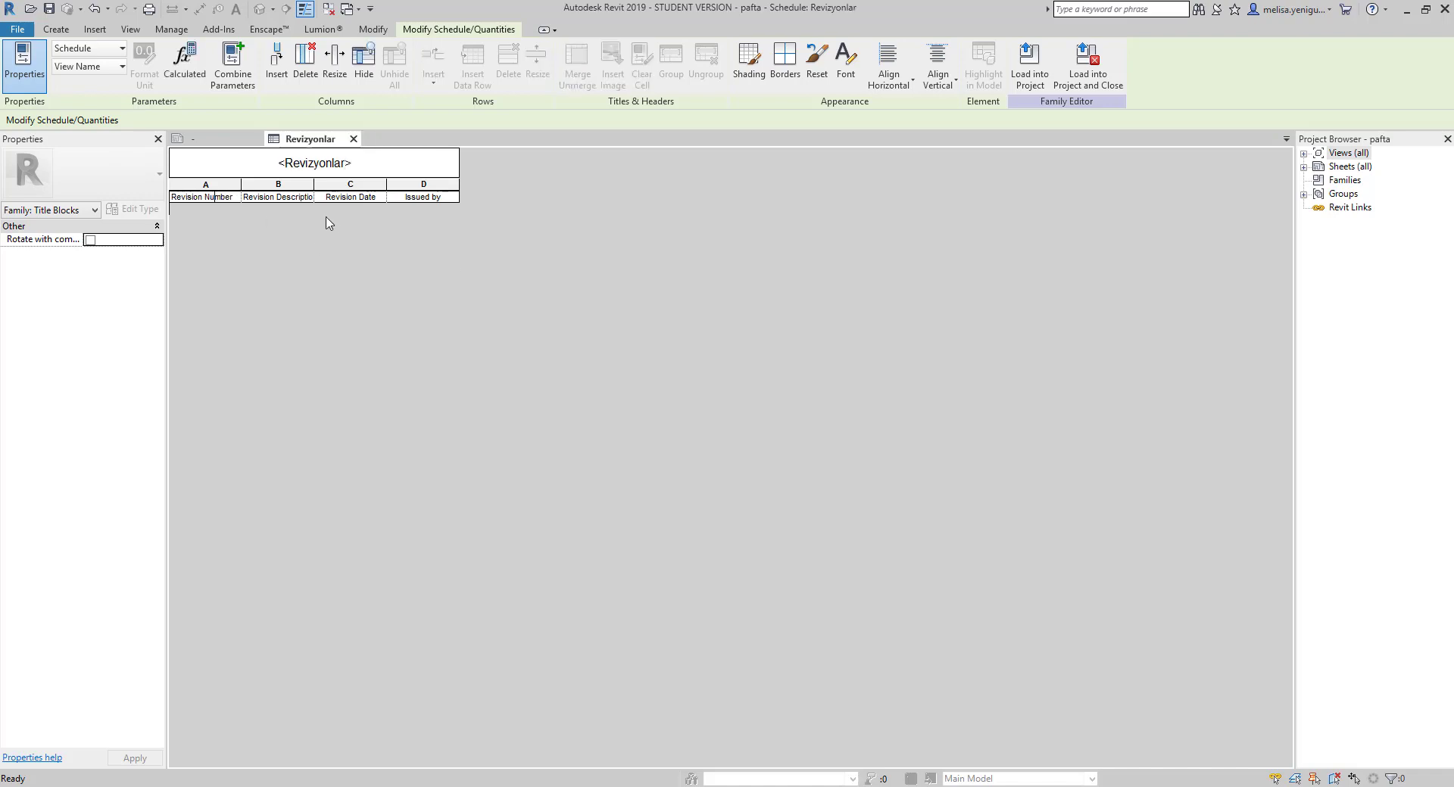
{"action": "left_click", "coordinate": [420, 197]}
- Return to the sheet and place the Revizyonlar schedule from the Project Browser's Schedules group
{"action": "left_click", "coordinate": [353, 139]}
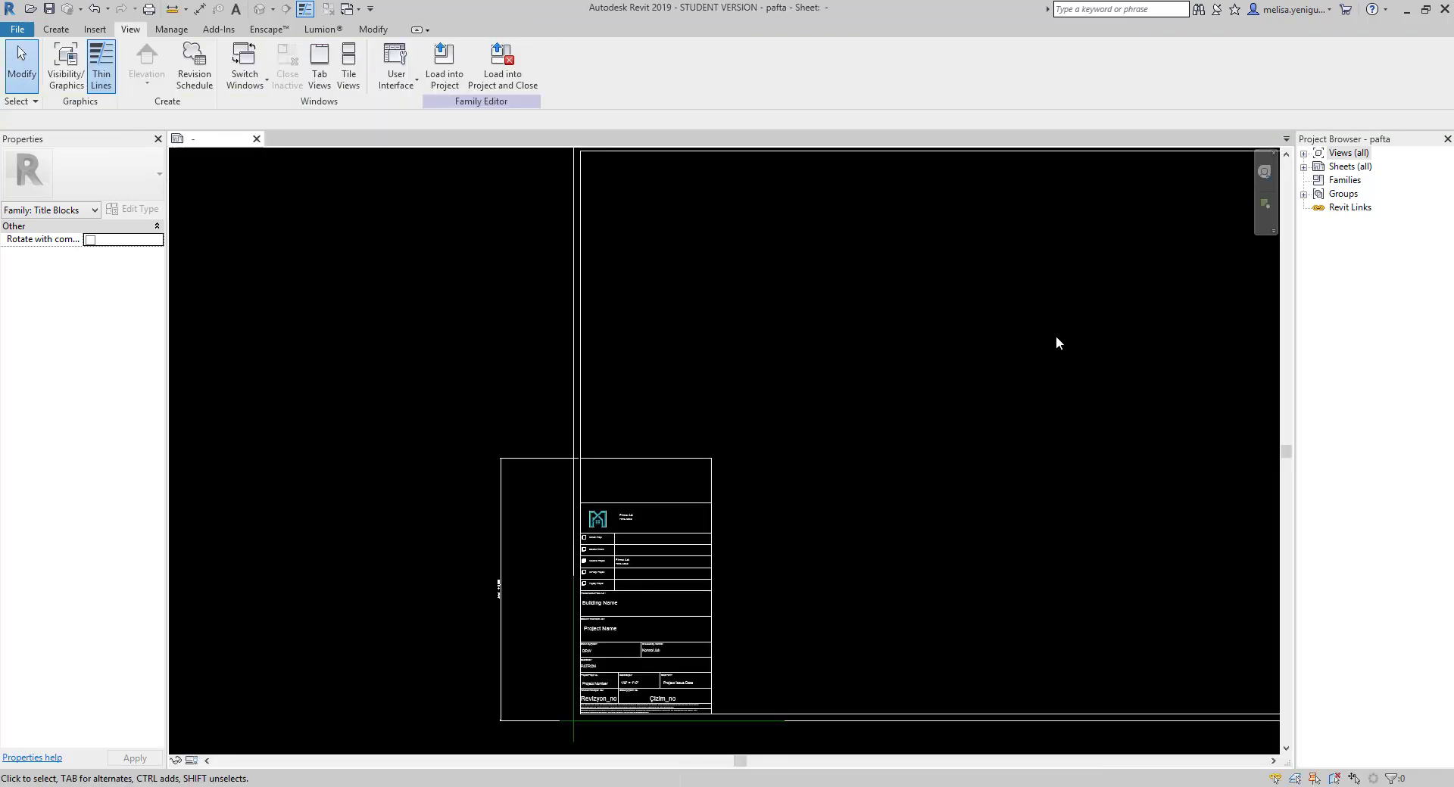
{"action": "left_click", "coordinate": [1305, 154]}
{"action": "left_click", "coordinate": [1303, 153]}
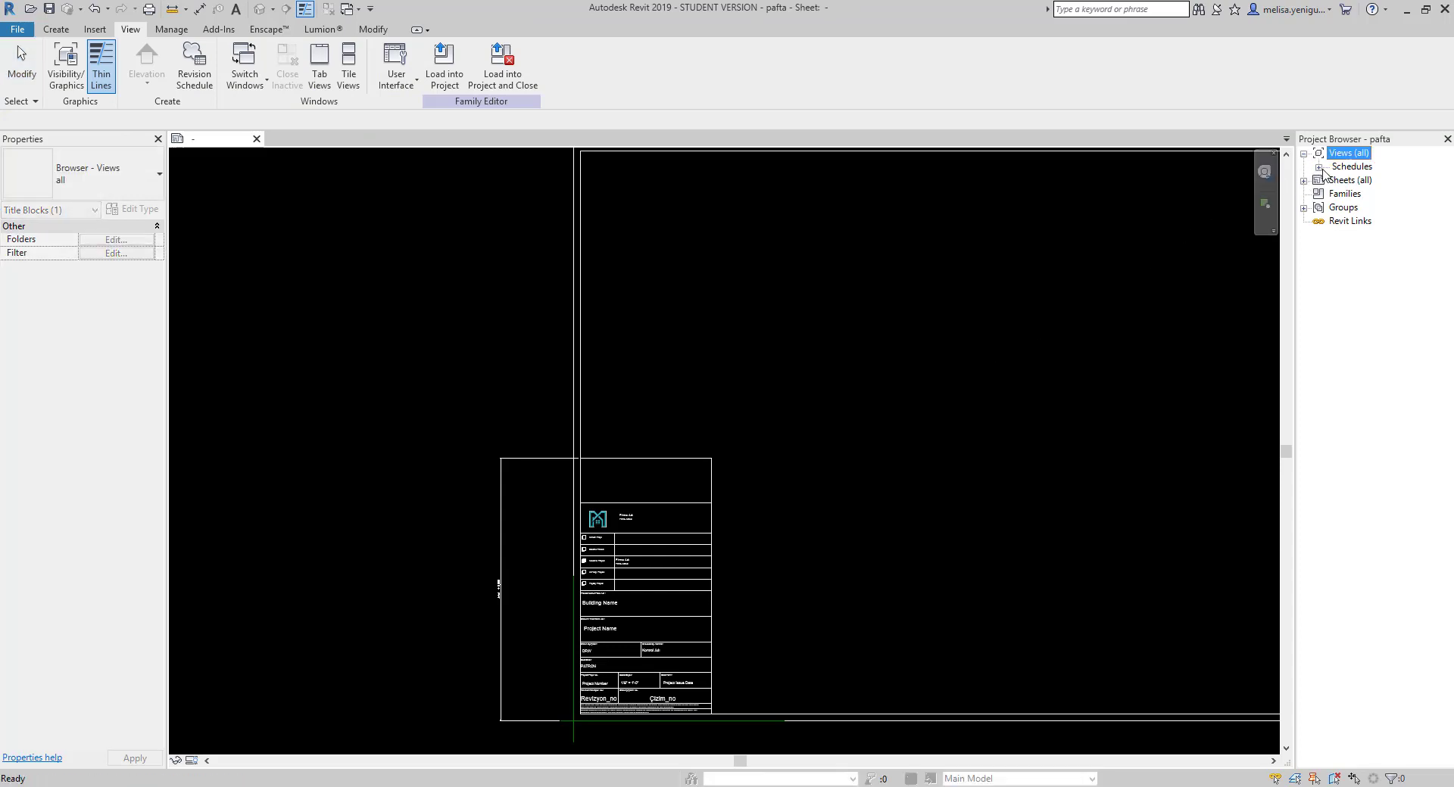
{"action": "left_click", "coordinate": [1318, 167]}
{"action": "left_click", "coordinate": [1369, 181]}
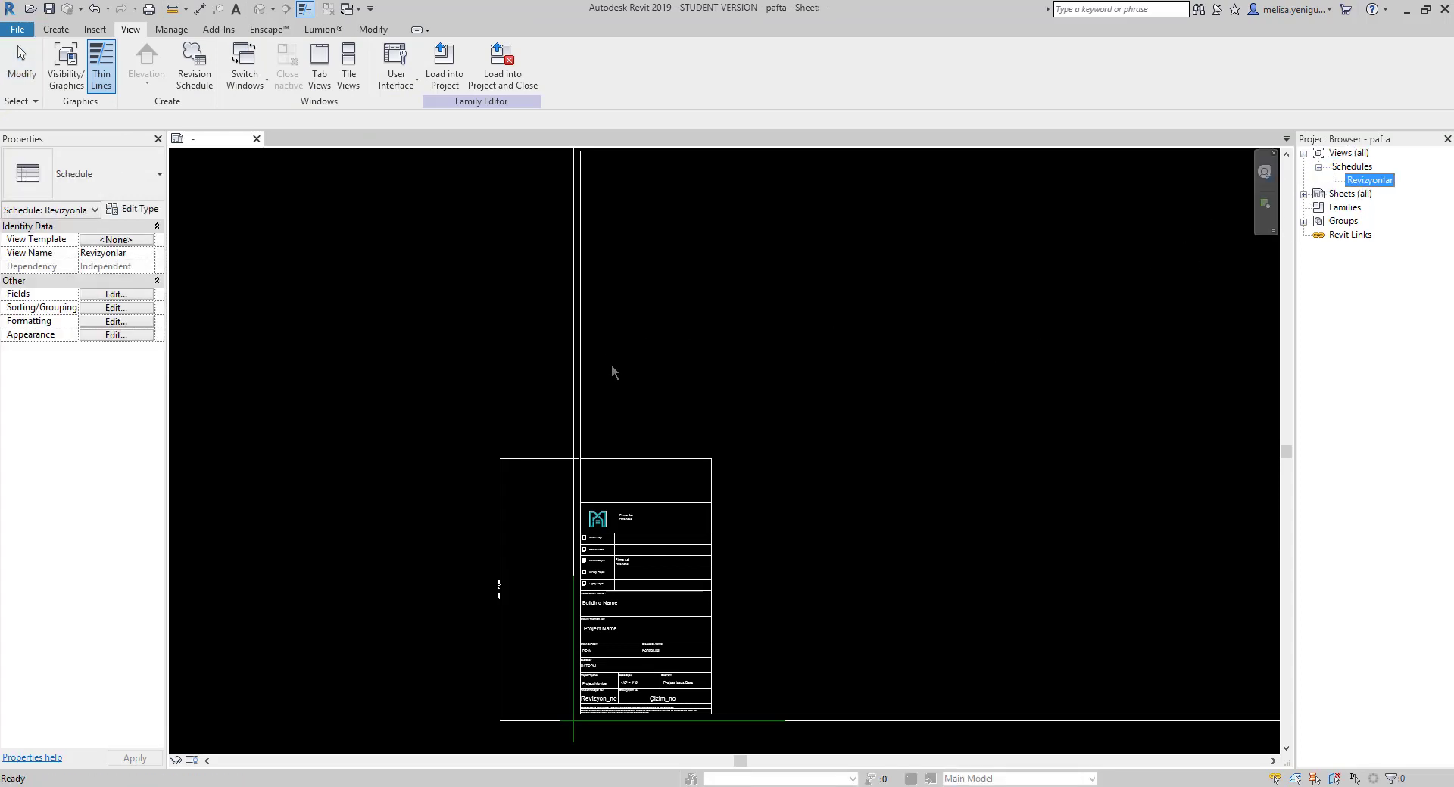
{"action": "left_click_drag", "start_coordinate": [611, 371], "coordinate": [622, 367]}
{"action": "left_click", "coordinate": [633, 374]}
- Widen the Revision Date and Issued by columns and shift the schedule down-left
{"action": "scroll", "coordinate": [651, 371], "scroll_direction": "up", "scroll_amount": 5}
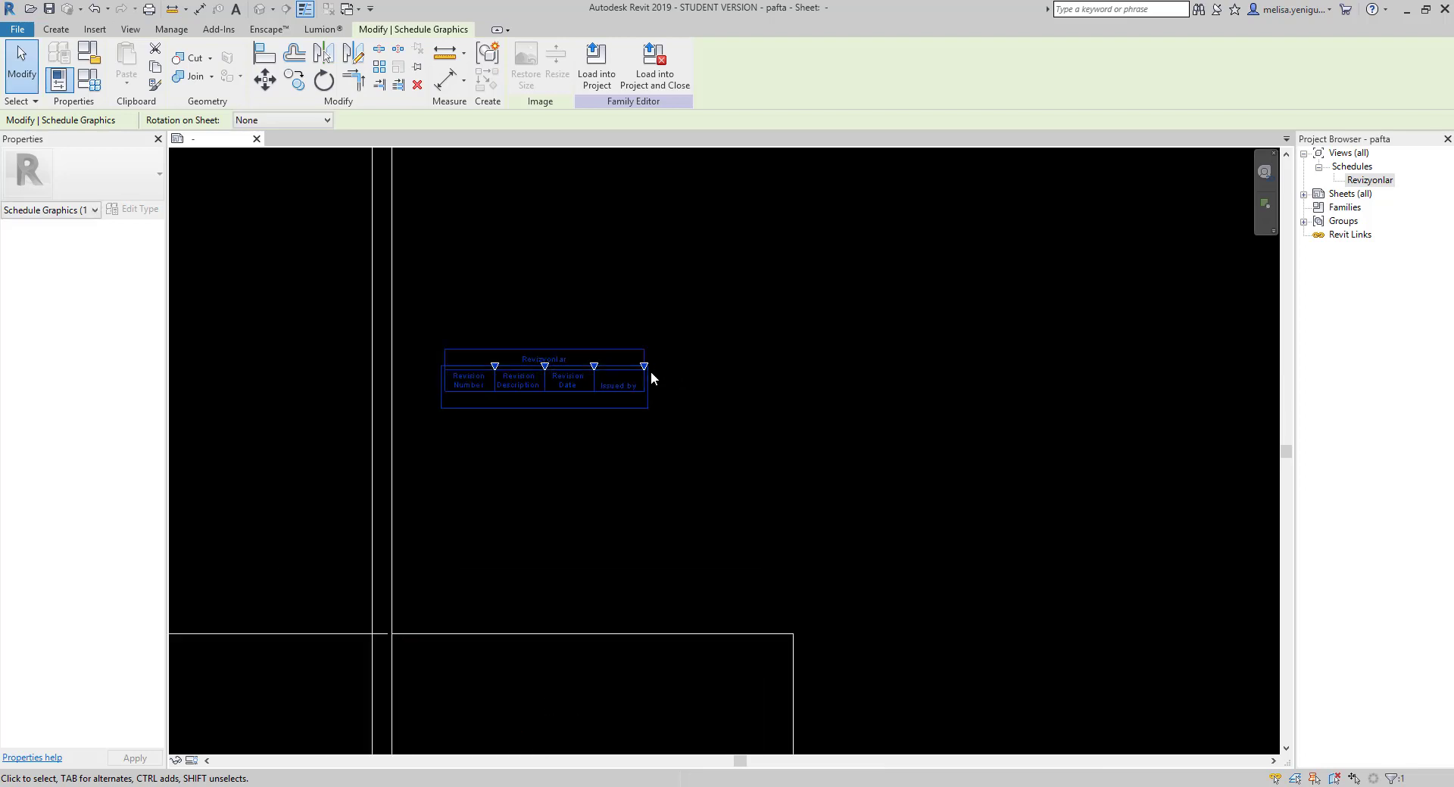
{"action": "left_click_drag", "start_coordinate": [594, 367], "coordinate": [619, 367]}
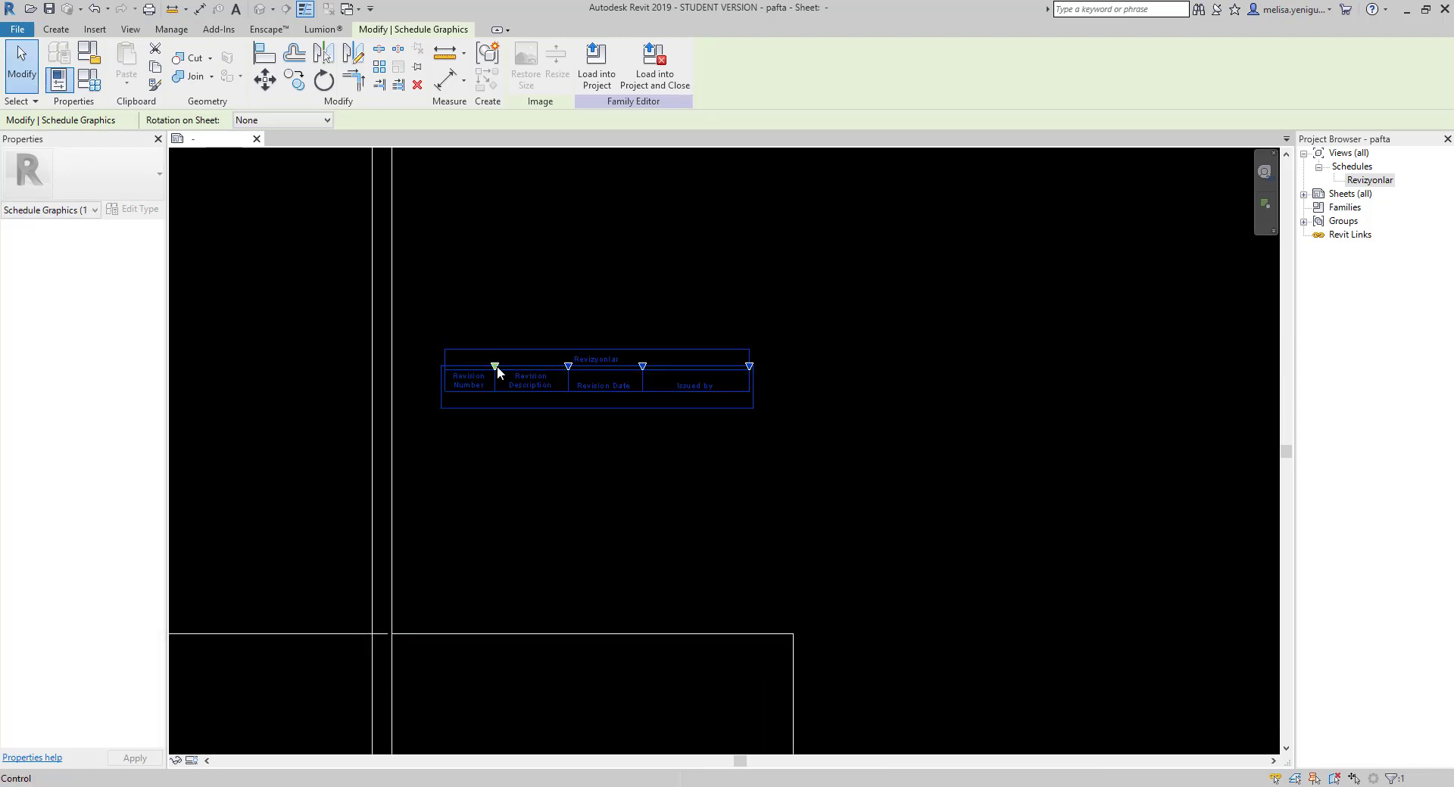
{"action": "mouse_move", "coordinate": [530, 389]}
{"action": "left_mouse_down"}
{"action": "mouse_move", "coordinate": [469, 464]}
{"action": "mouse_move", "coordinate": [663, 461]}
{"action": "left_mouse_up"}
{"action": "left_click_drag", "start_coordinate": [772, 465], "coordinate": [795, 464]}
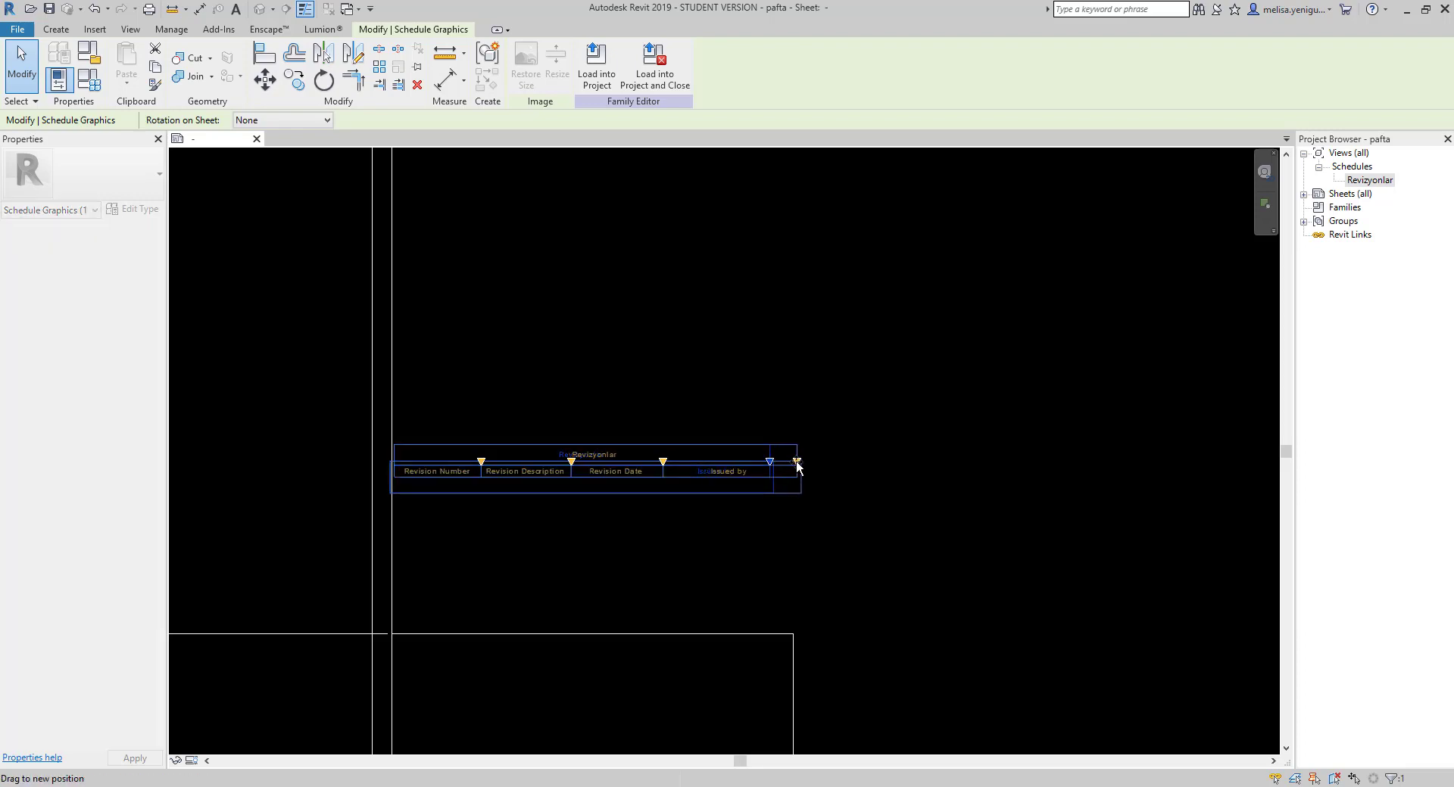
{"action": "left_click", "coordinate": [806, 522]}
- Move the Revizyonlar schedule to sit just above the title block
{"action": "scroll", "coordinate": [786, 398], "scroll_direction": "down", "scroll_amount": 1}
{"action": "scroll", "coordinate": [786, 398], "scroll_direction": "down", "scroll_amount": 2}
{"action": "left_click", "coordinate": [784, 448]}
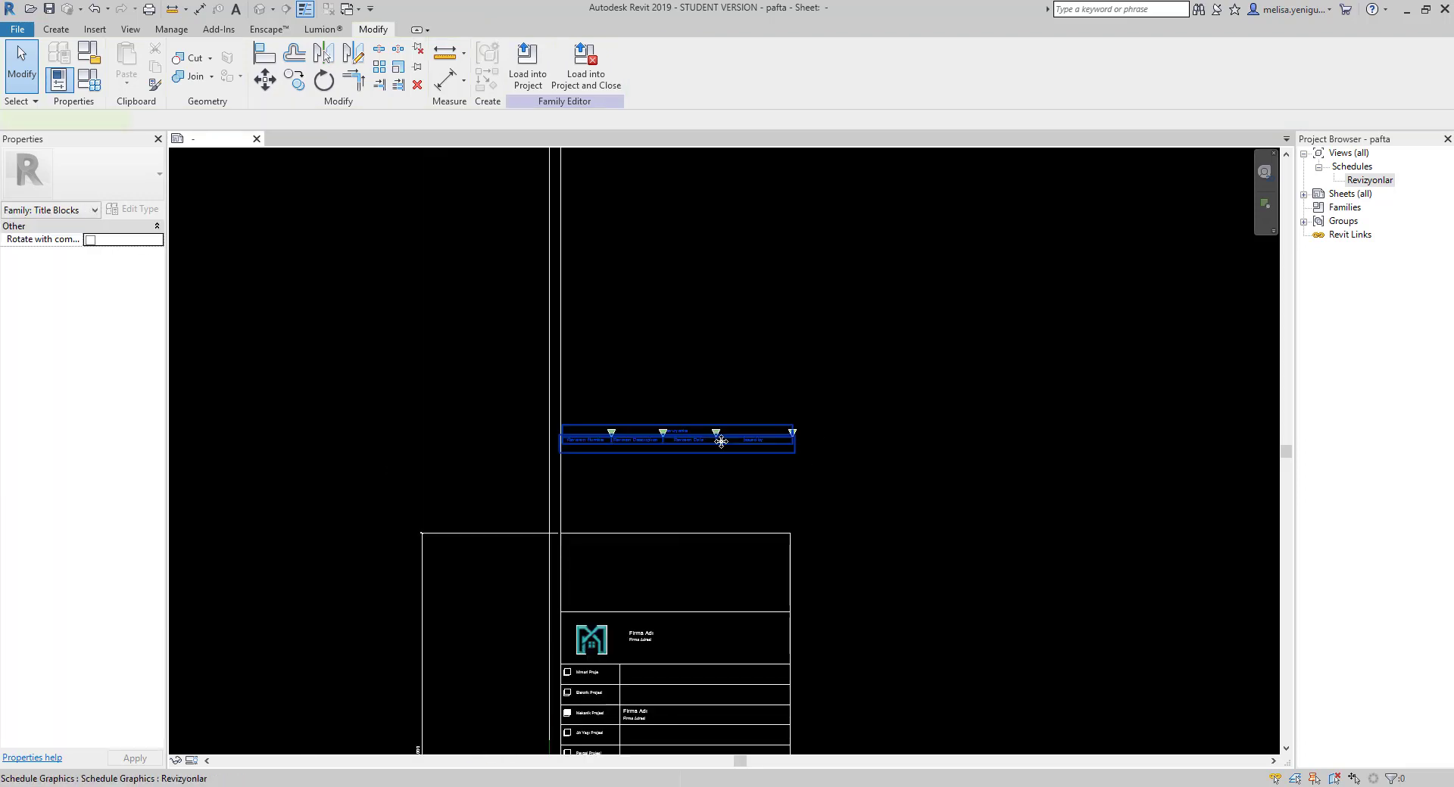
{"action": "left_click_drag", "start_coordinate": [691, 426], "coordinate": [689, 406]}
{"action": "left_click", "coordinate": [725, 333]}
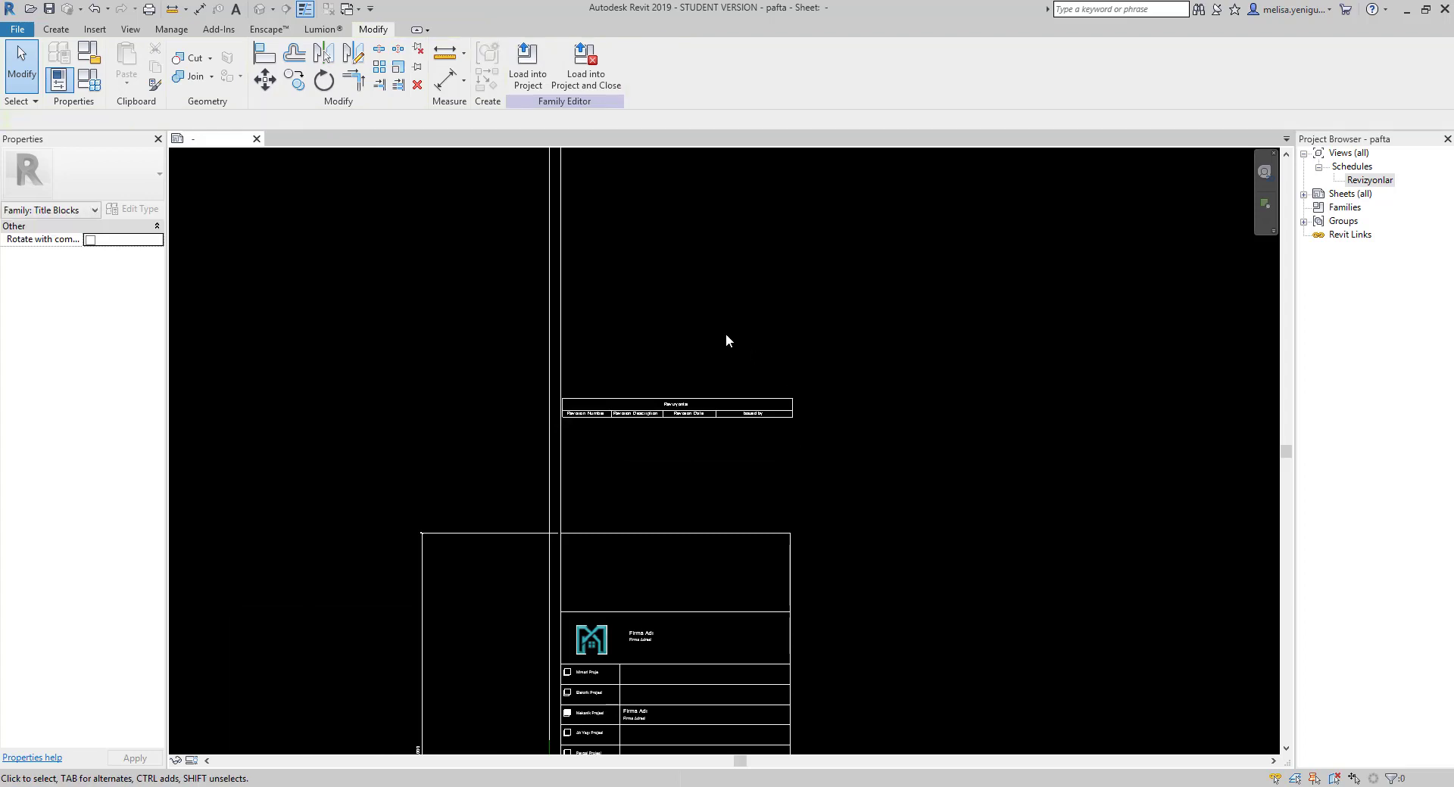
{"action": "scroll", "coordinate": [726, 333], "scroll_direction": "down", "scroll_amount": 2}
{"action": "mouse_move", "coordinate": [770, 477]}
{"action": "middle_mouse_down"}
{"action": "mouse_move", "coordinate": [680, 480]}
{"action": "mouse_move", "coordinate": [662, 447]}
{"action": "mouse_move", "coordinate": [669, 496]}
{"action": "middle_mouse_up"}
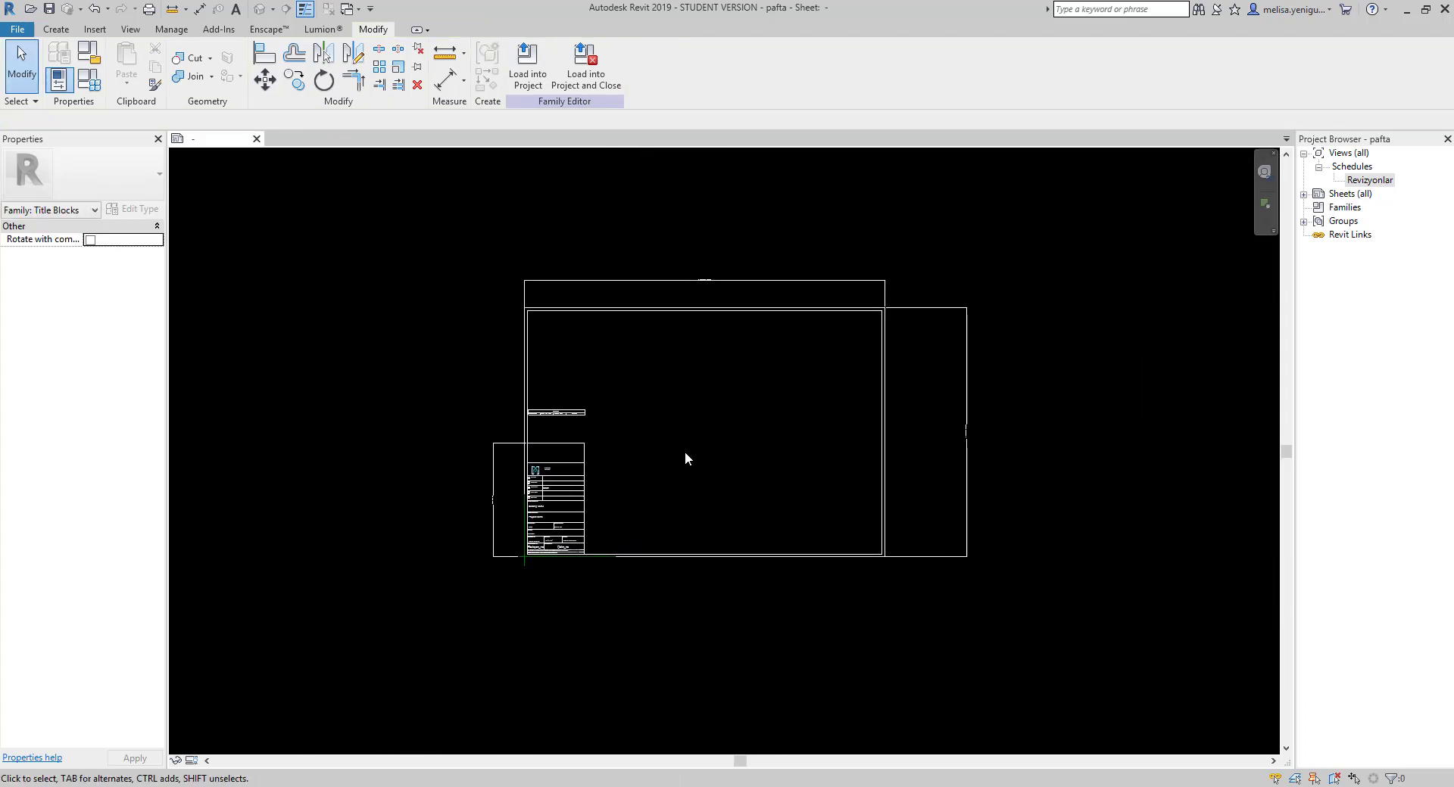
{"action": "scroll", "coordinate": [684, 451], "scroll_direction": "up", "scroll_amount": 1}
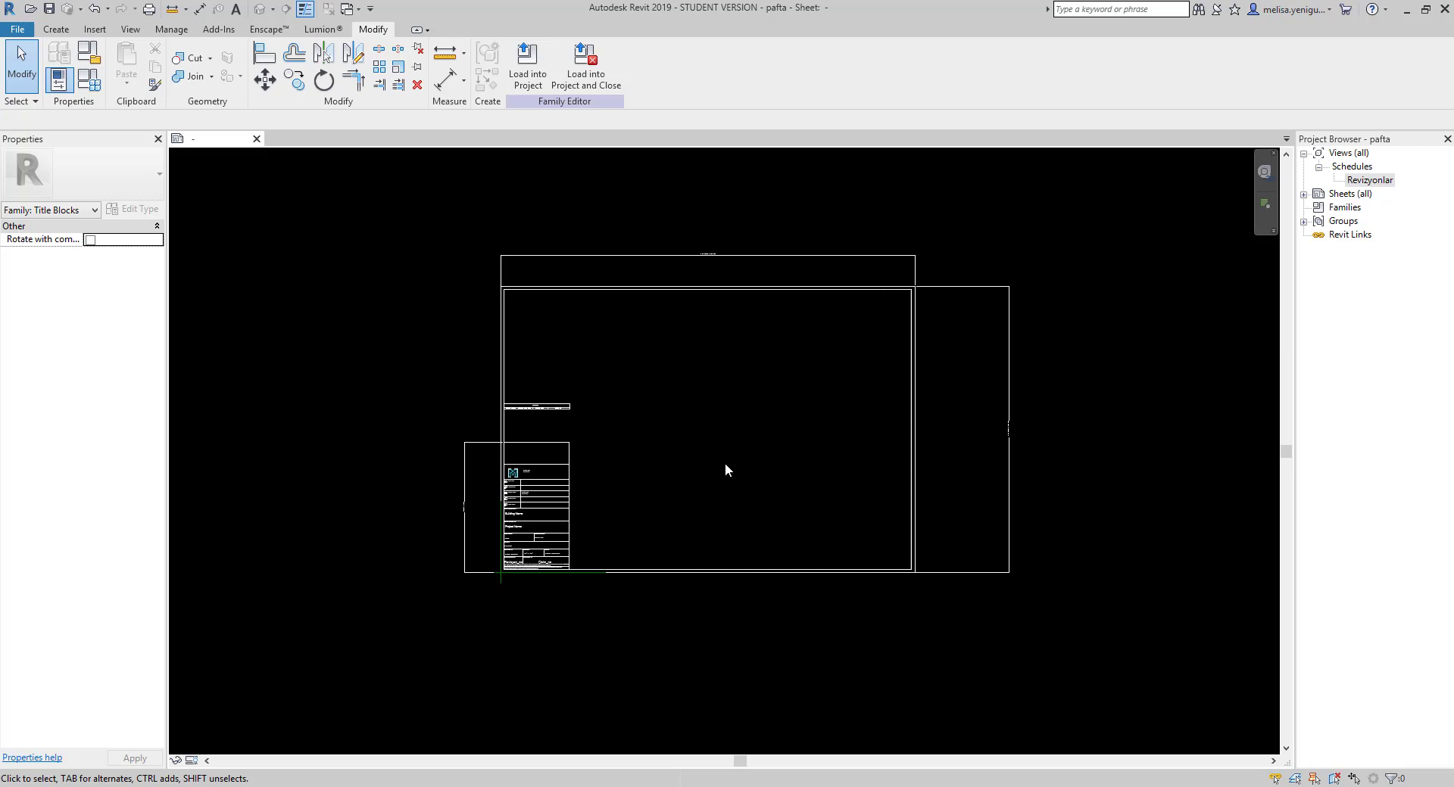